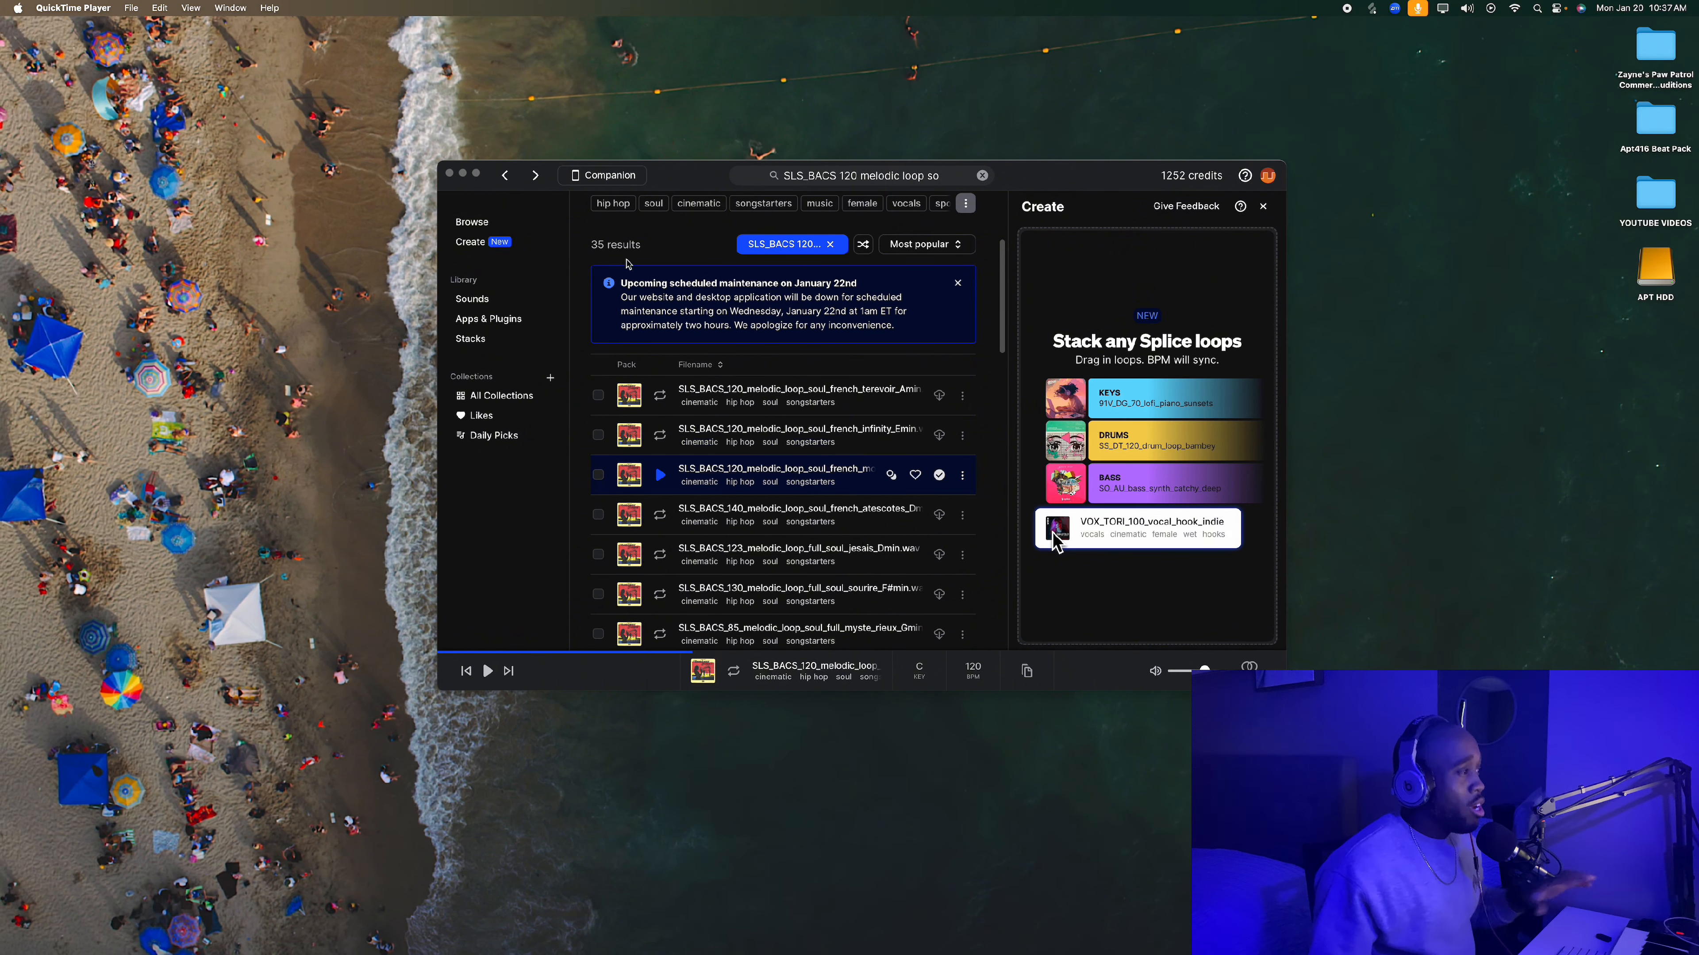
- Play a preview of the highlighted SLS_BACS_120 French soul melodic loop in the search results and stop it
left_click_drag(677, 171, 674, 172)
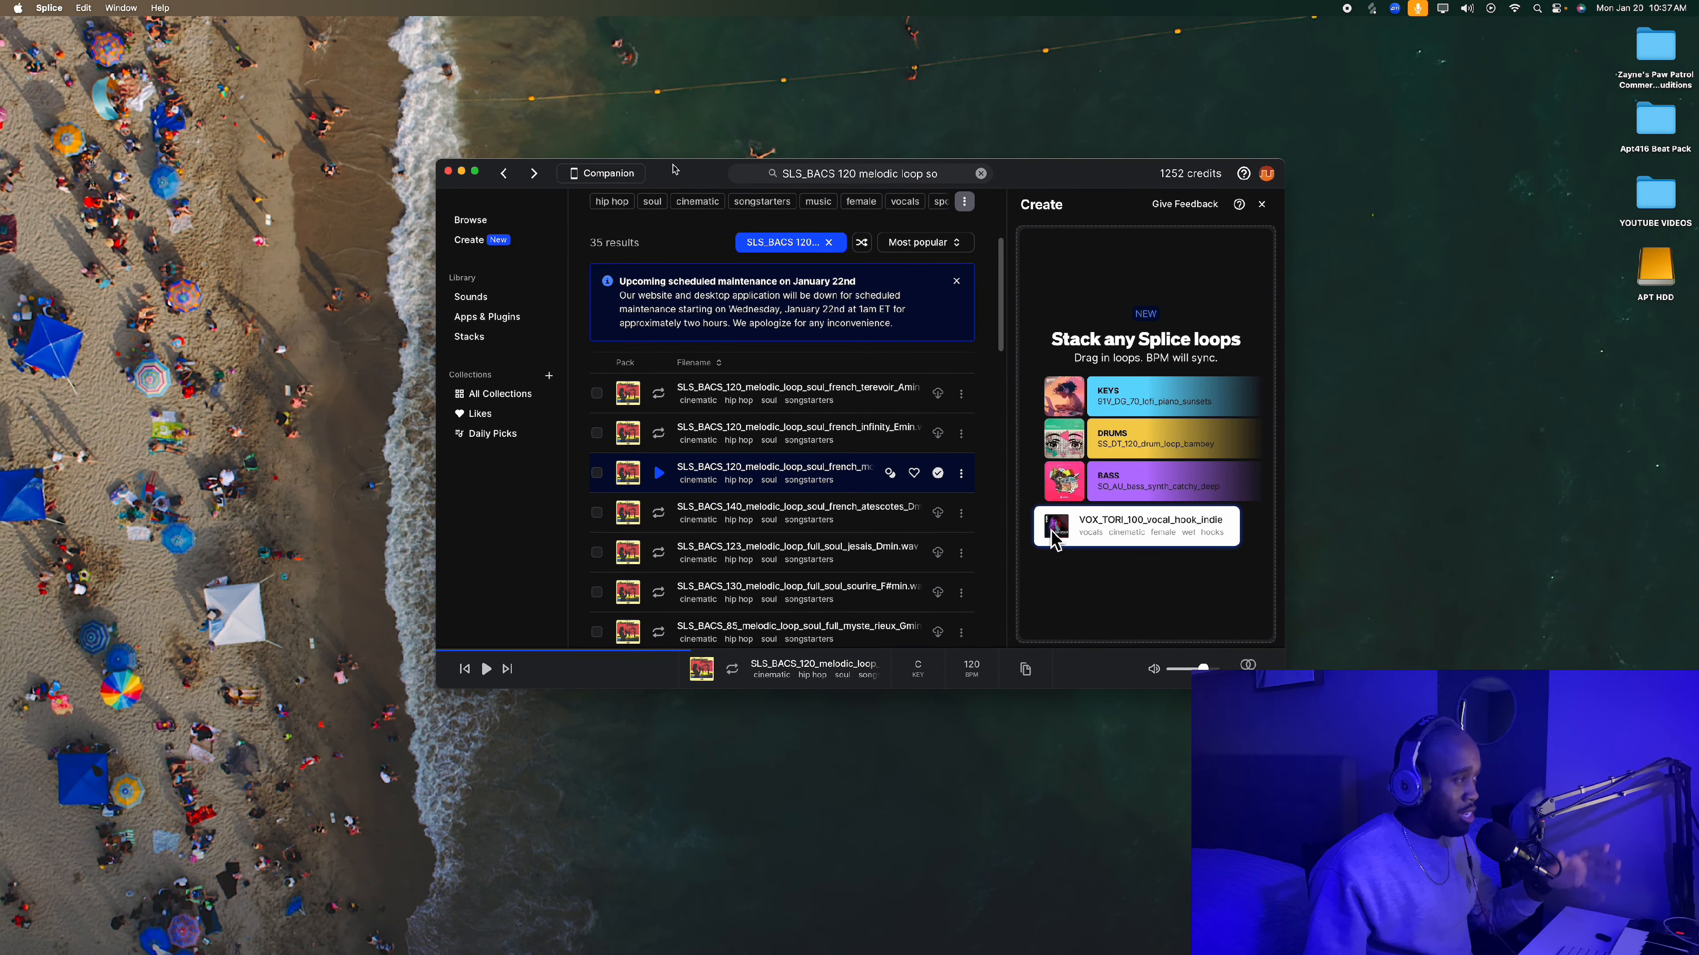
left_click(659, 474)
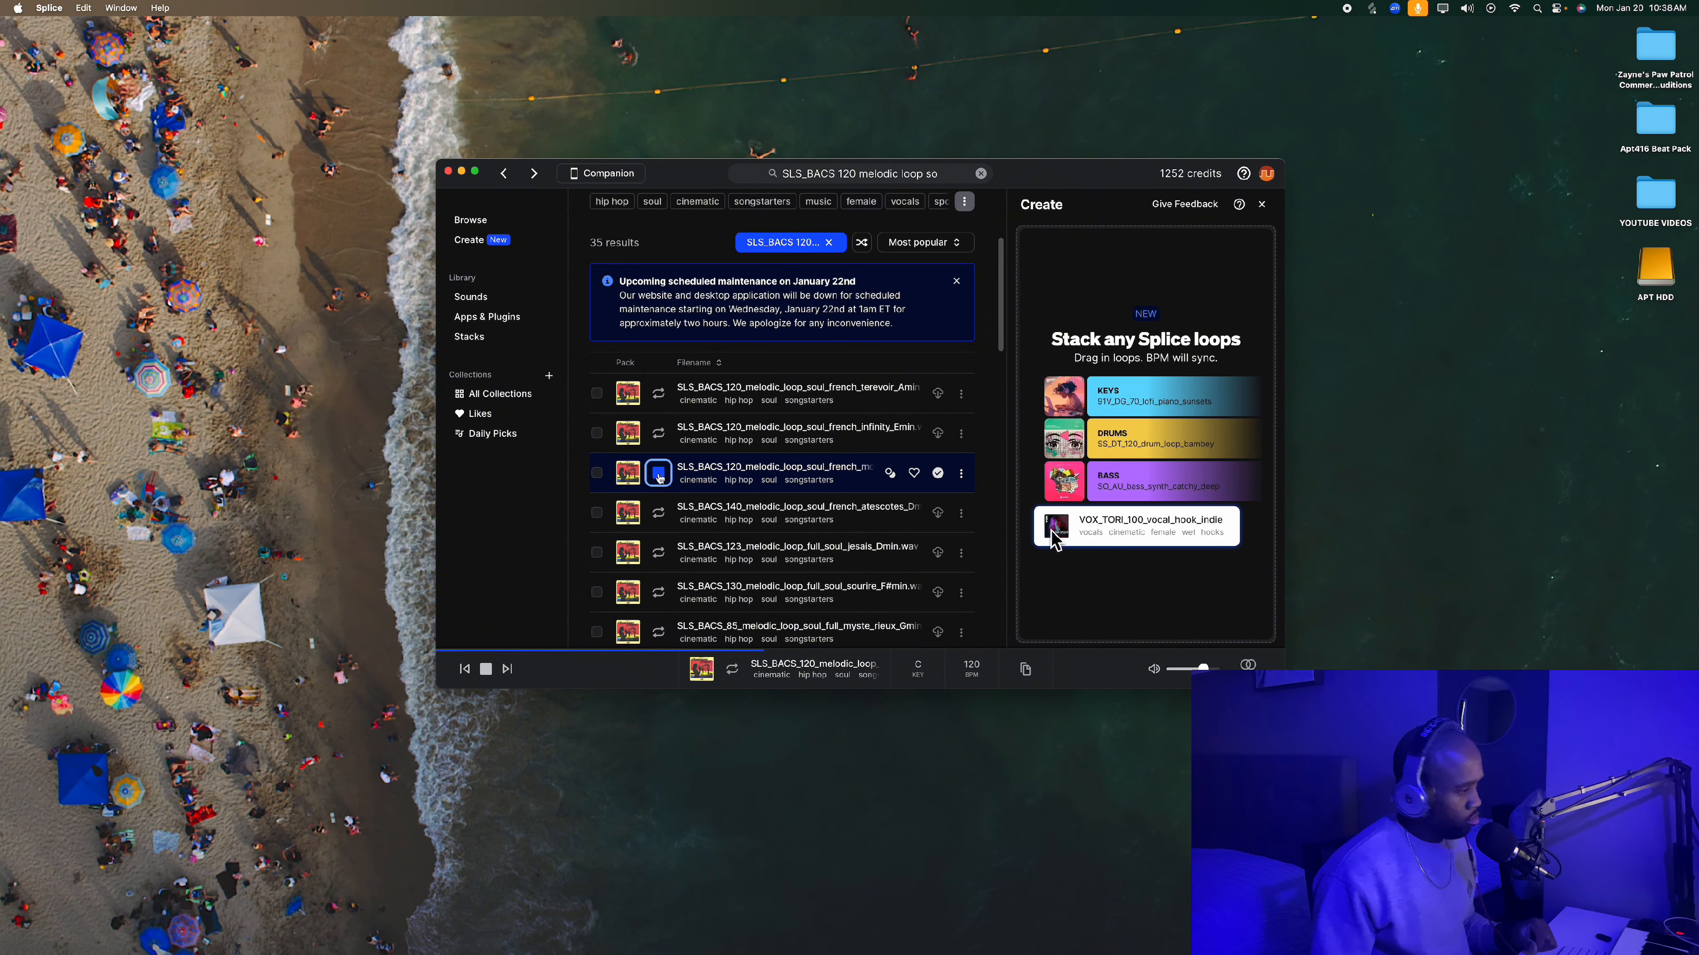
left_click(659, 473)
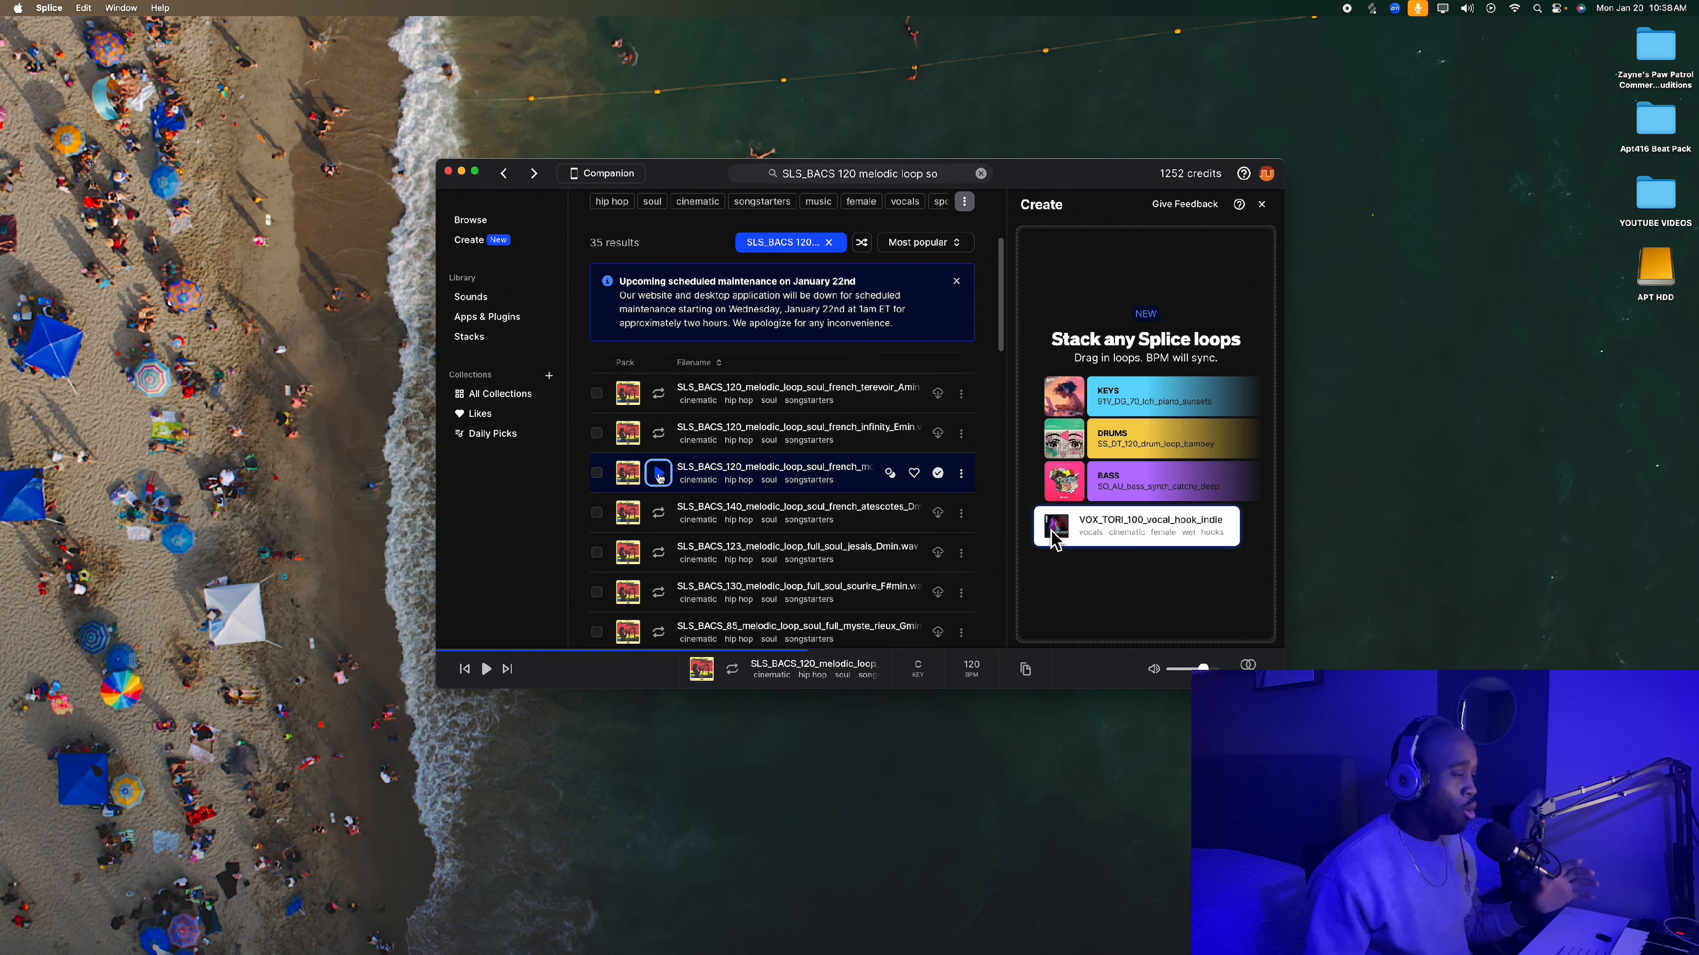
- Show the enclosing folder of the previewed SLS_BACS_120 loop and close the folder window
left_click(961, 475)
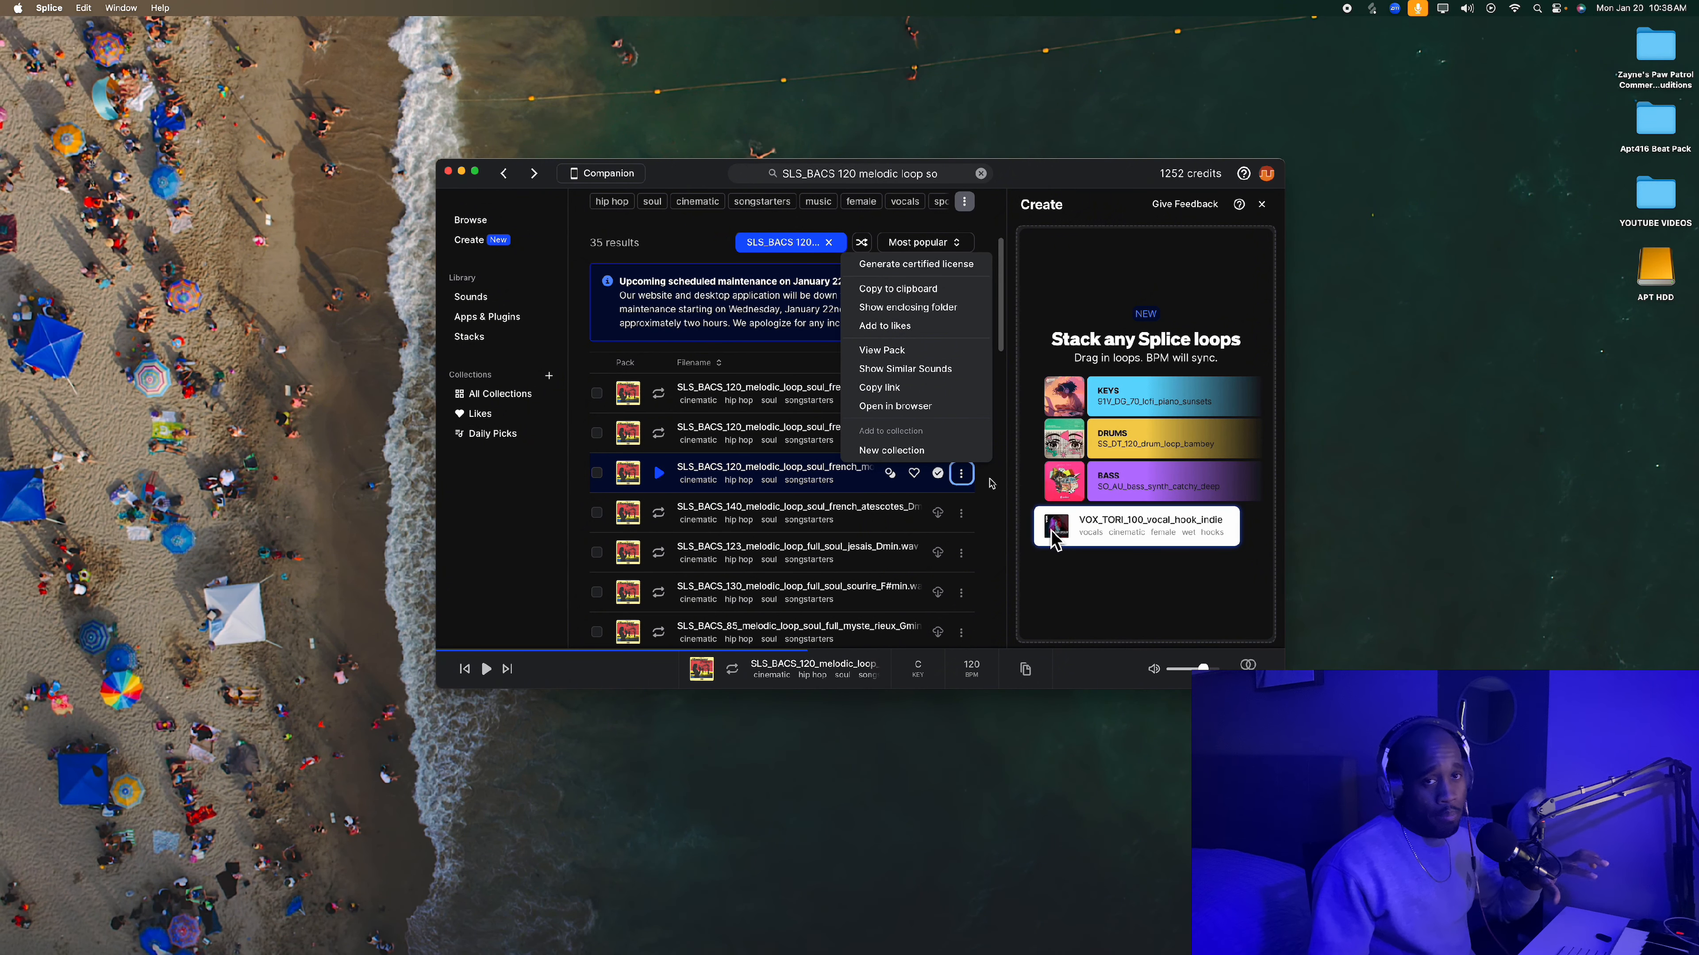
left_click(907, 307)
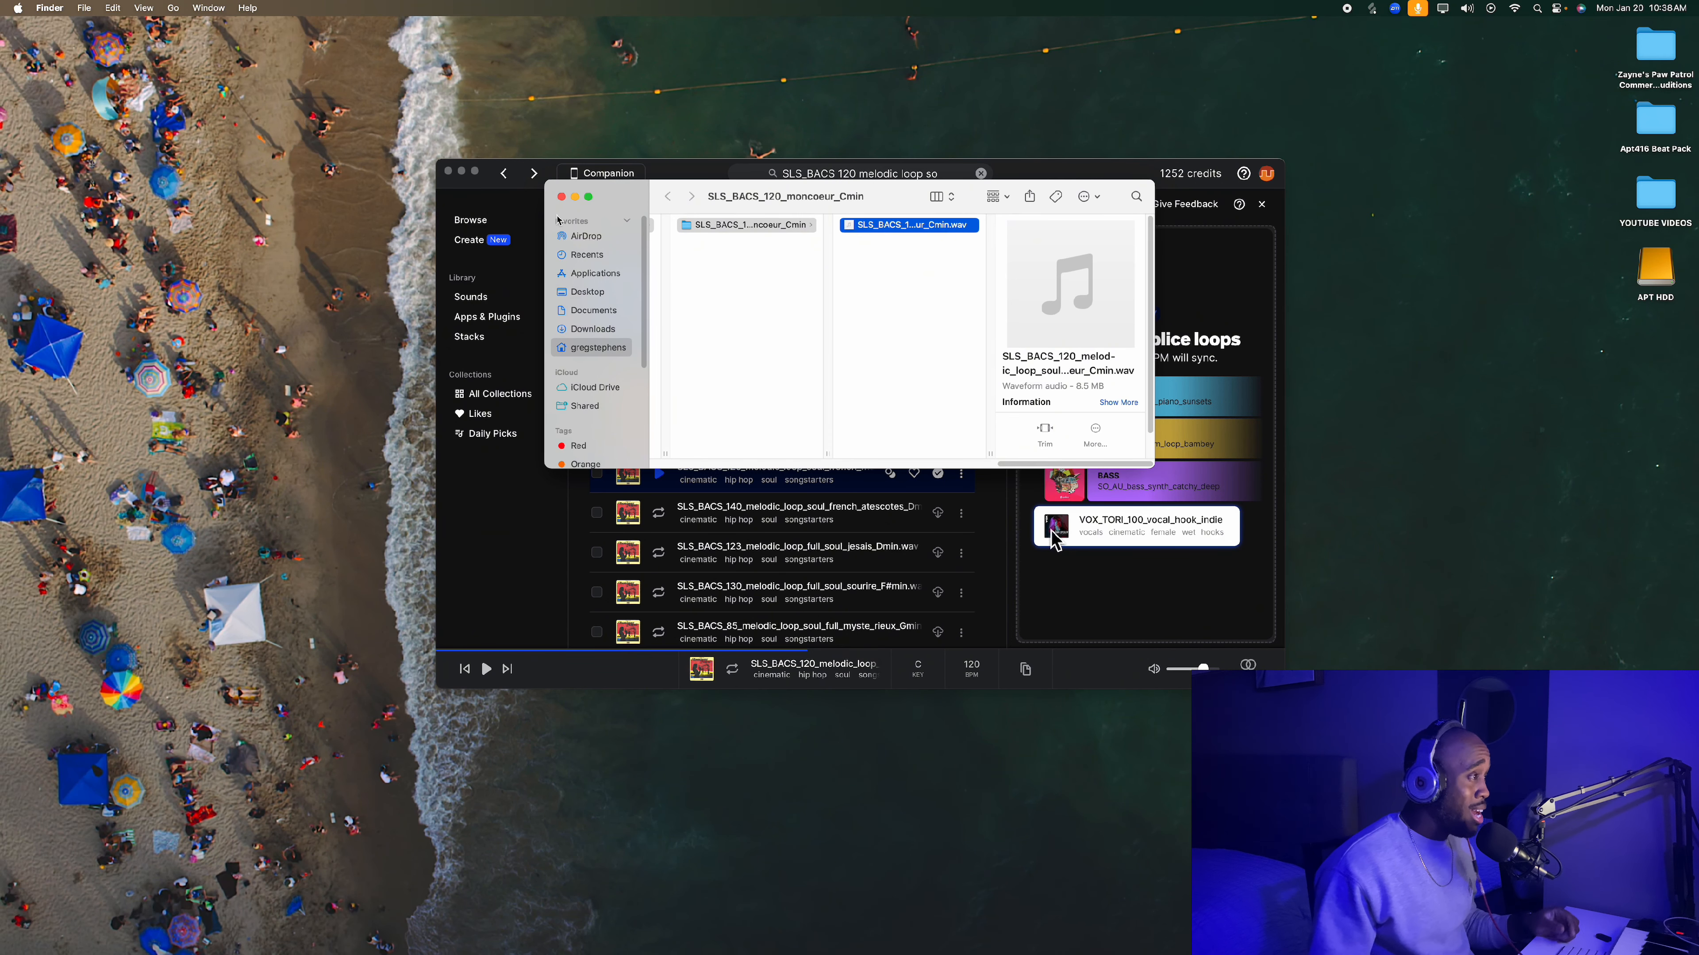
left_click(561, 198)
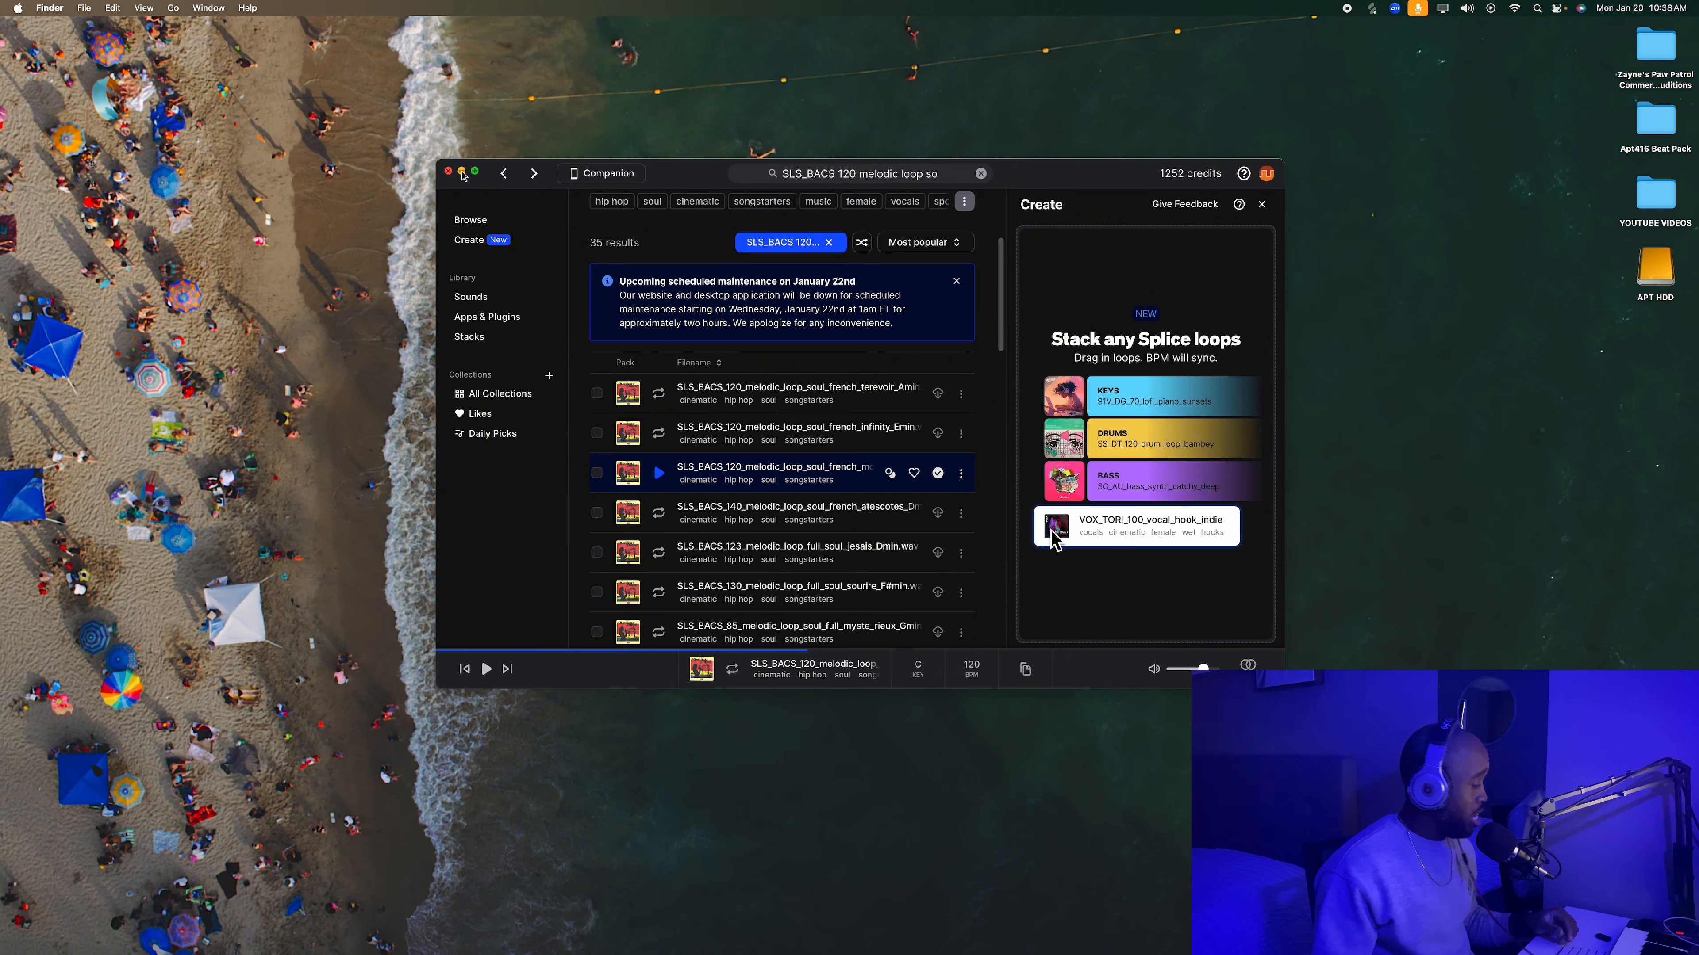
- Switch to the Feb 8 10pm Beat project in Logic Pro and open Serato Sample on the Inst 1 track
left_click(463, 176)
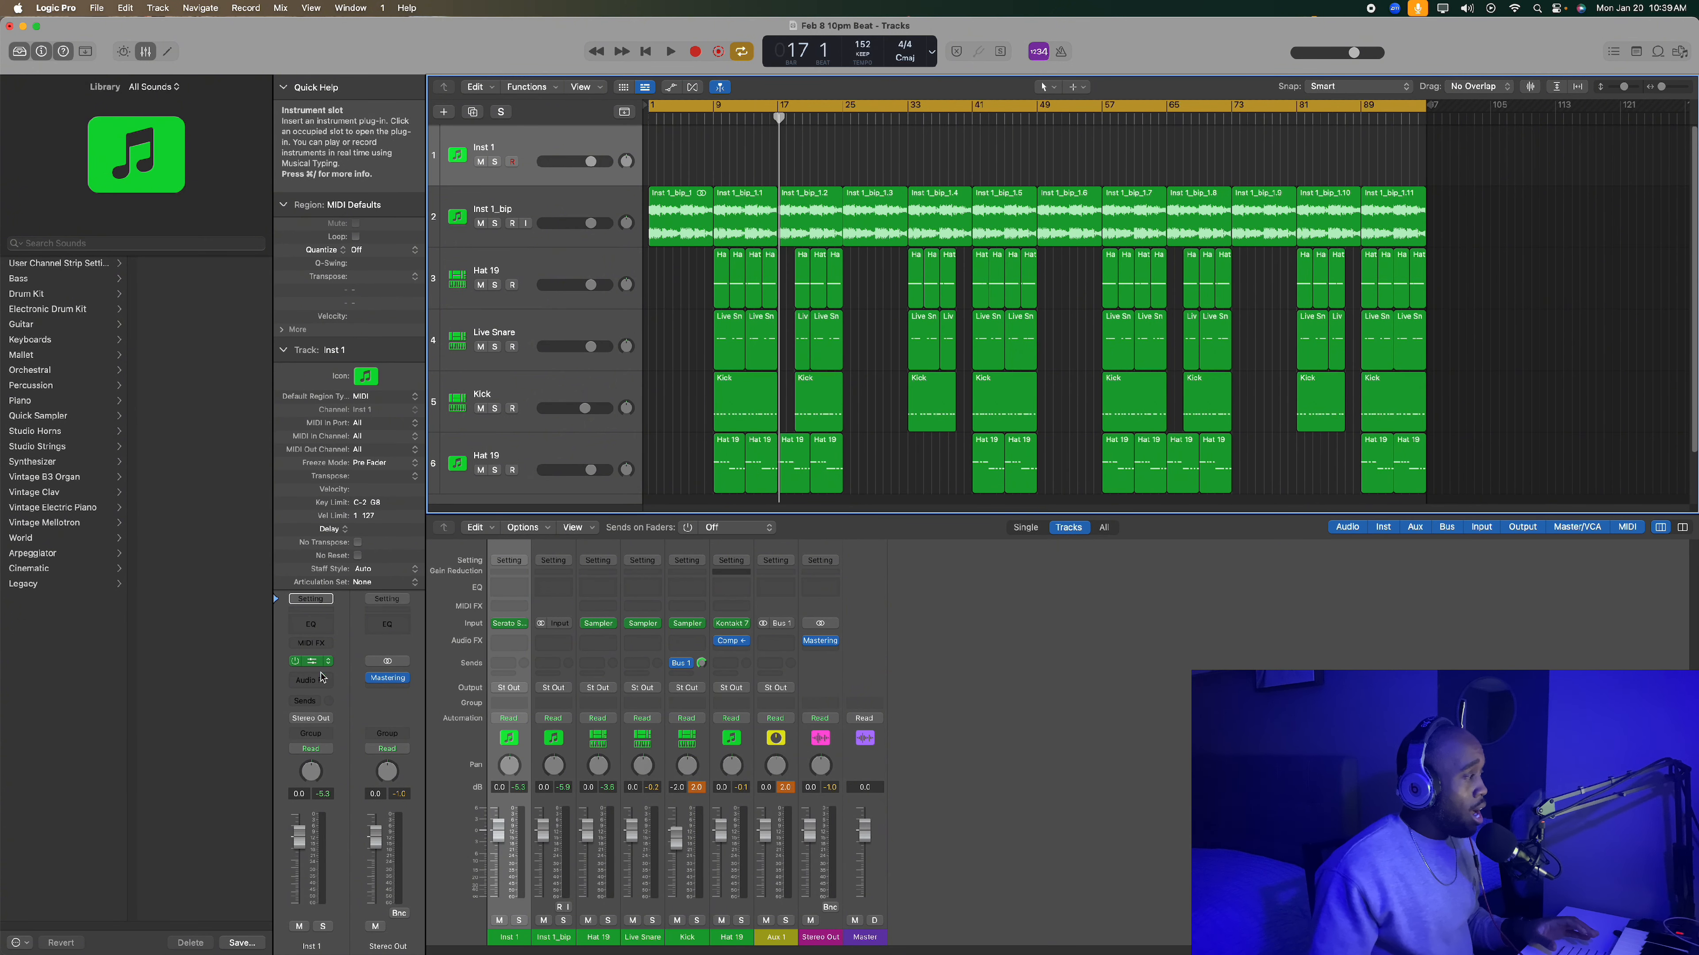
left_click(312, 662)
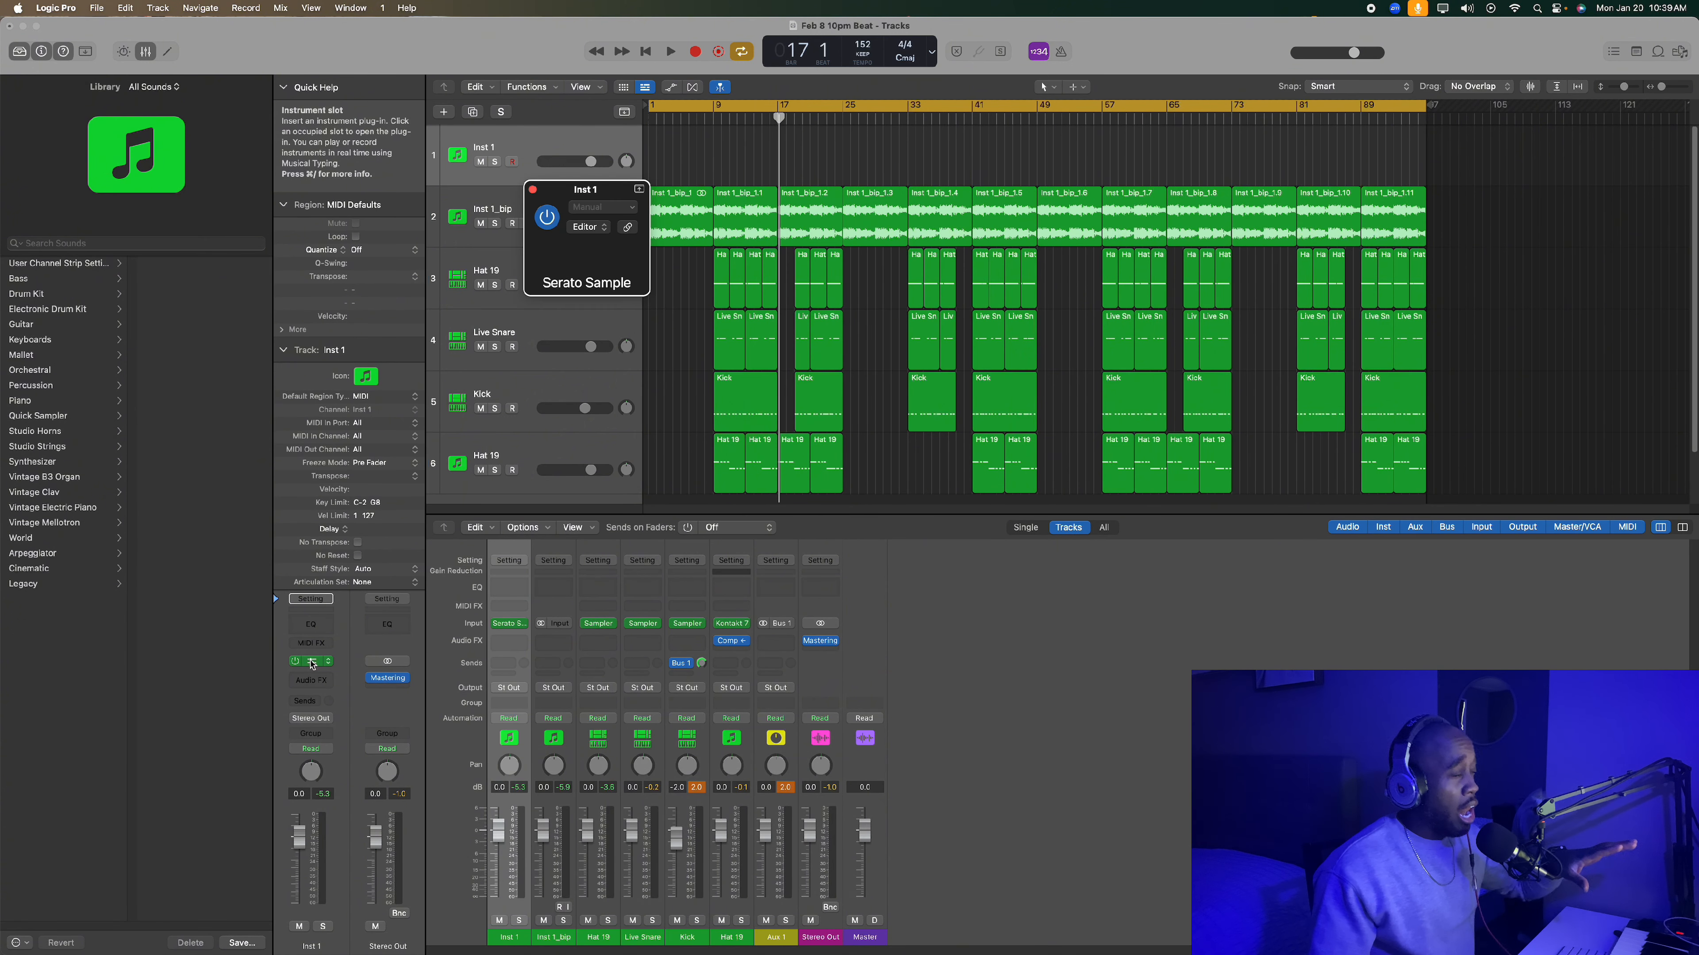
left_click_drag(873, 191, 872, 197)
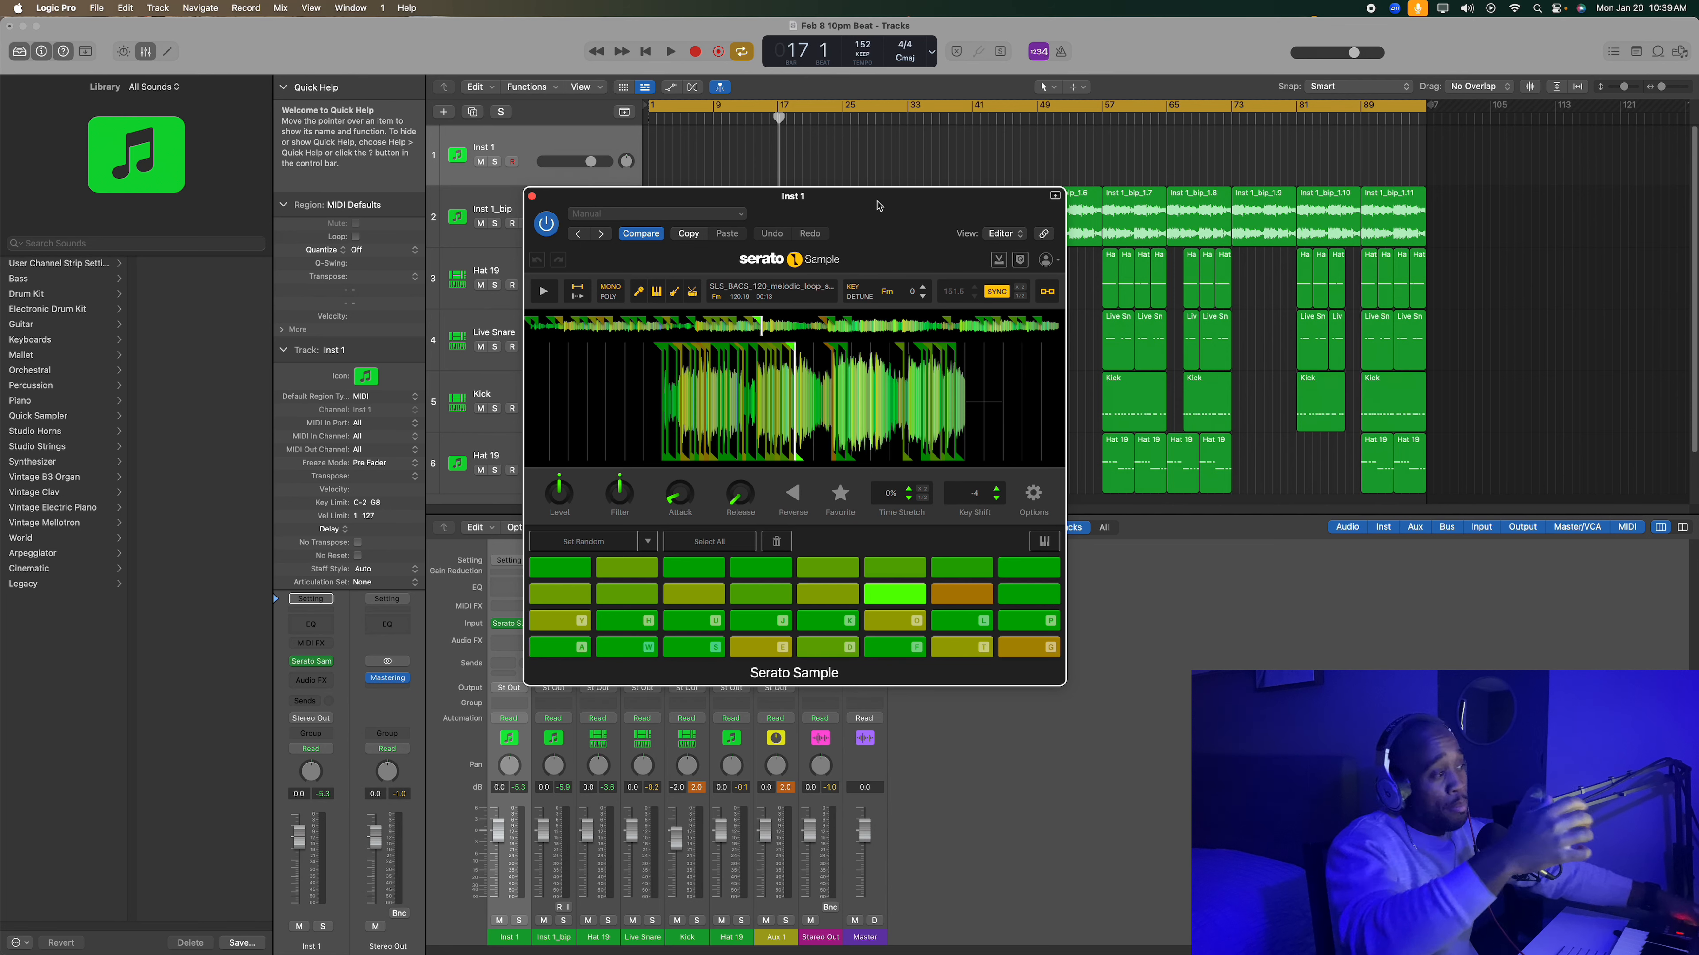
- Examine the sliced waveform of the loop and the available pad-setting modes in Serato Sample
scroll(795, 399, "up", 3)
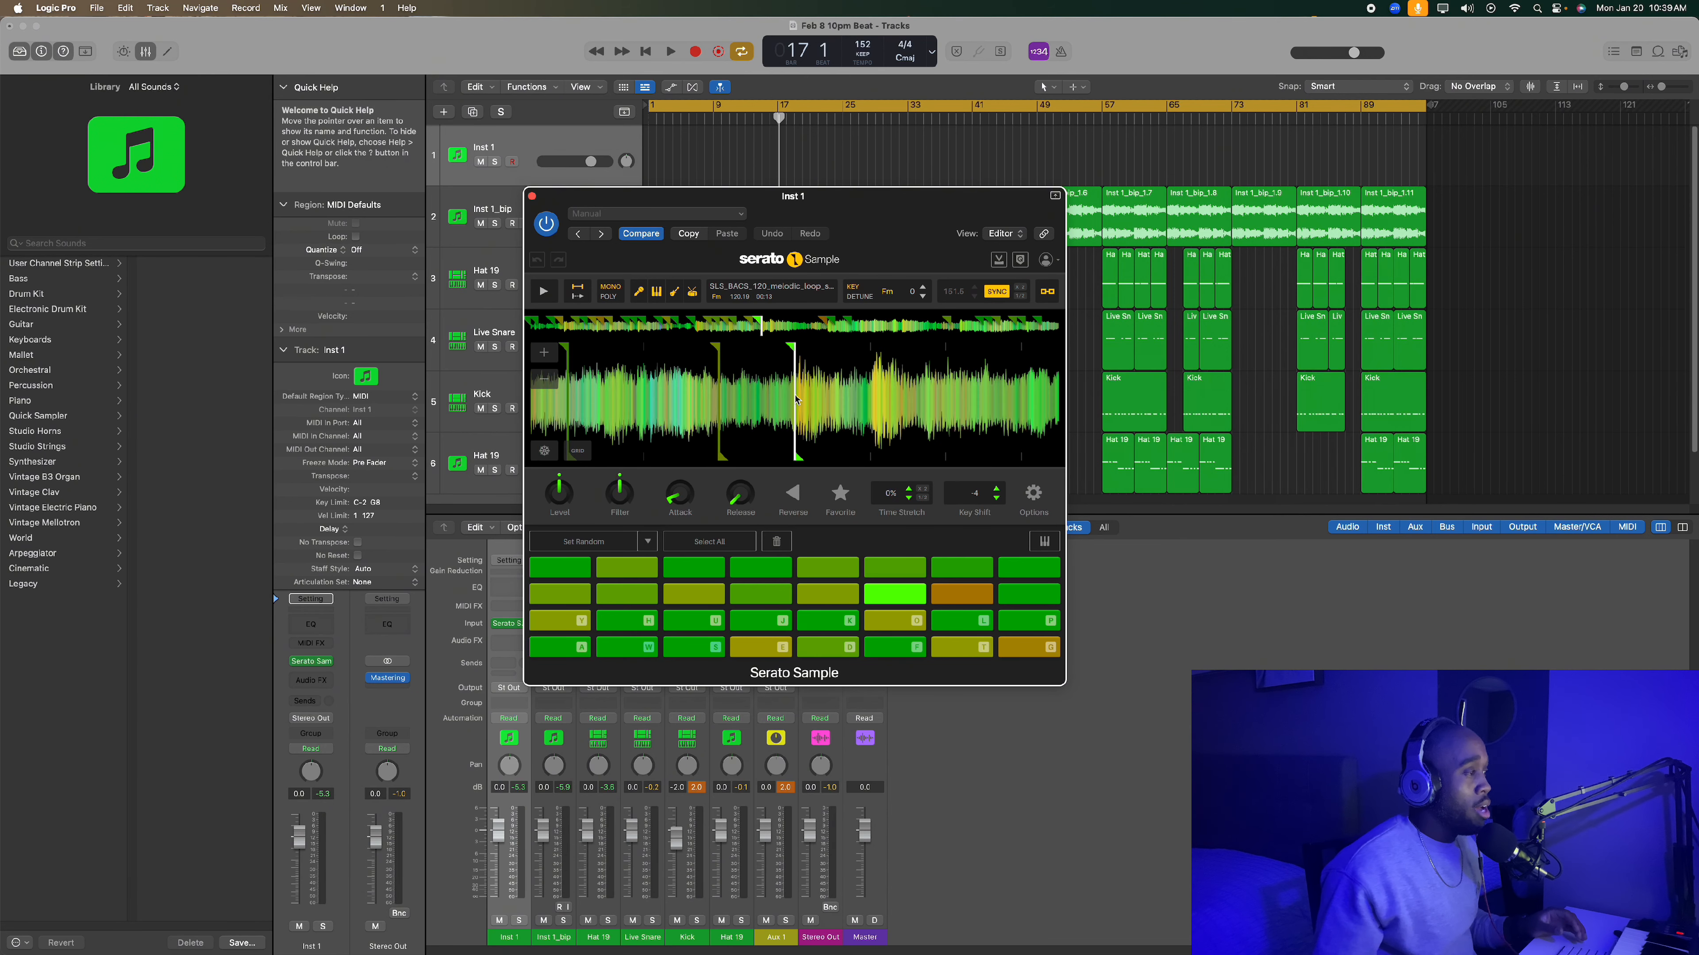
scroll(796, 399, "up", 5)
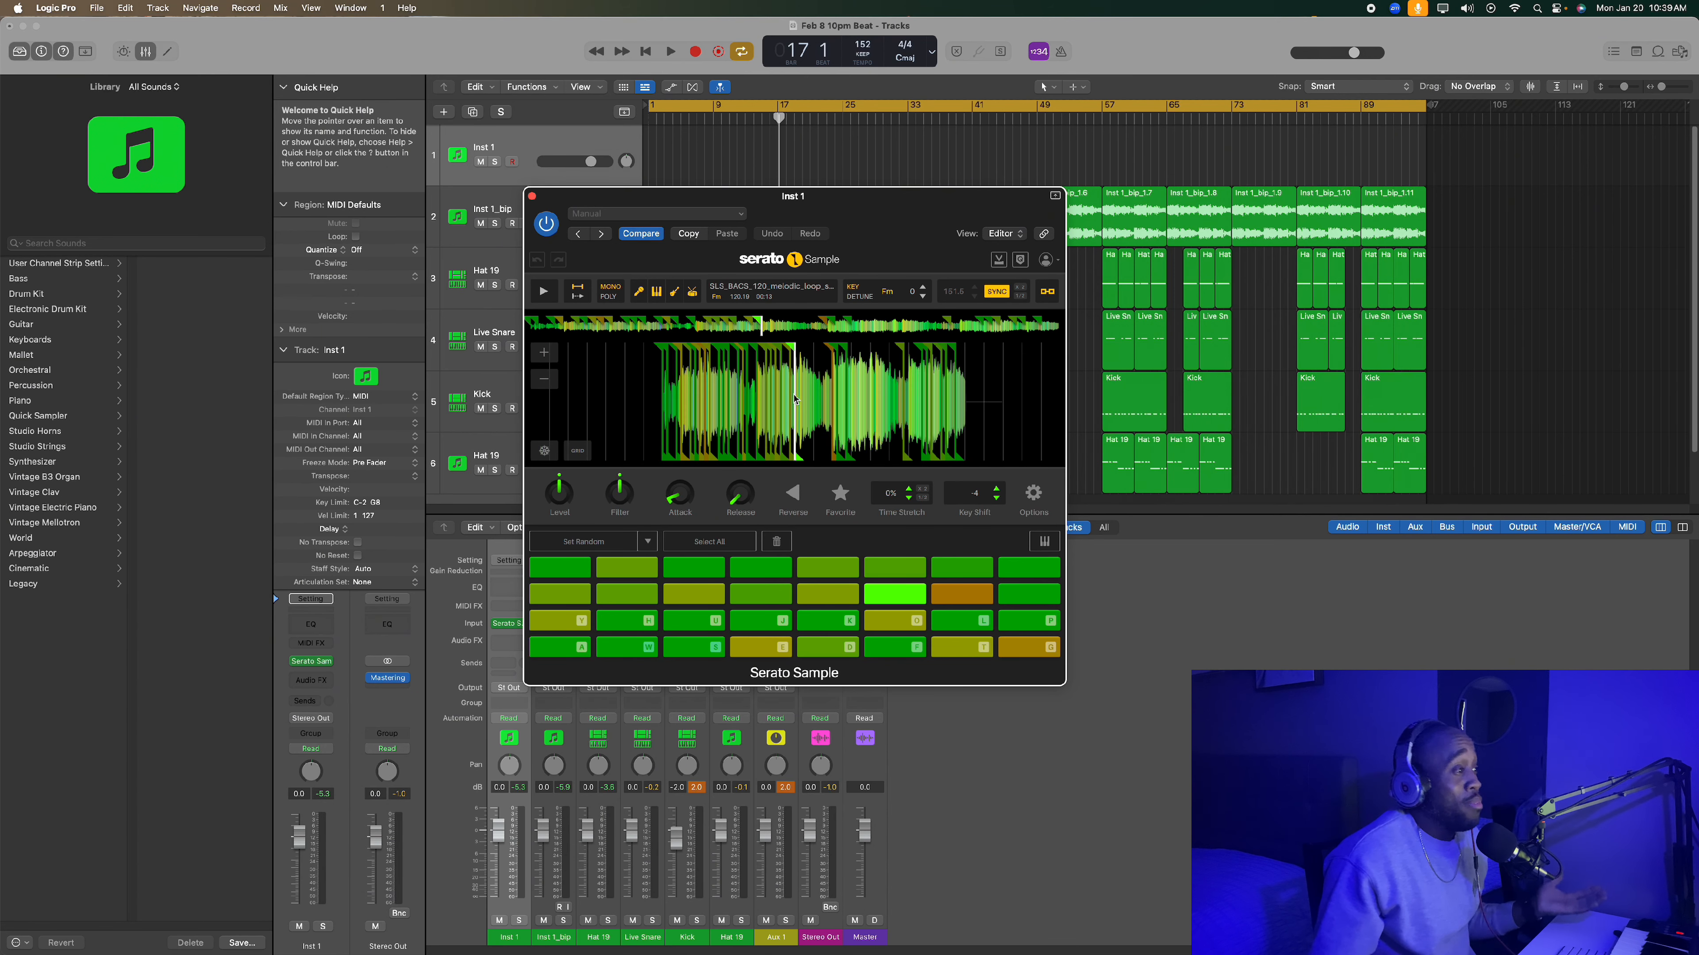
scroll(795, 400, "up", 3)
scroll(796, 400, "down", 4)
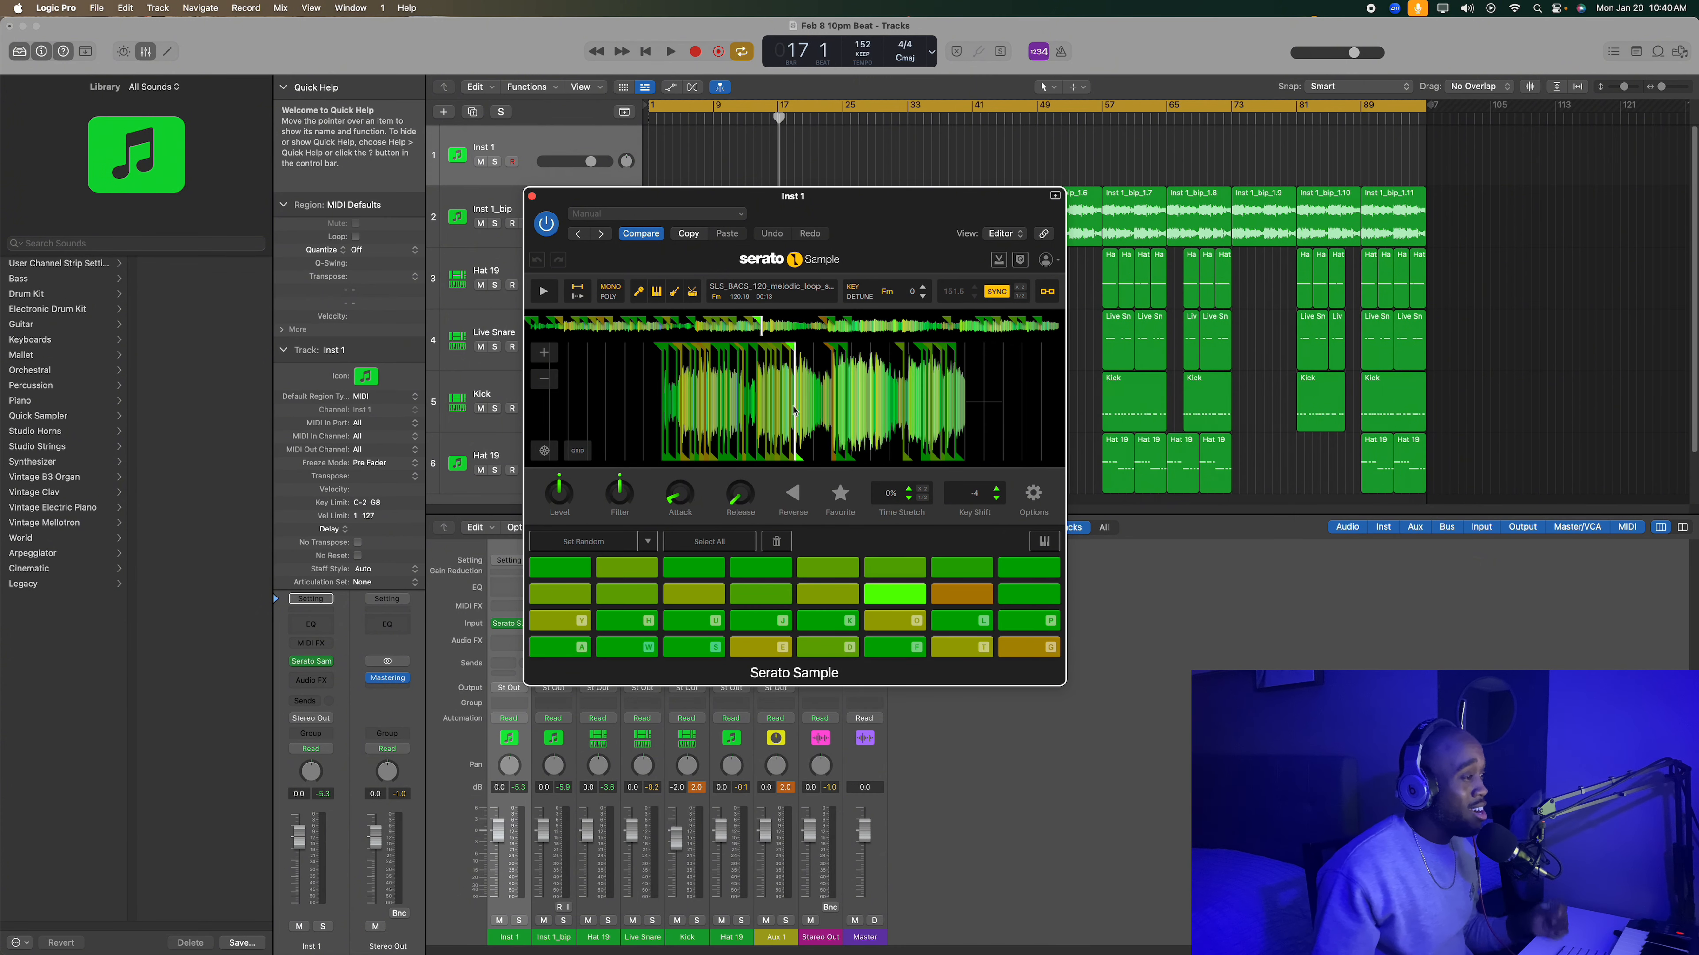
left_click(608, 563)
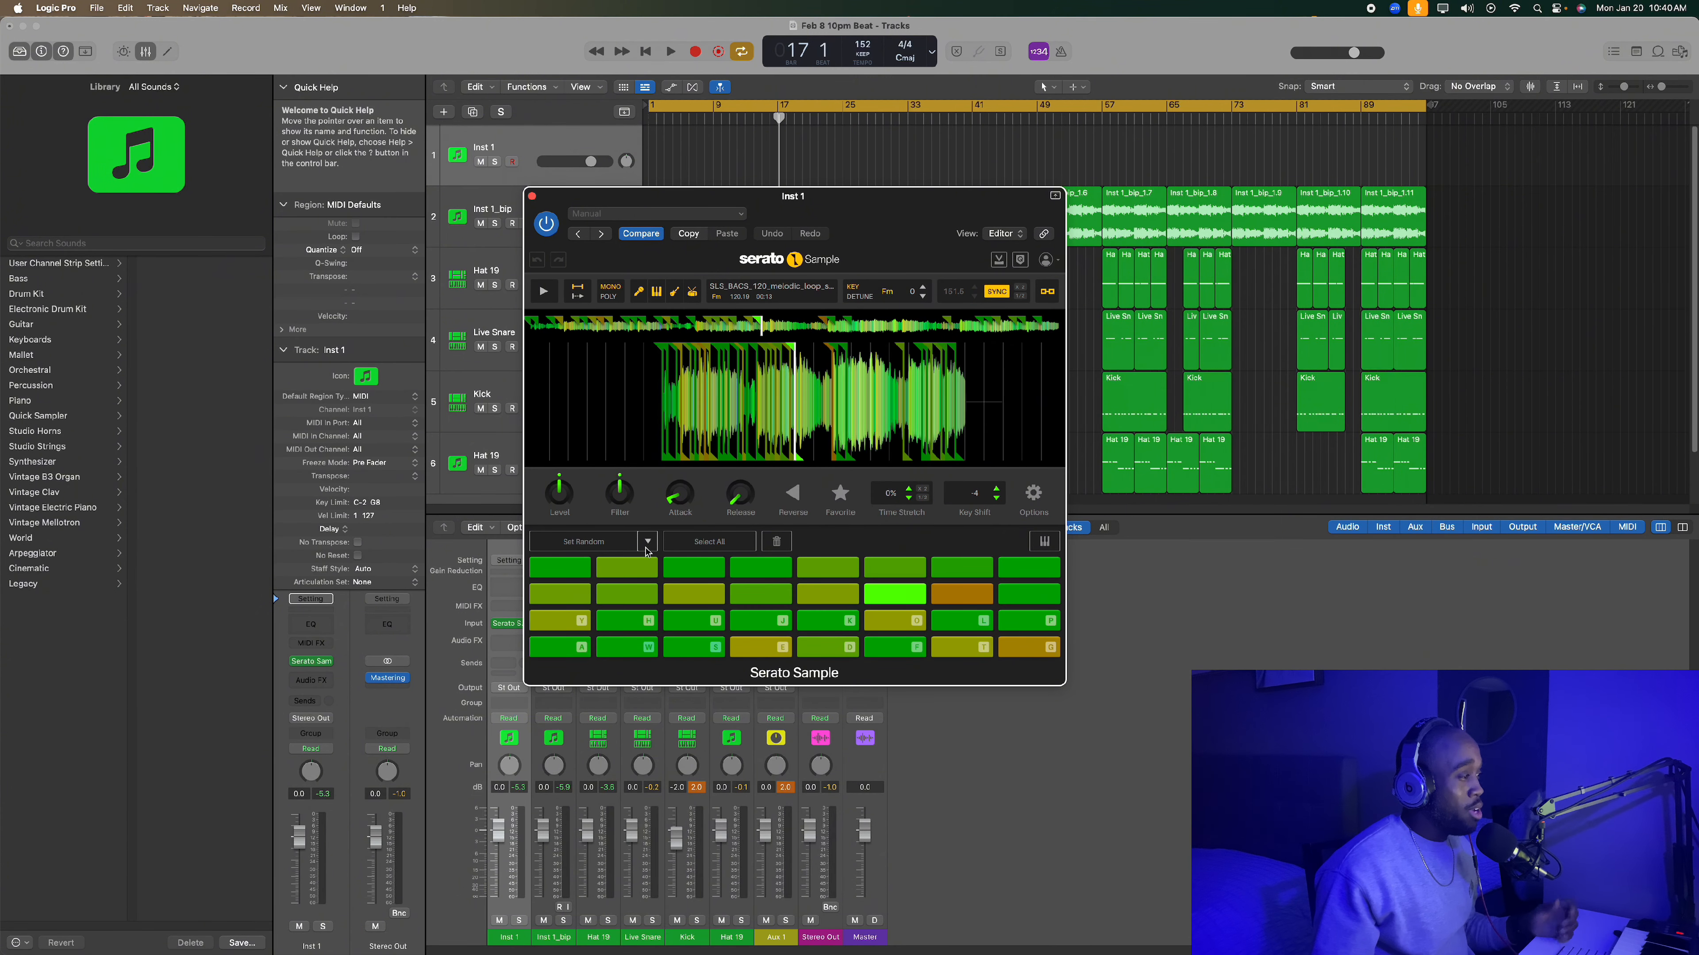
left_click(647, 541)
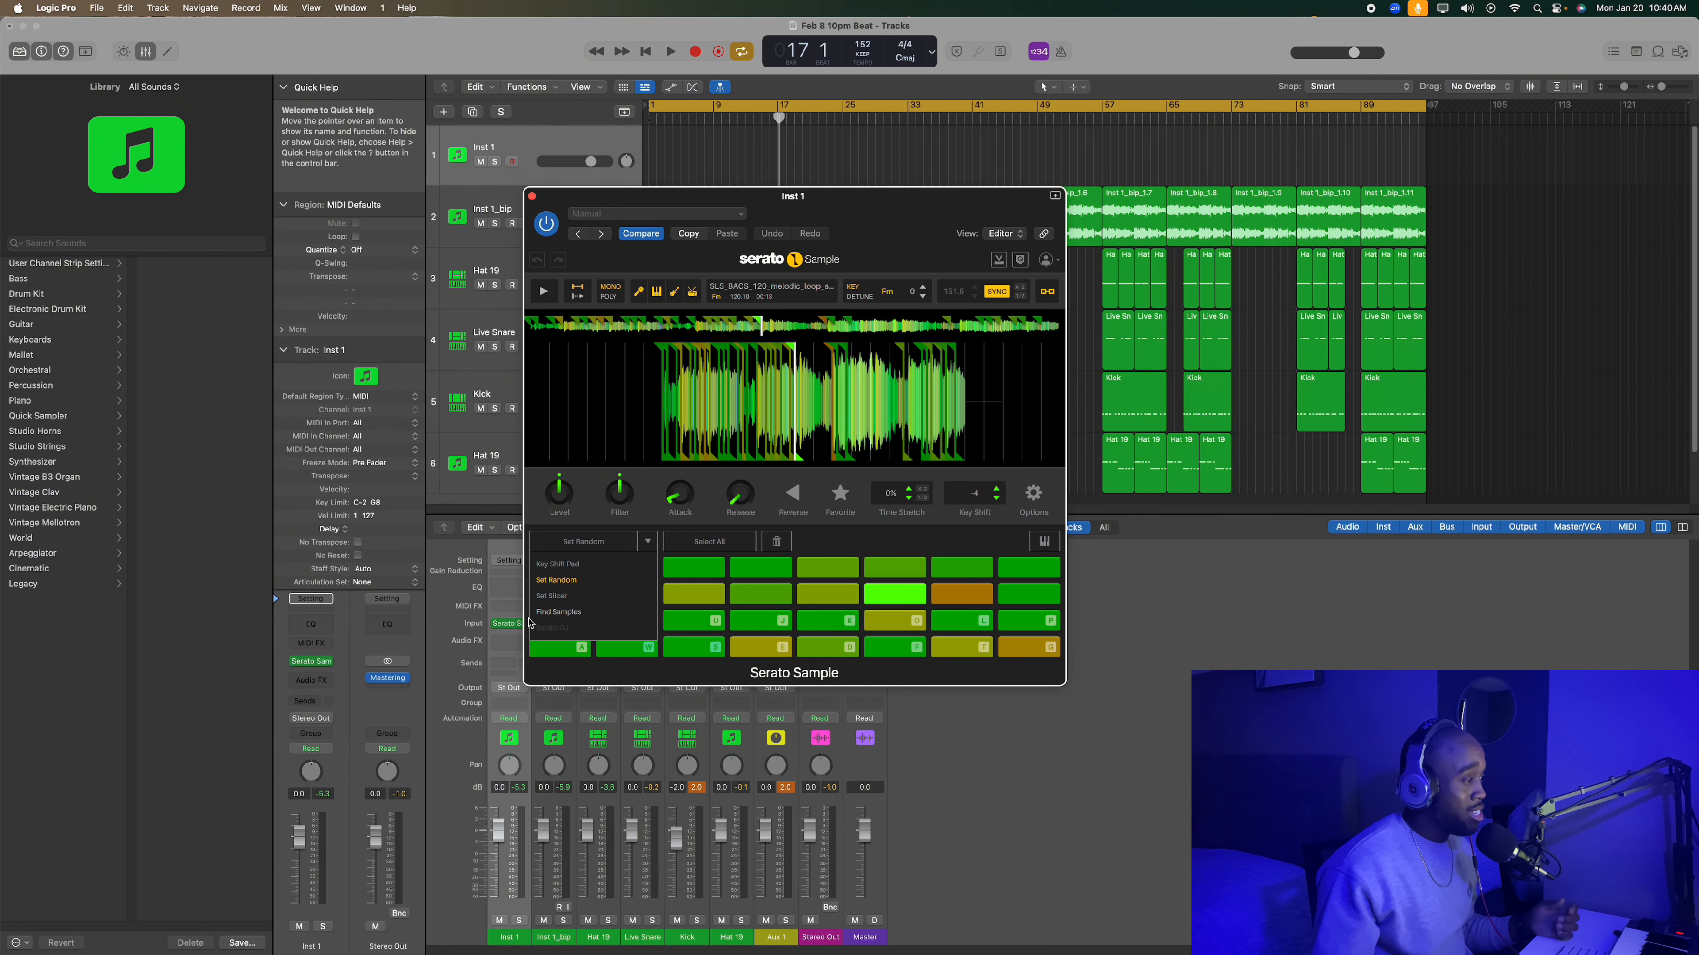
left_click(774, 483)
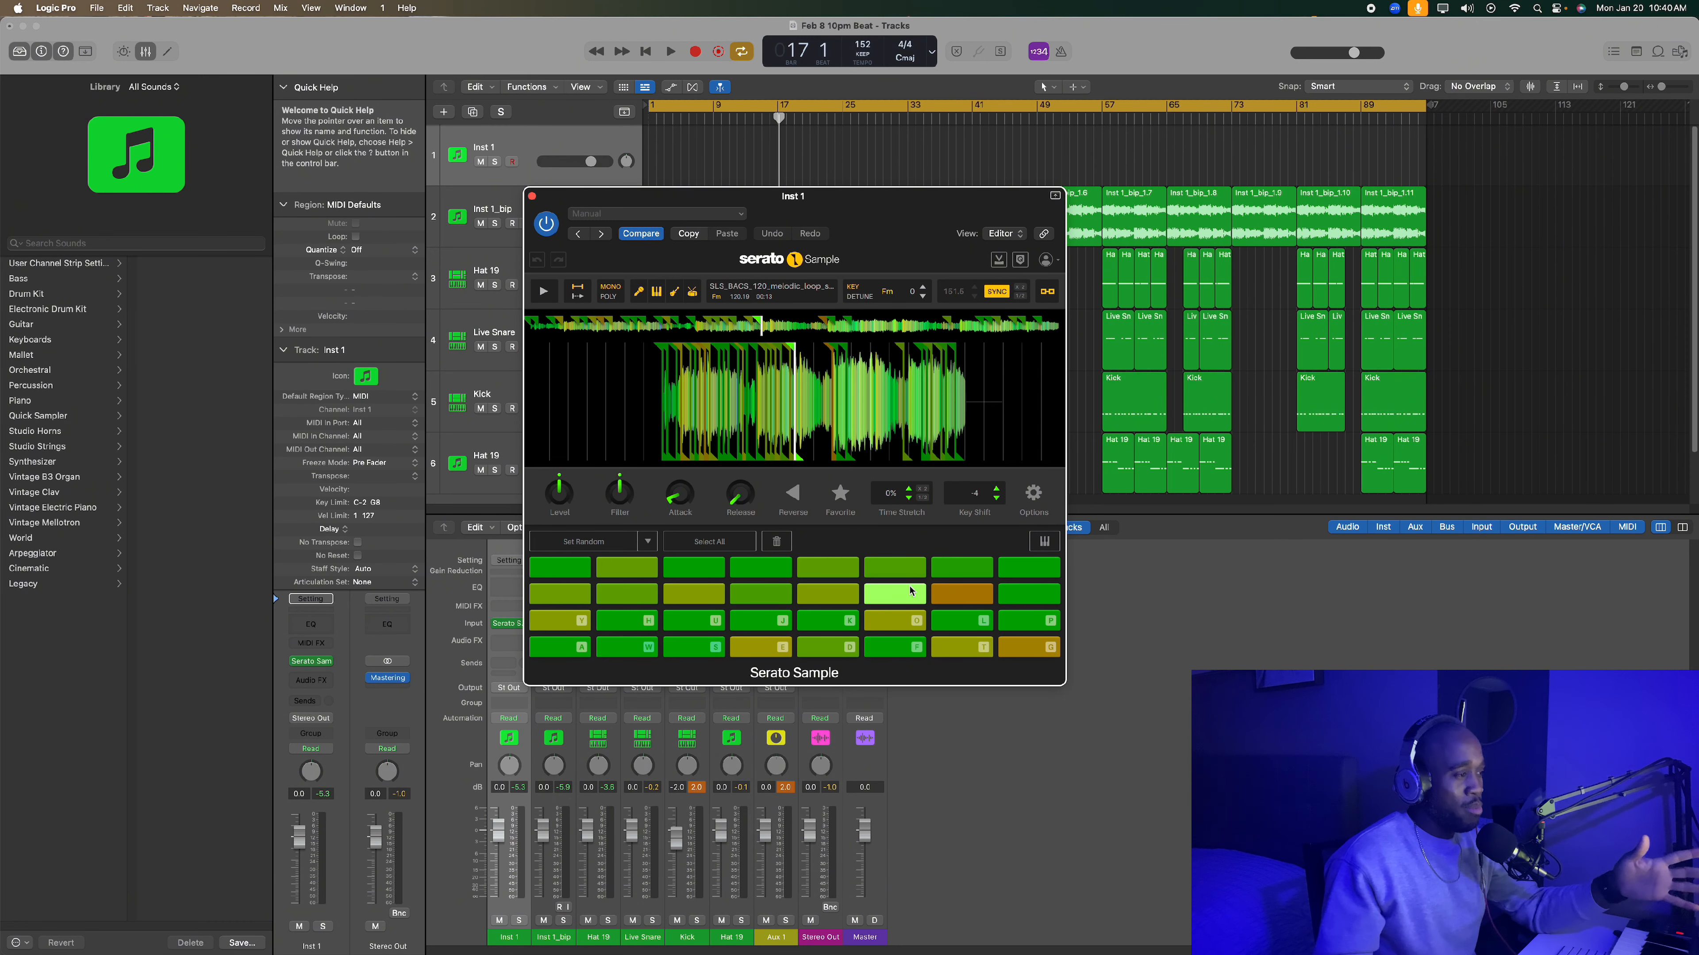
- Set the selected pad's key shift to 0 and play the first pad
left_click(995, 489)
left_click(996, 489)
left_click(996, 489)
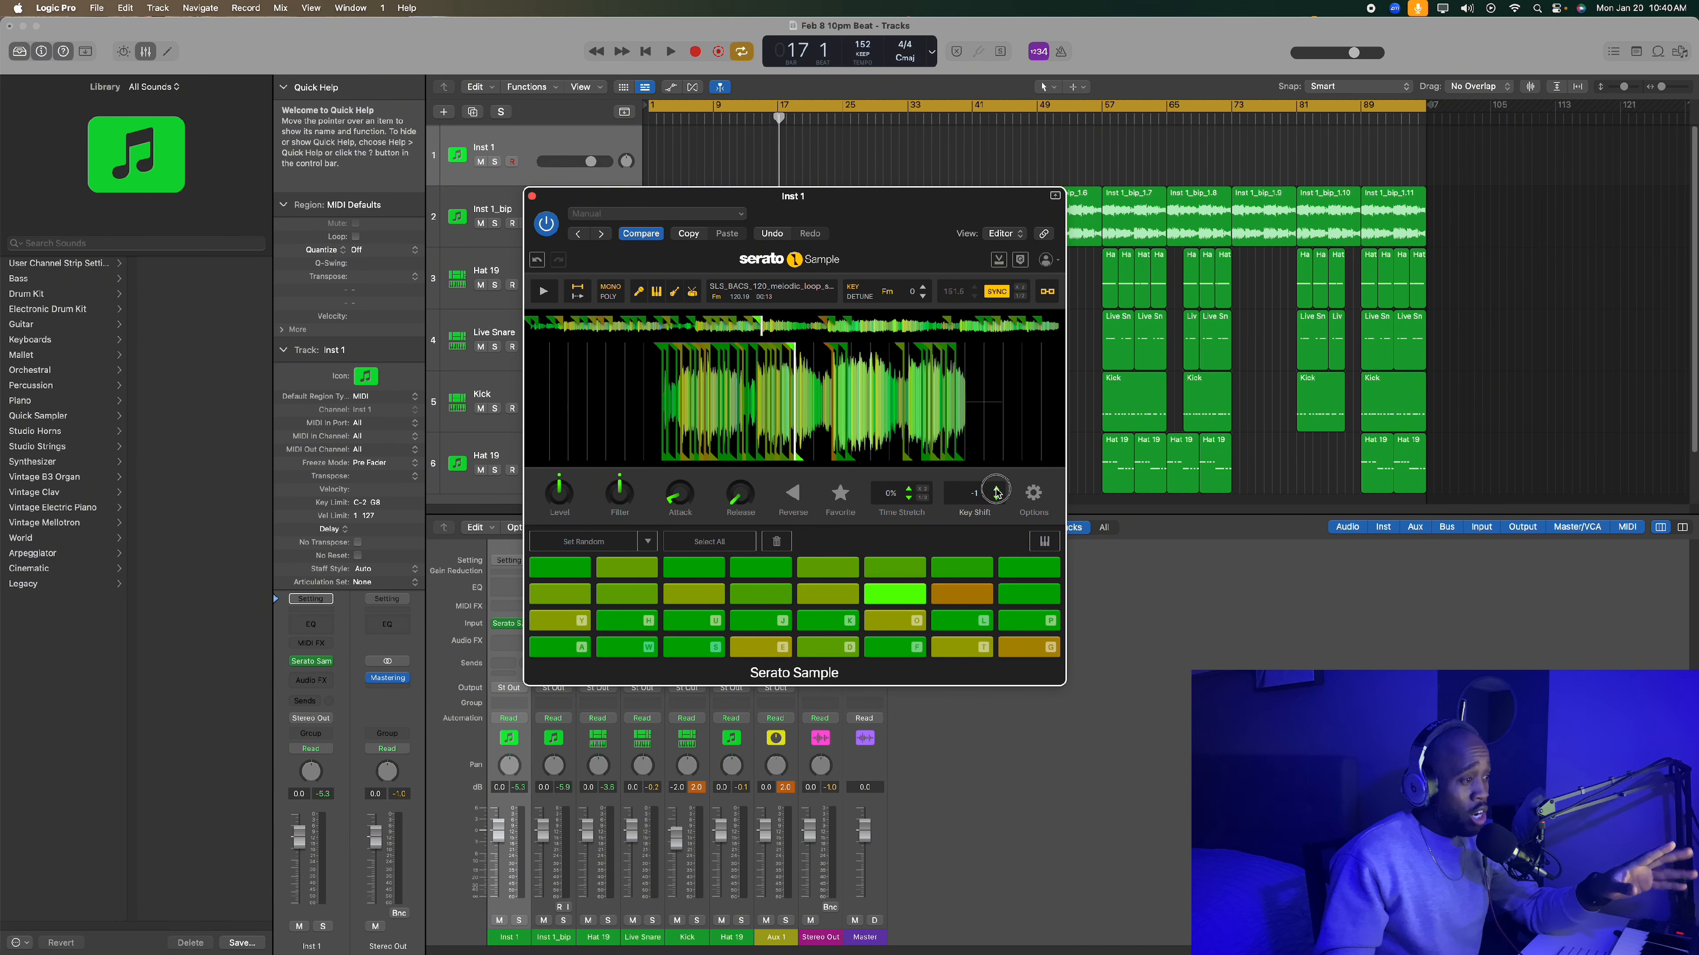
left_click(996, 489)
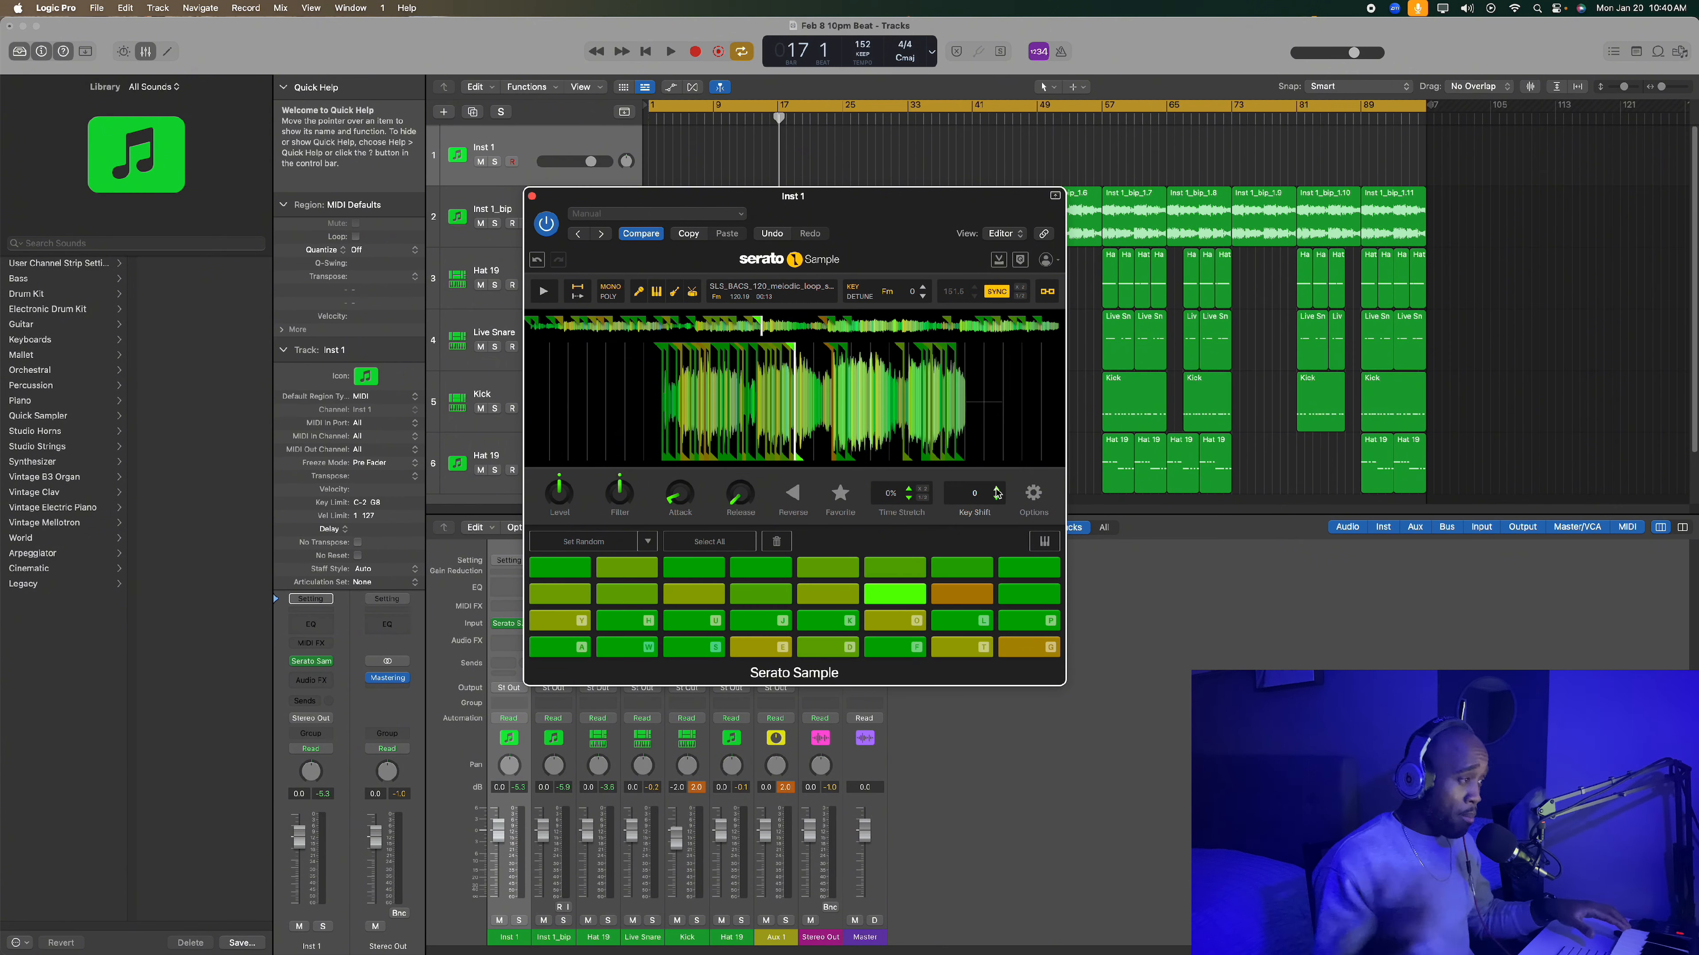
key("a")
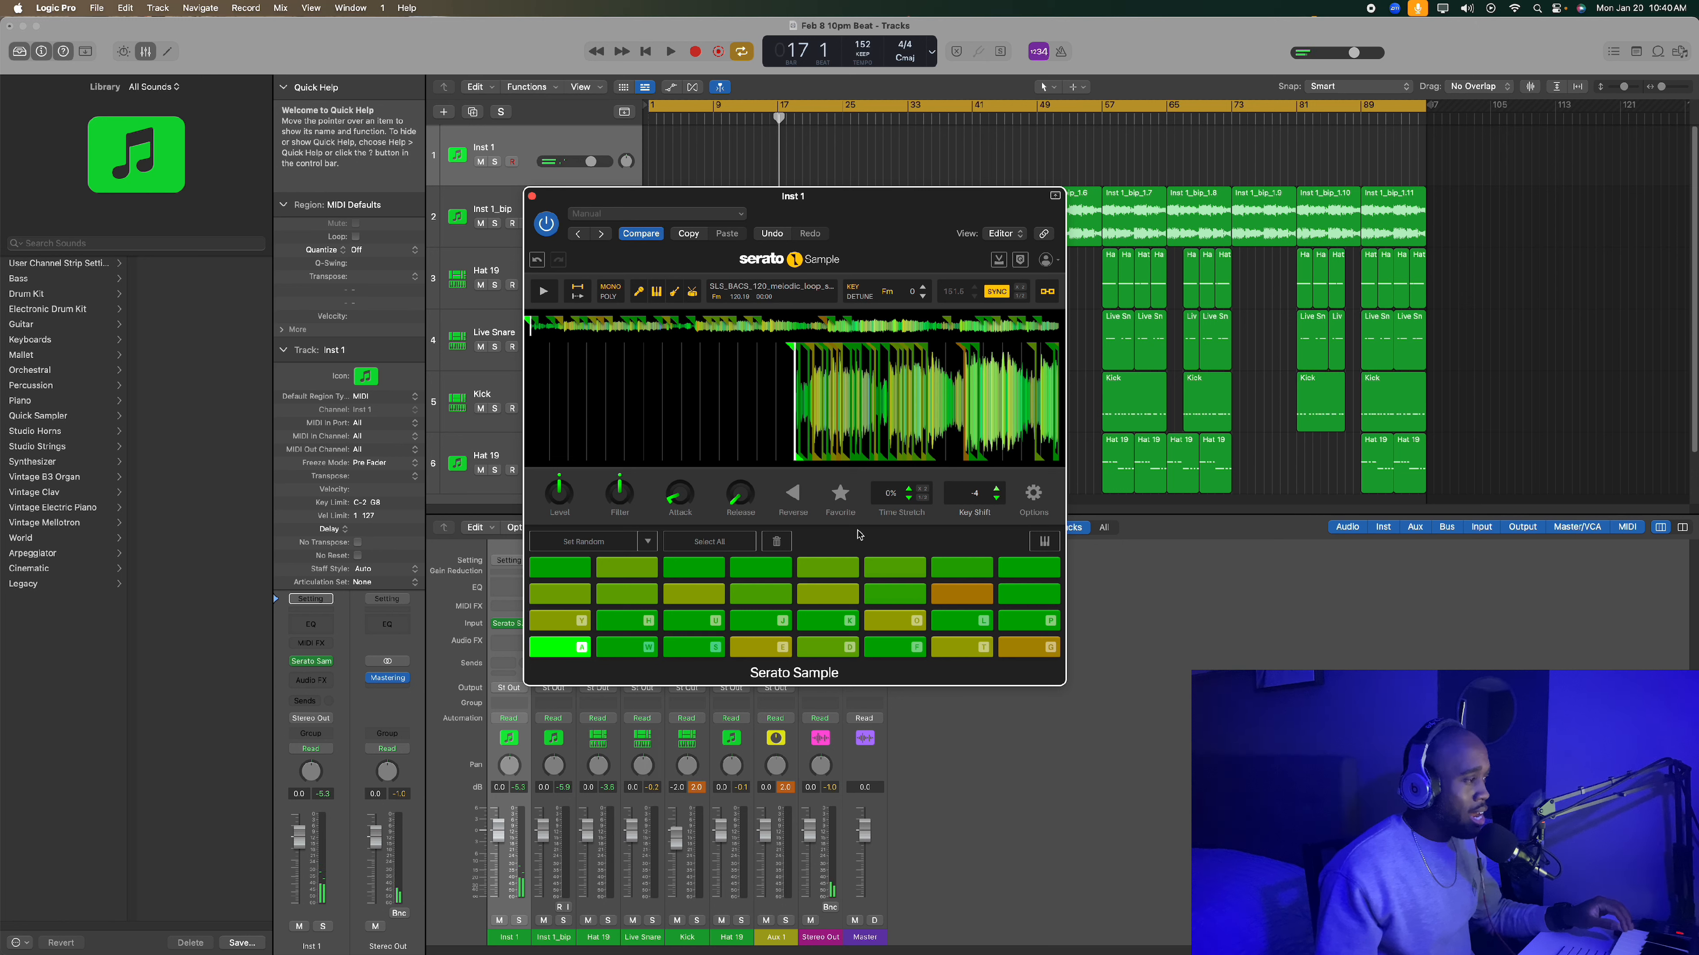
- Select all pads and set their key shift to 0
left_click(740, 550)
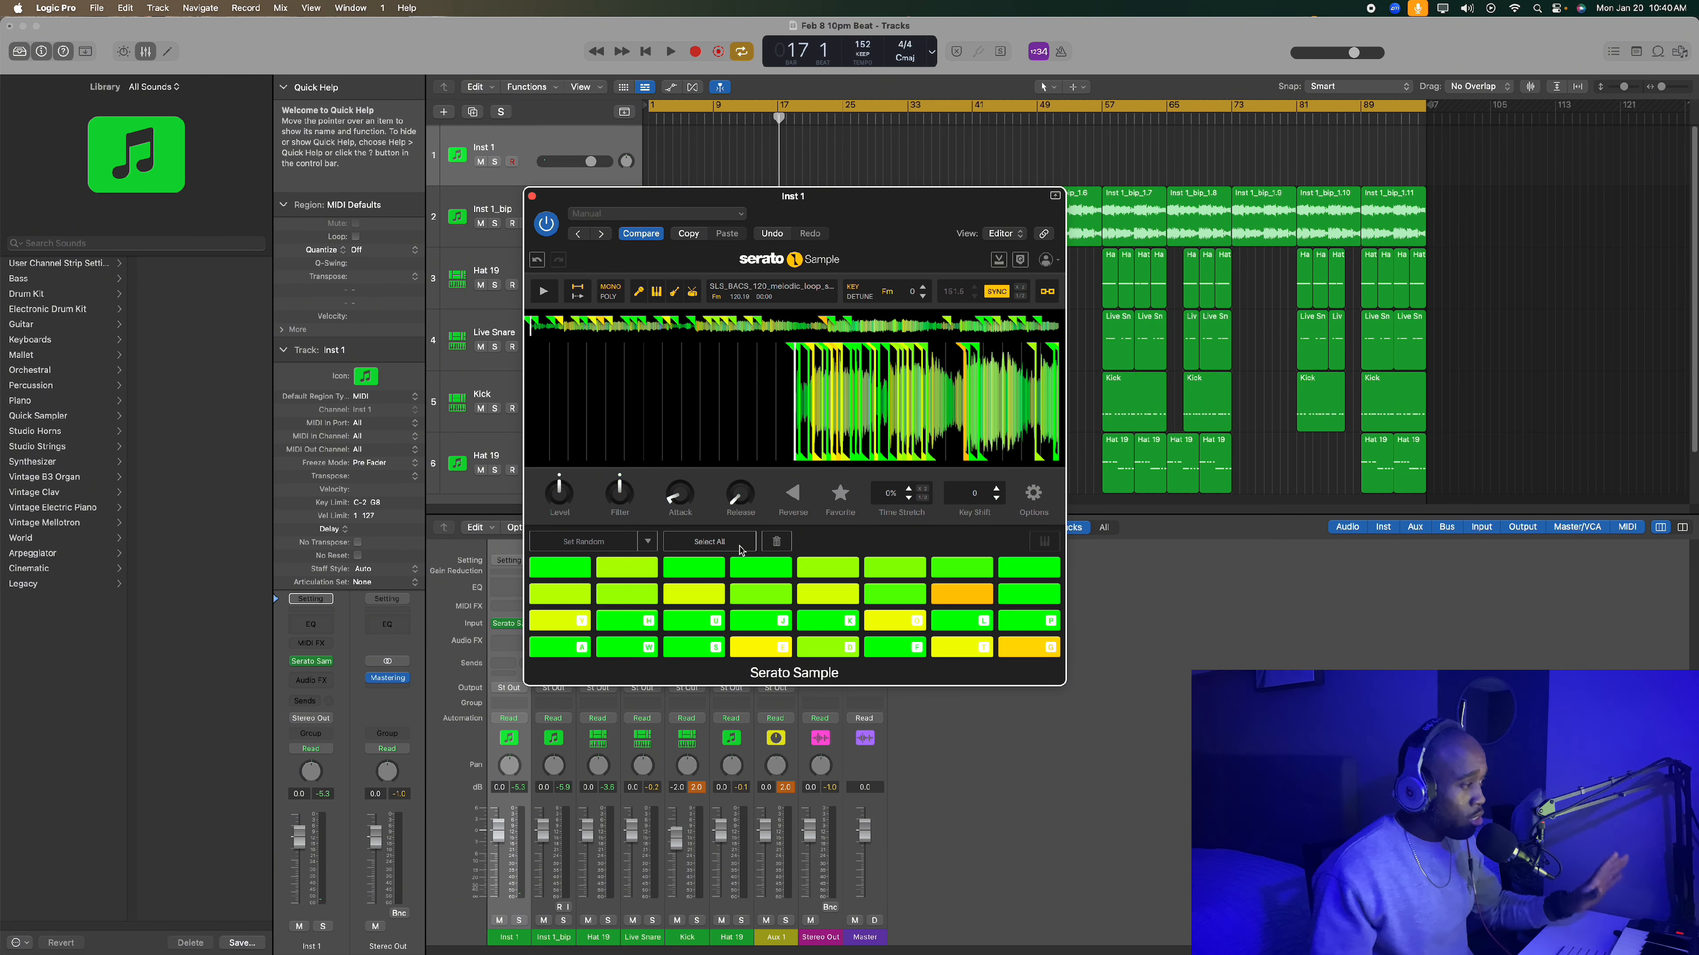
left_click(995, 489)
left_click(995, 488)
left_click(995, 499)
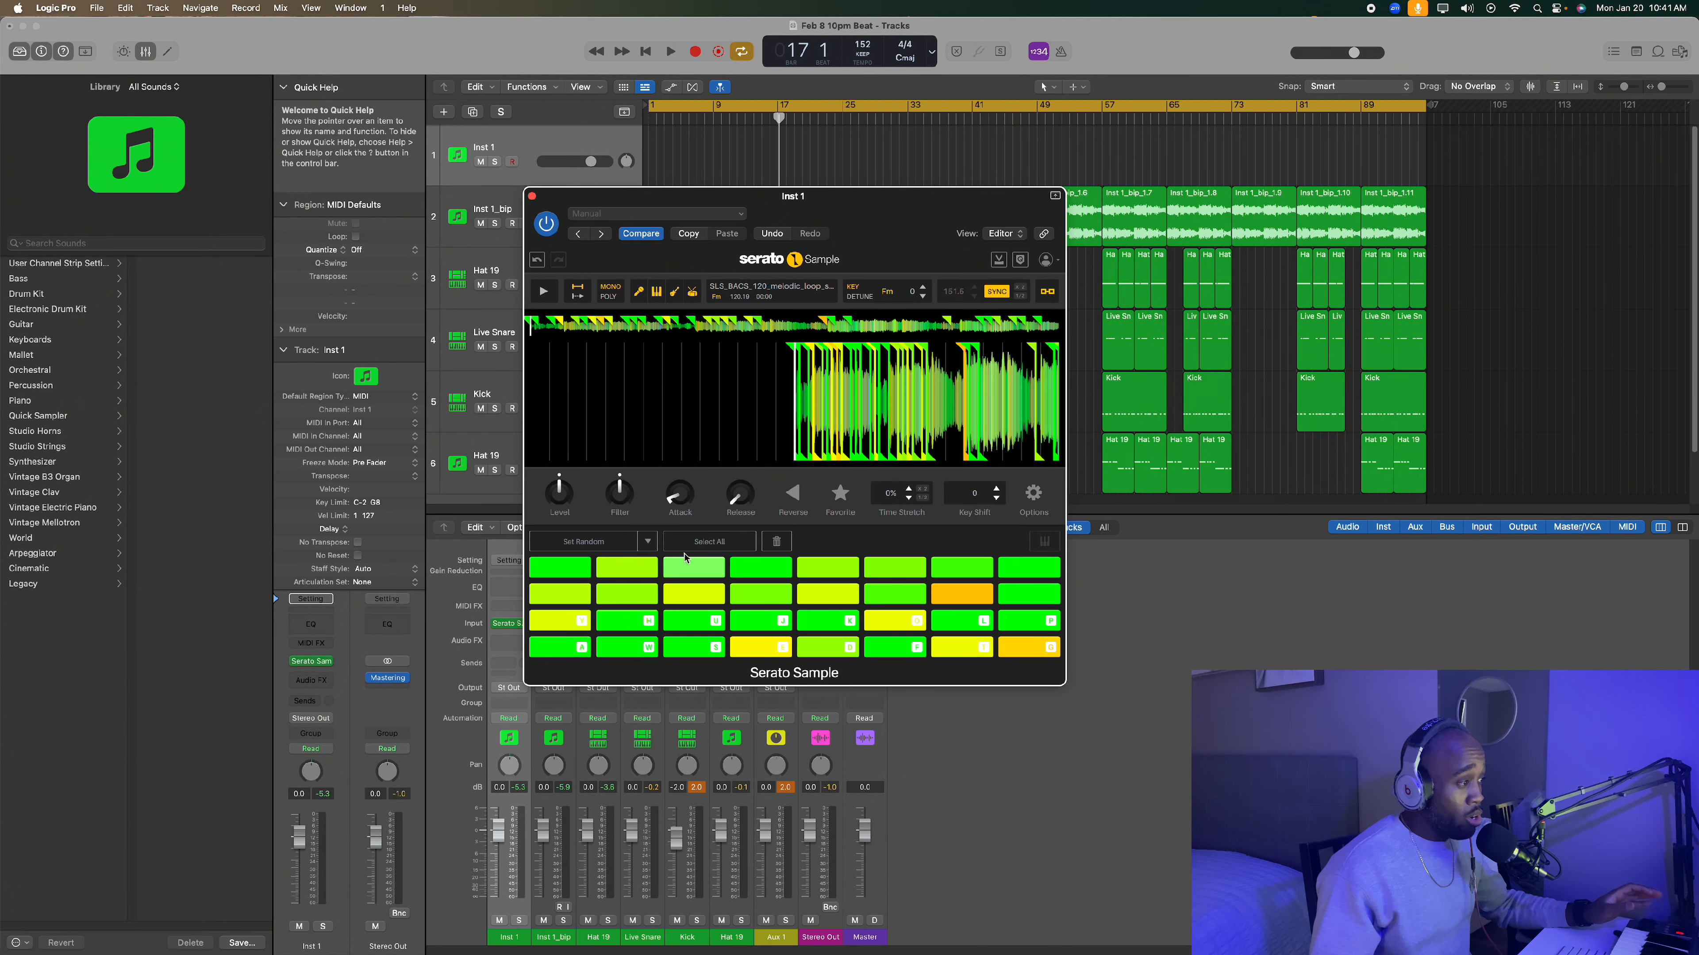
- Clear the selection of all pads and play the first pad
left_click(771, 545)
left_click(769, 547)
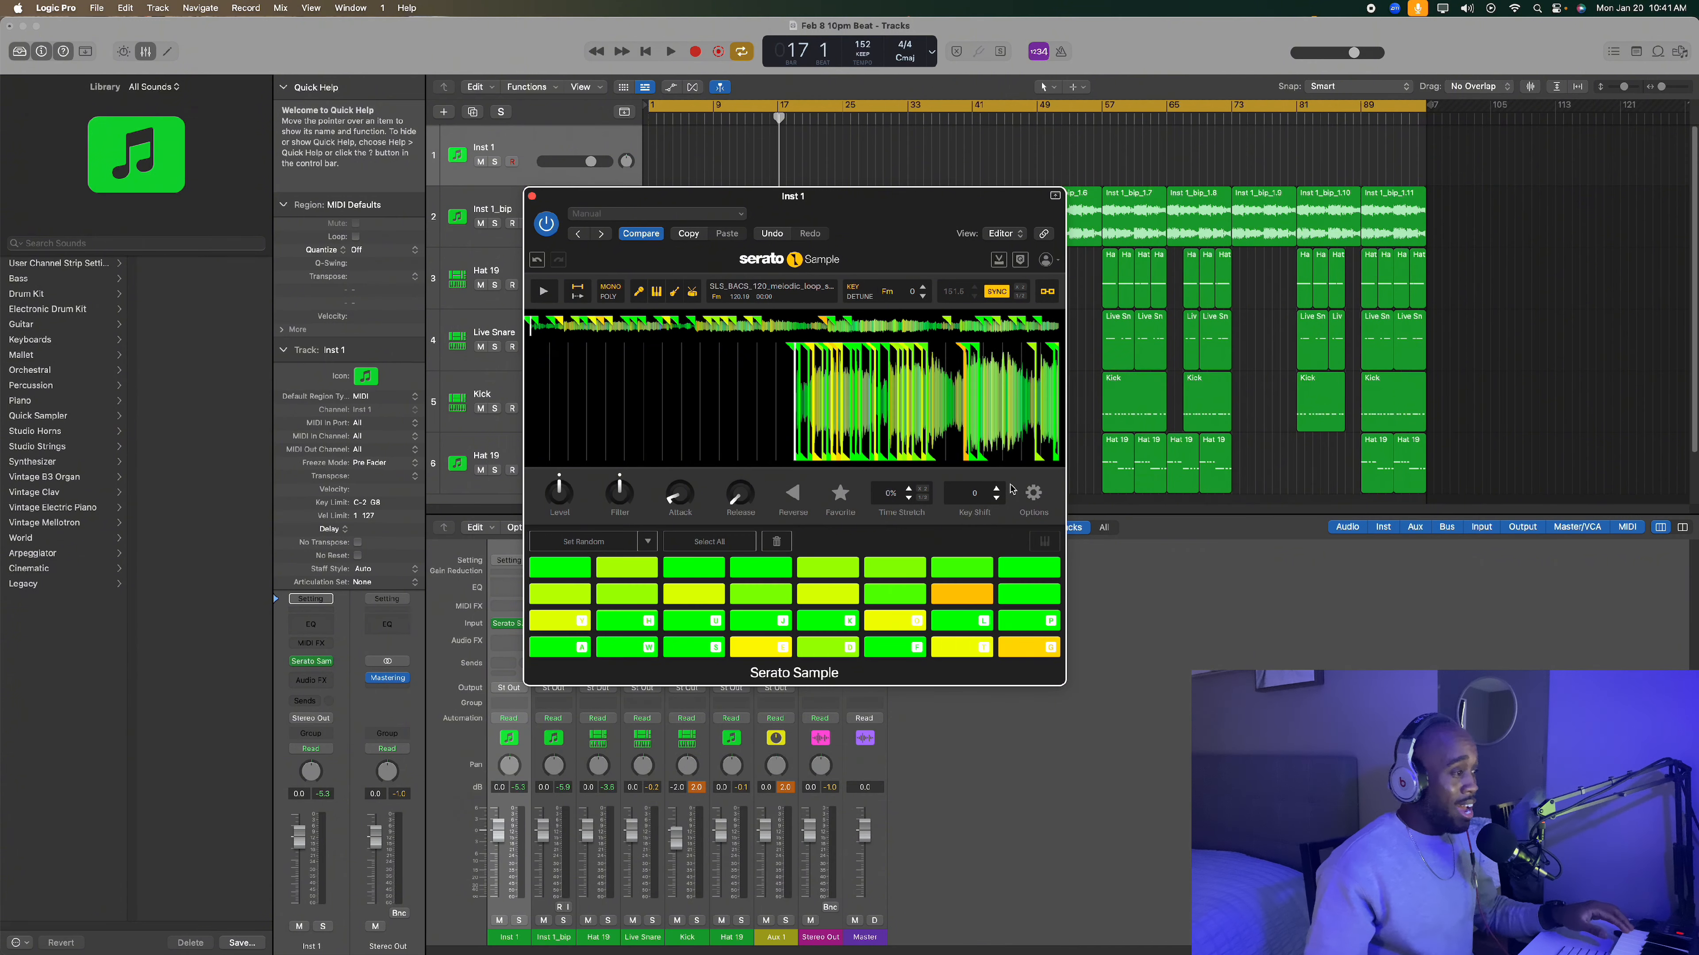
left_click(1011, 481)
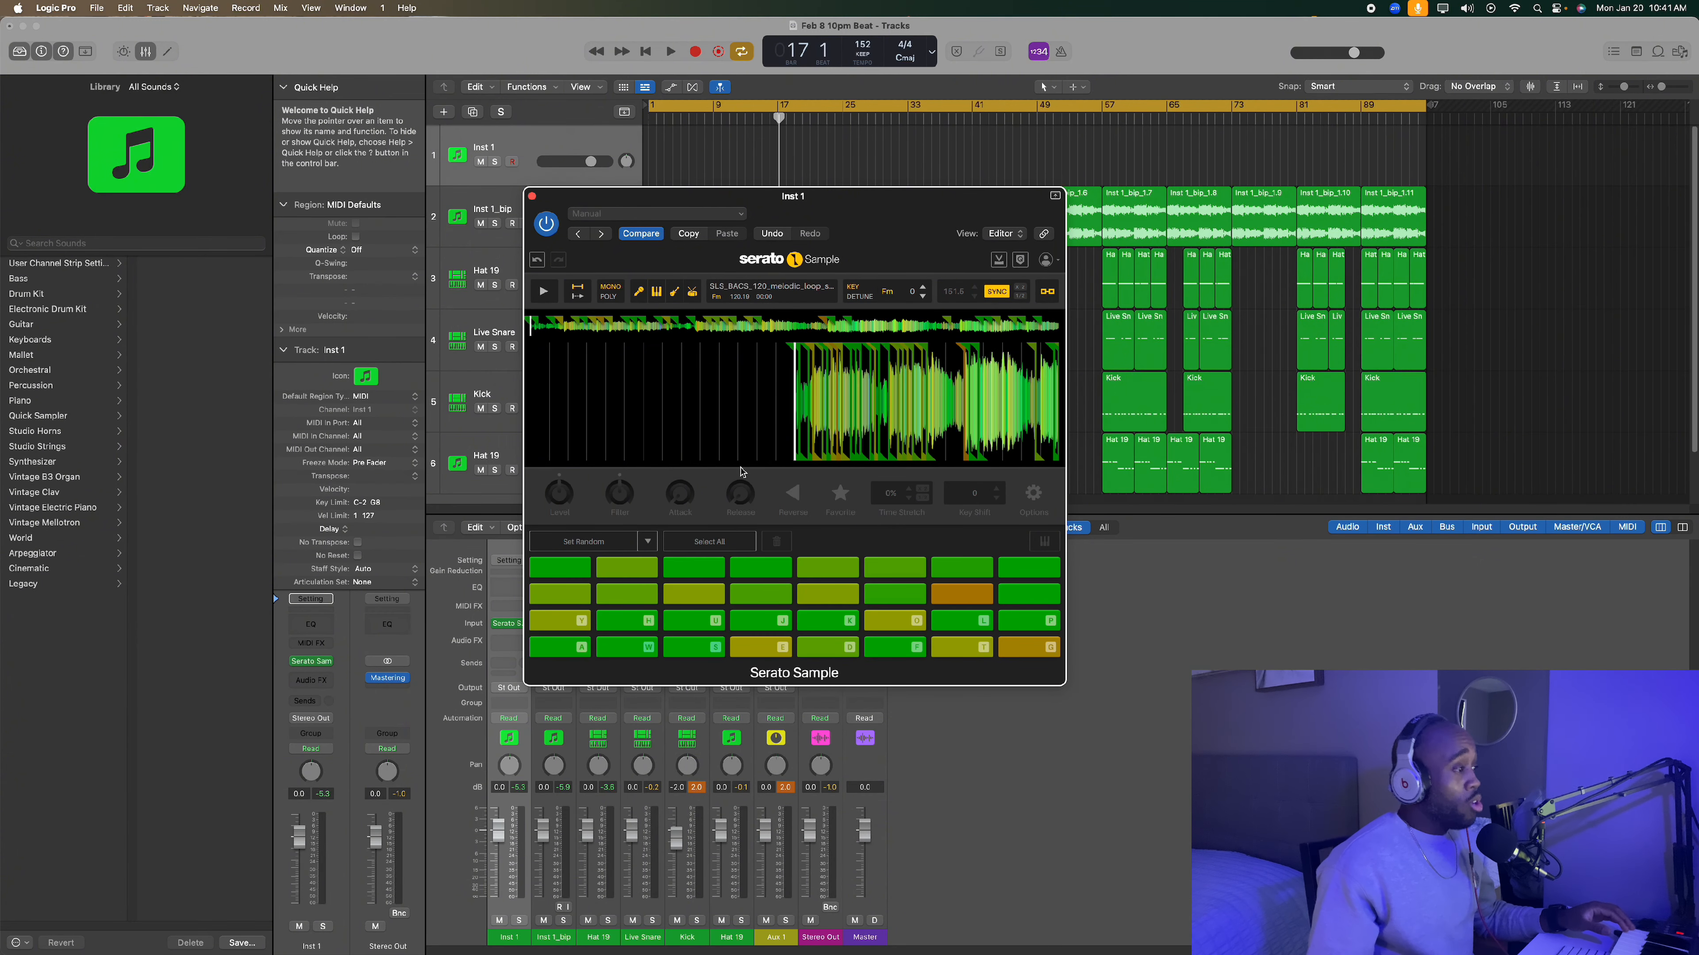
left_click(774, 479)
key("a")
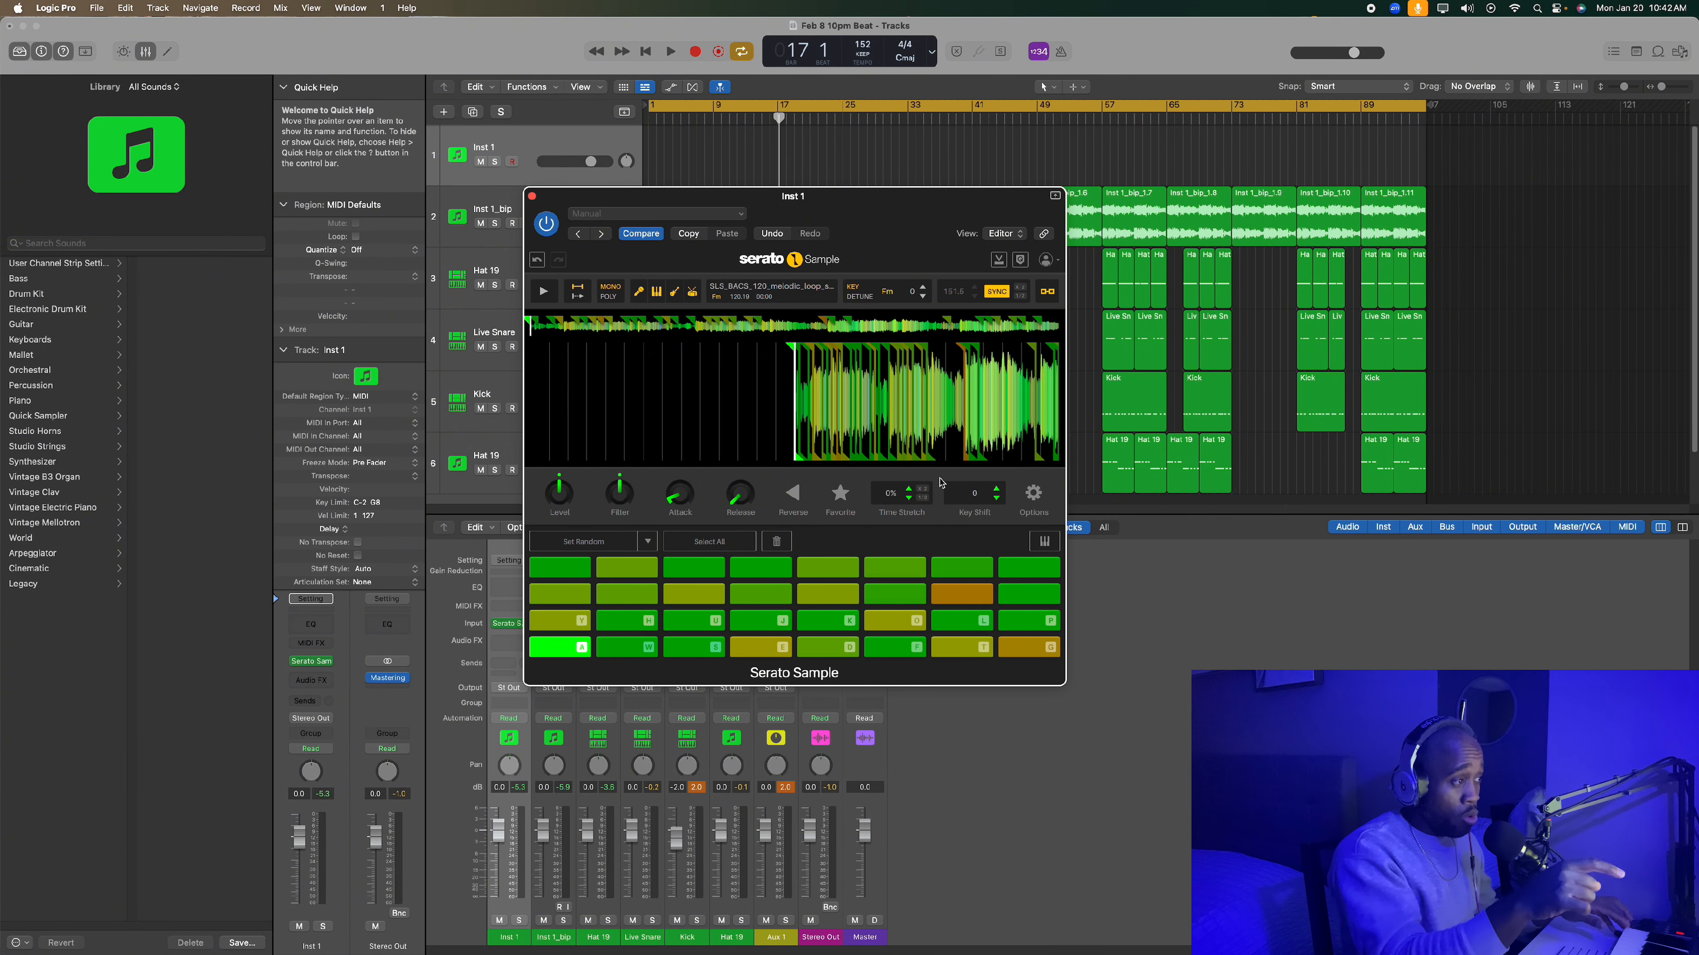
key("a")
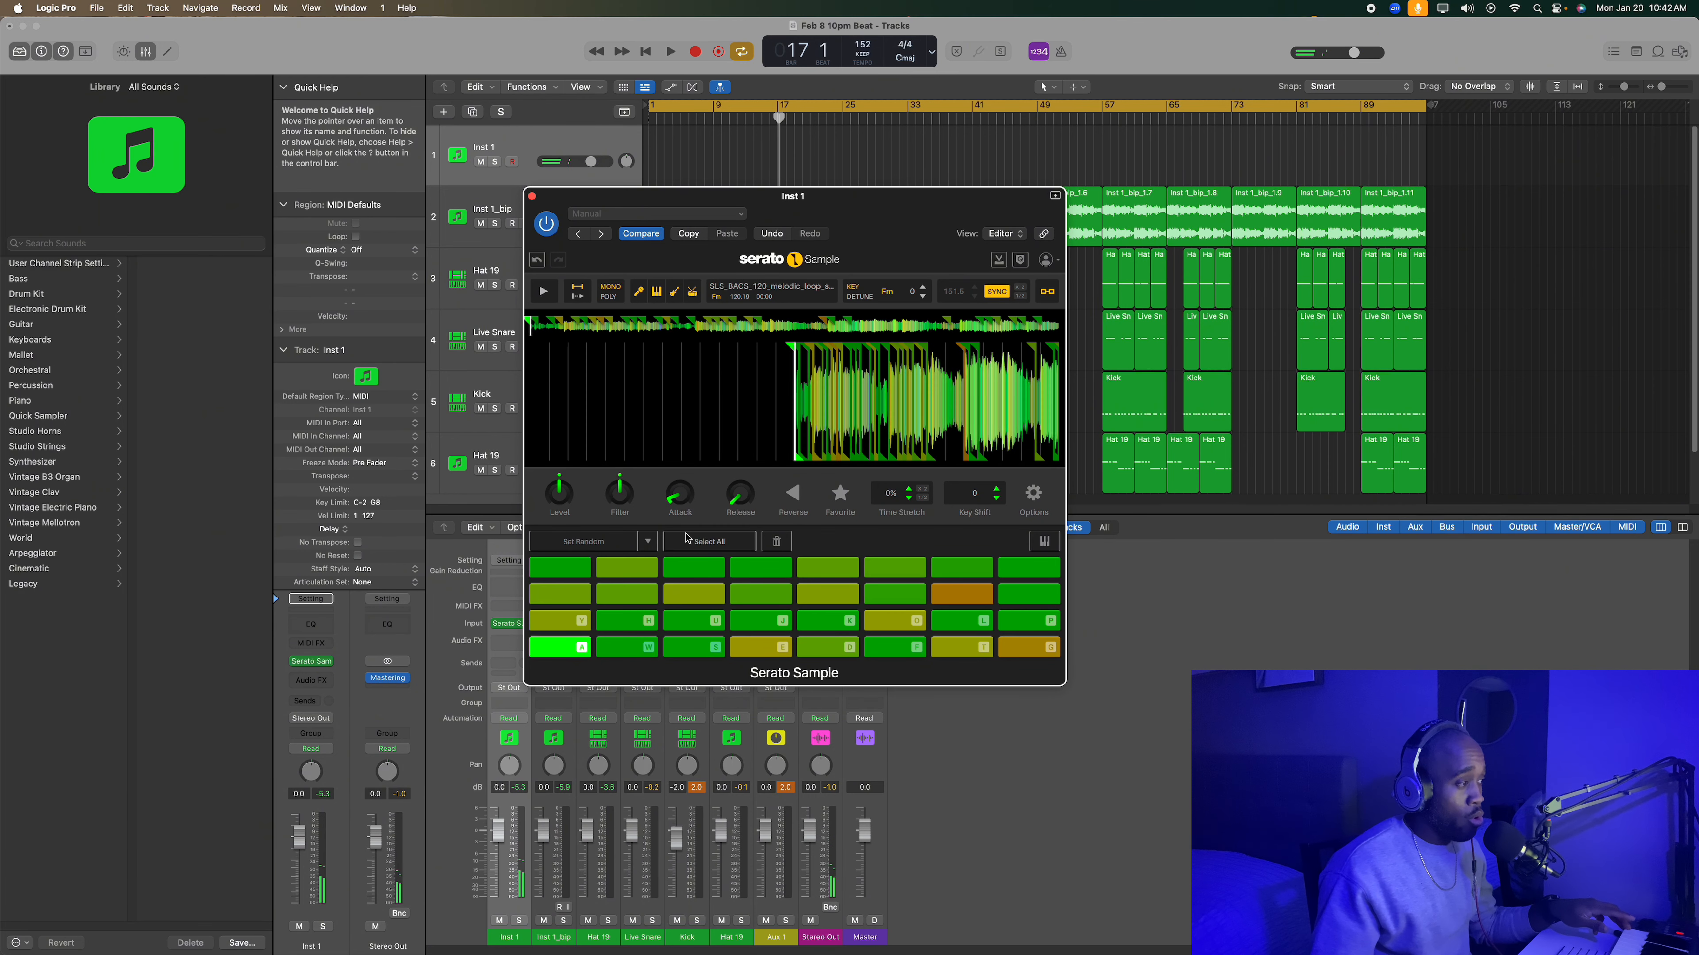
- Try a key shift of -5 on the first pad and return it to 0
left_click(997, 499)
left_click(996, 499)
left_click(996, 499)
left_click(996, 499)
left_click(997, 499)
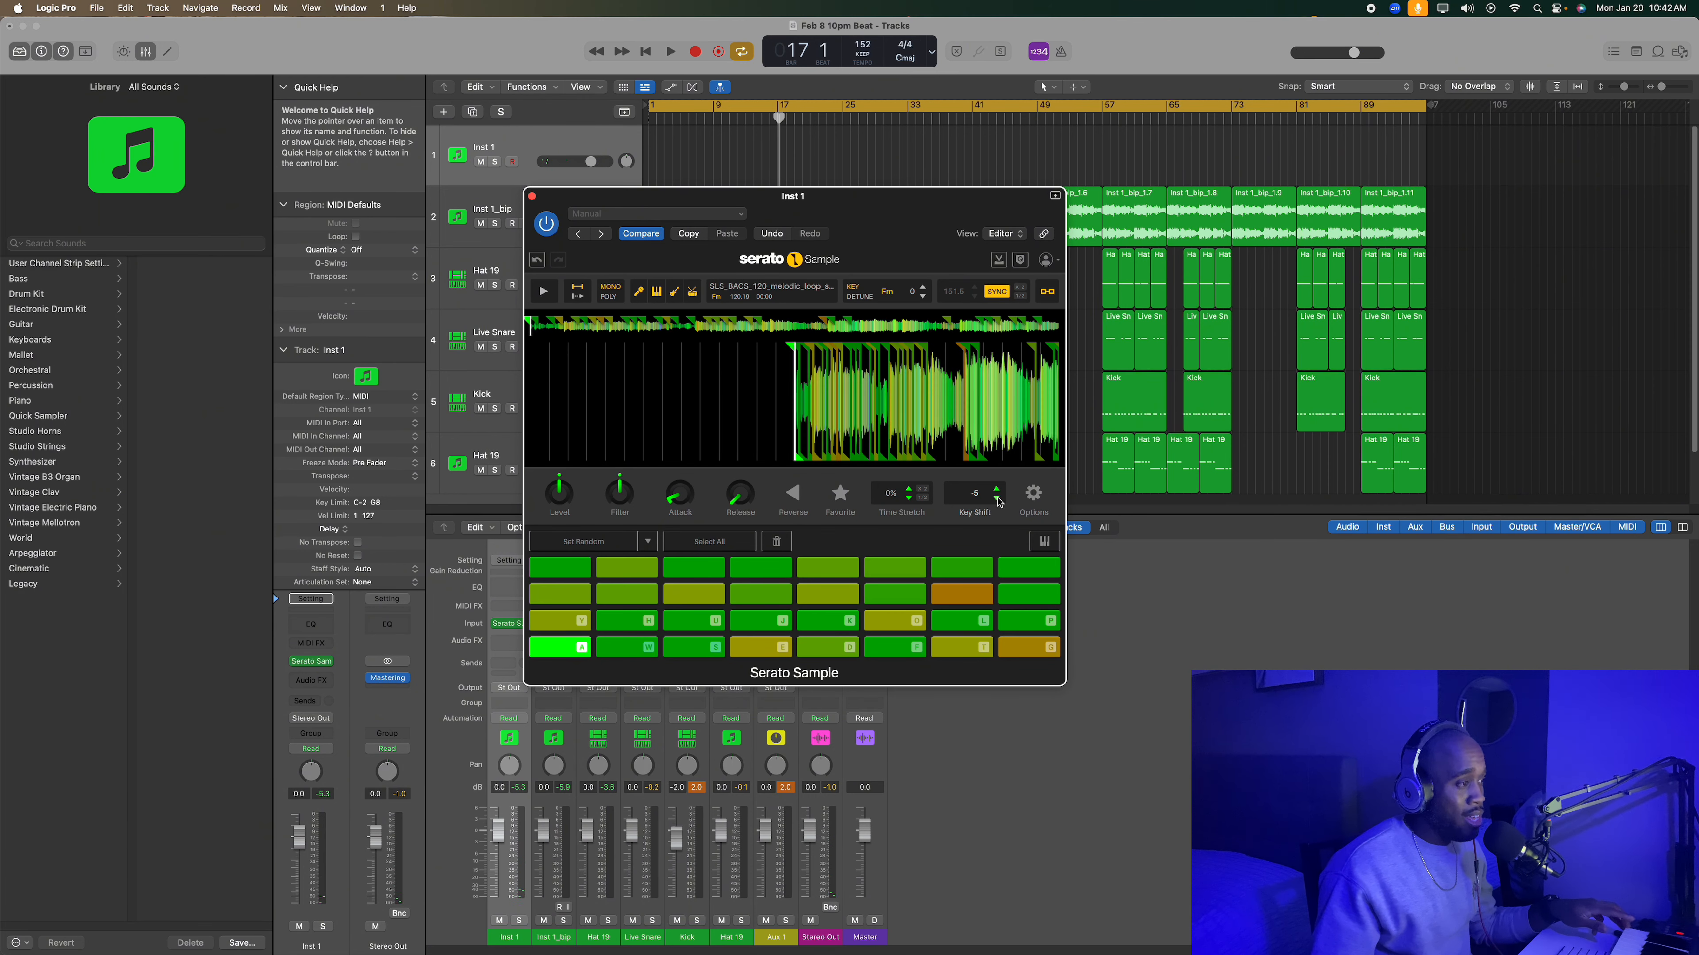
left_click(997, 490)
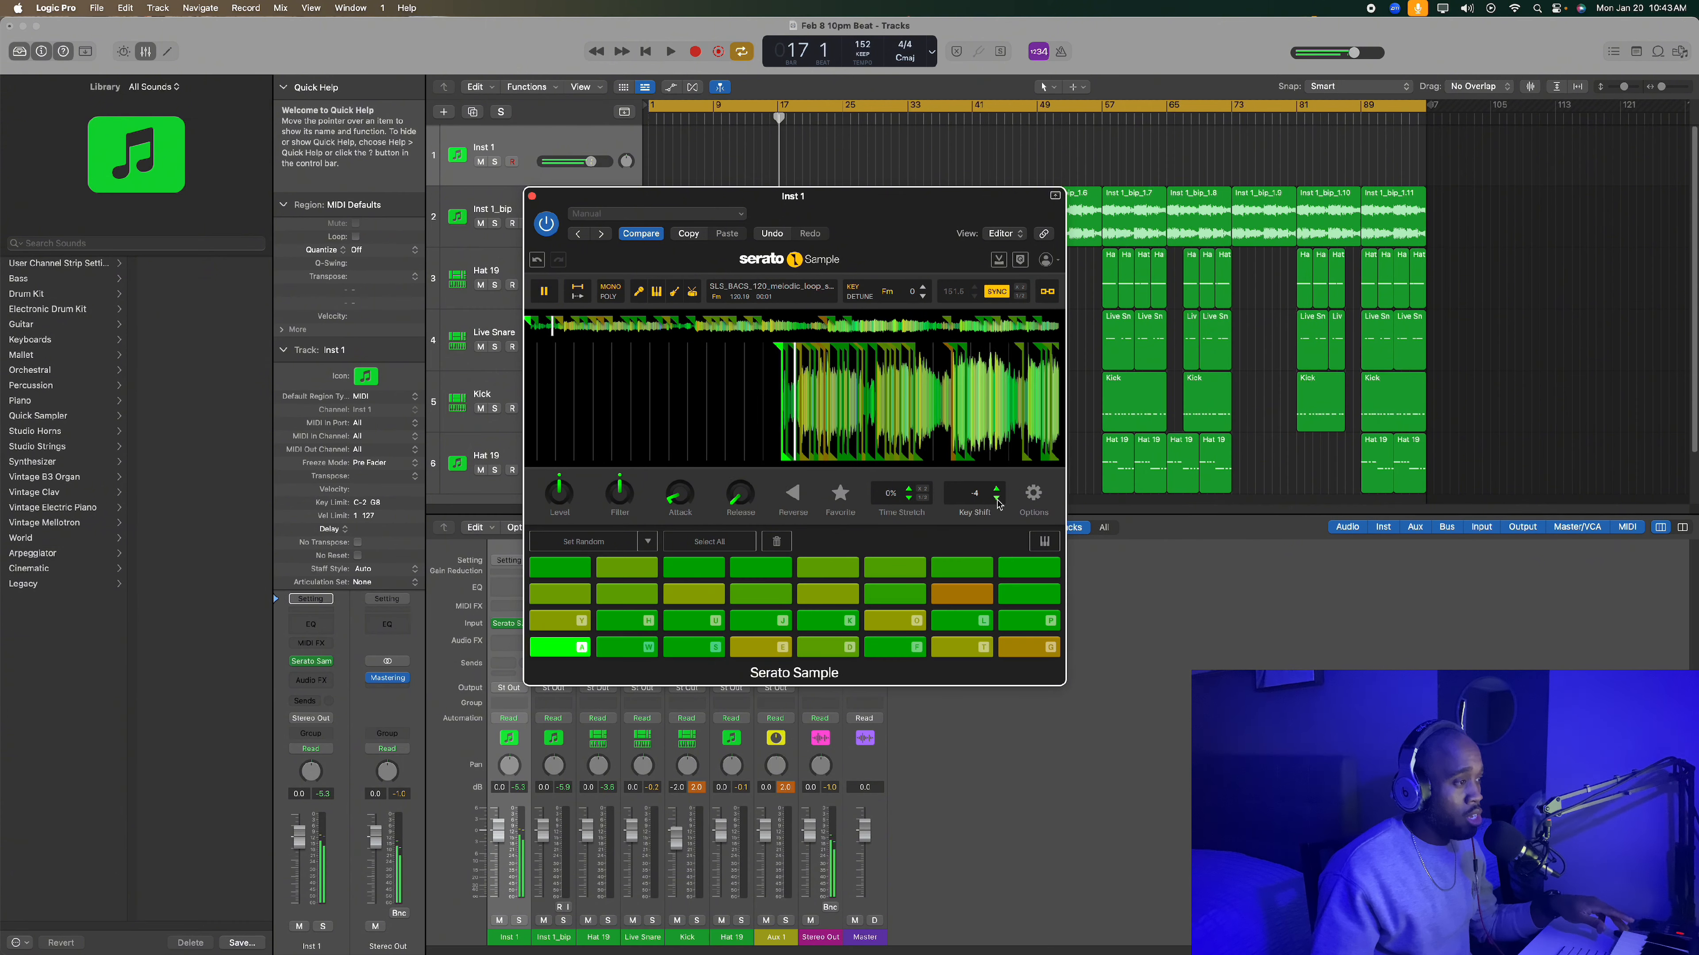
left_click(996, 489)
left_click(997, 490)
left_click(997, 490)
left_click(997, 490)
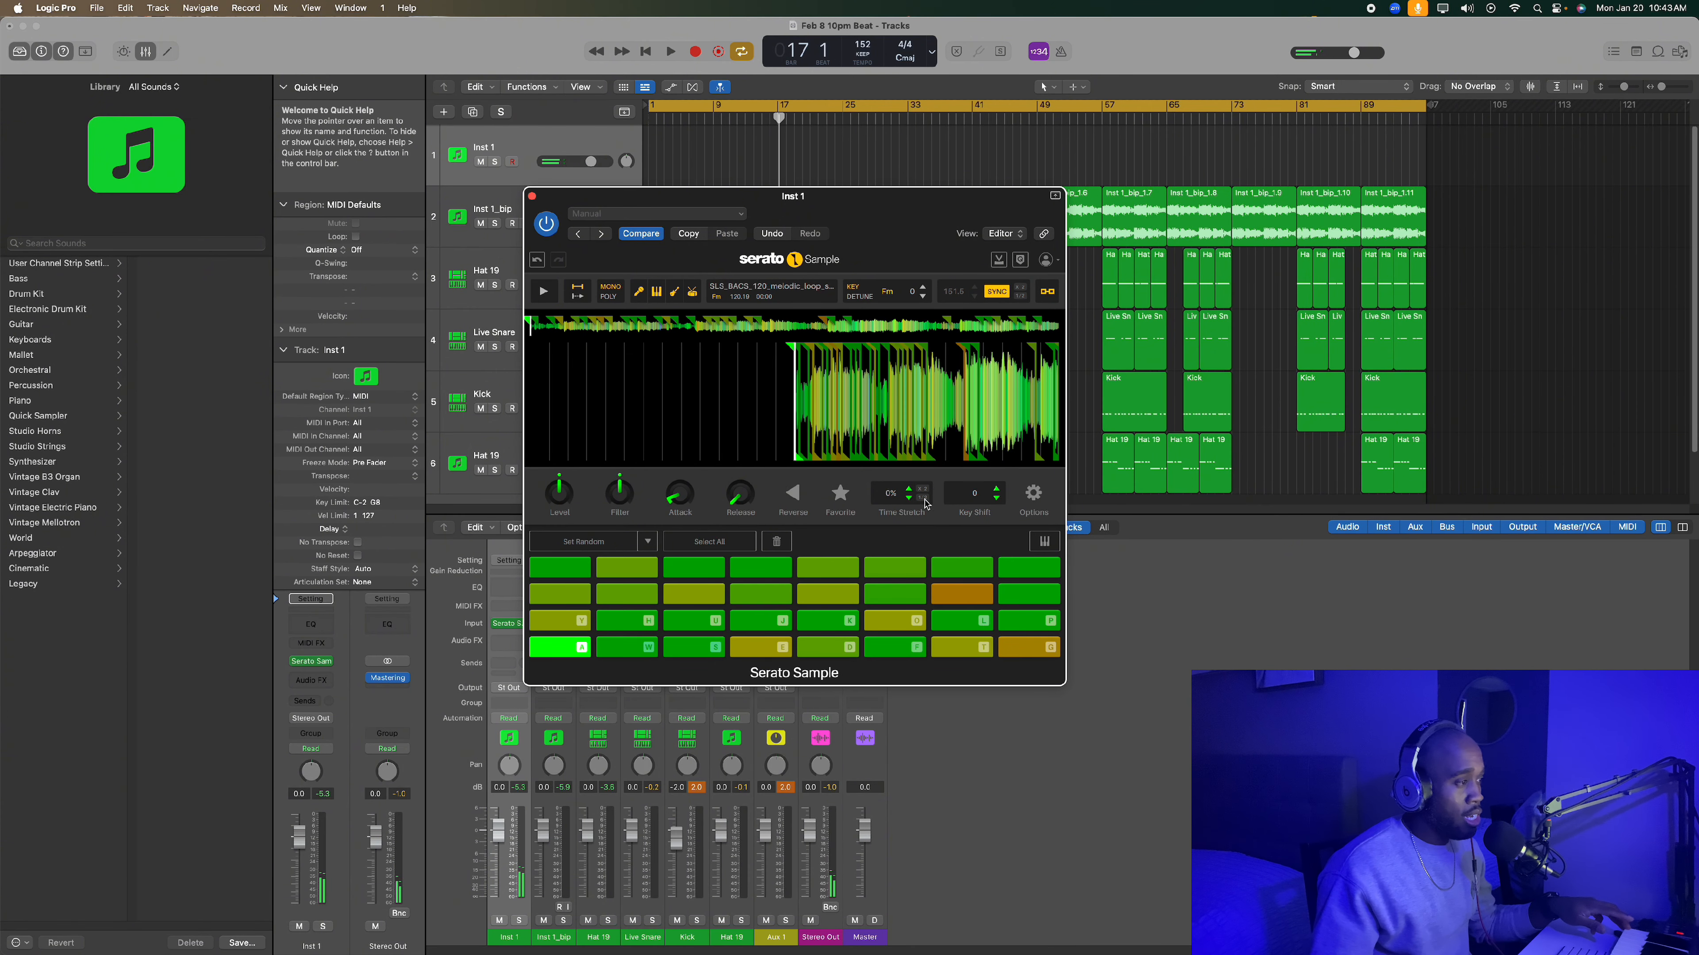
- Try a 15% time stretch on the first pad, play it, and close the plug-in window
left_click_drag(890, 493, 895, 546)
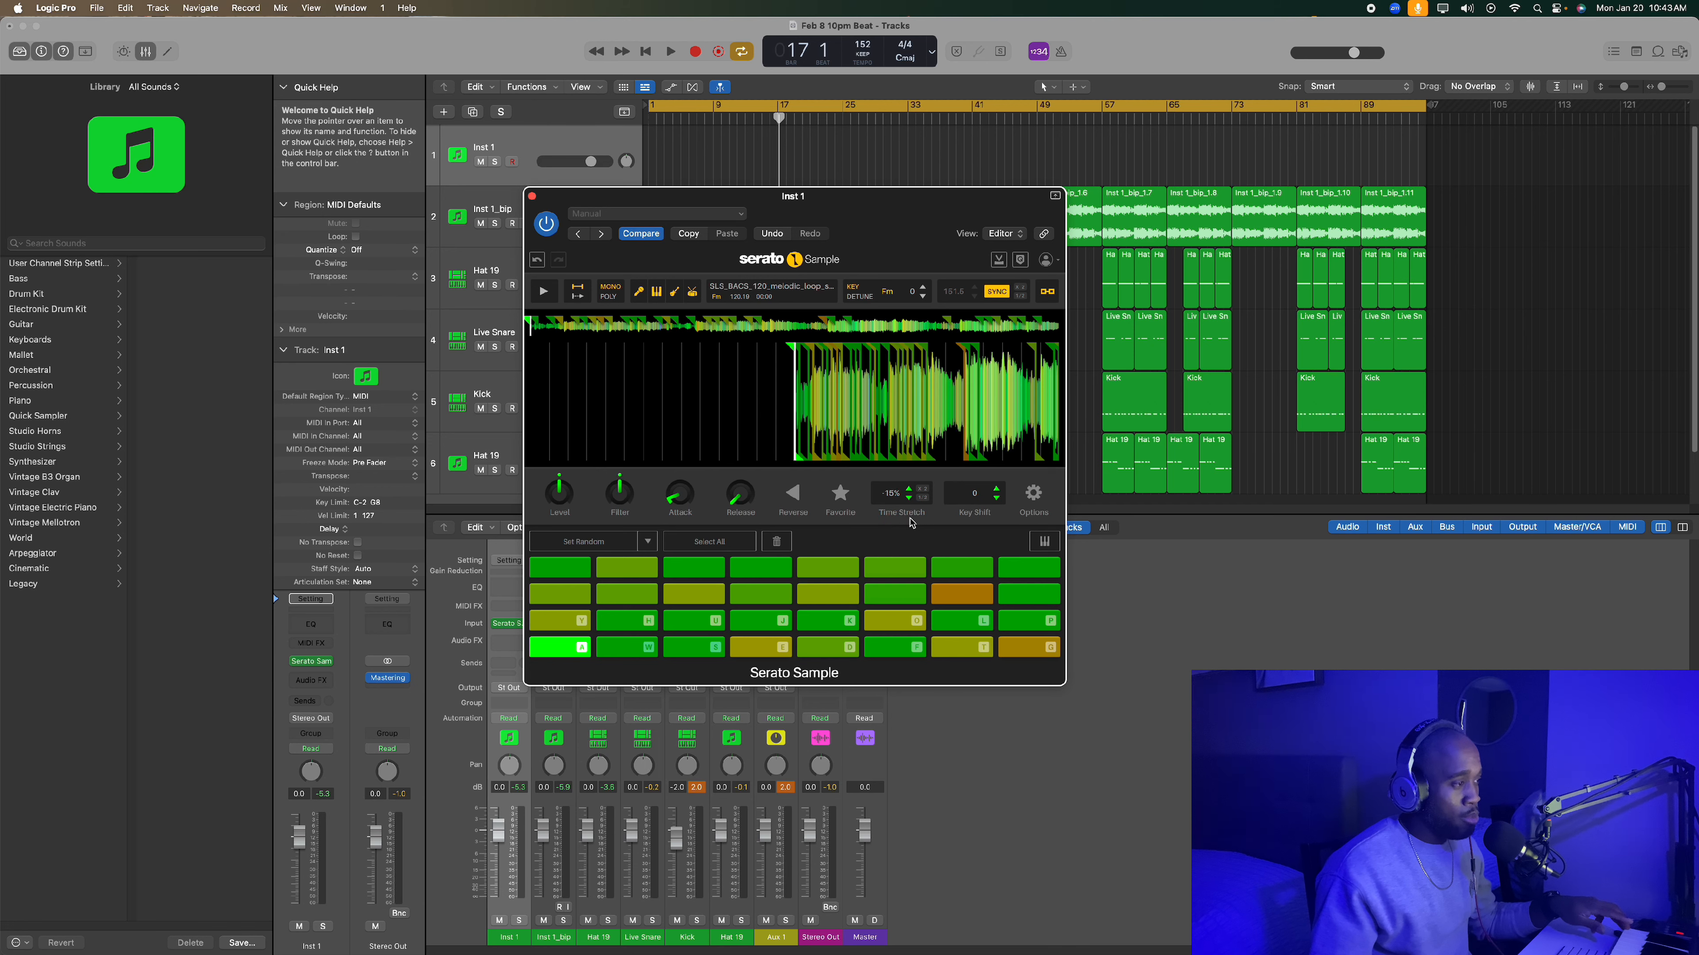
key("a")
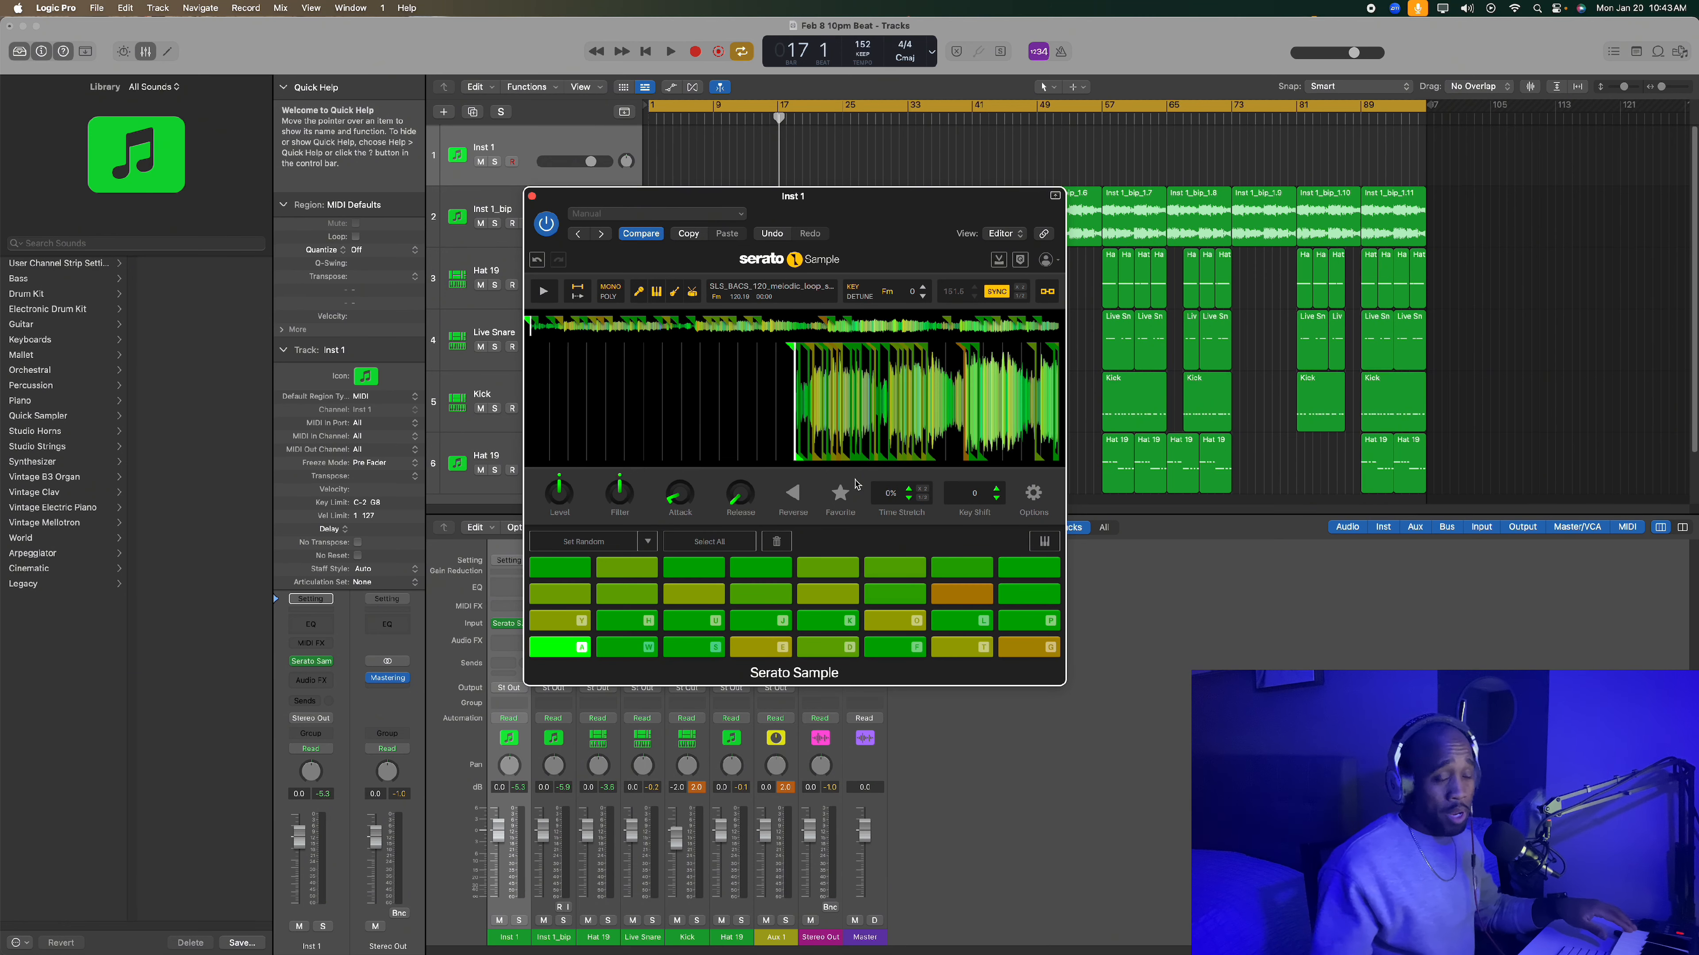
key("a")
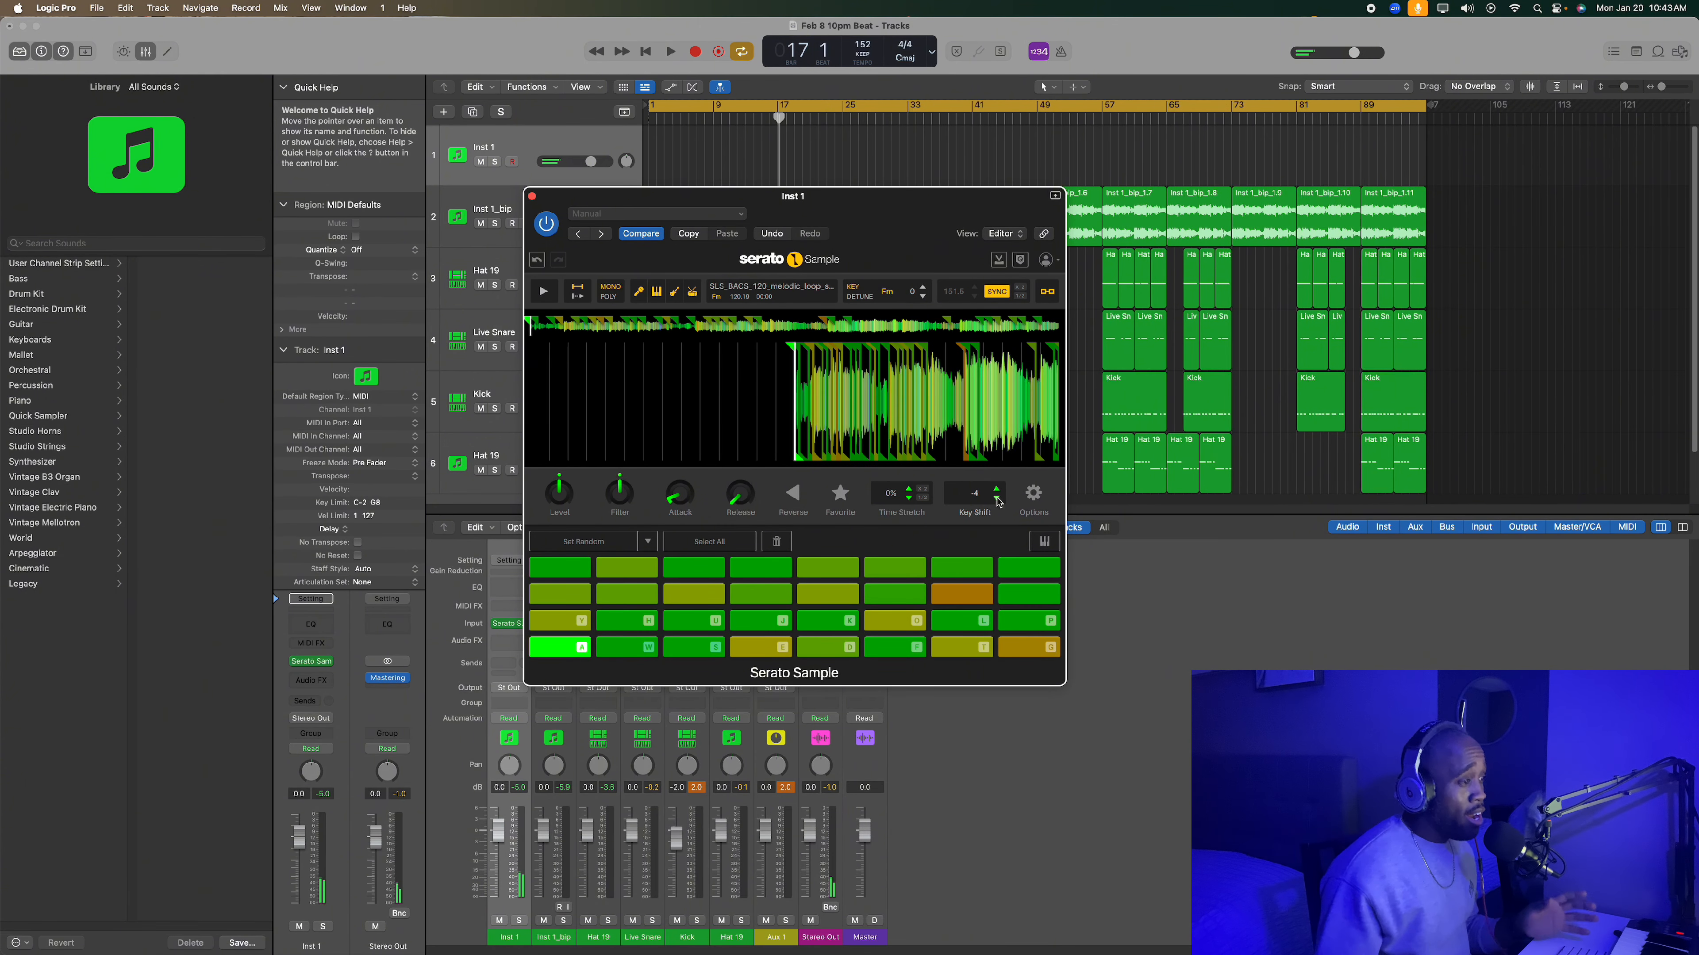
left_click(532, 196)
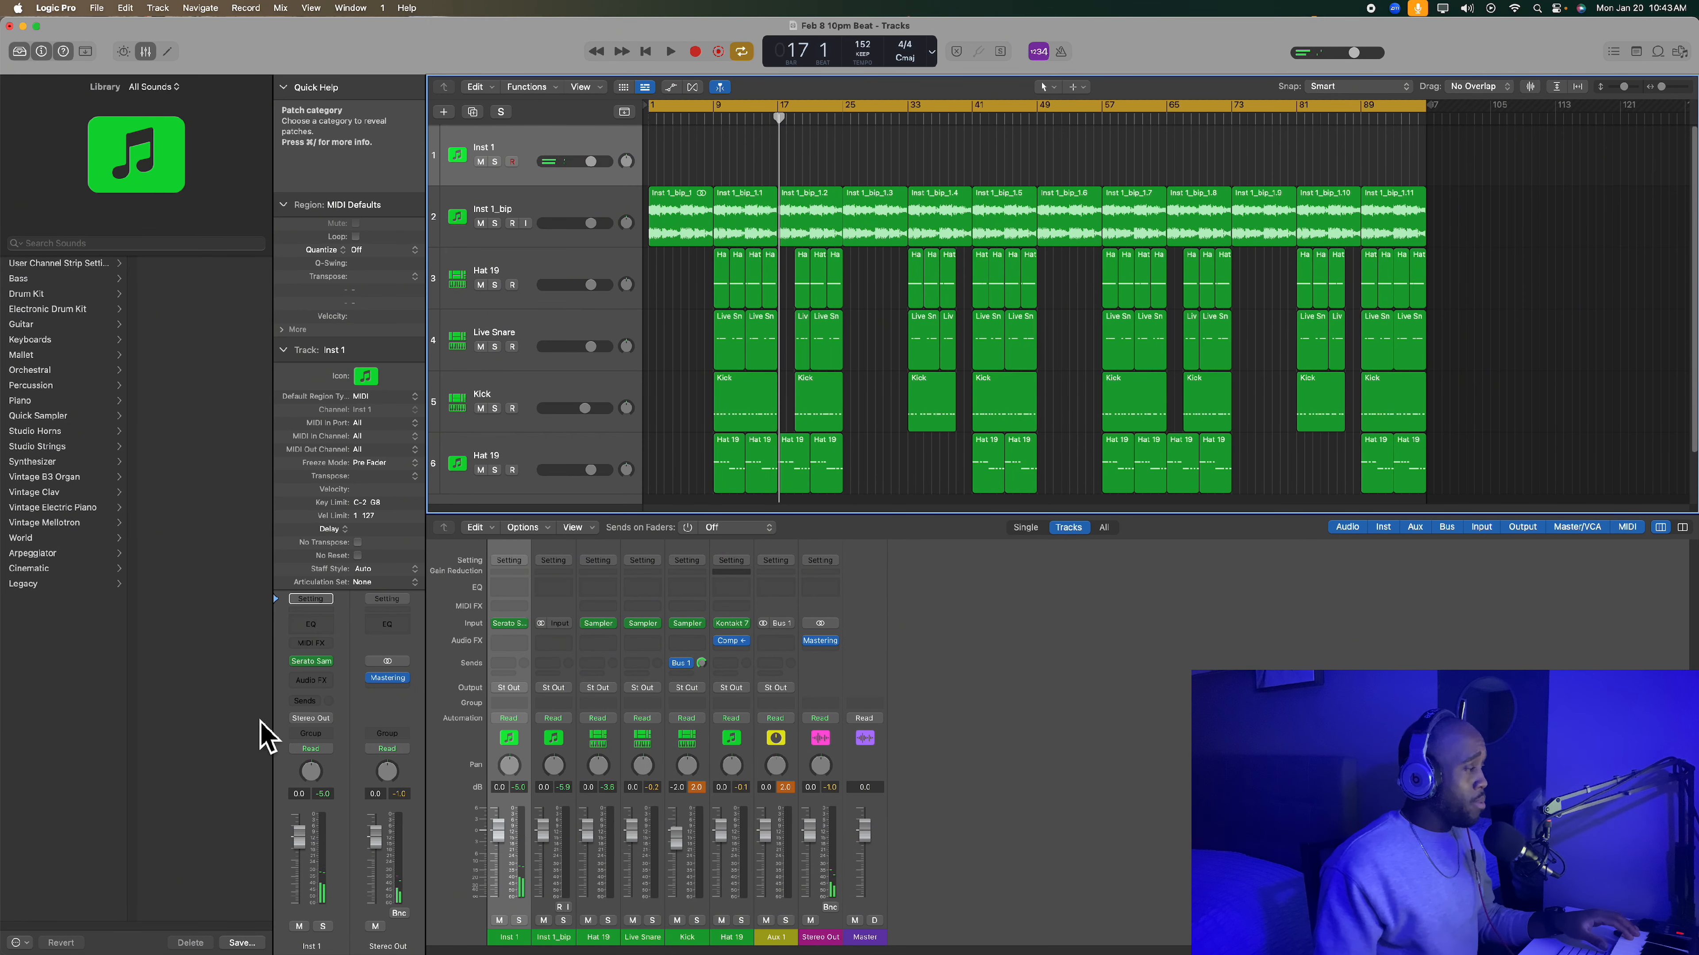
- Reopen Serato Sample on Inst 1, set the selected pad's key shift to -4, and play the first two pads
left_click(309, 662)
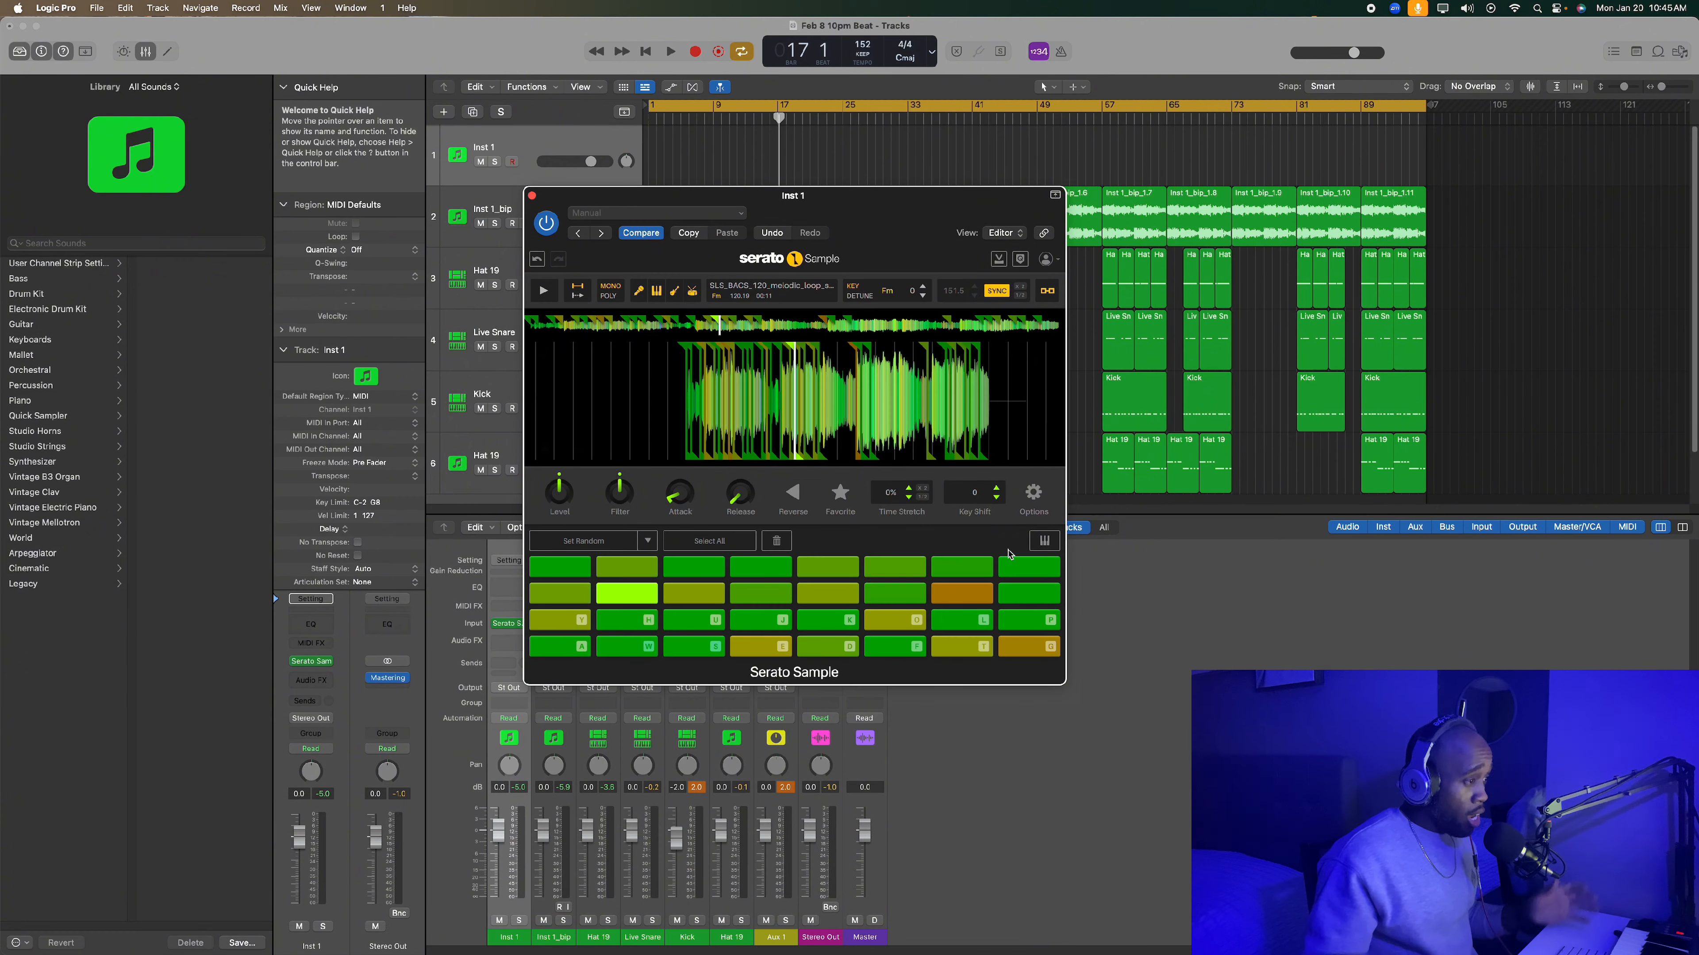
left_click(998, 498)
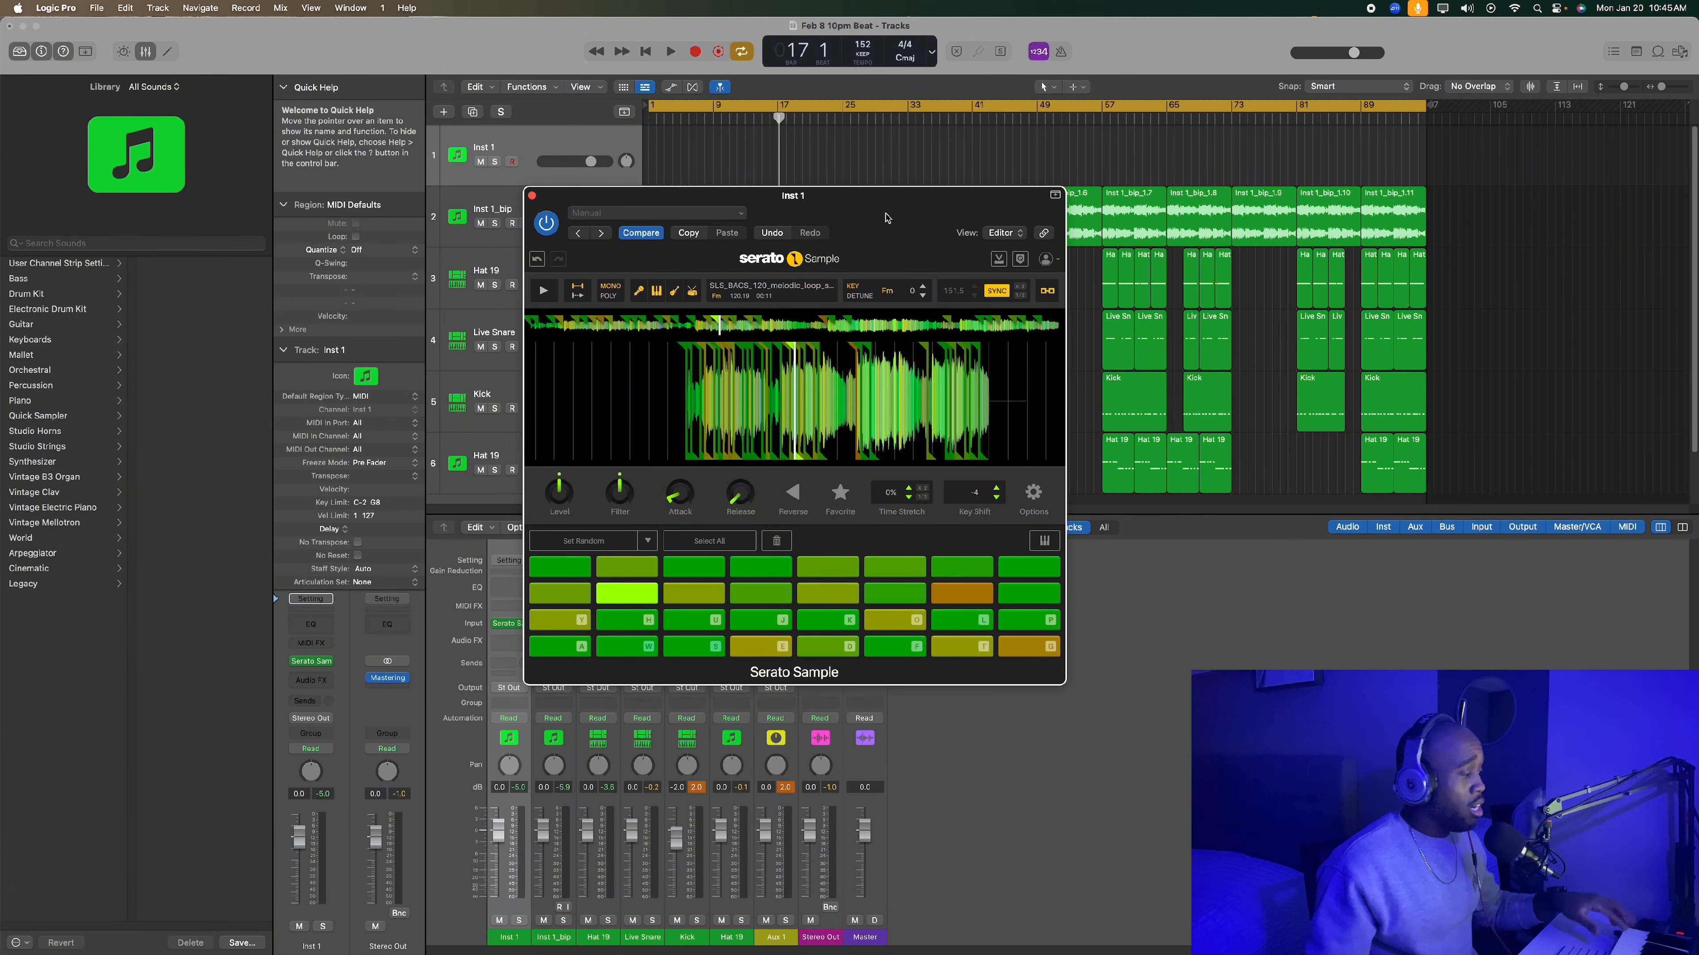
key("a")
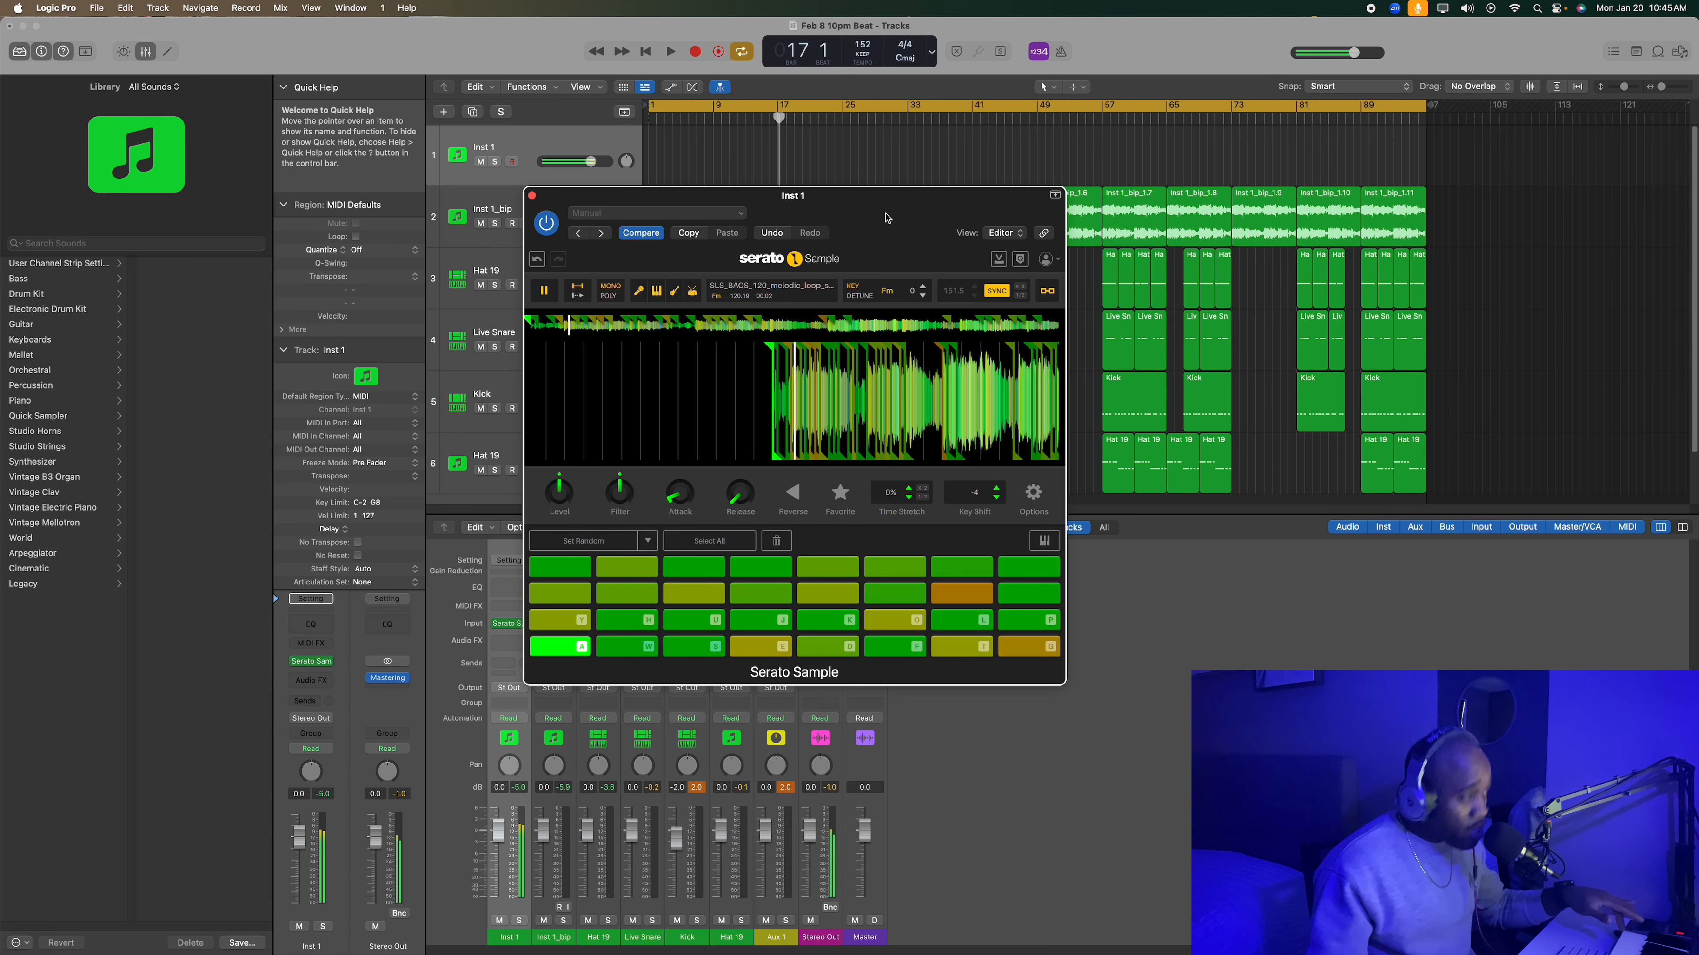
key("w")
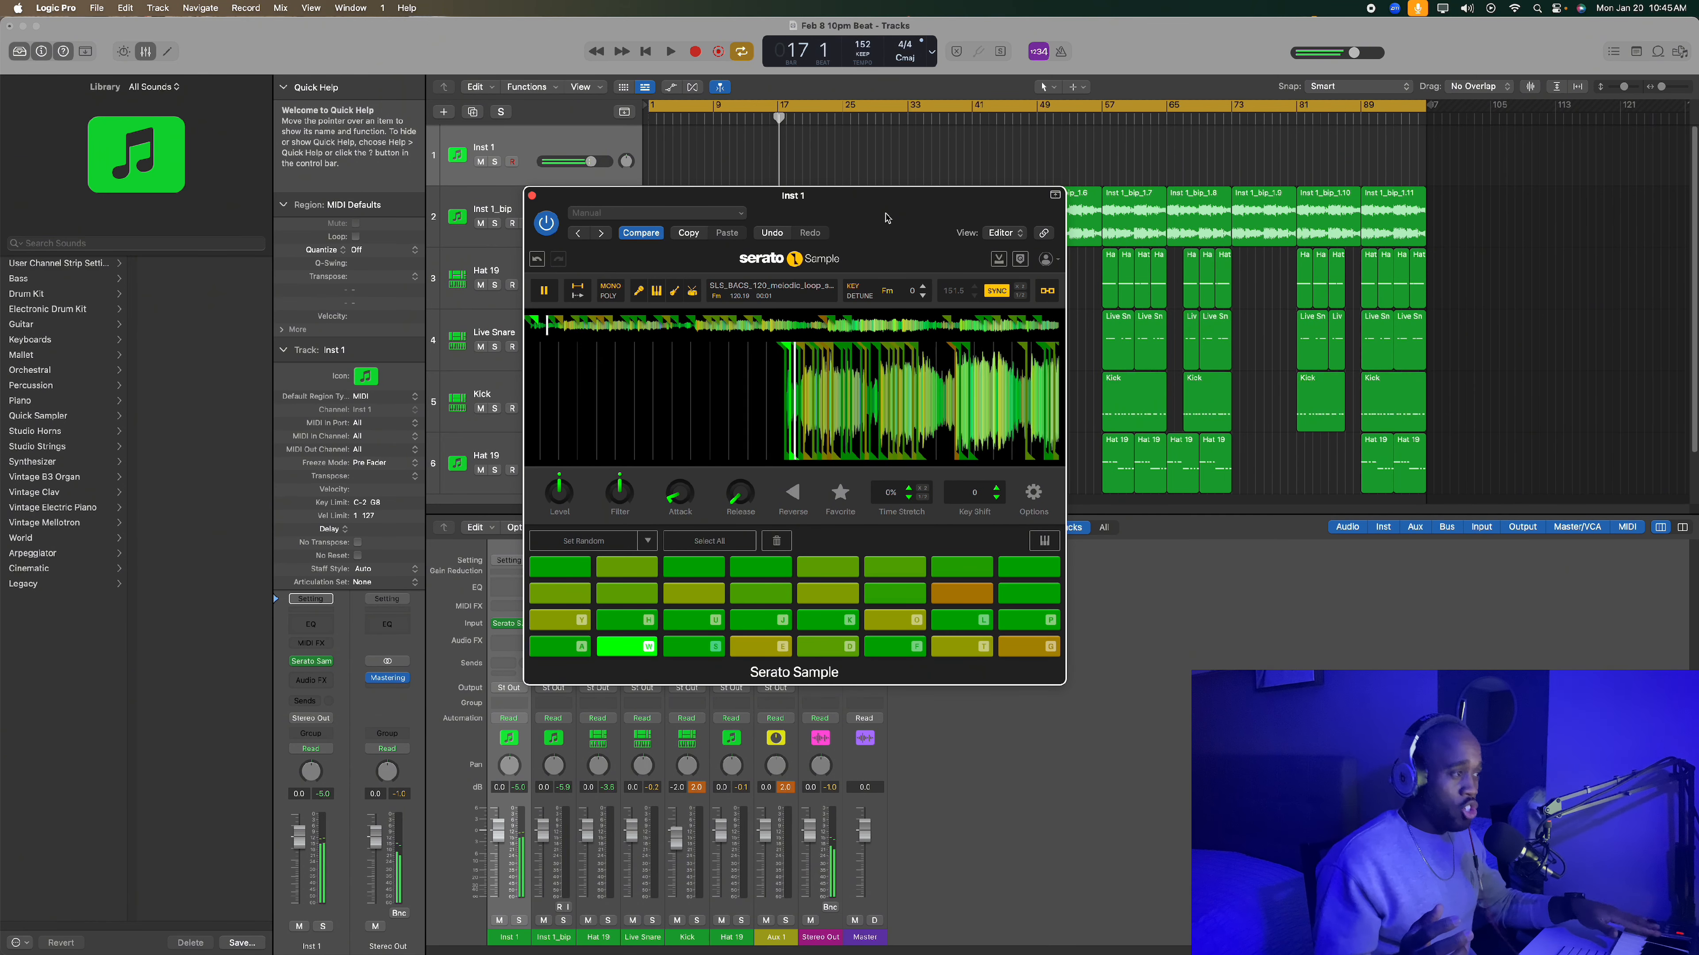
- Play the second pad again and select all pads to use the -4 key shift
key("s")
key("s")
left_click(729, 540)
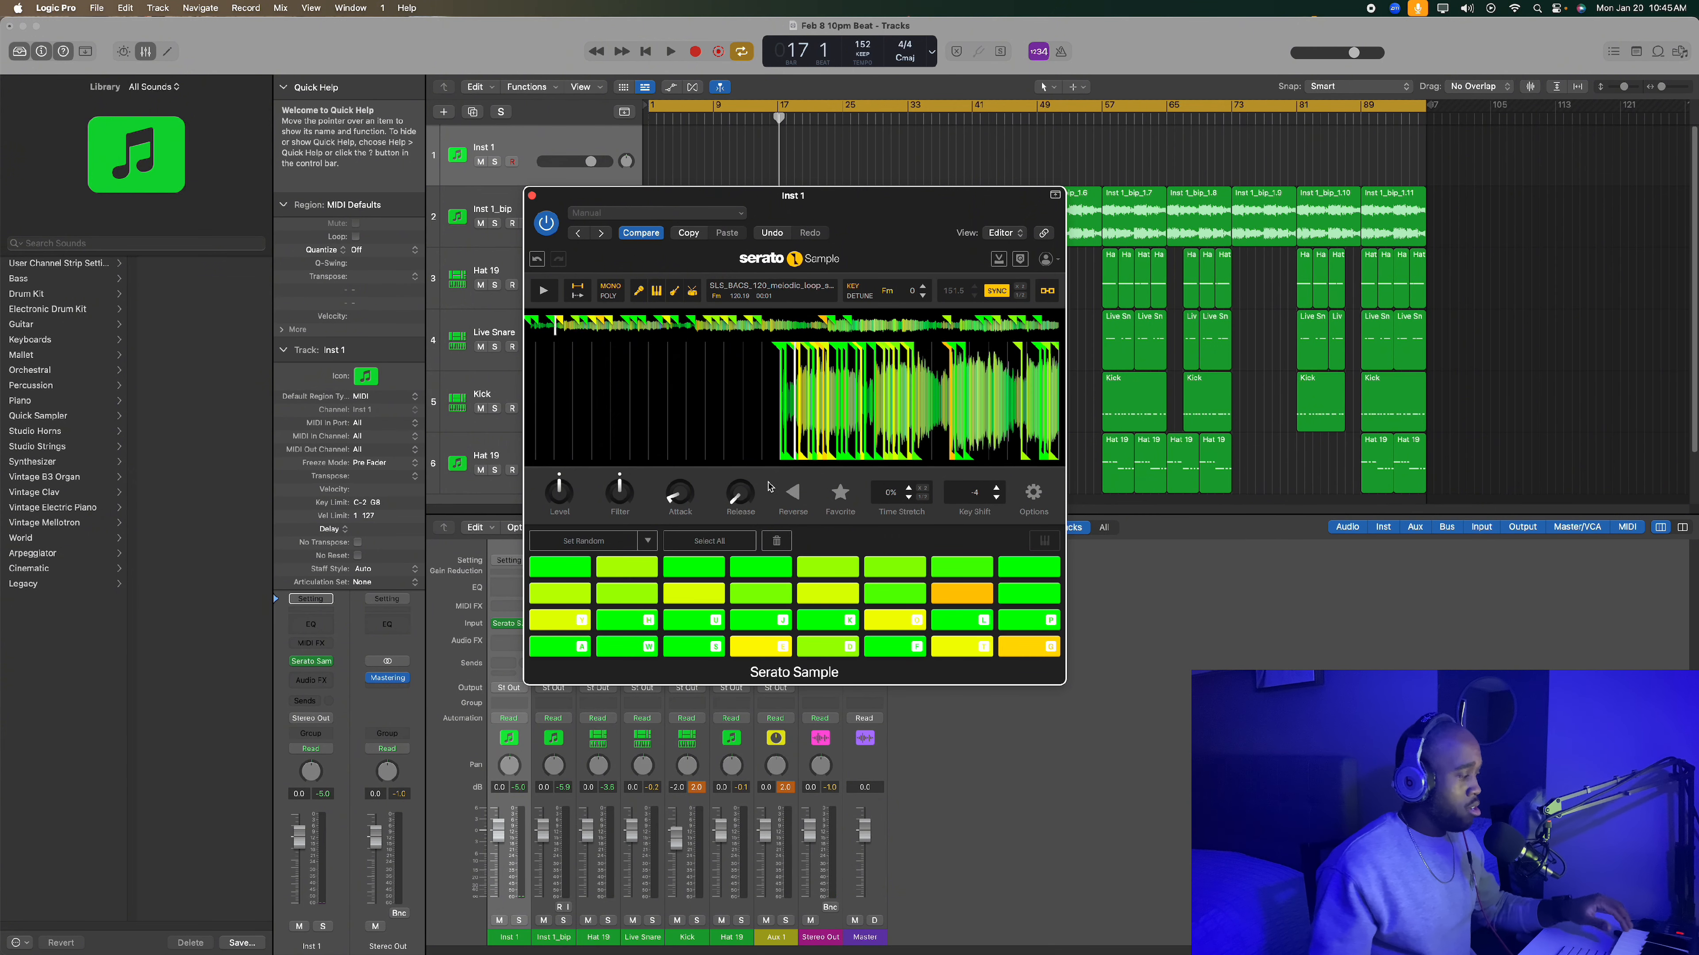
- Play ascending runs and short patterns across the pads to audition the -4 key shift
key("a")
key("s")
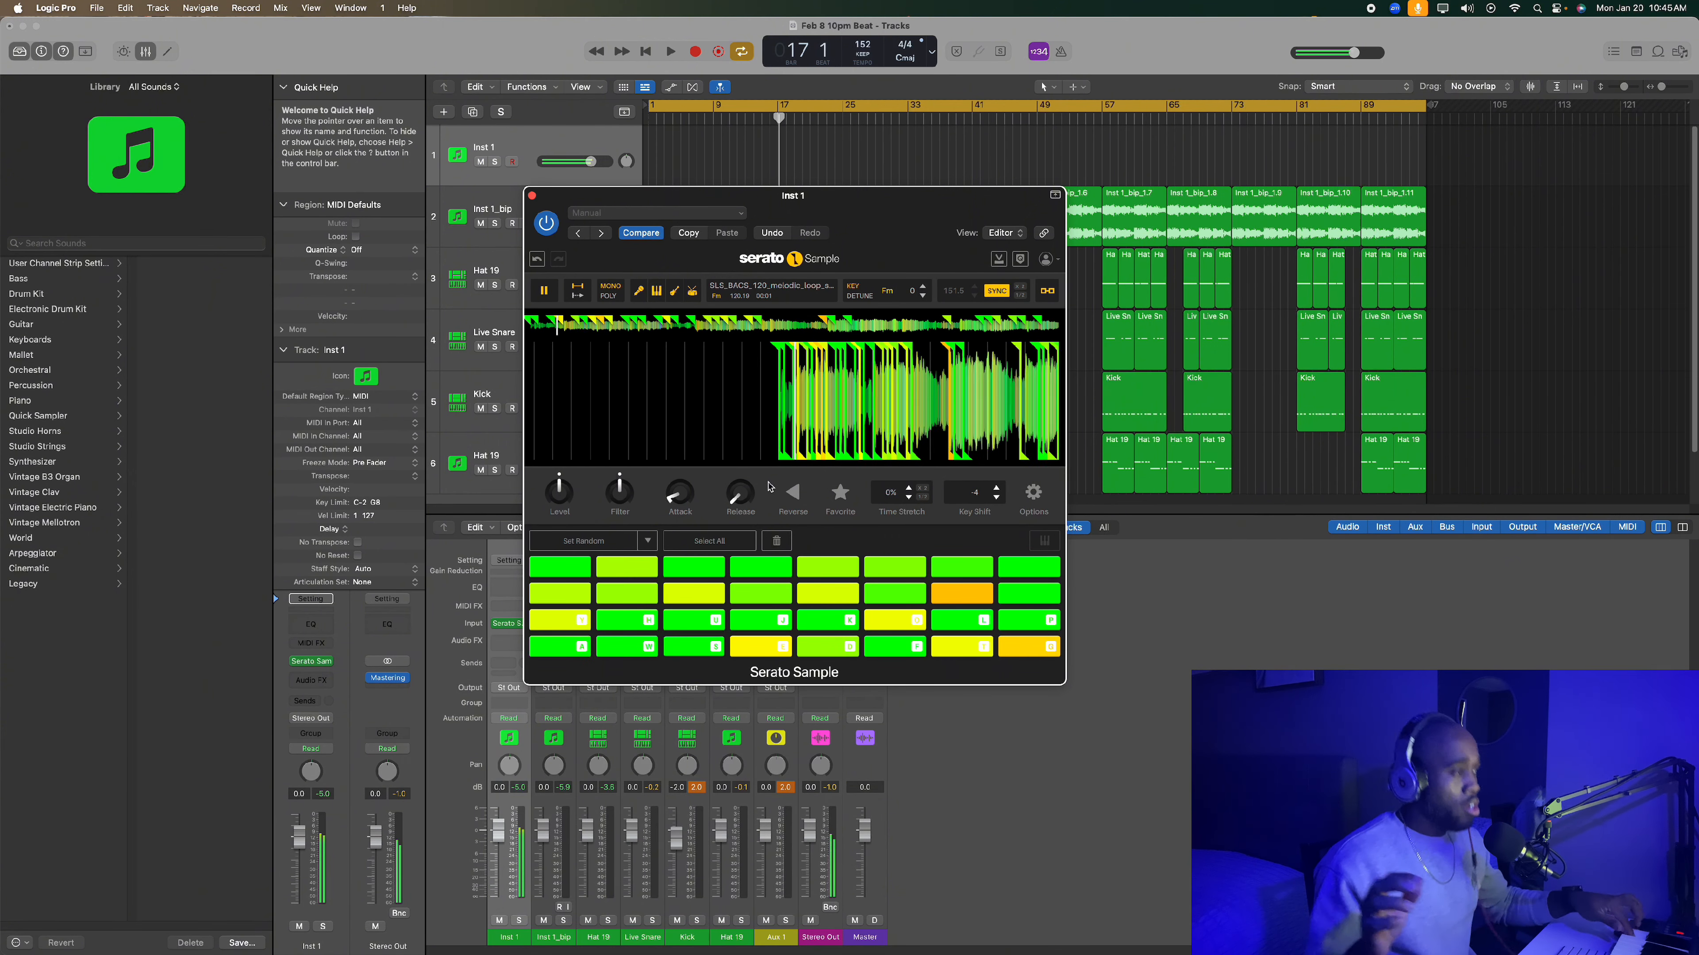
key("s")
key("e")
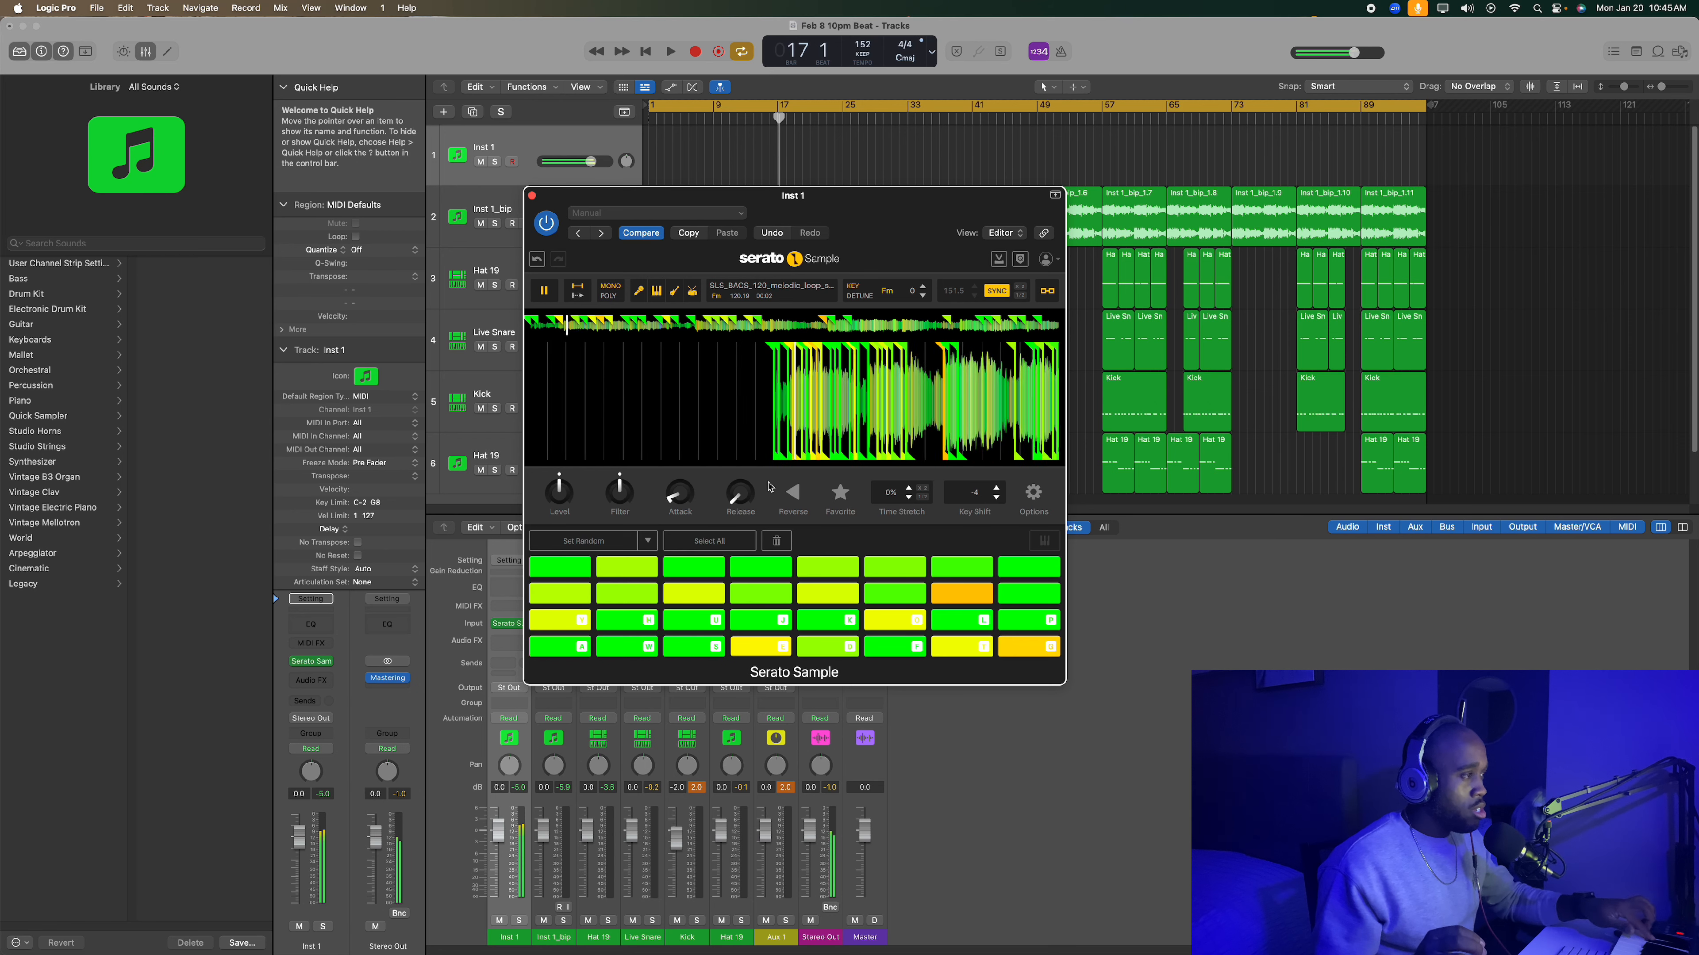
key("d")
key("e")
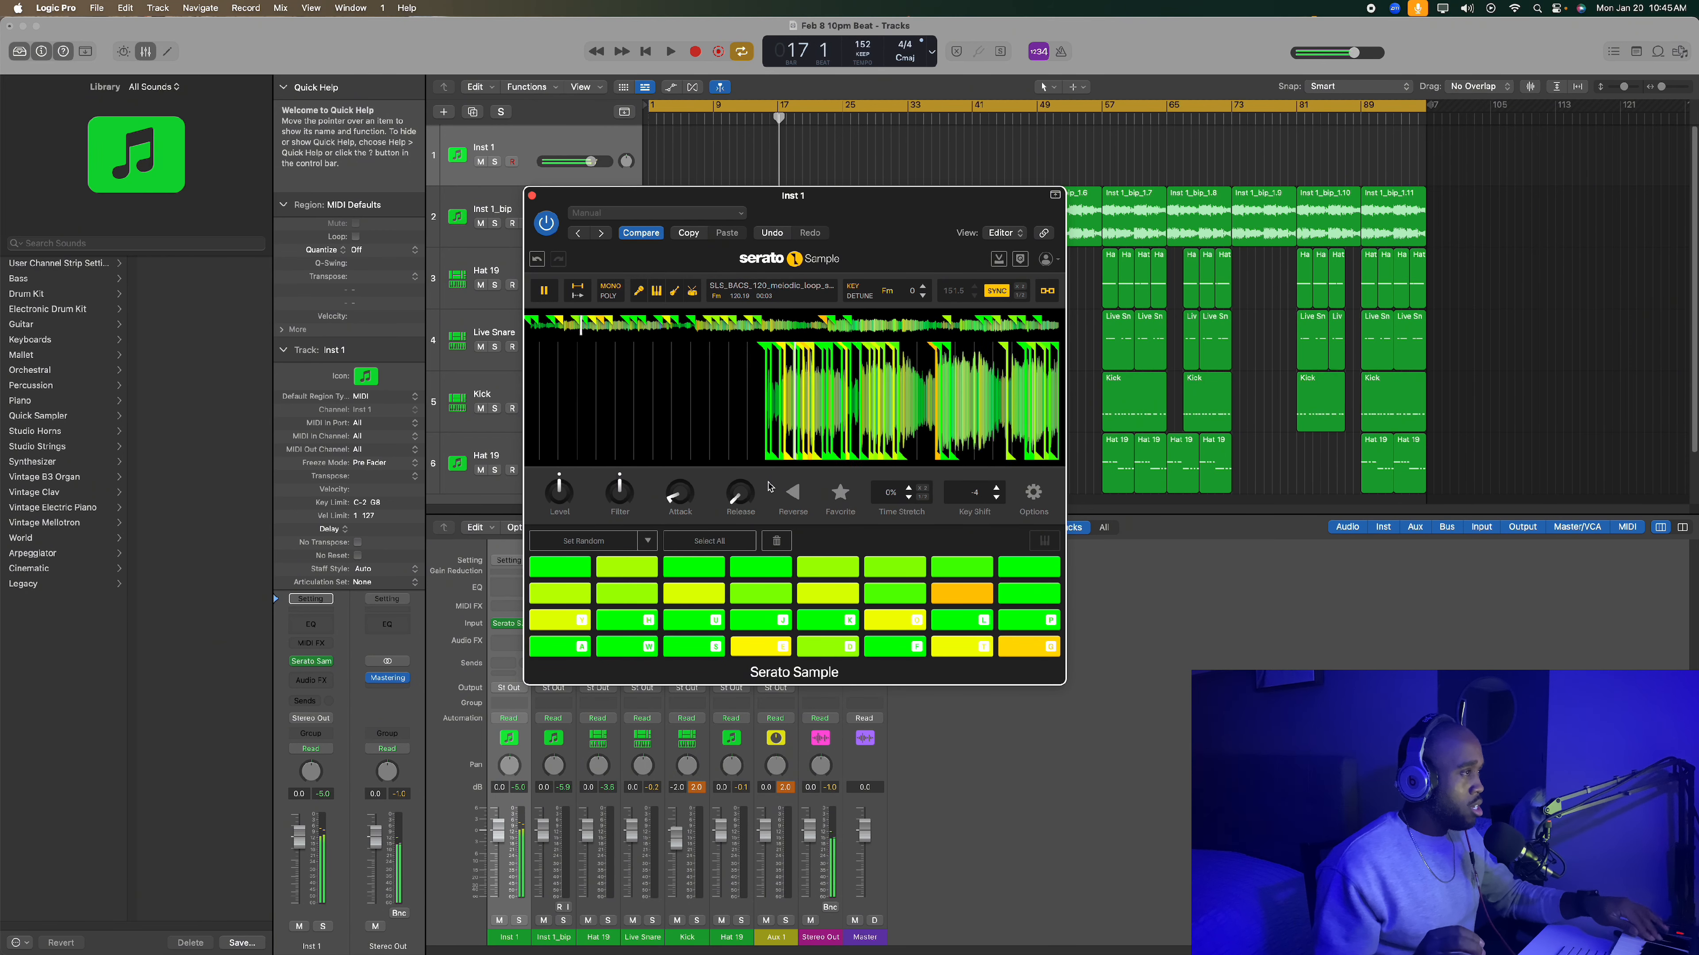
key("d")
key("f")
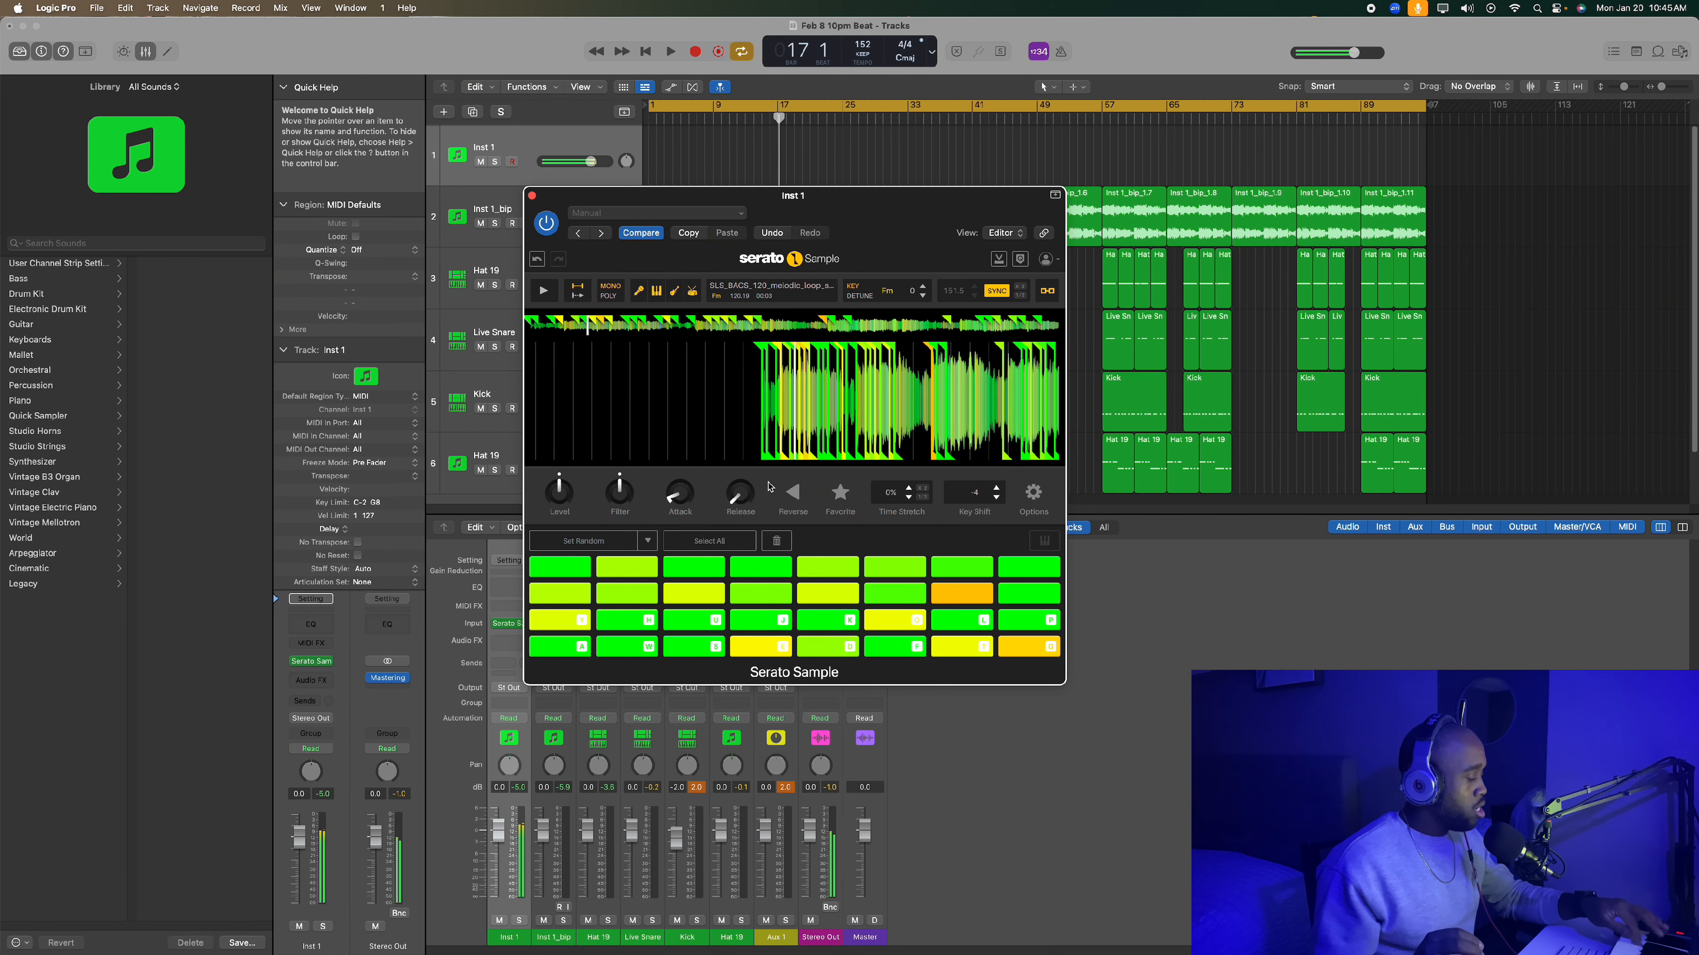
key("t")
key("g")
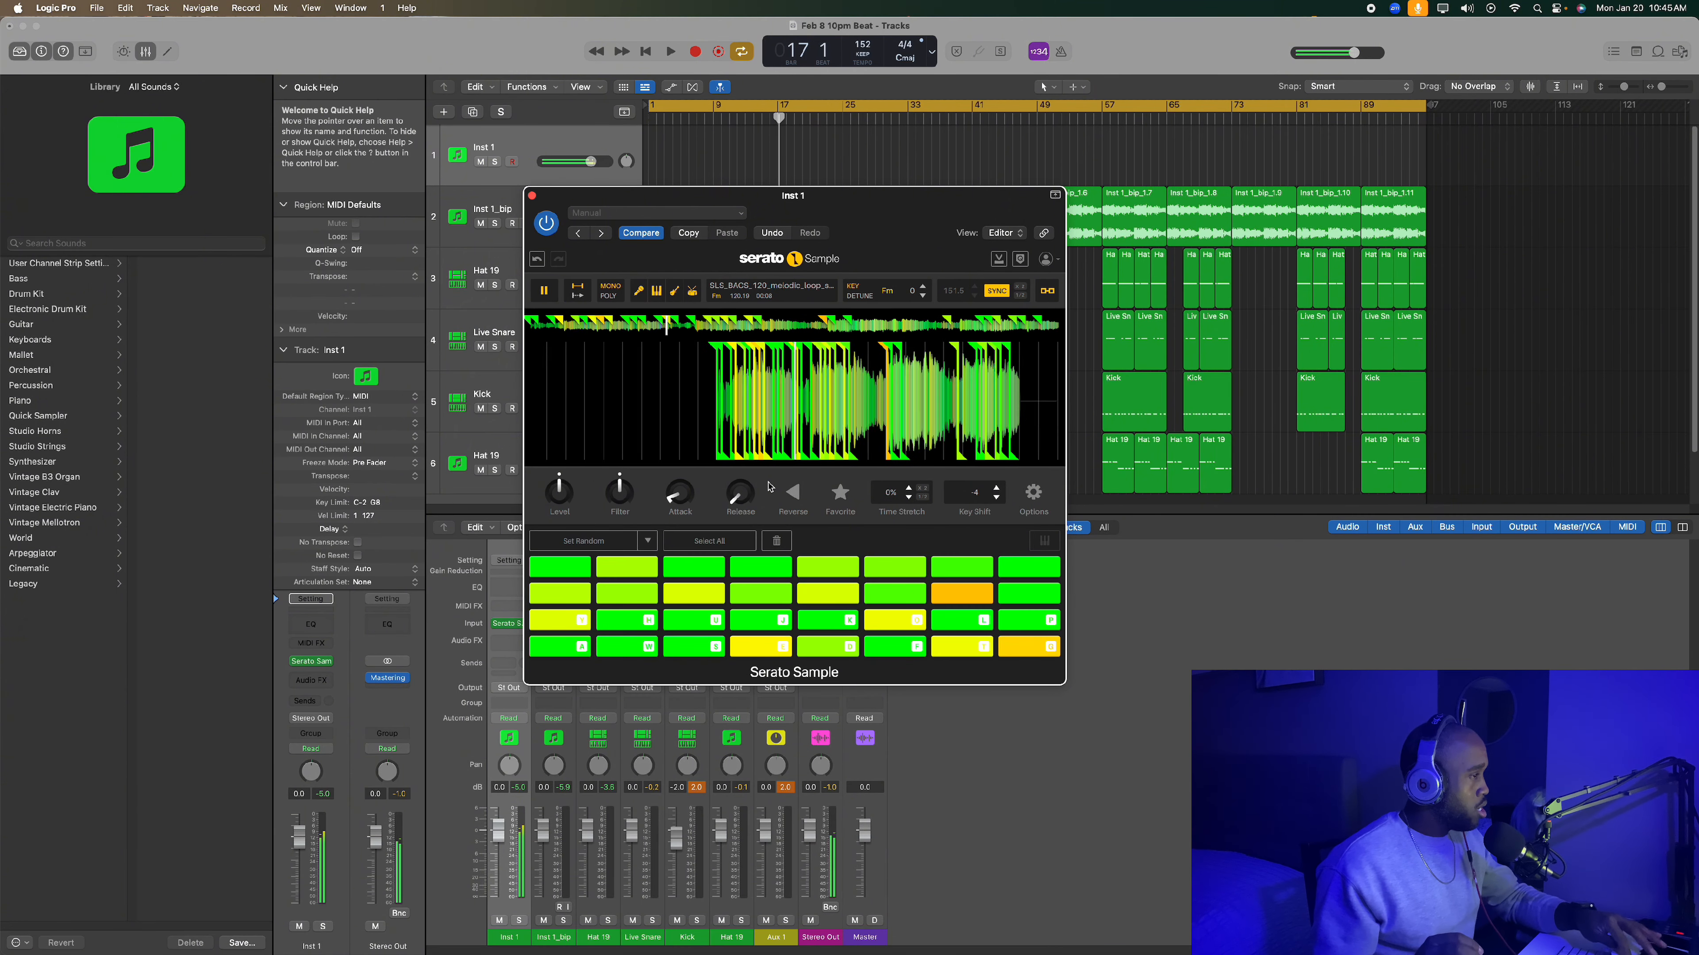
key("s")
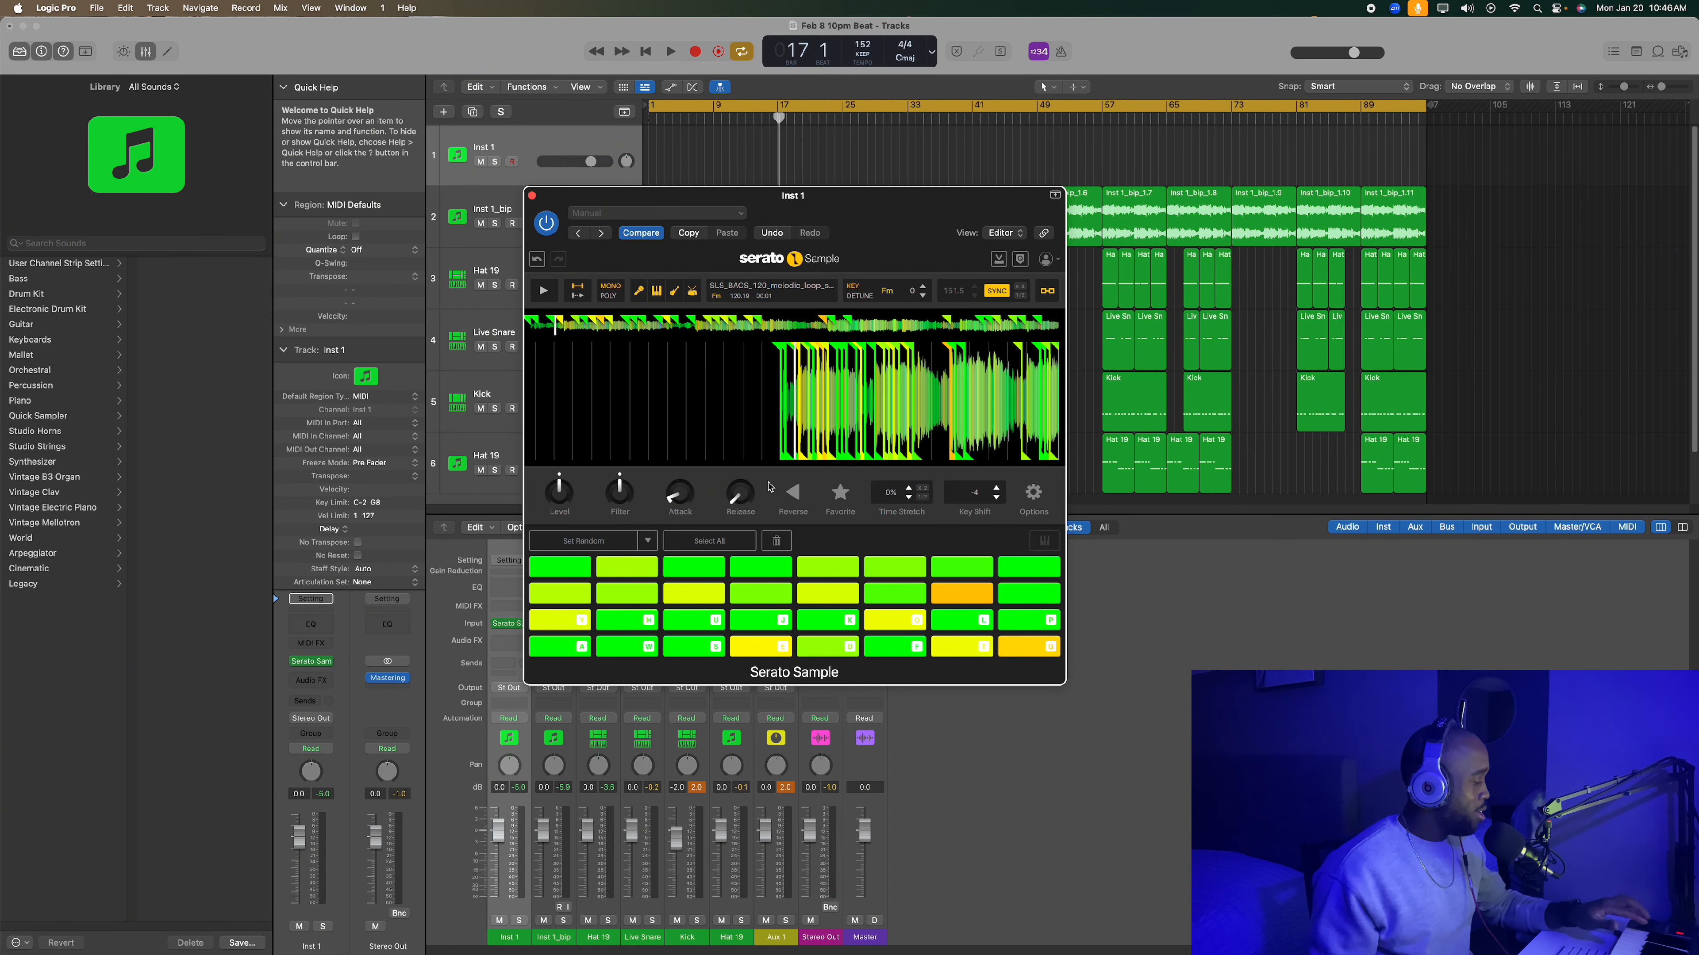
key("a")
key("s")
key("e")
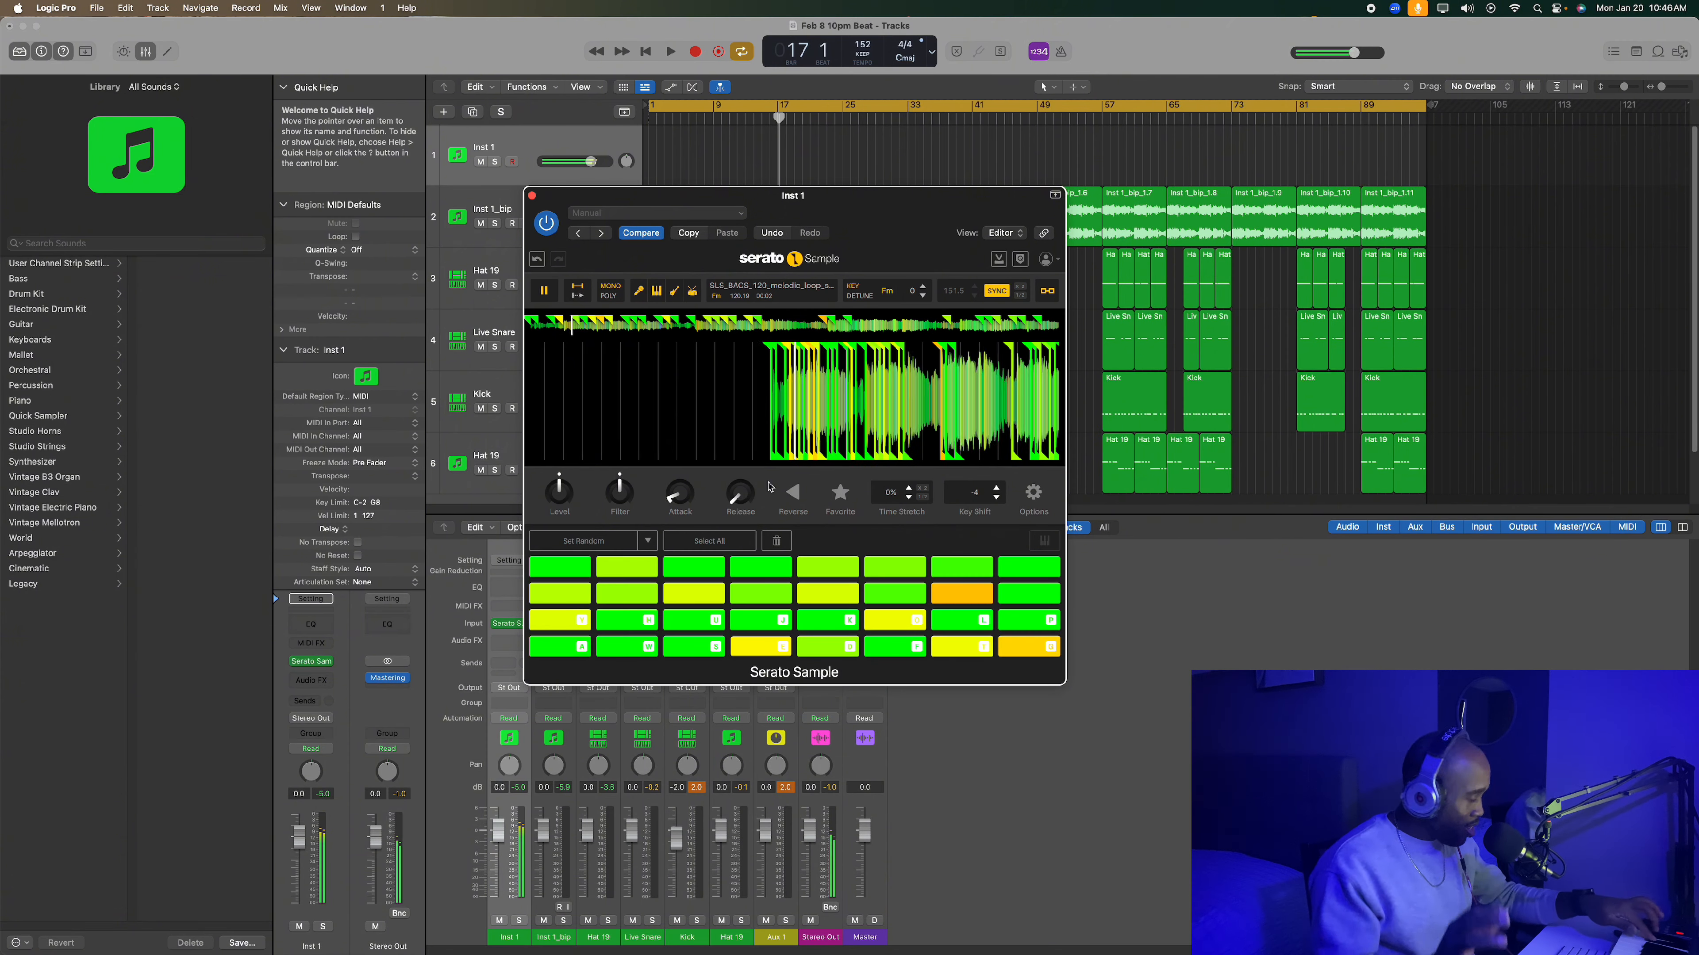
key("s")
key("e")
key("s")
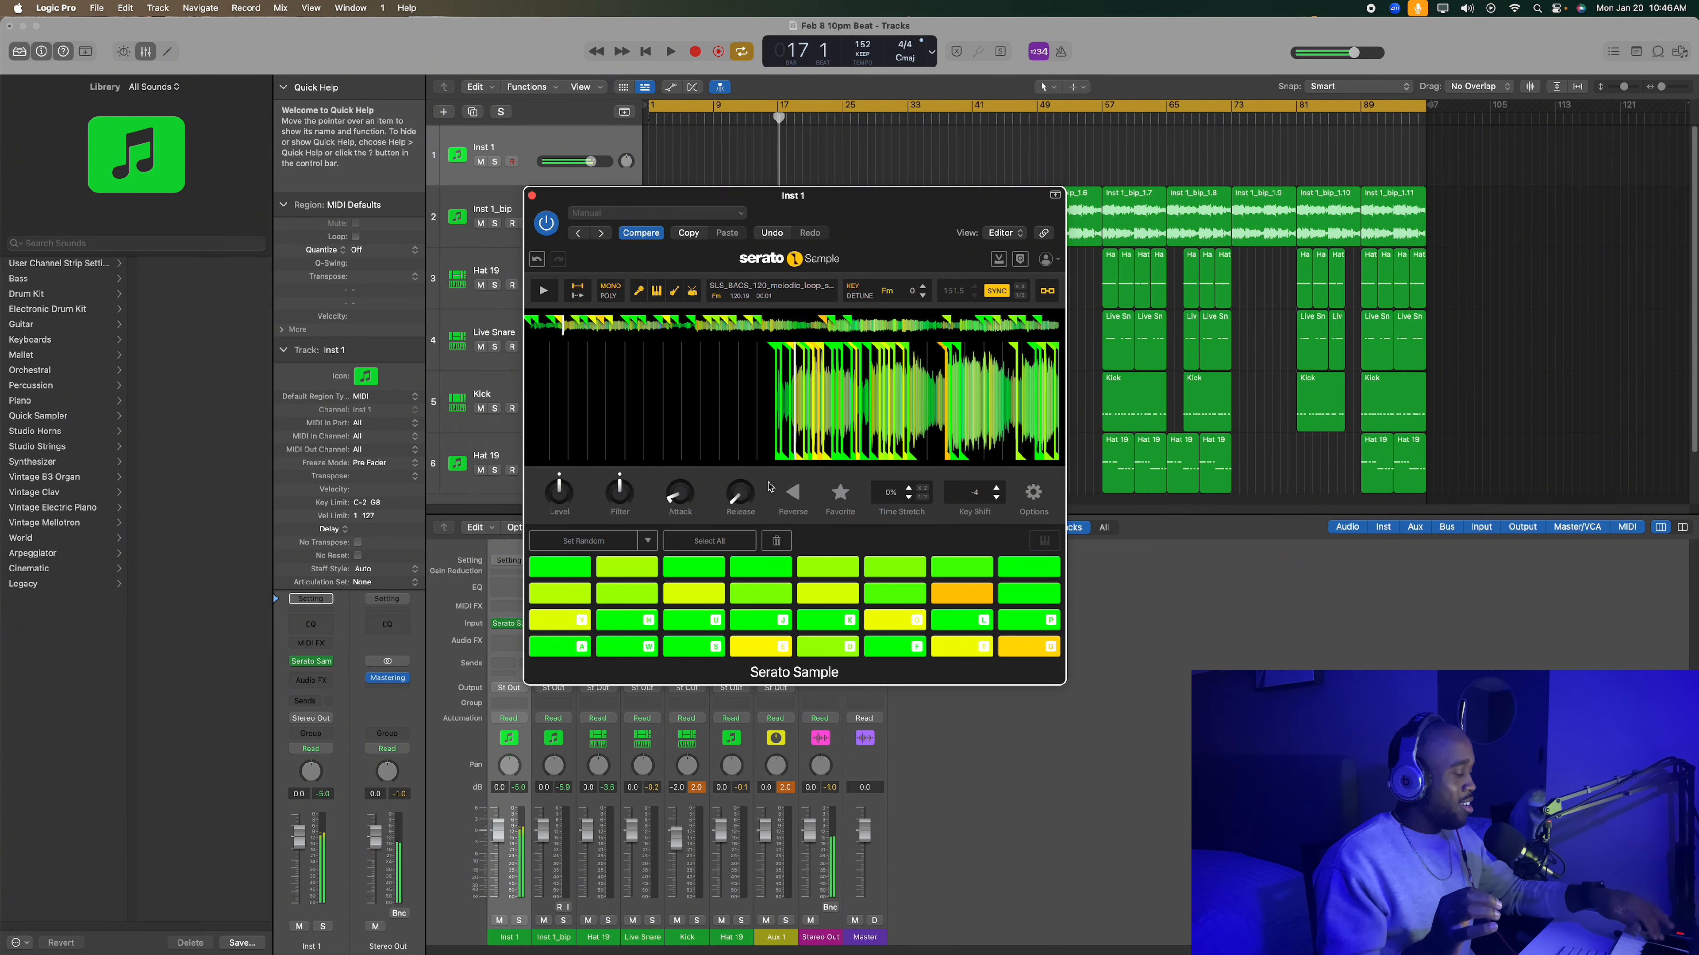
key("h")
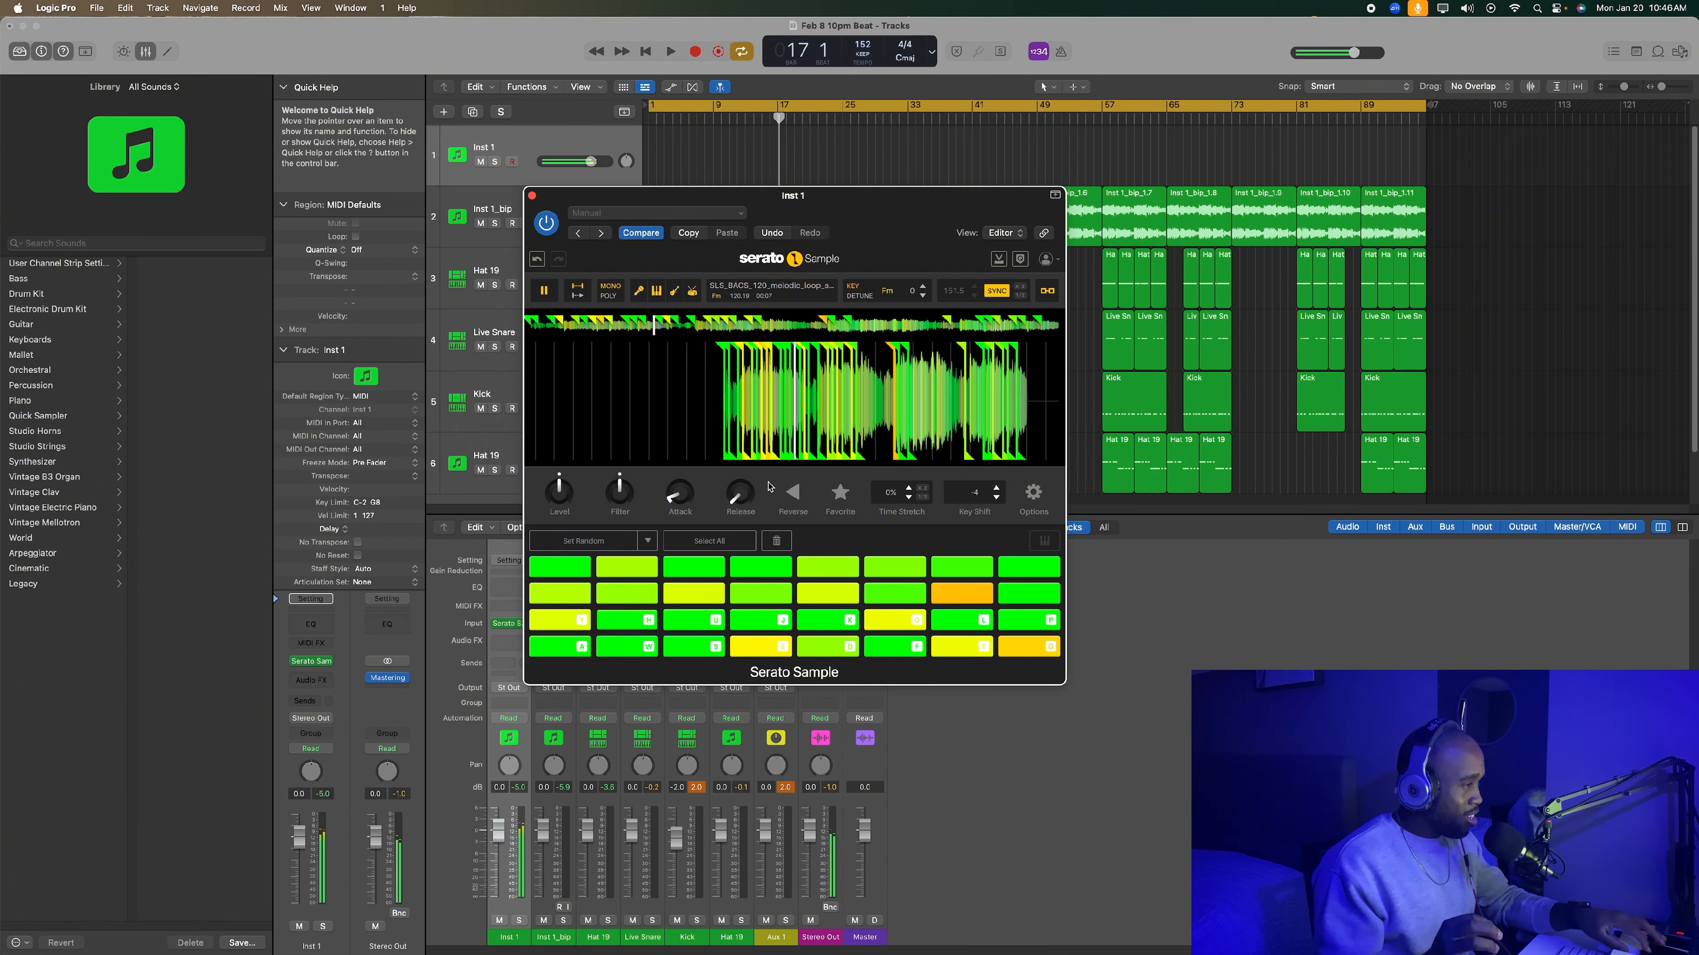
key("k")
key("s")
key("a")
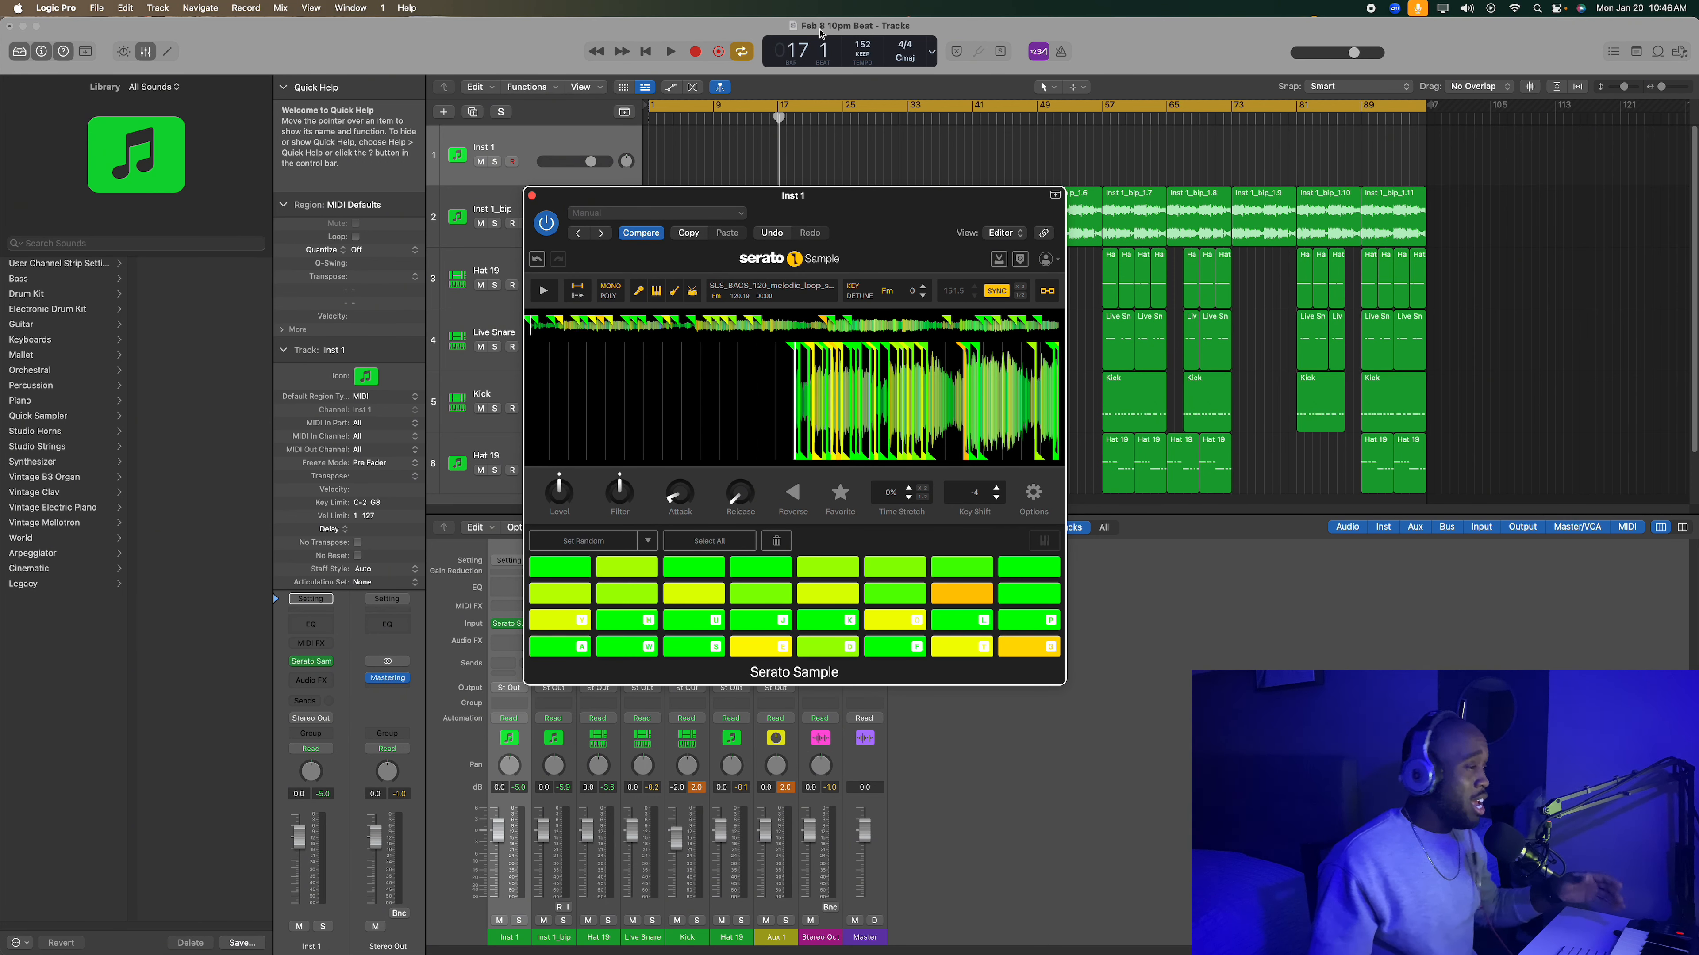
- Close the Serato Sample window, solo the Inst 1_bip track and return the playhead to the start
left_click(533, 197)
left_click(494, 224)
key("Return")
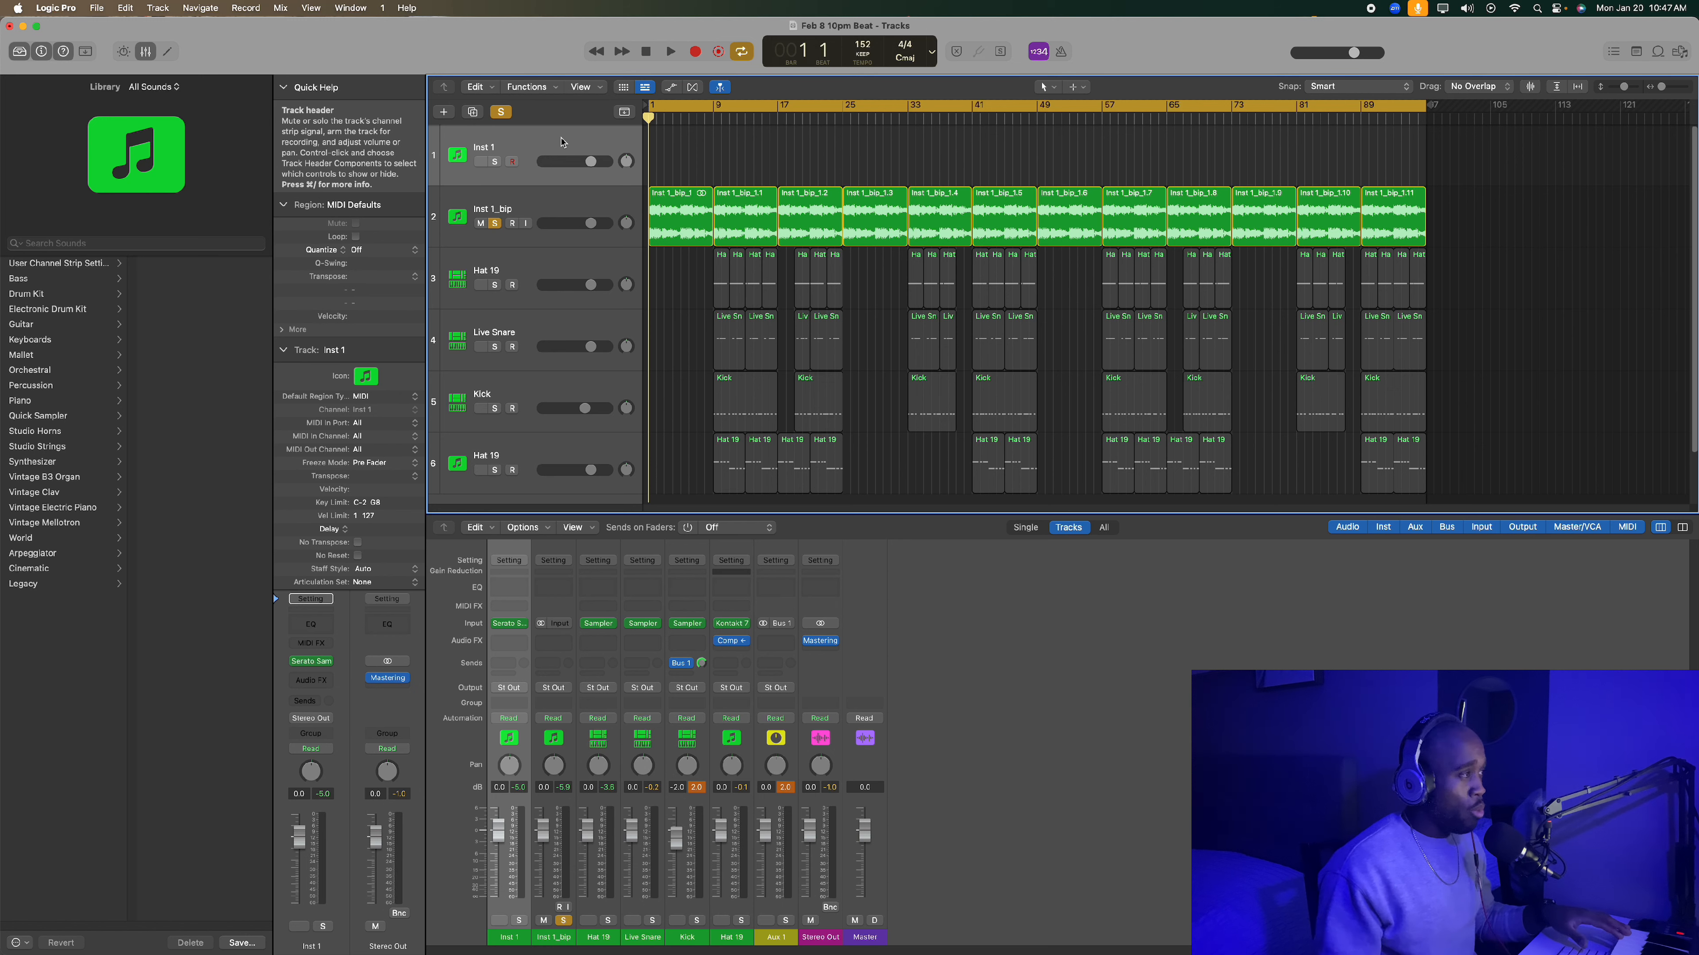
key("r")
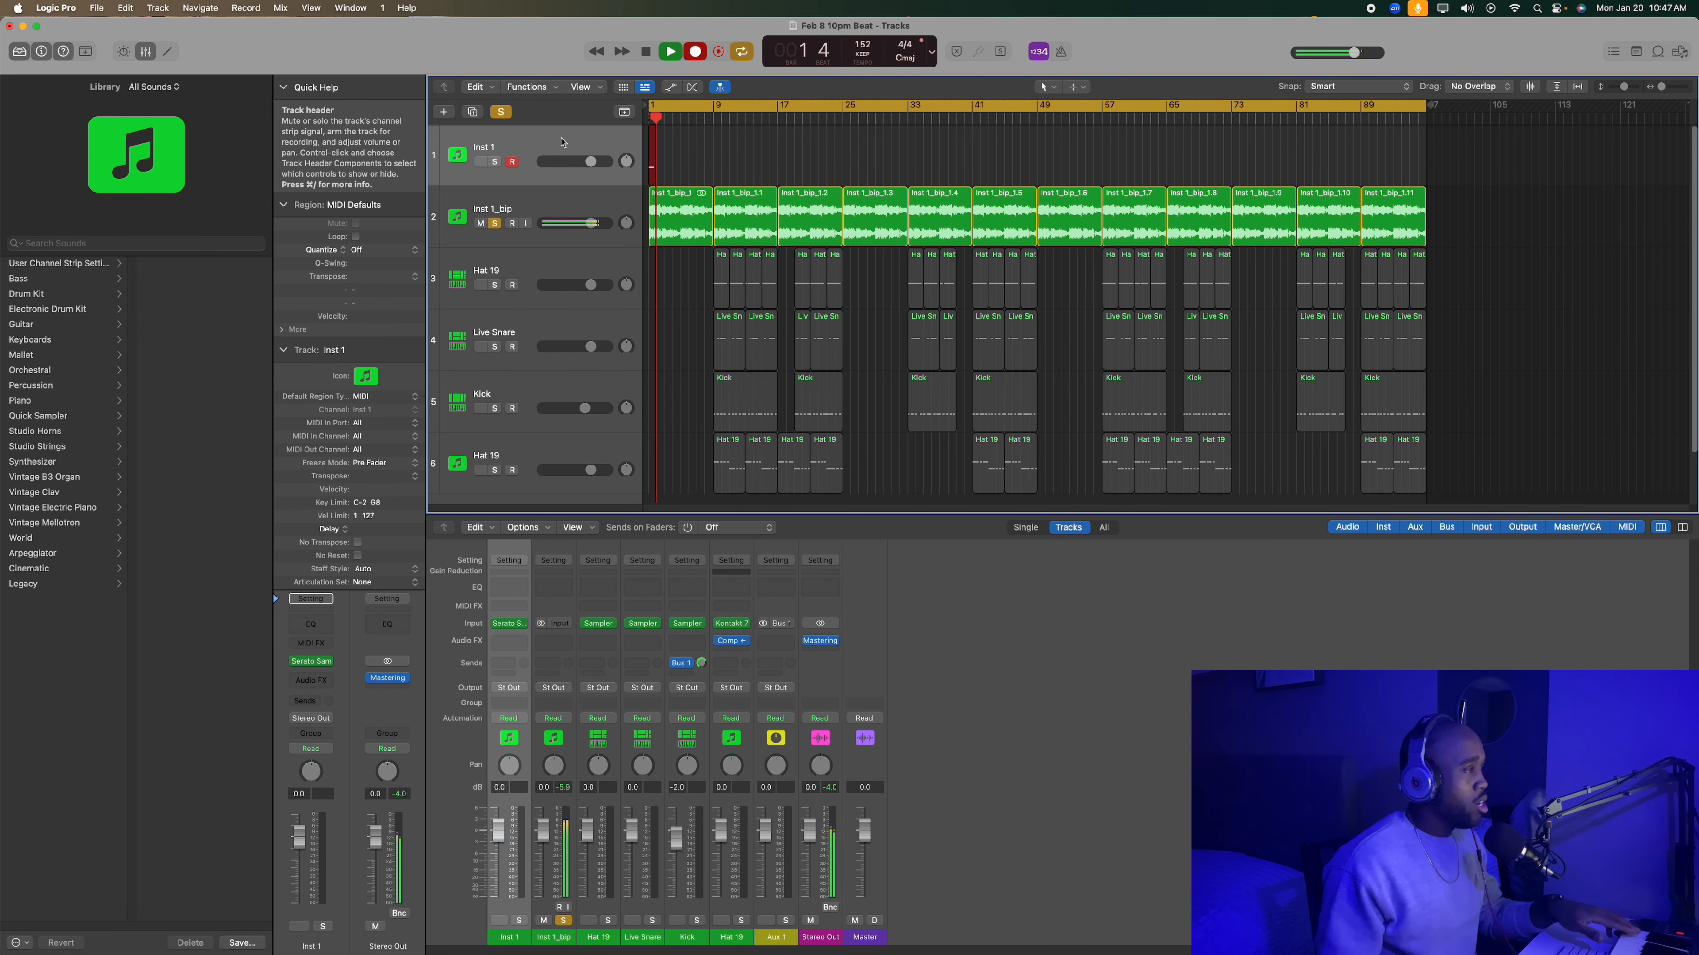
key("space")
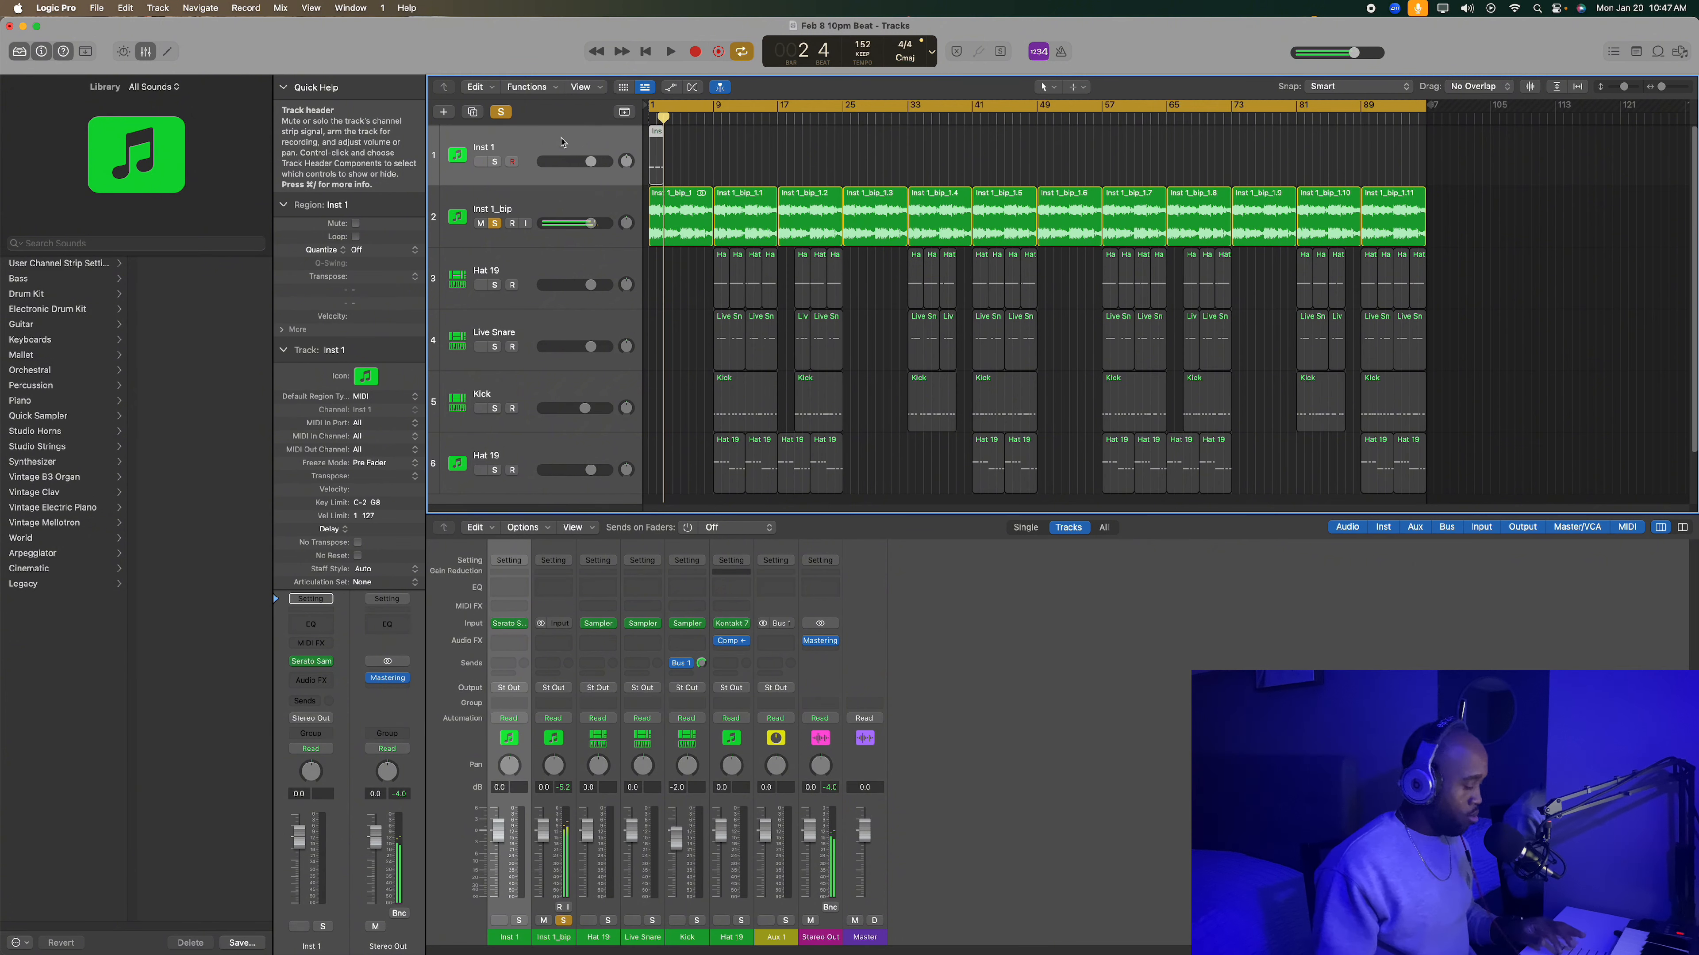
key("Return")
- Unsolo and mute the Inst 1_bip track, and solo the Inst 1 track
left_click(495, 223)
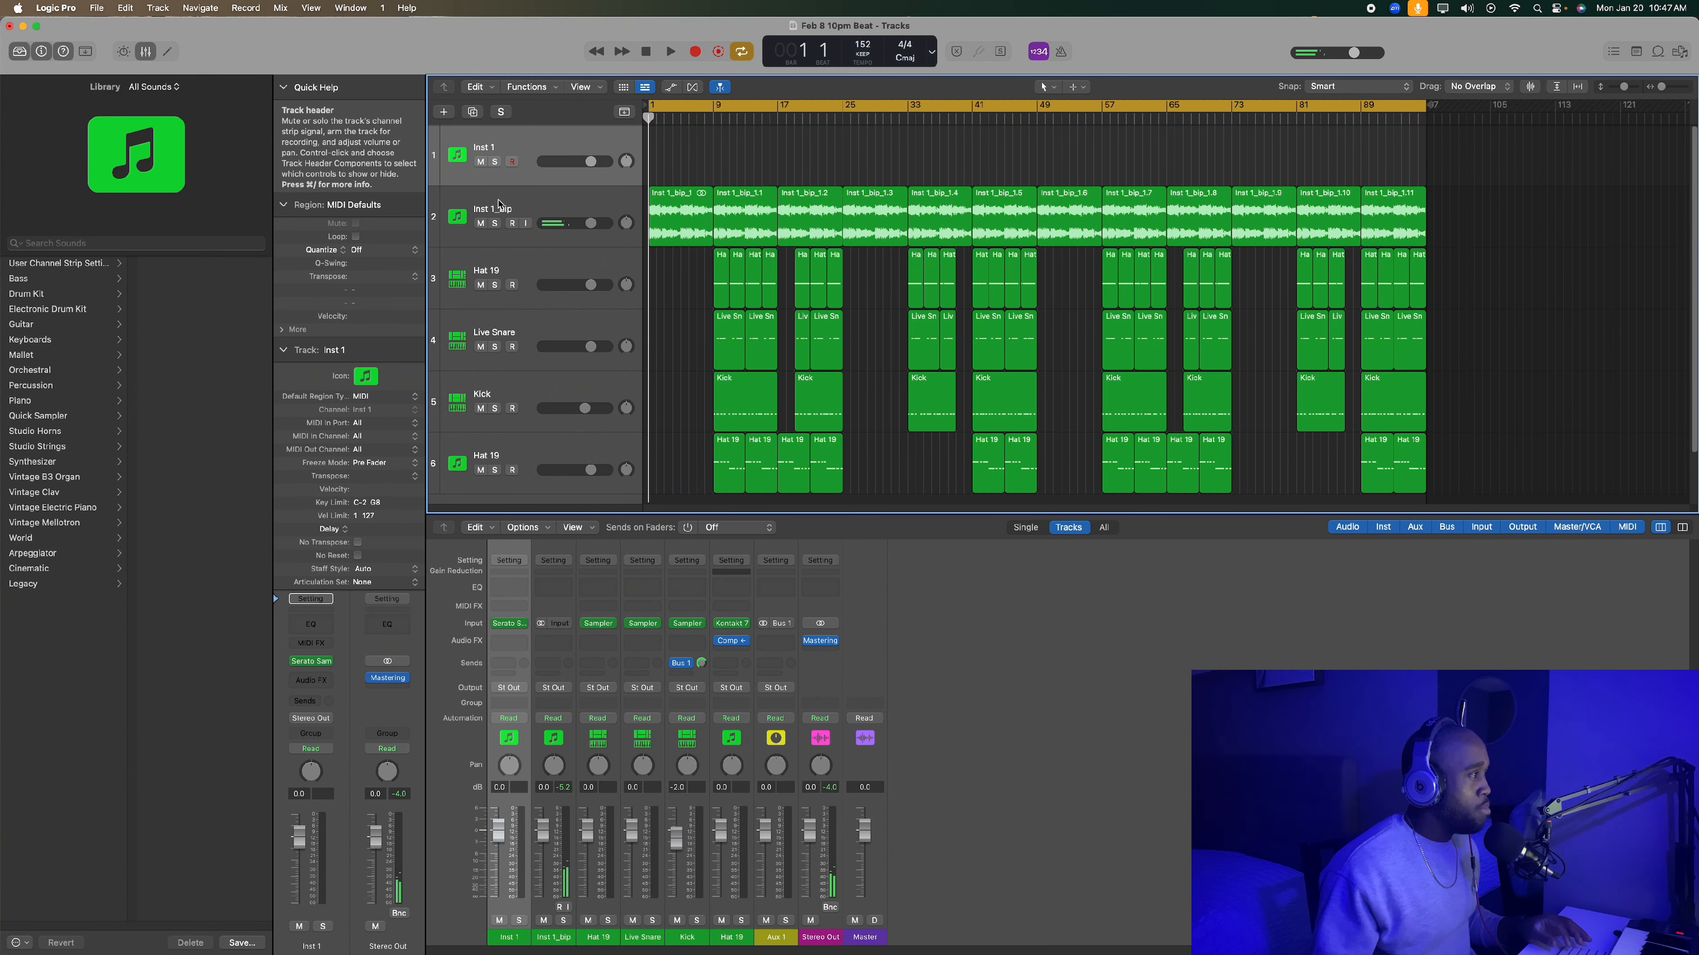
left_click(480, 222)
left_click(495, 162)
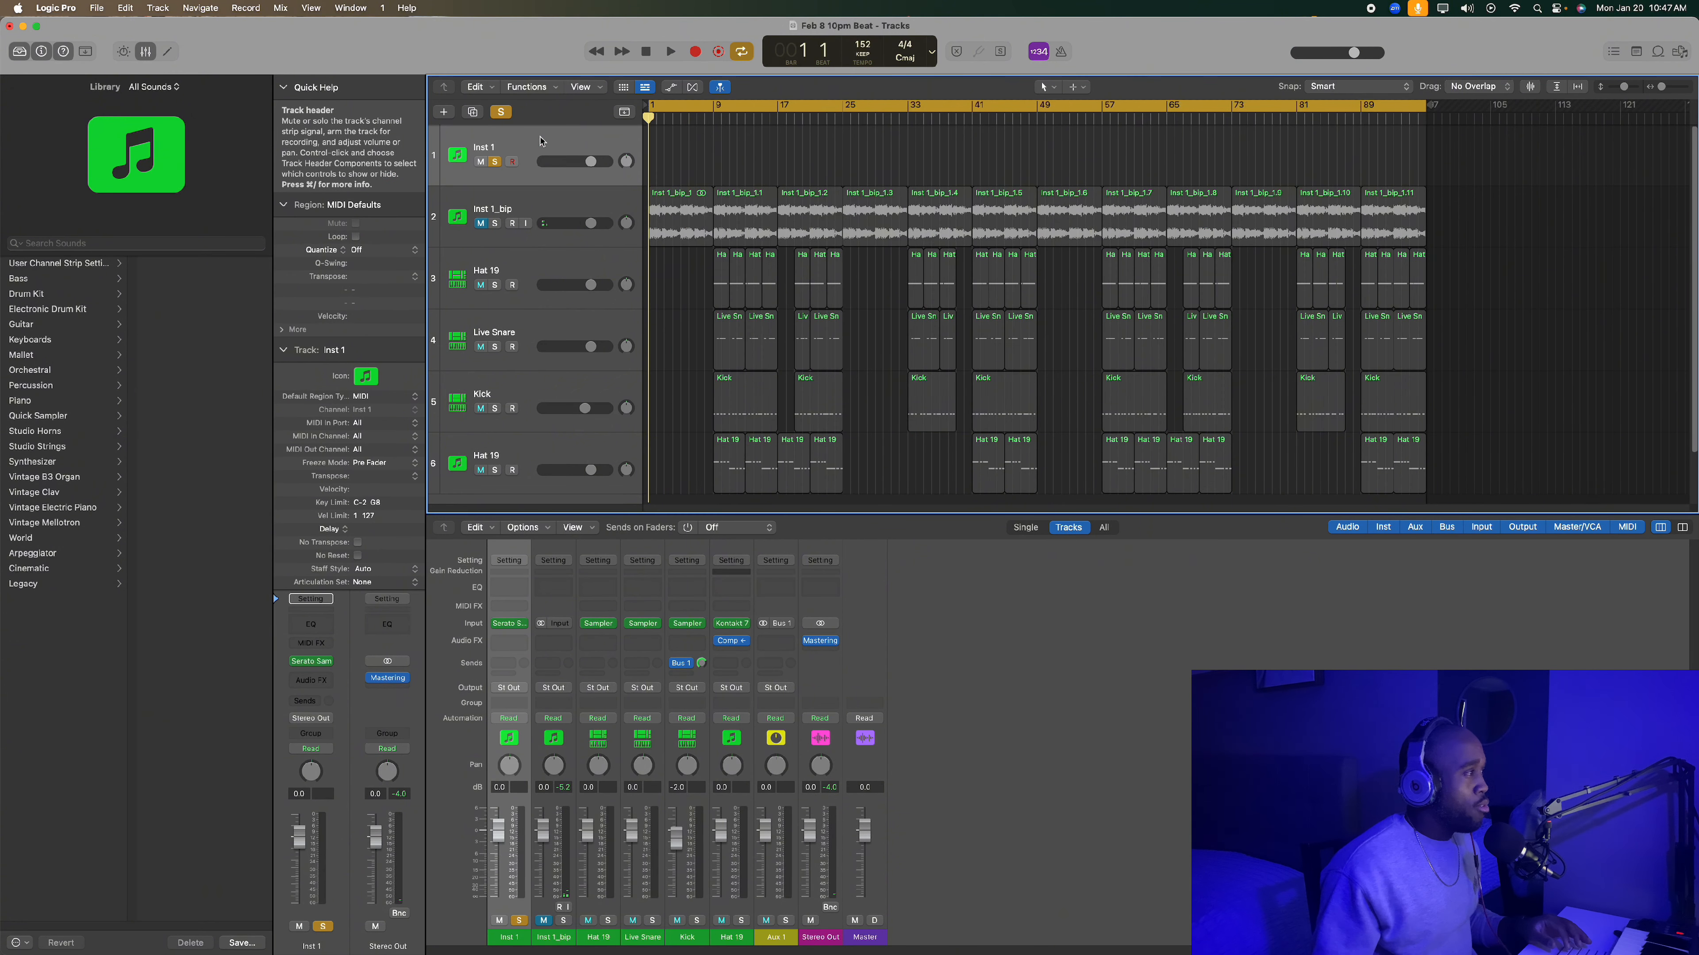
- Turn on the metronome click during a short recording on Inst 1, discard the take and return to the start
key("r")
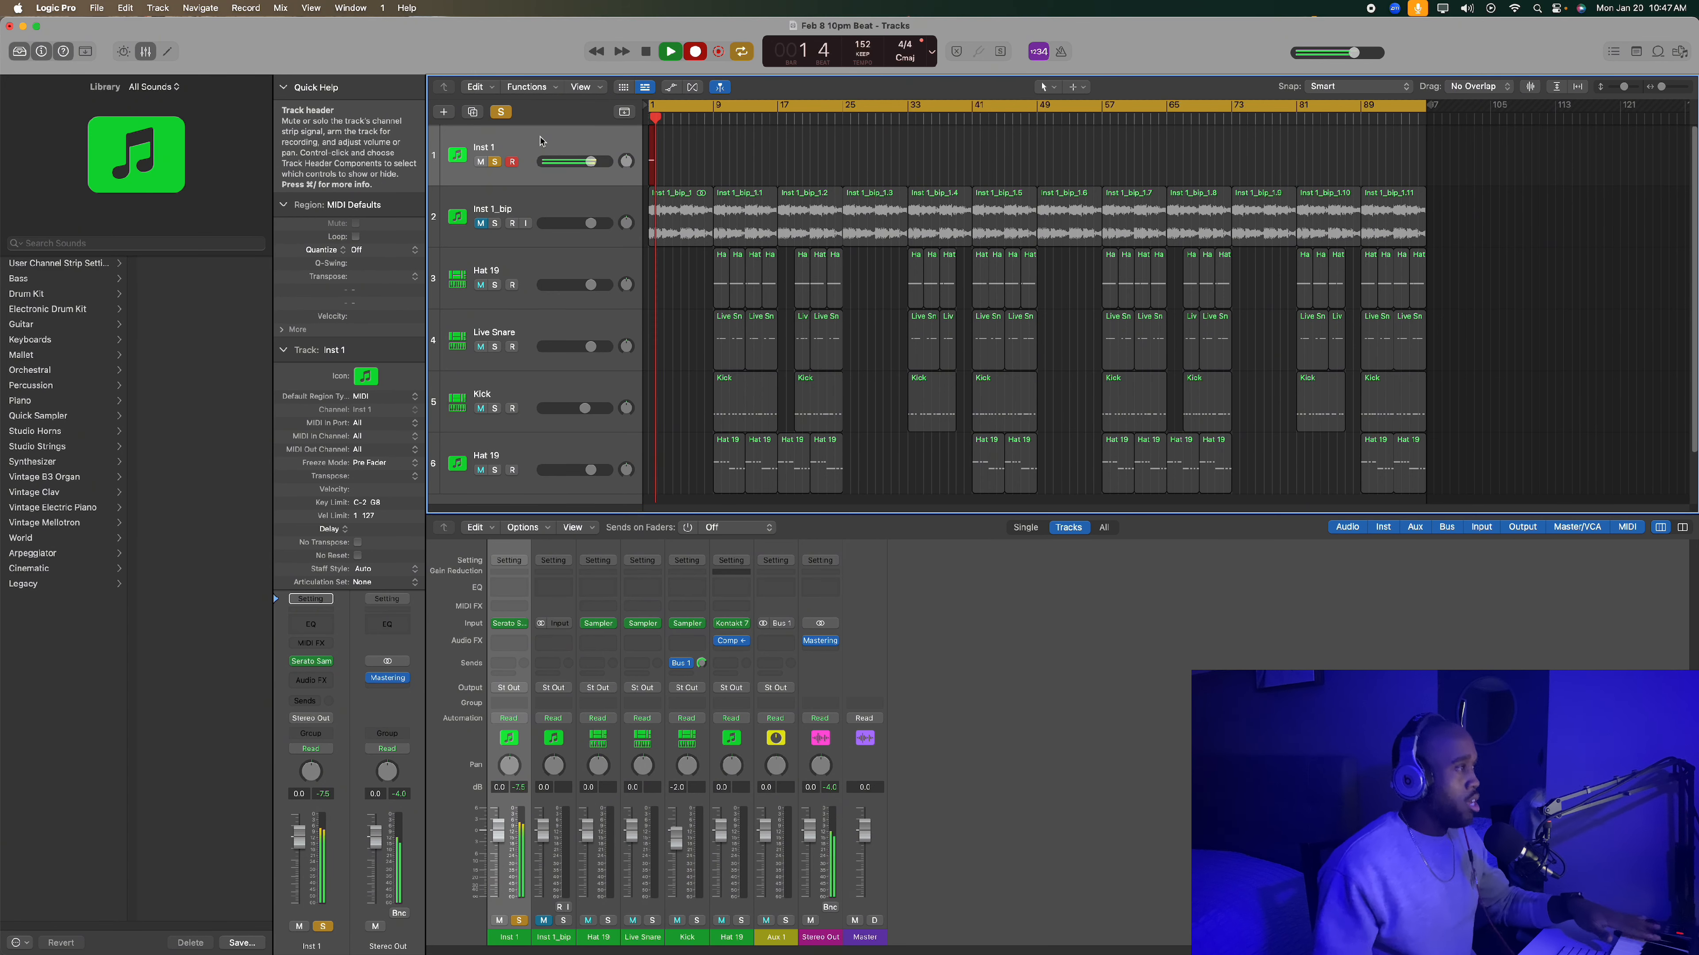
left_click(1062, 51)
key("space")
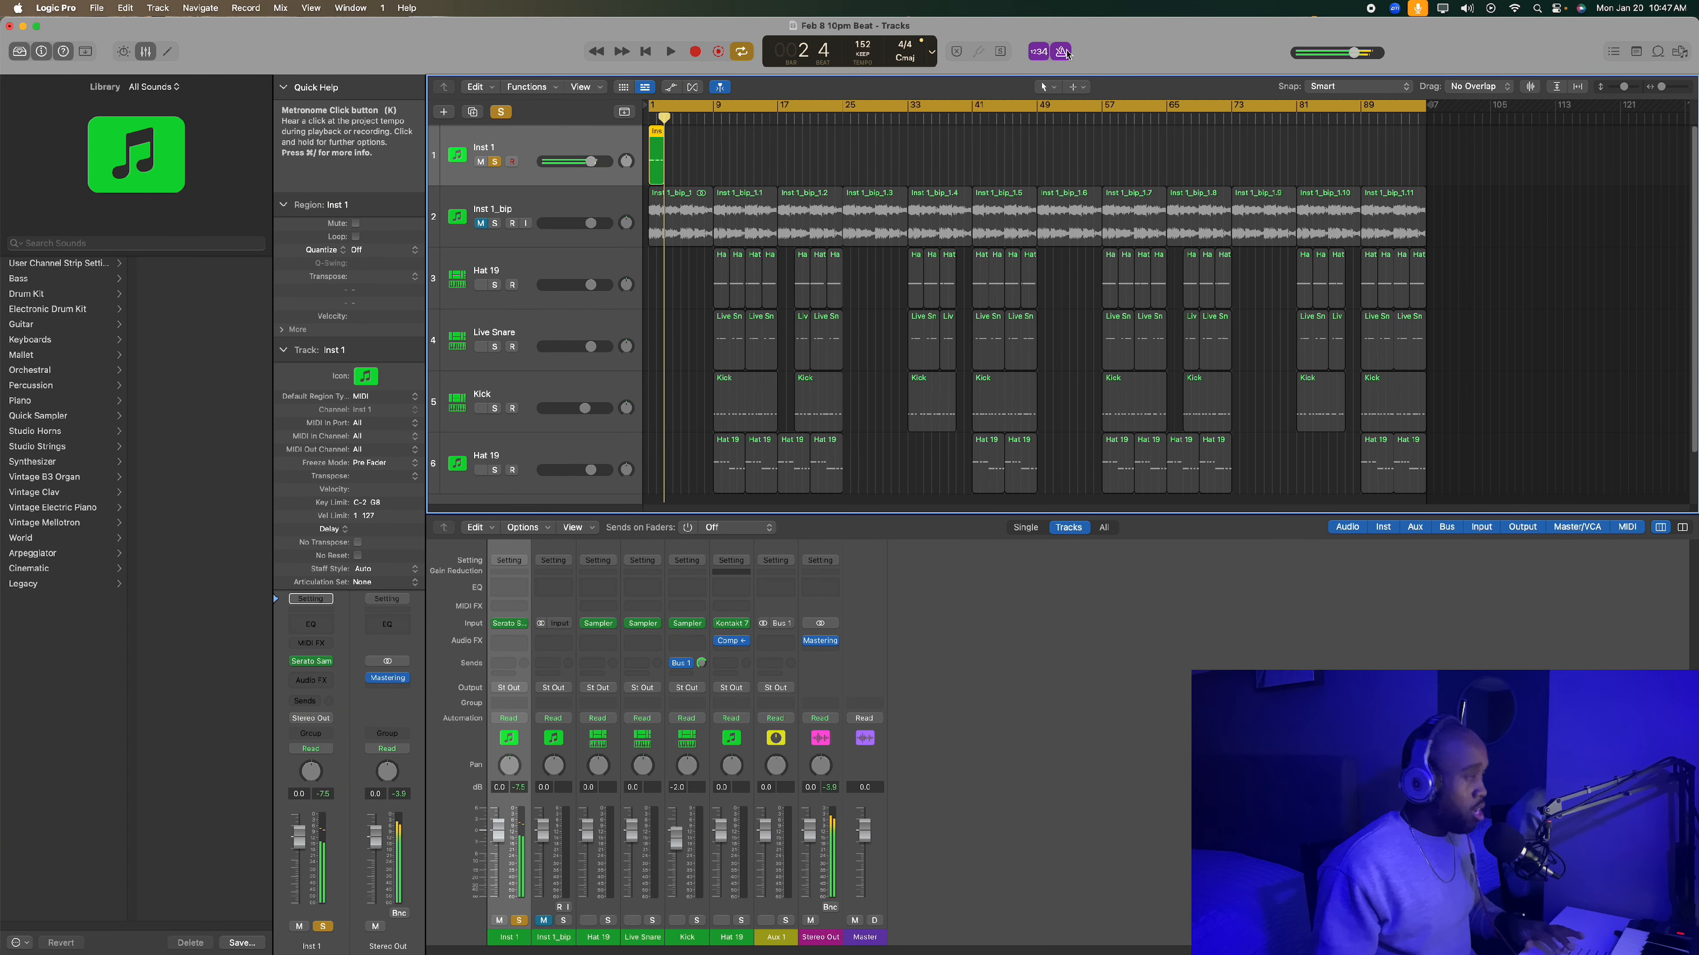
key("Return")
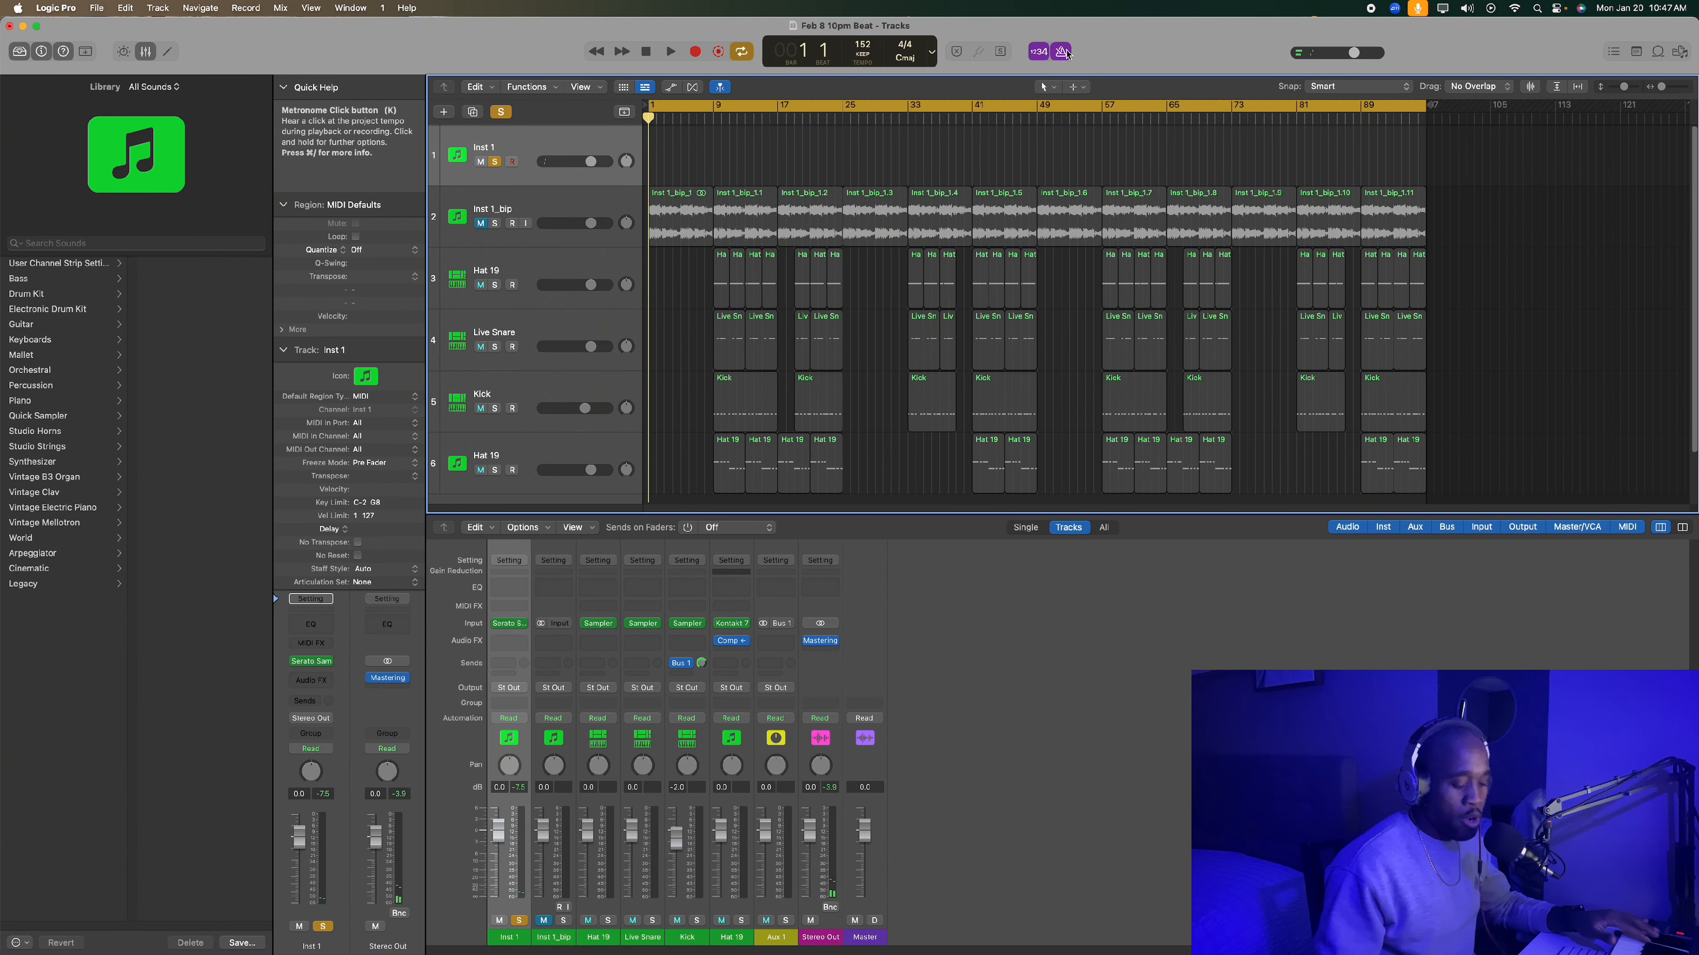
key("r")
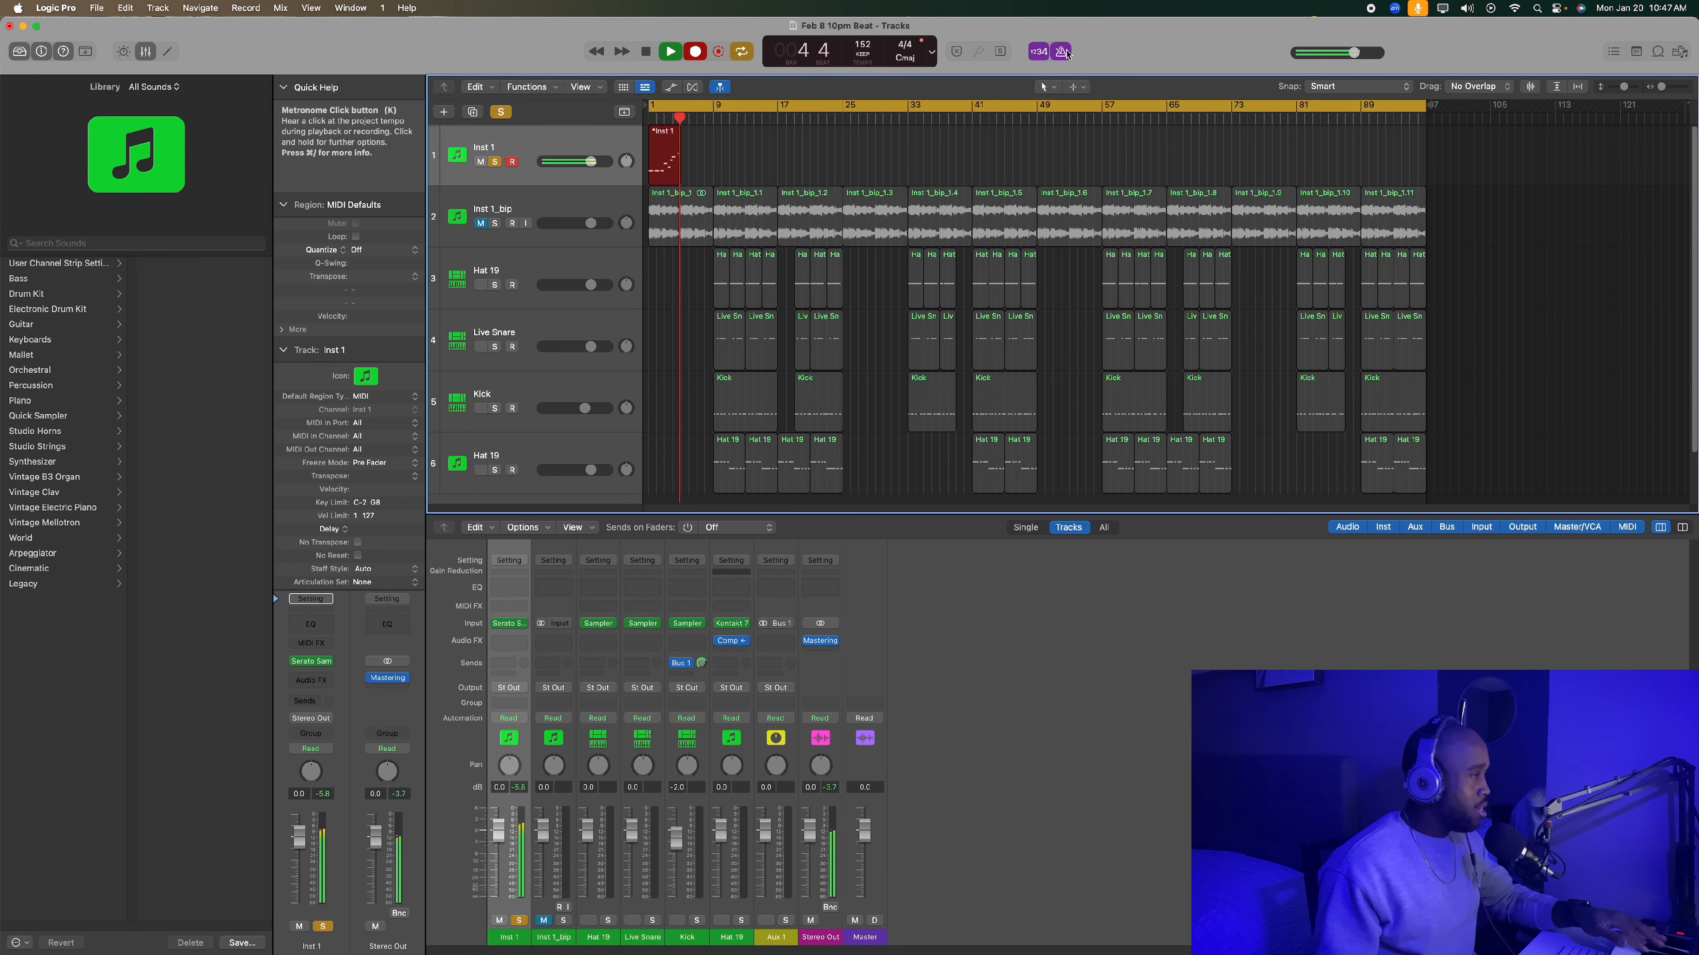
key("space")
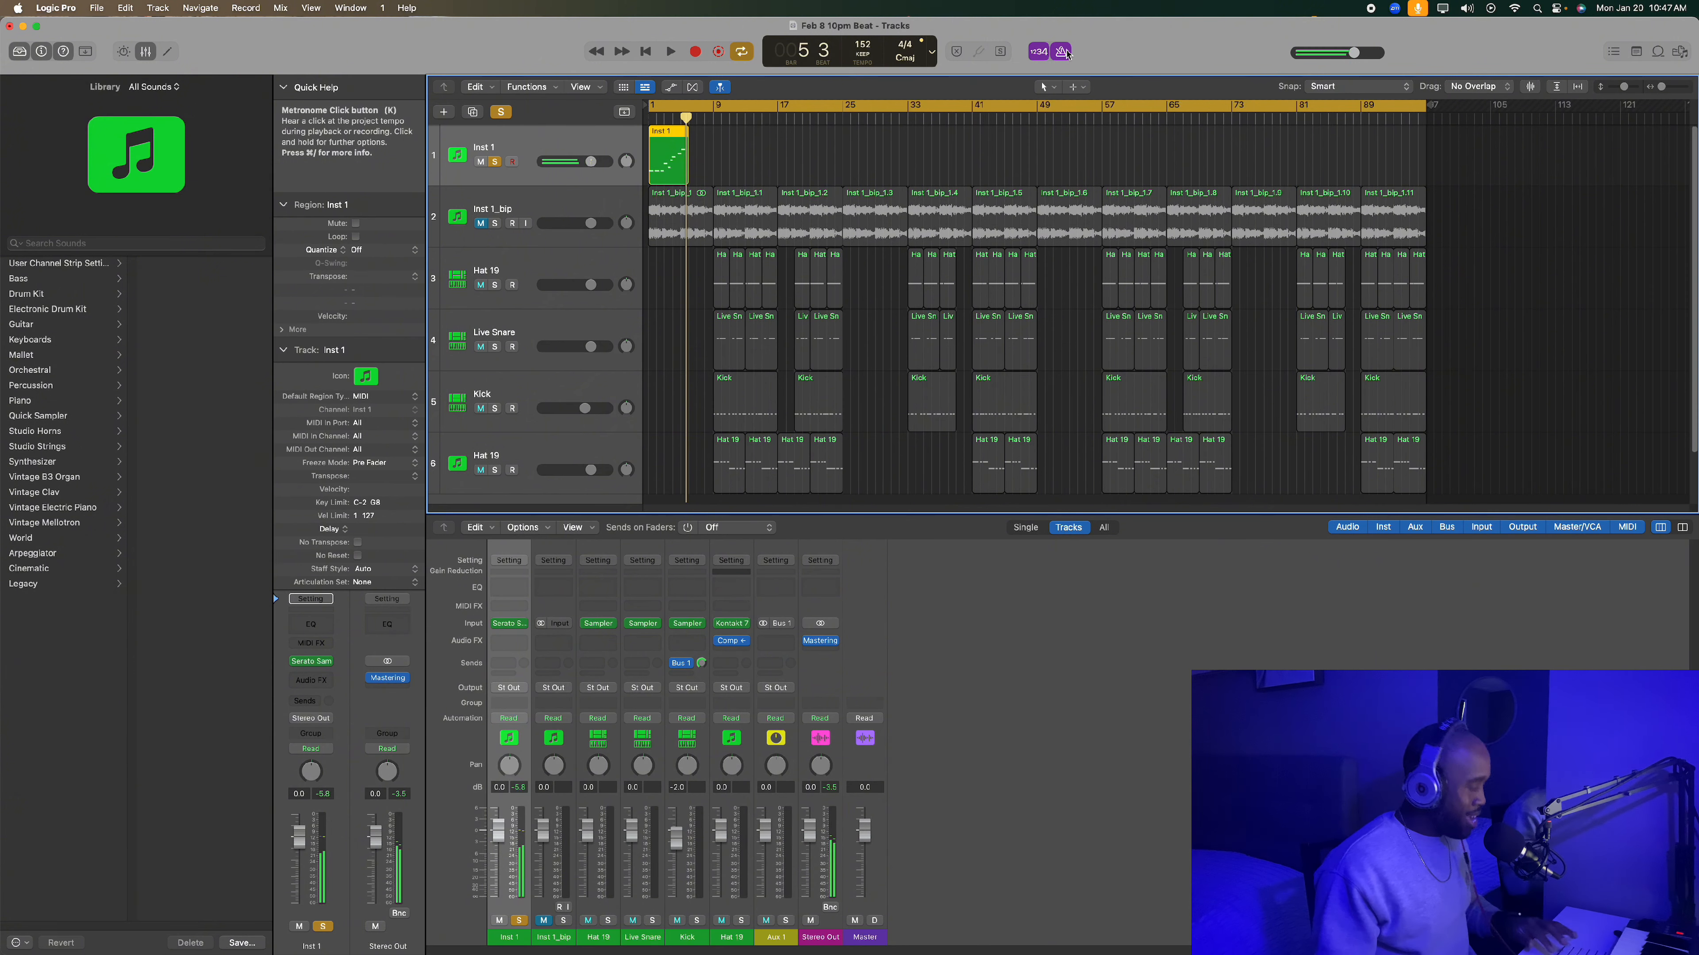
key("Delete")
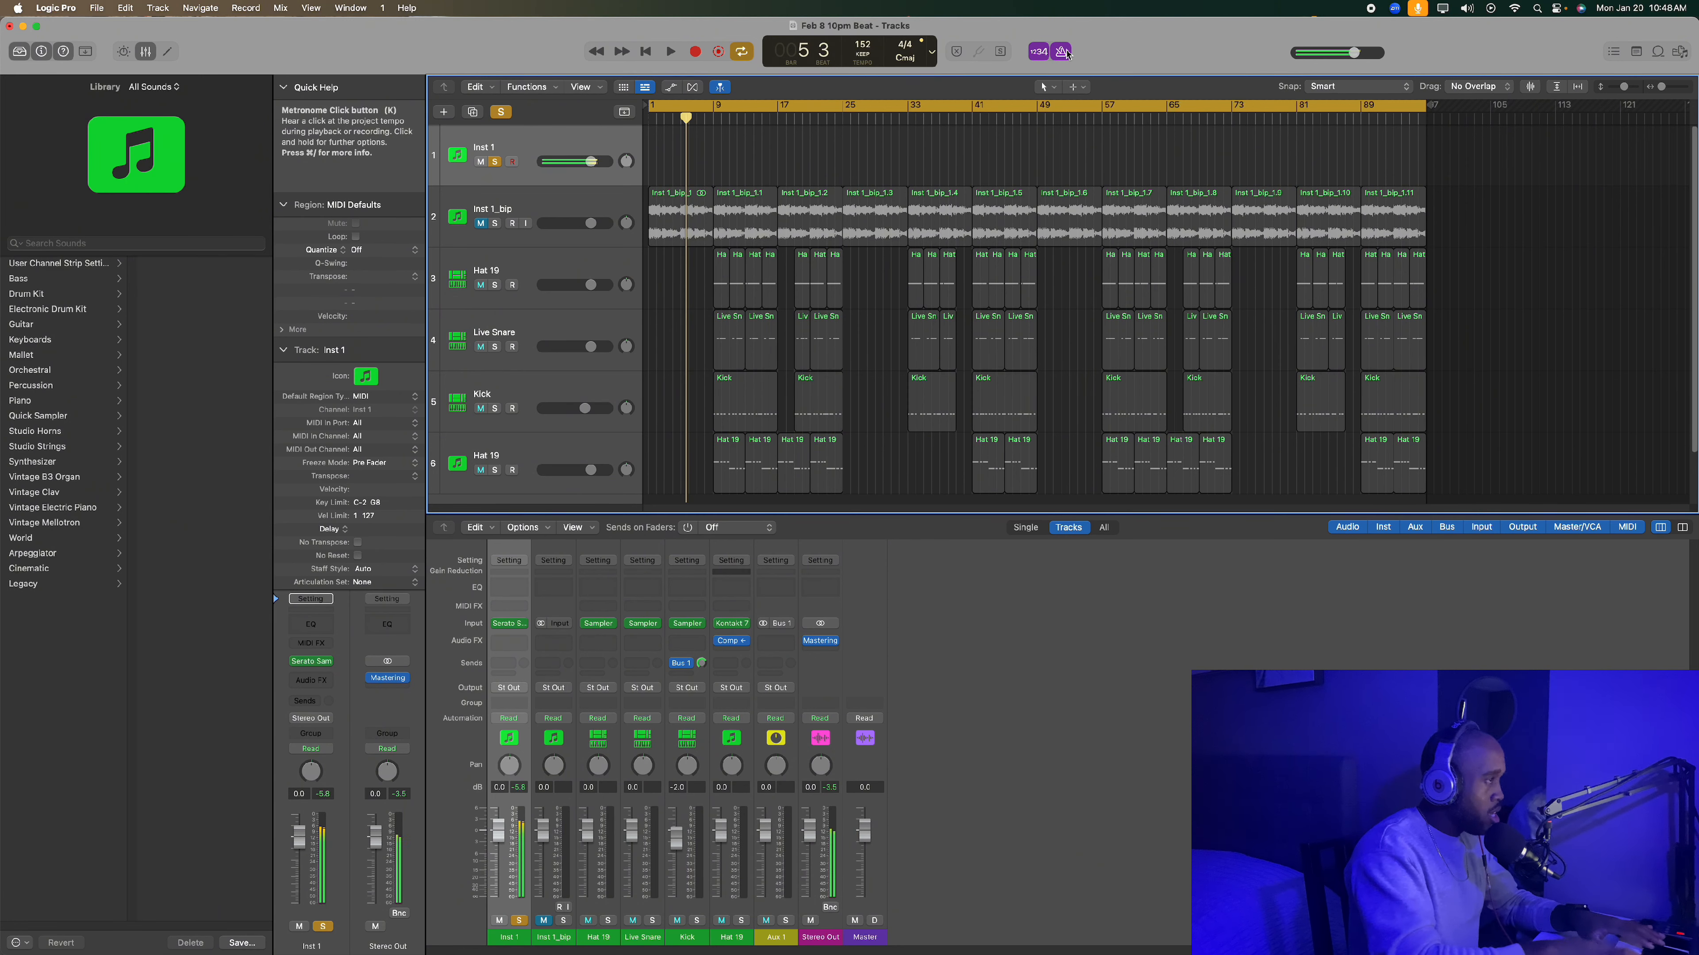
- Record a four-bar take of the pads on Inst 1 and open its region in the Piano Roll
key("r")
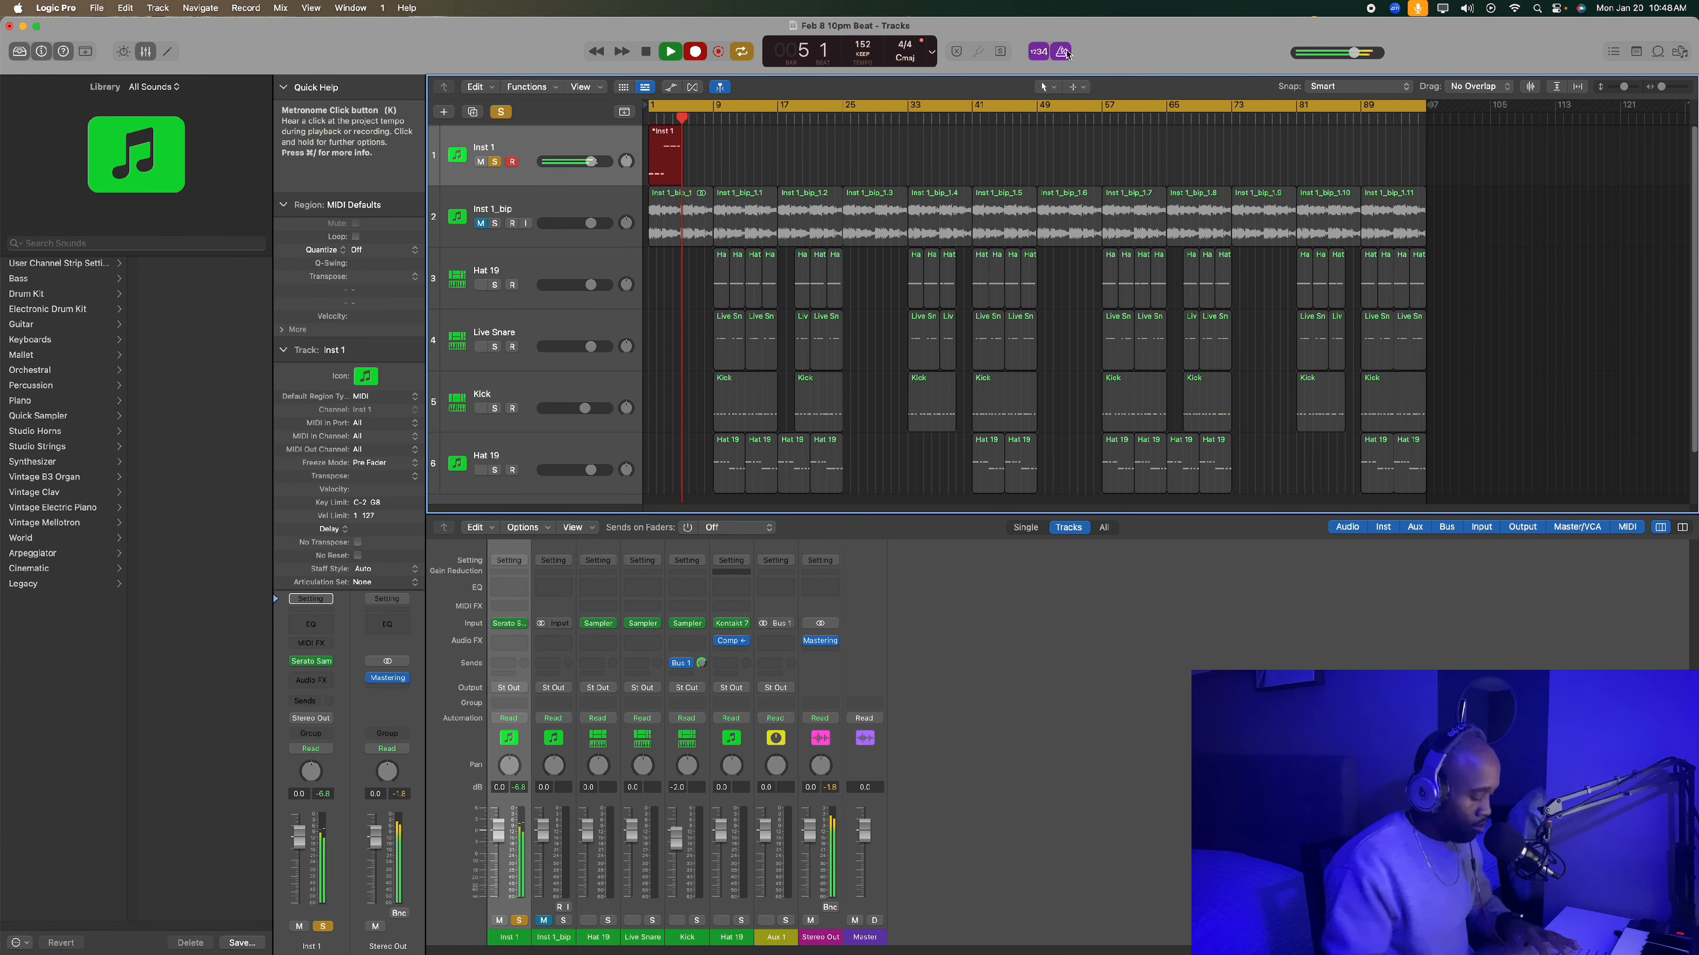
key("space")
double_click(665, 158)
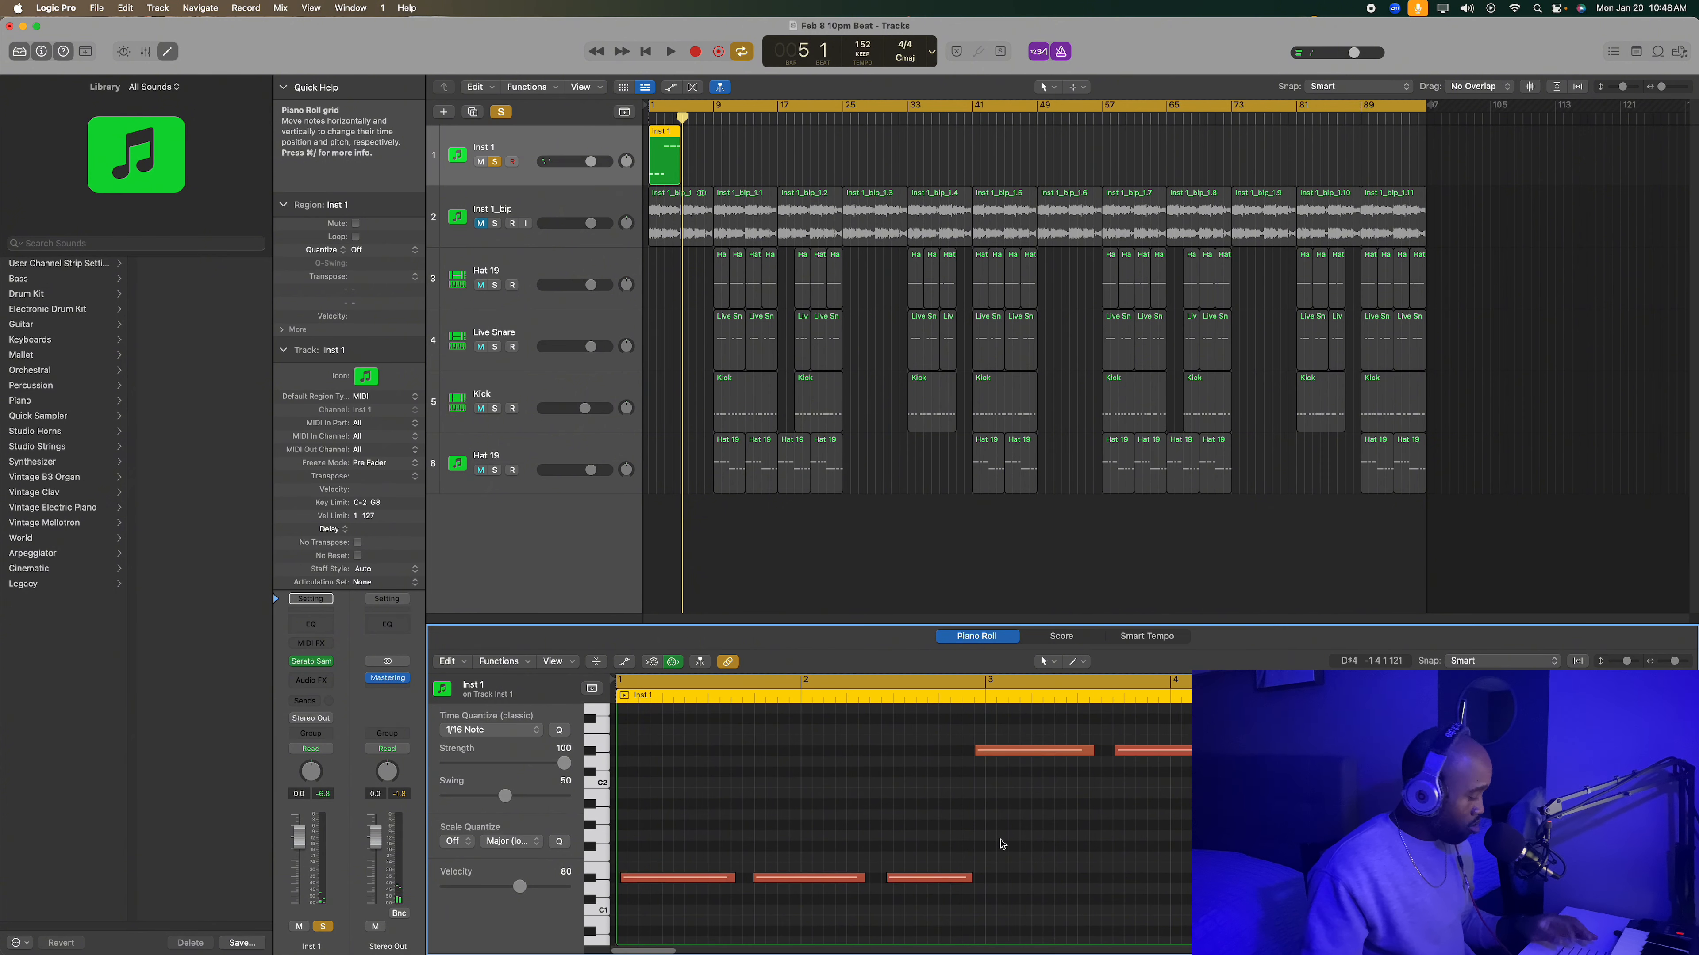
- Quantize all notes of the region to 1/16, and move the three upper notes one sixteenth later
key("super+a")
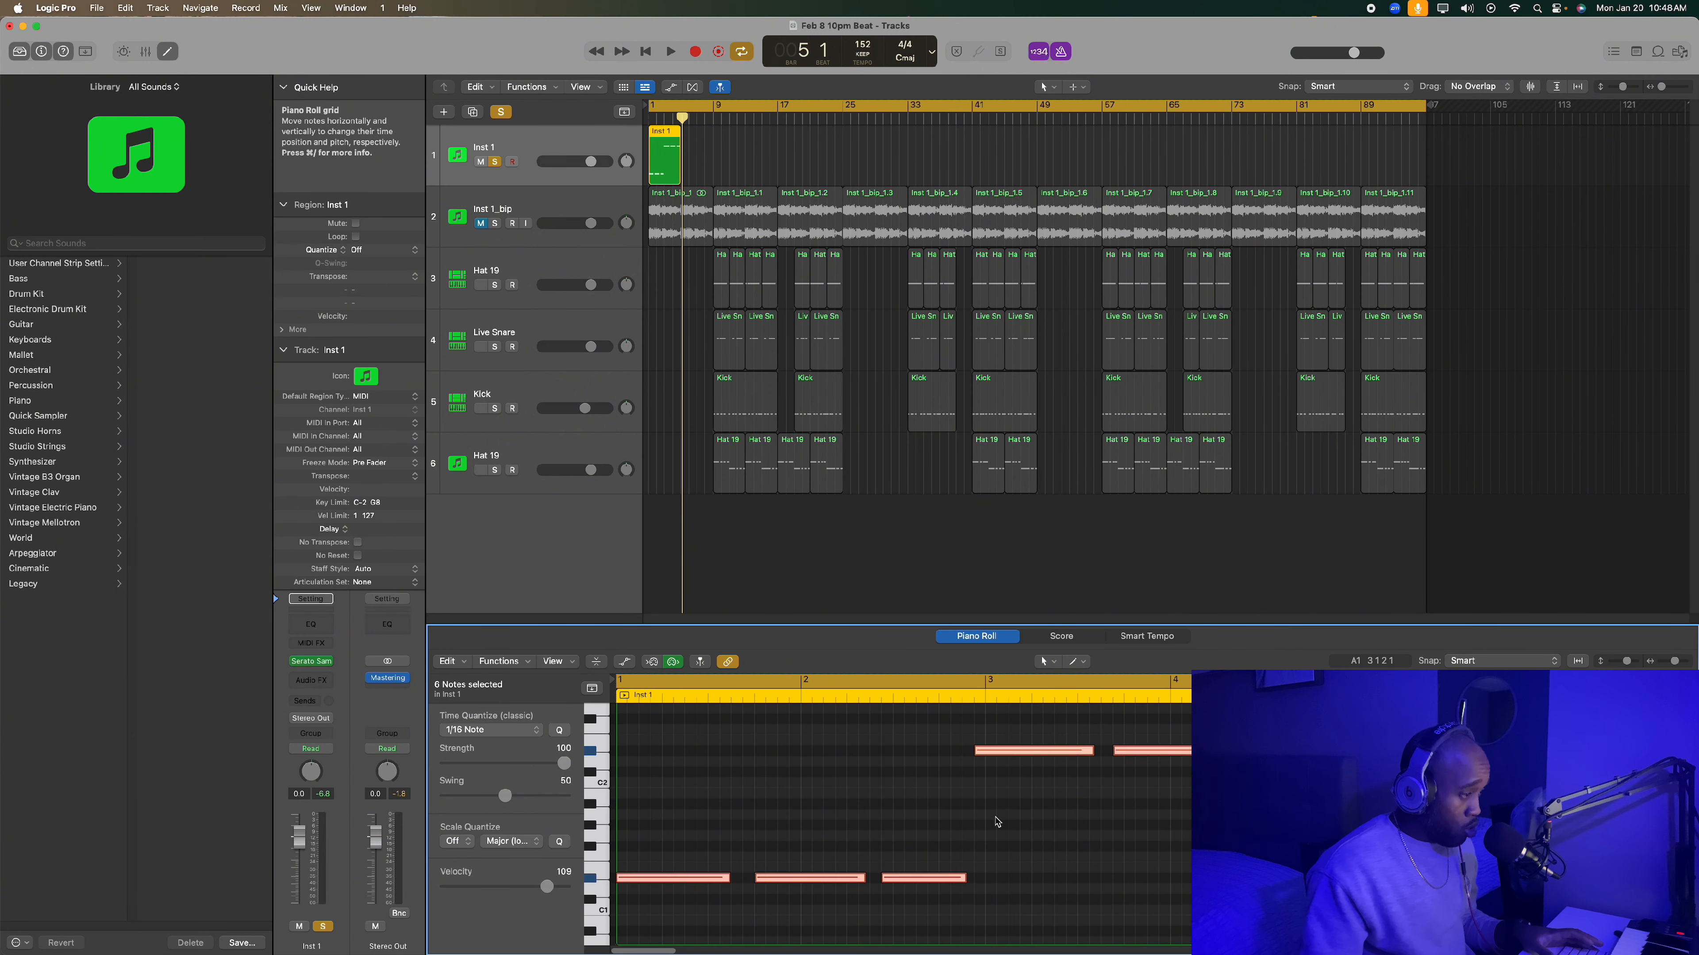
left_click(997, 818)
left_click_drag(1014, 721, 1257, 761)
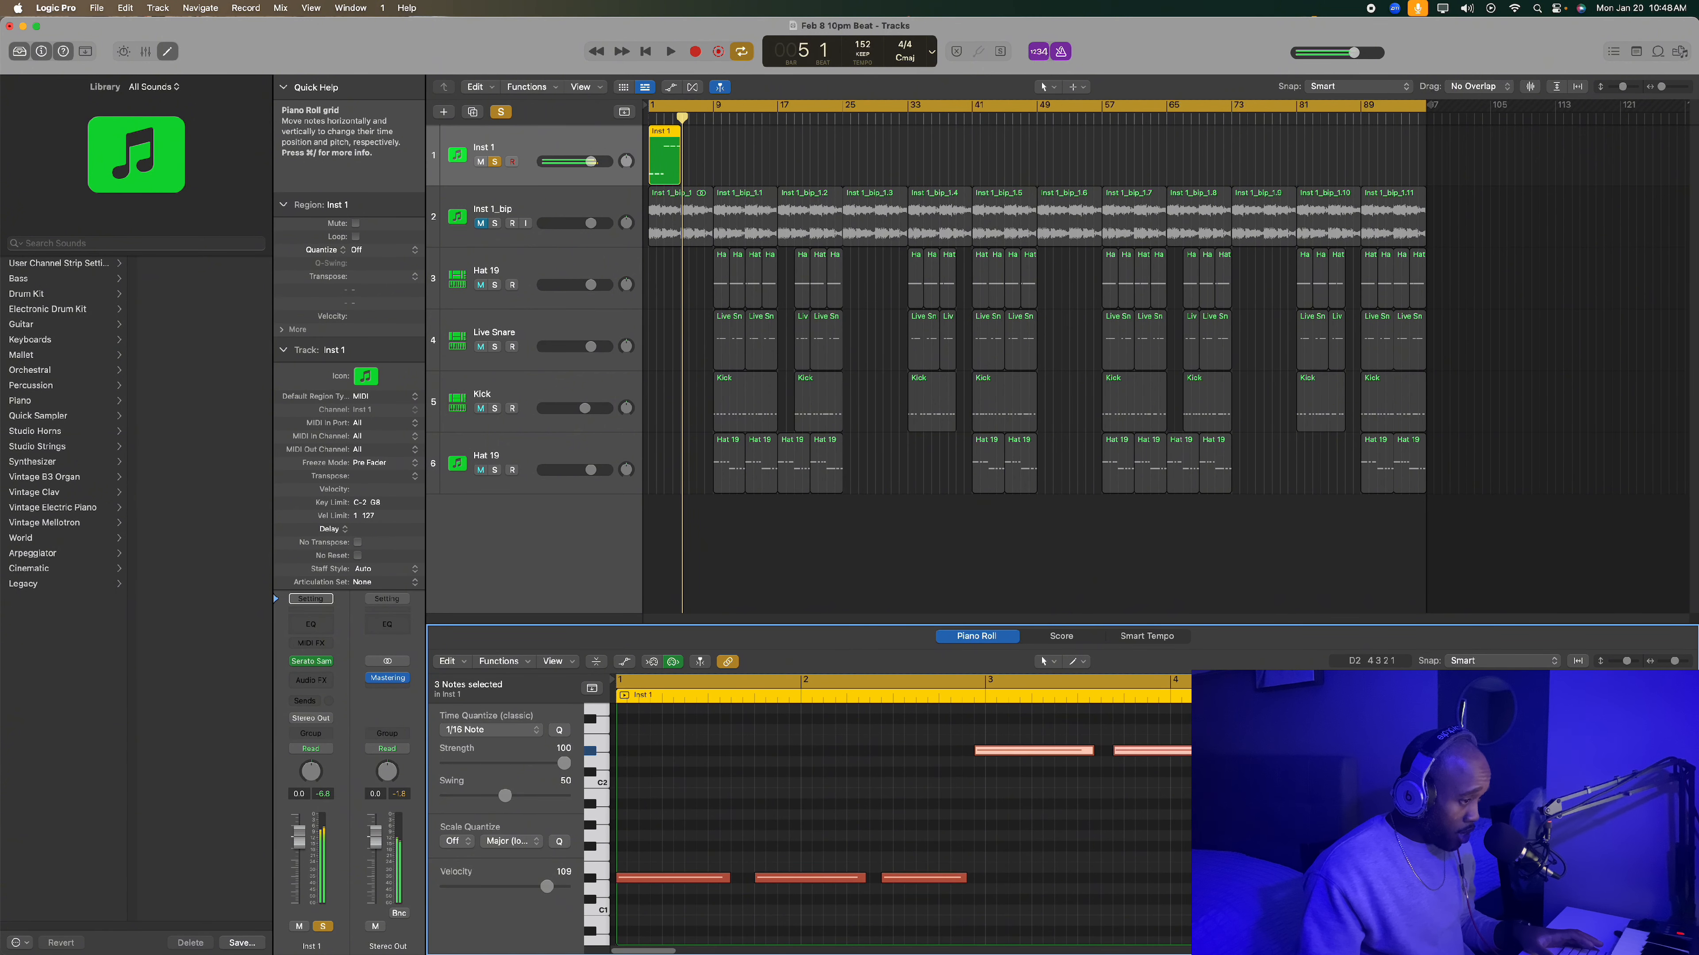
left_click_drag(1064, 752, 1077, 756)
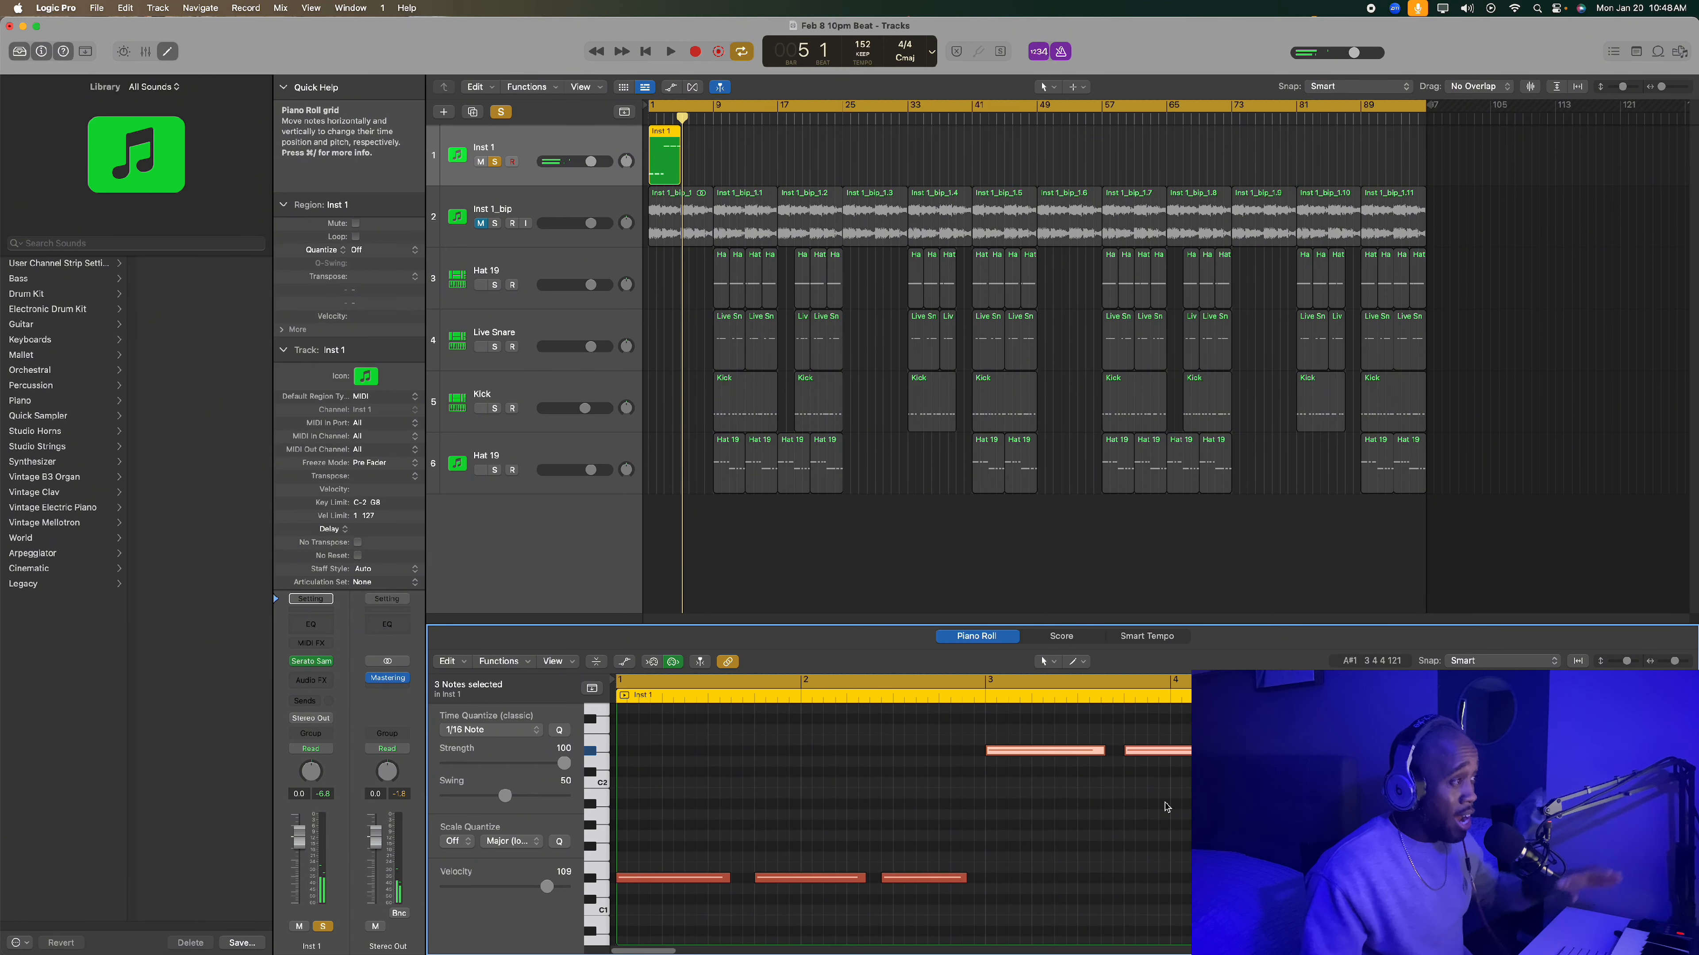
left_click(1037, 850)
- Play the region from the start, move the third lower note one sixteenth later, and resume playback to check it
key("Return")
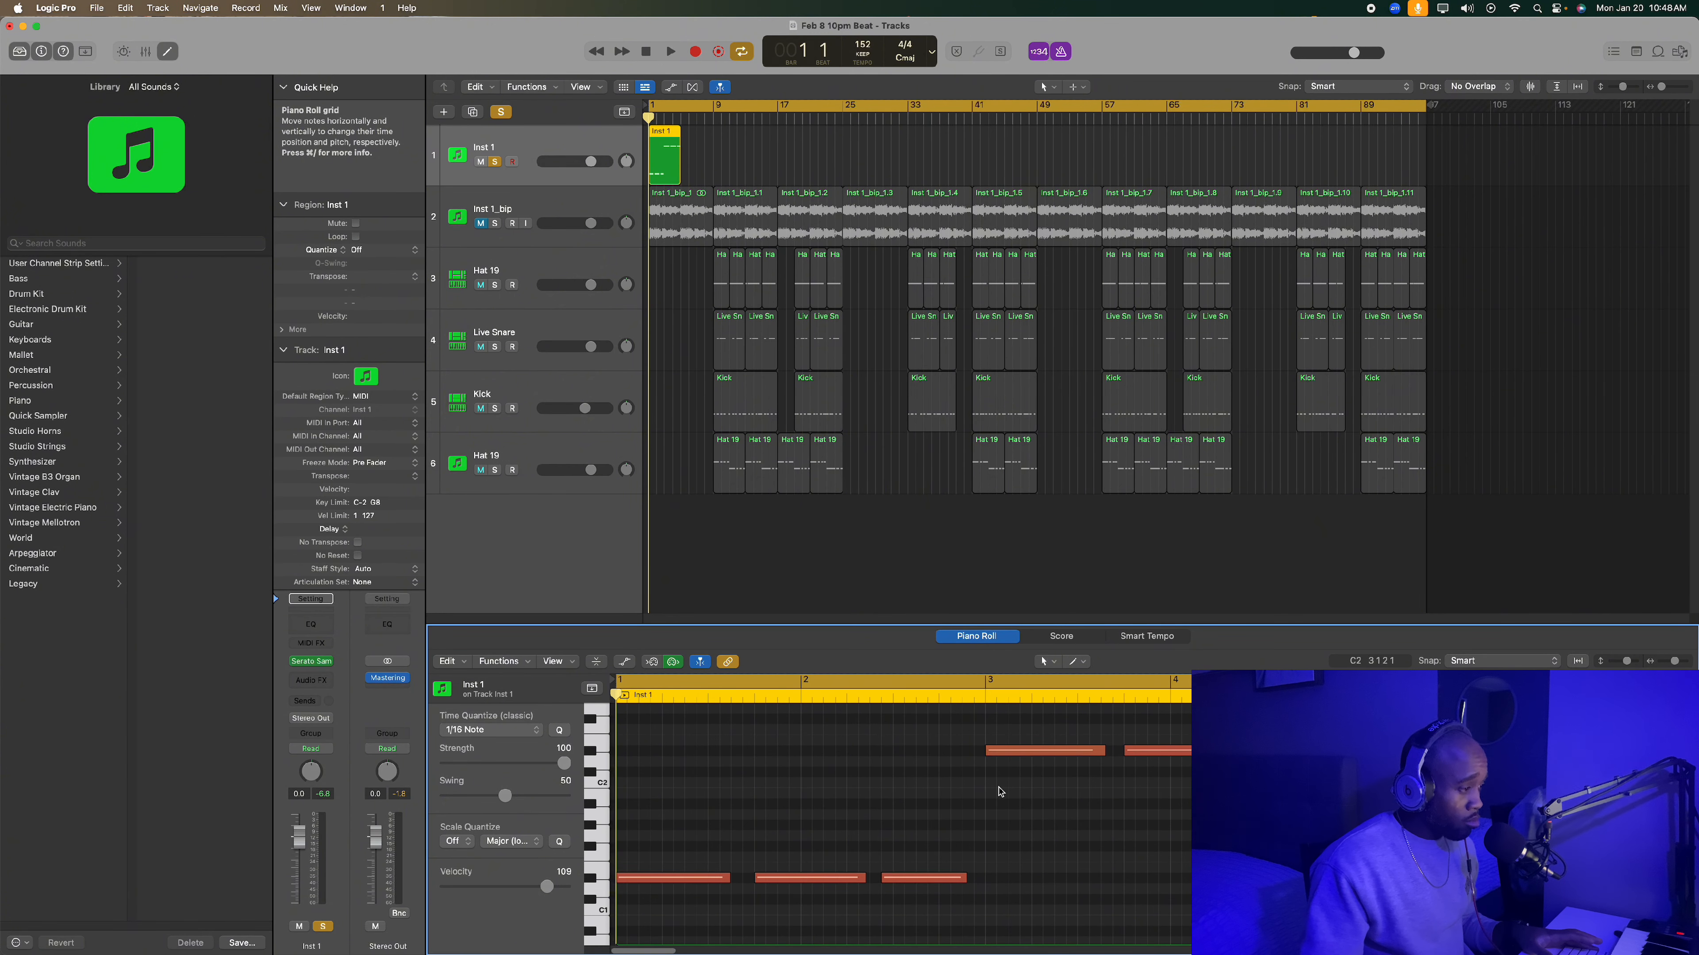
key("space")
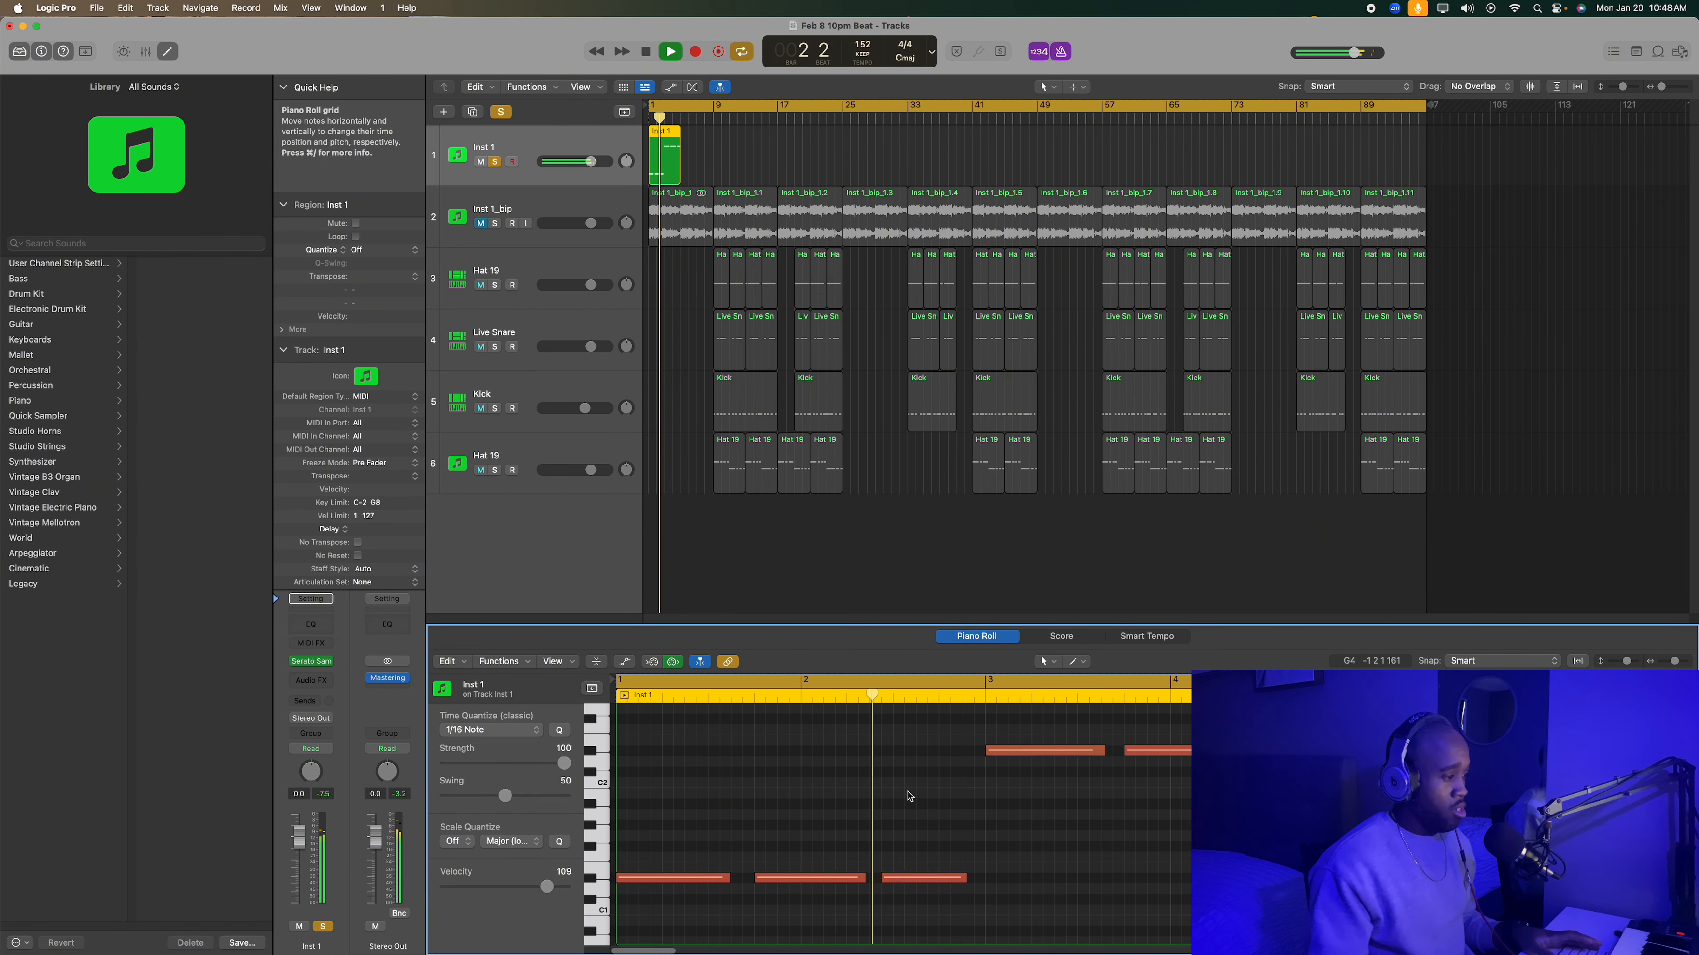
key("space")
left_click_drag(907, 878, 920, 878)
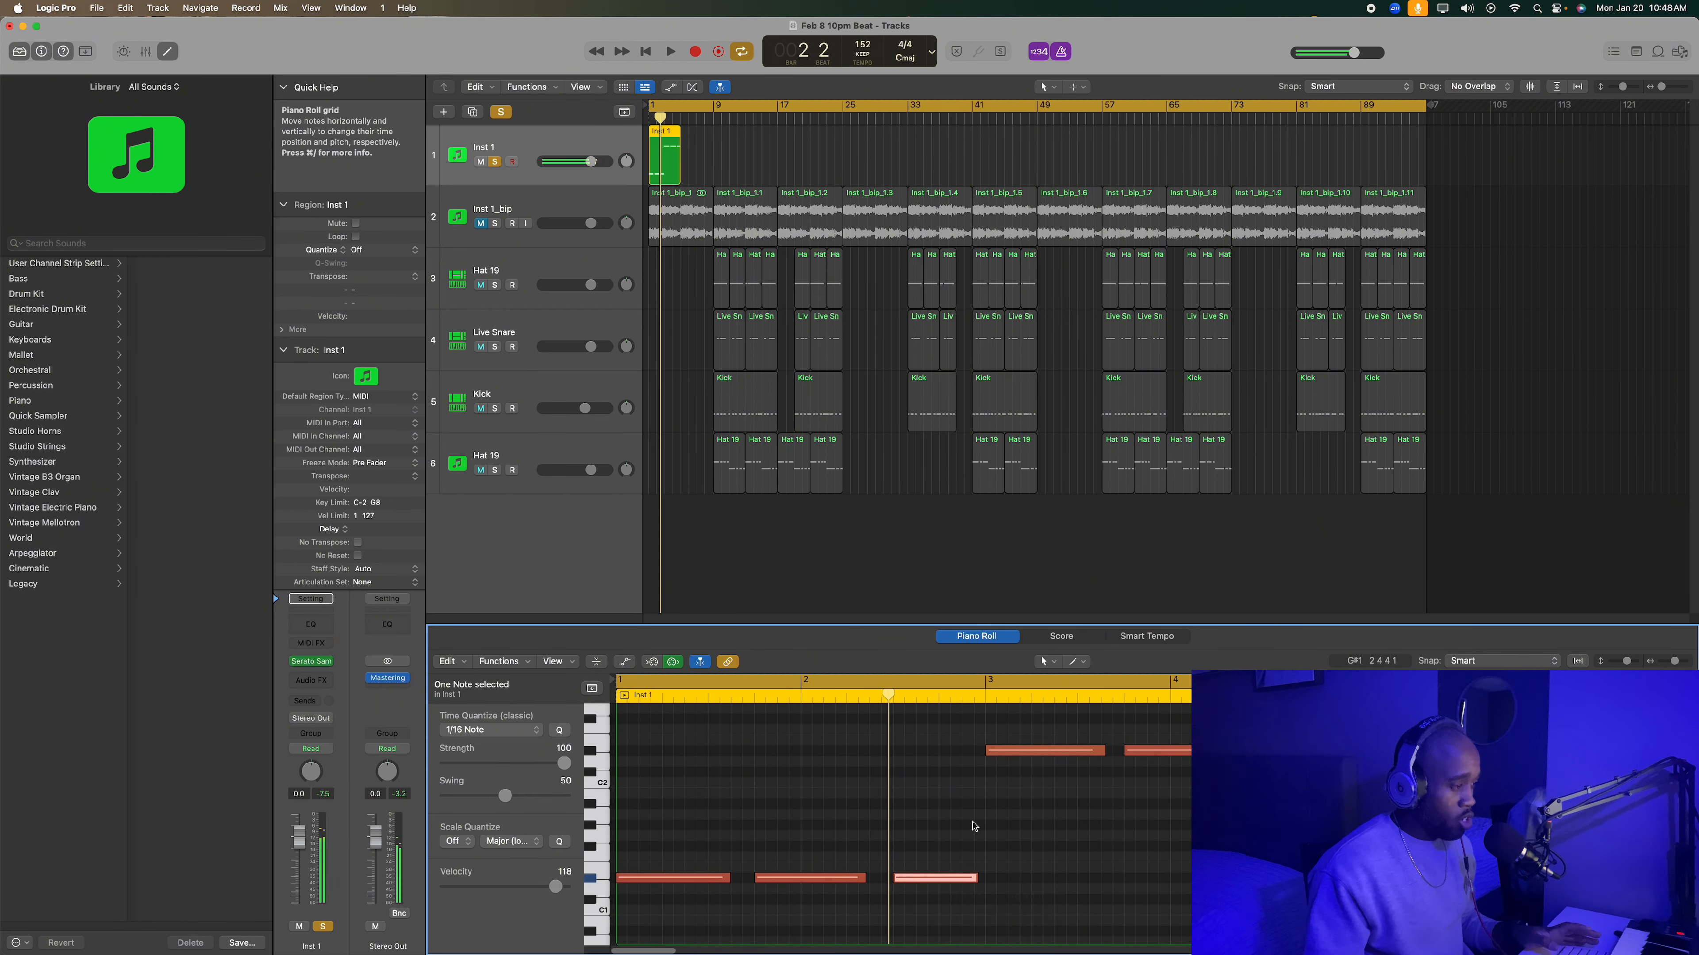
key("space")
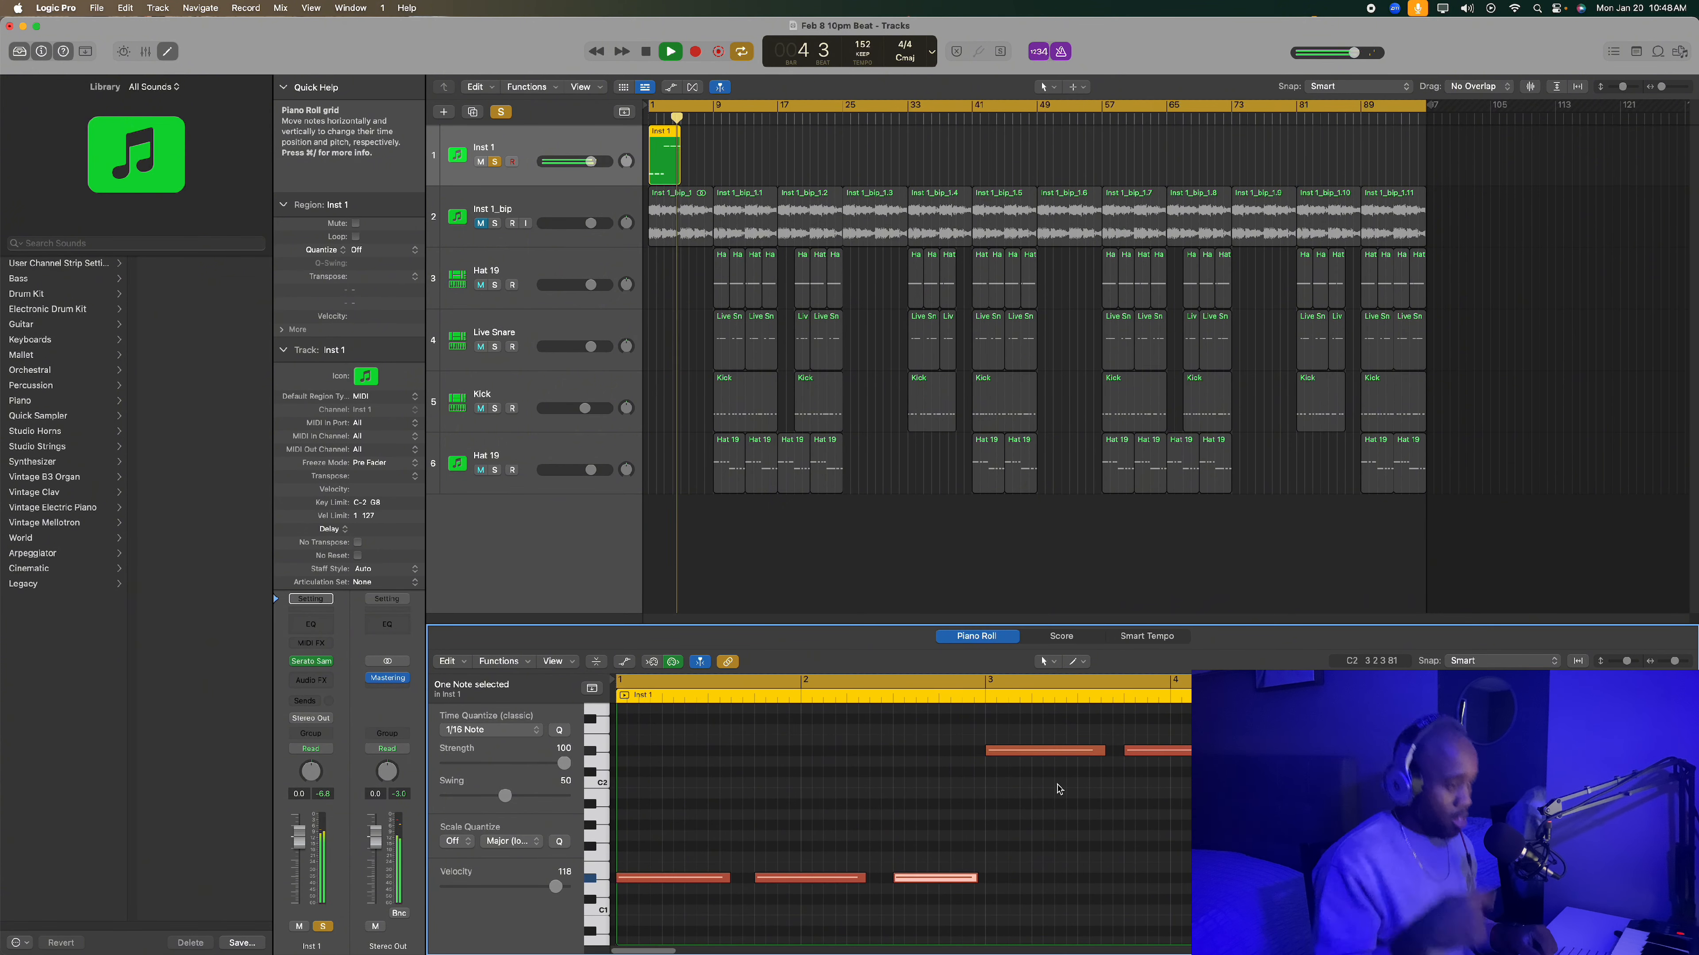
key("space")
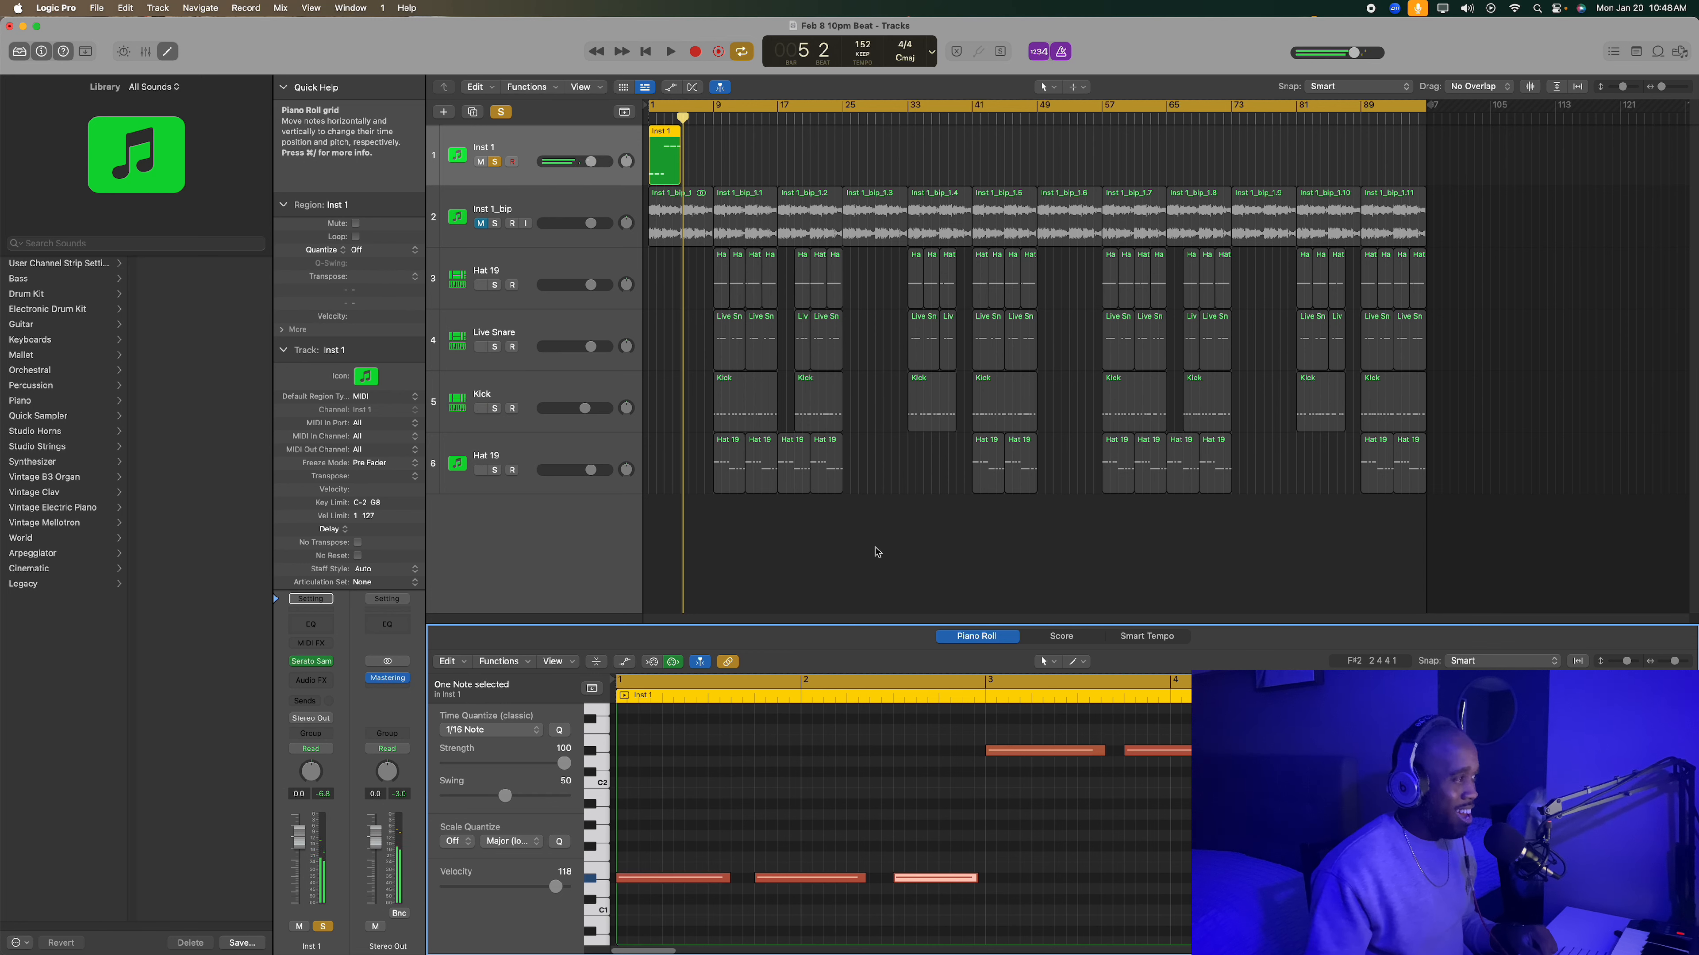
- Copy the Inst 1 region so the copy starts at bar 5, and play both regions from the start
left_click(658, 163)
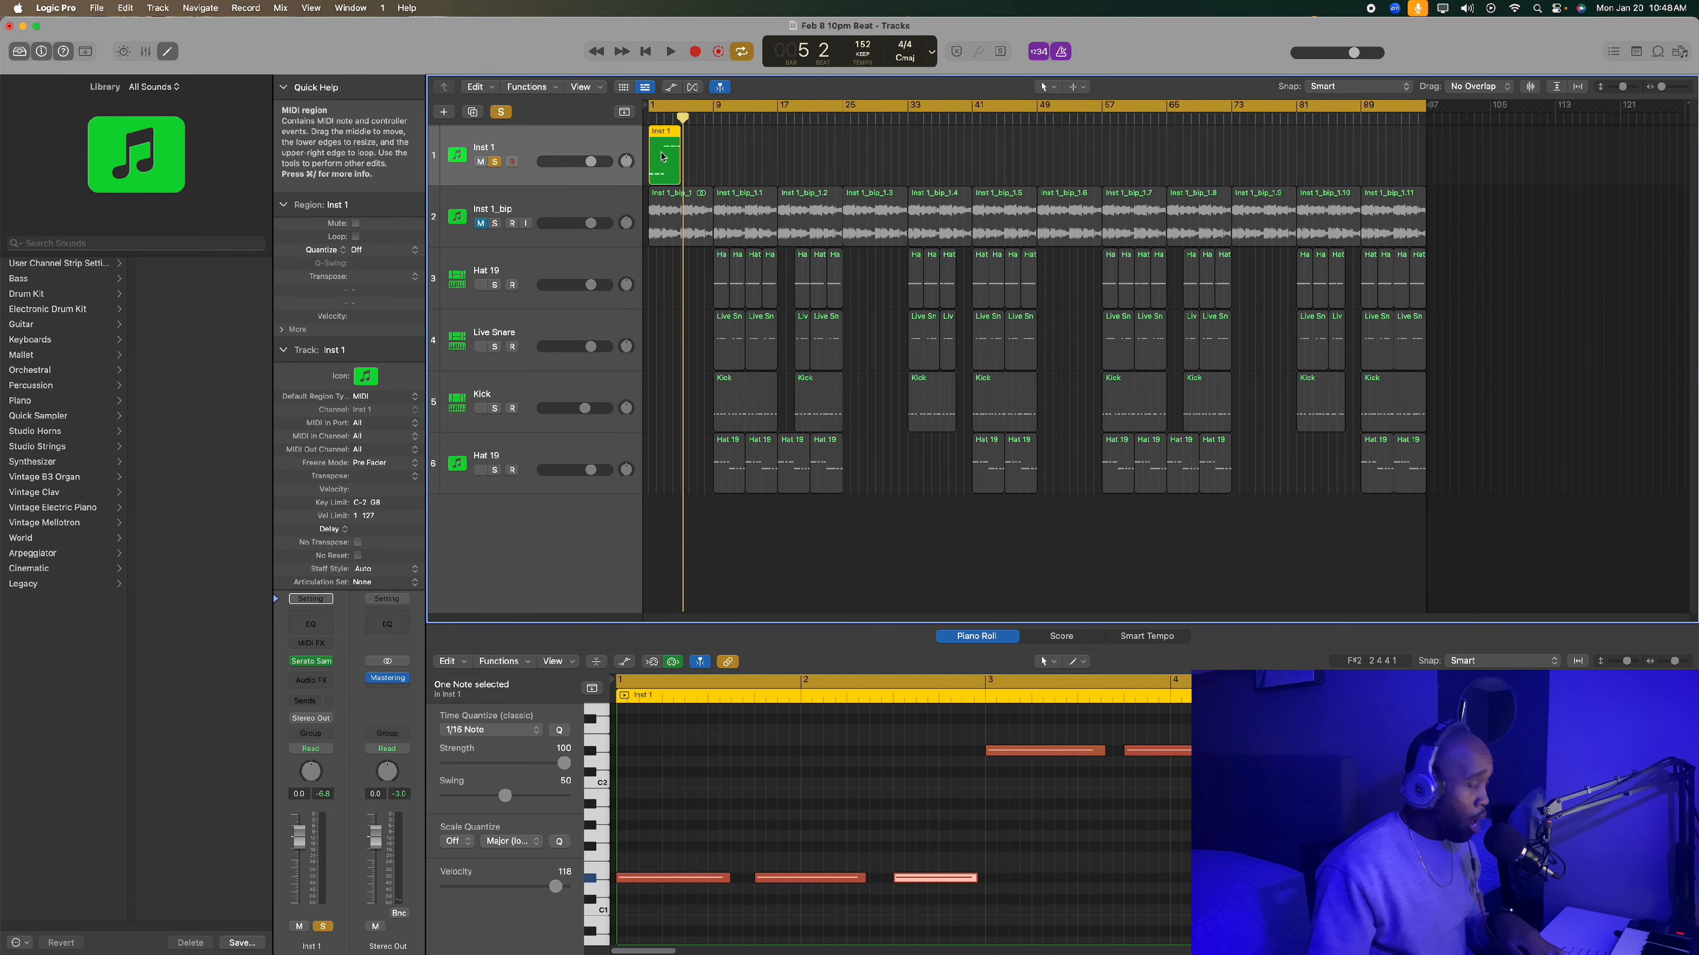
left_click_drag(662, 159, 698, 160)
key("Return")
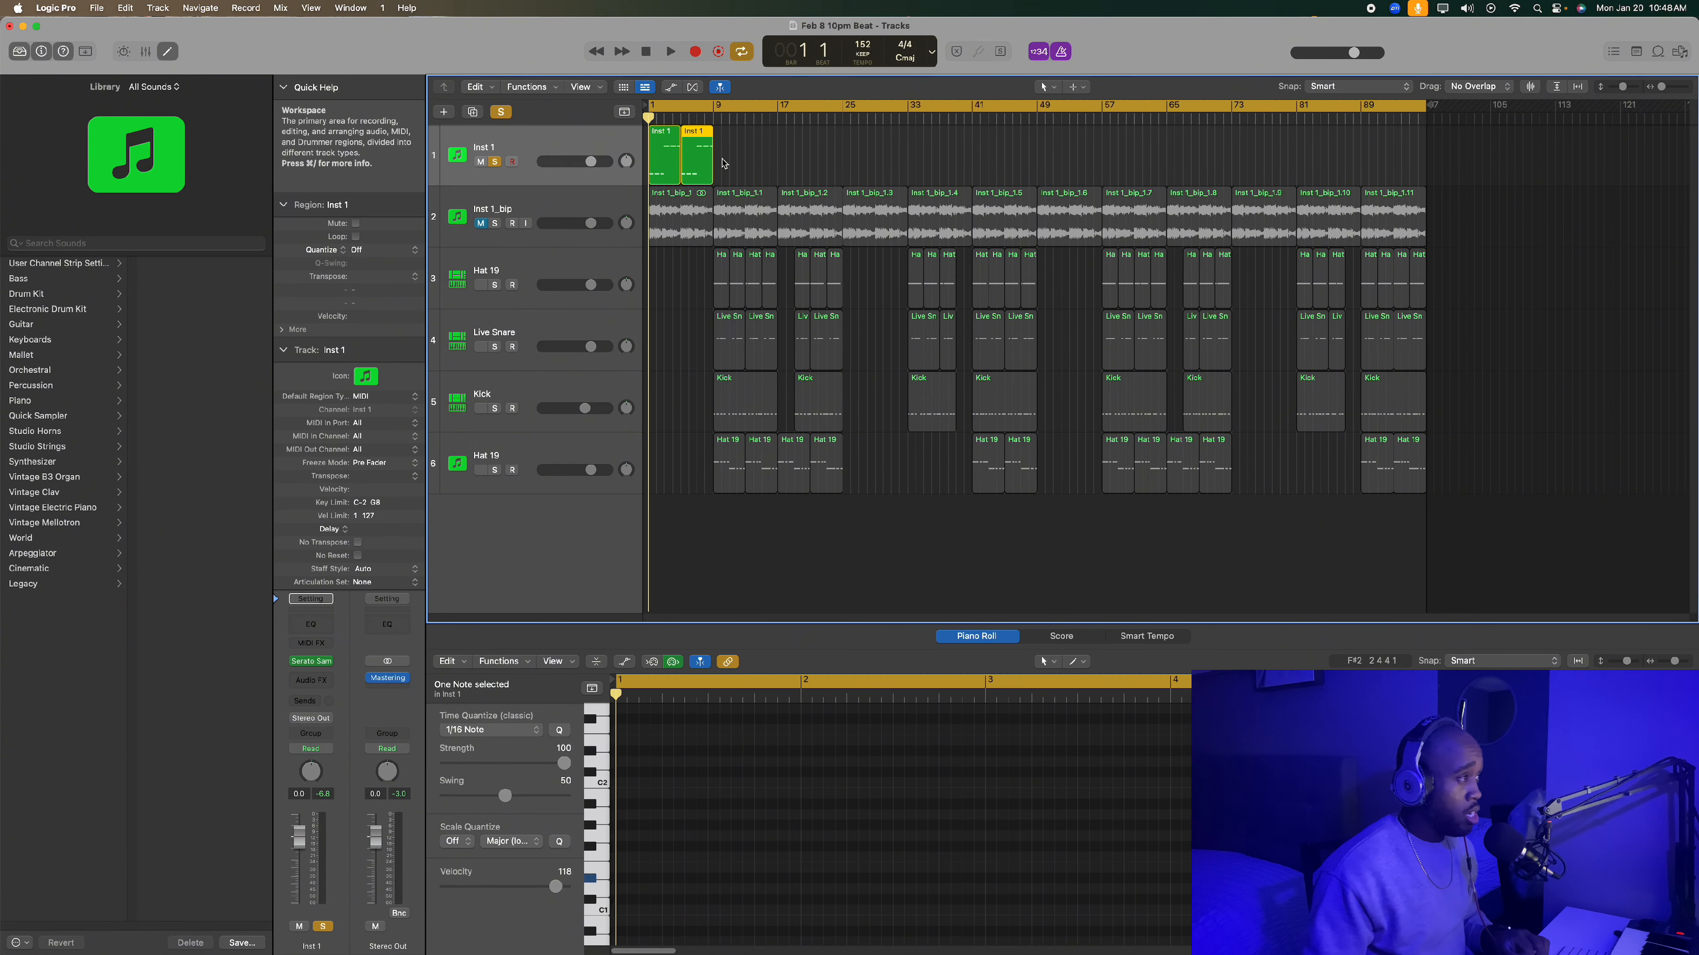
key("space")
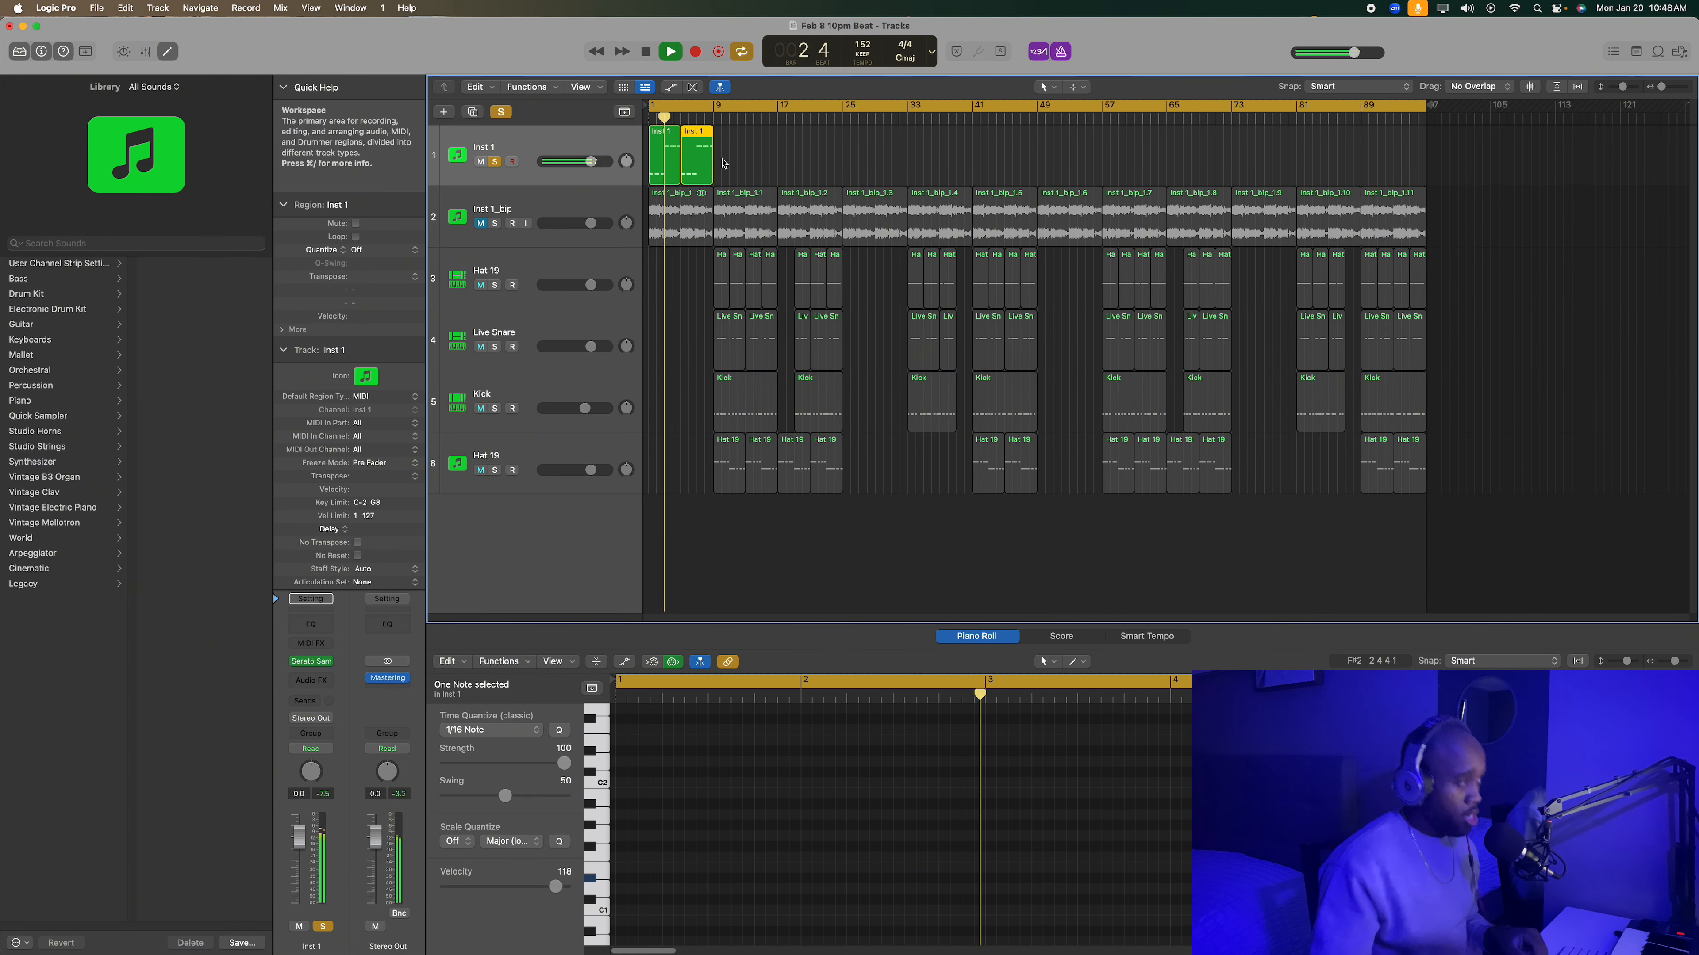
- Select both Inst 1 regions and stop the playback
left_click(724, 163)
left_click_drag(721, 161, 673, 149)
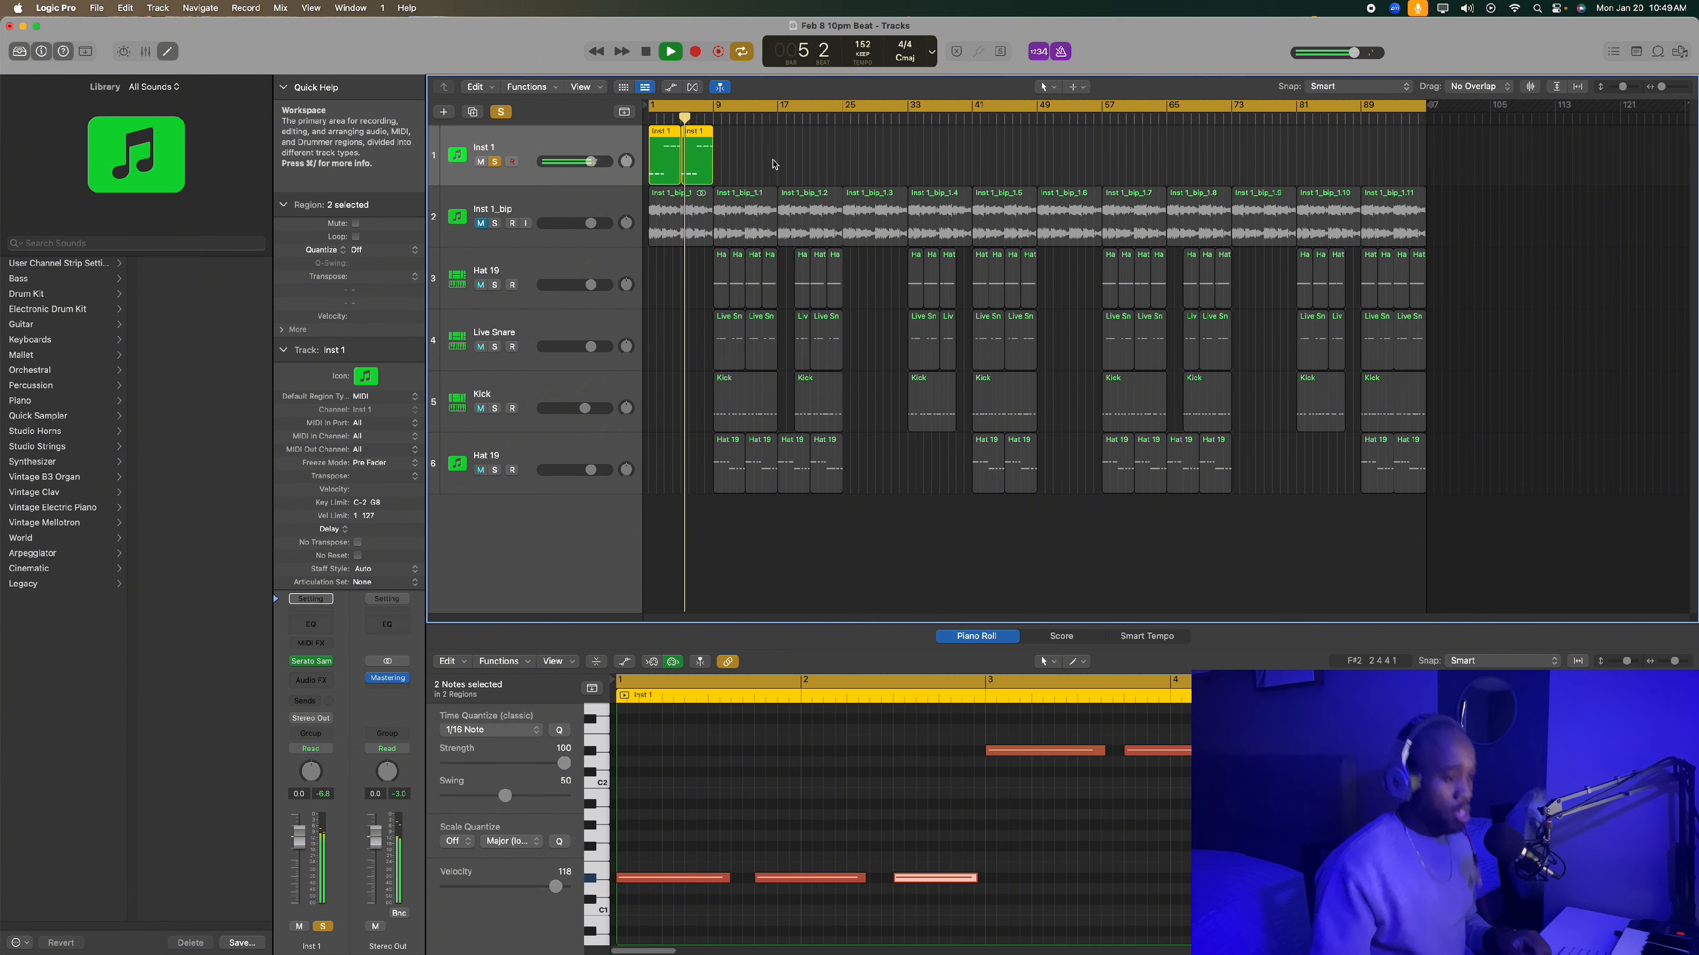
key("space")
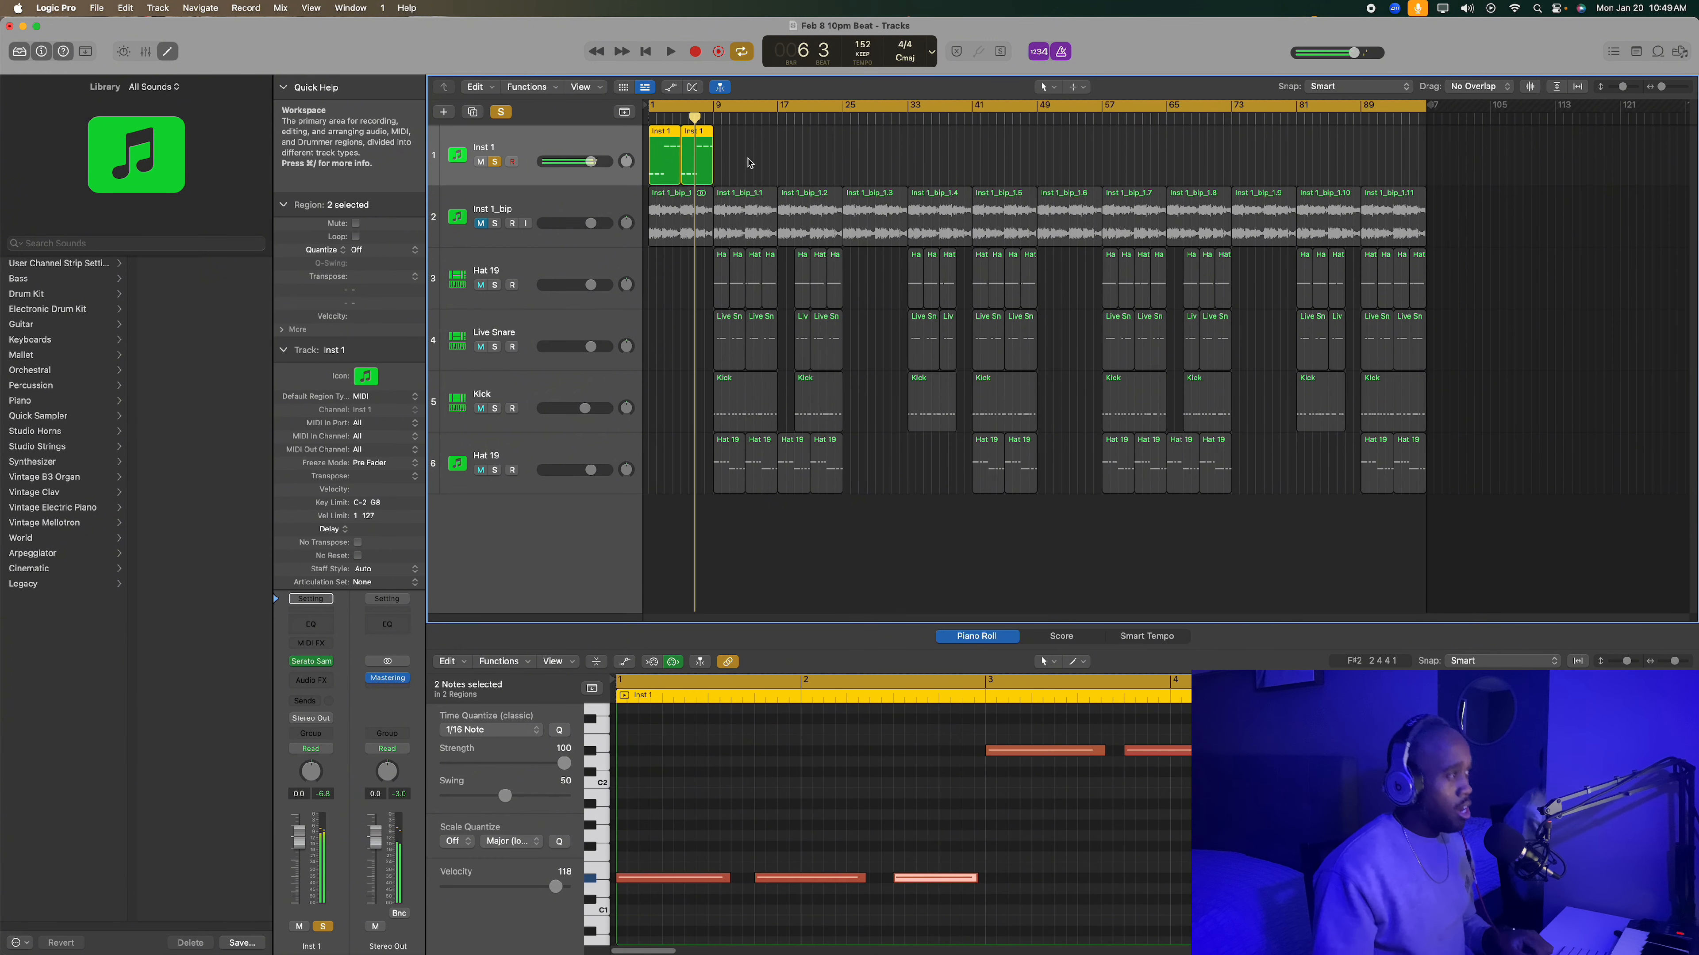
mouse_move(747, 159)
left_mouse_down()
mouse_move(692, 169)
mouse_move(740, 166)
left_mouse_up()
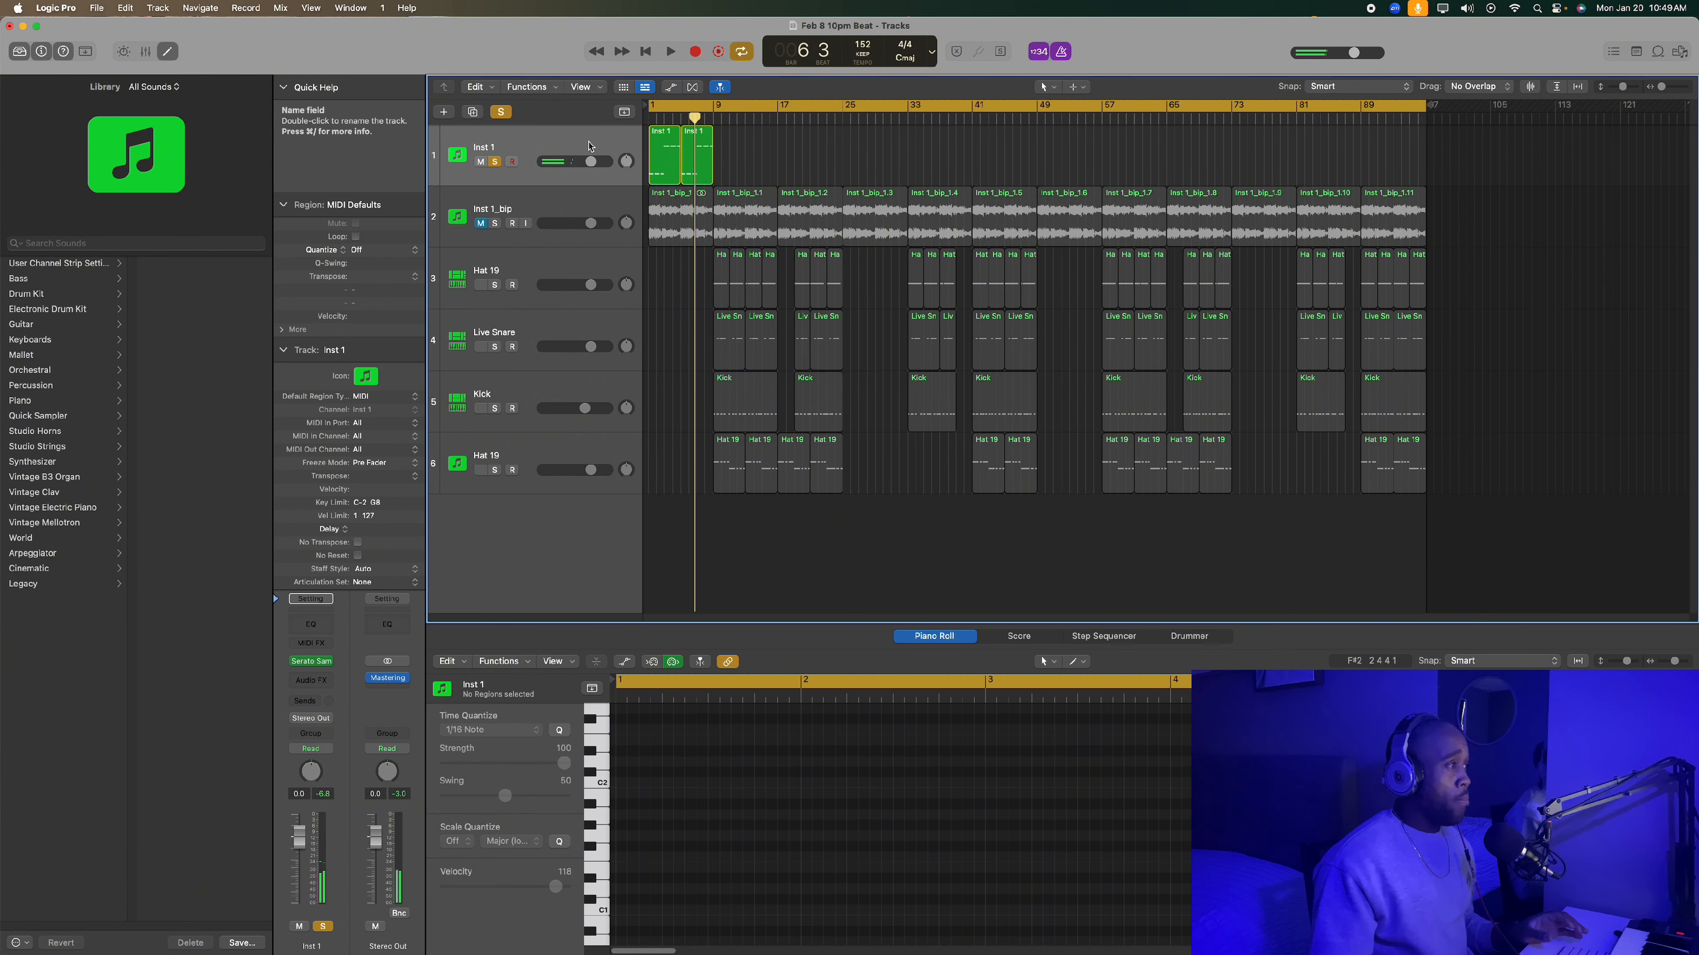
left_click(518, 143)
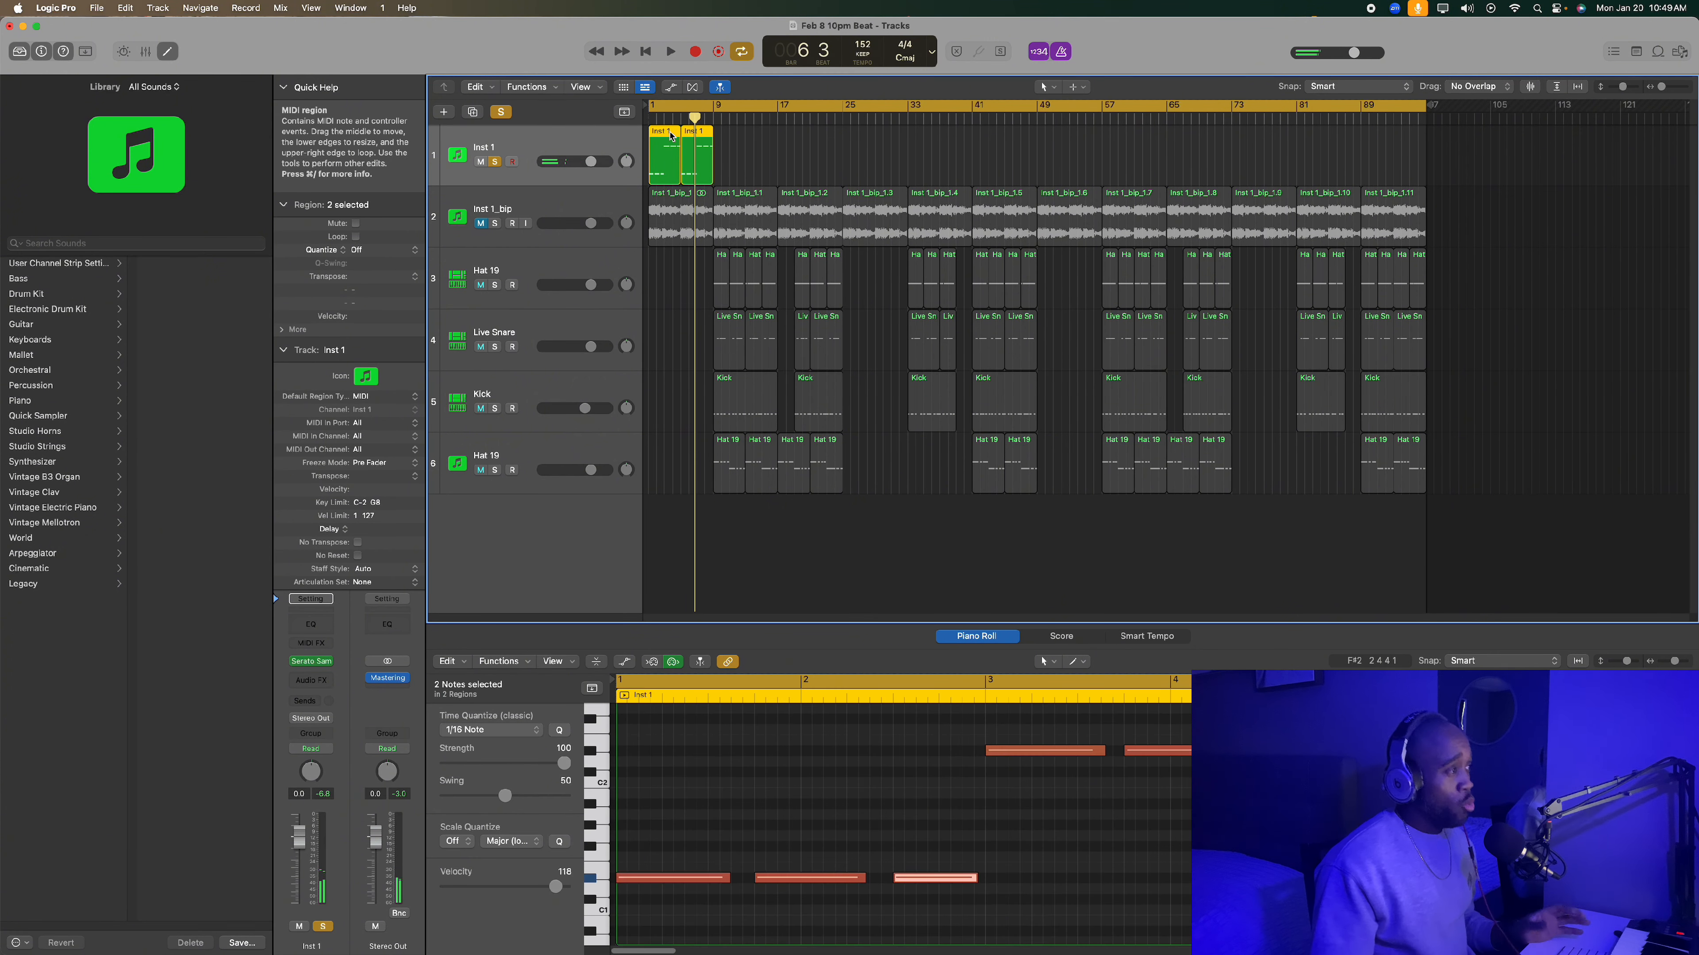
- Set the cycle range to bars 1 to 9 and return the playhead to the start
left_click(660, 107)
left_click_drag(650, 107, 712, 108)
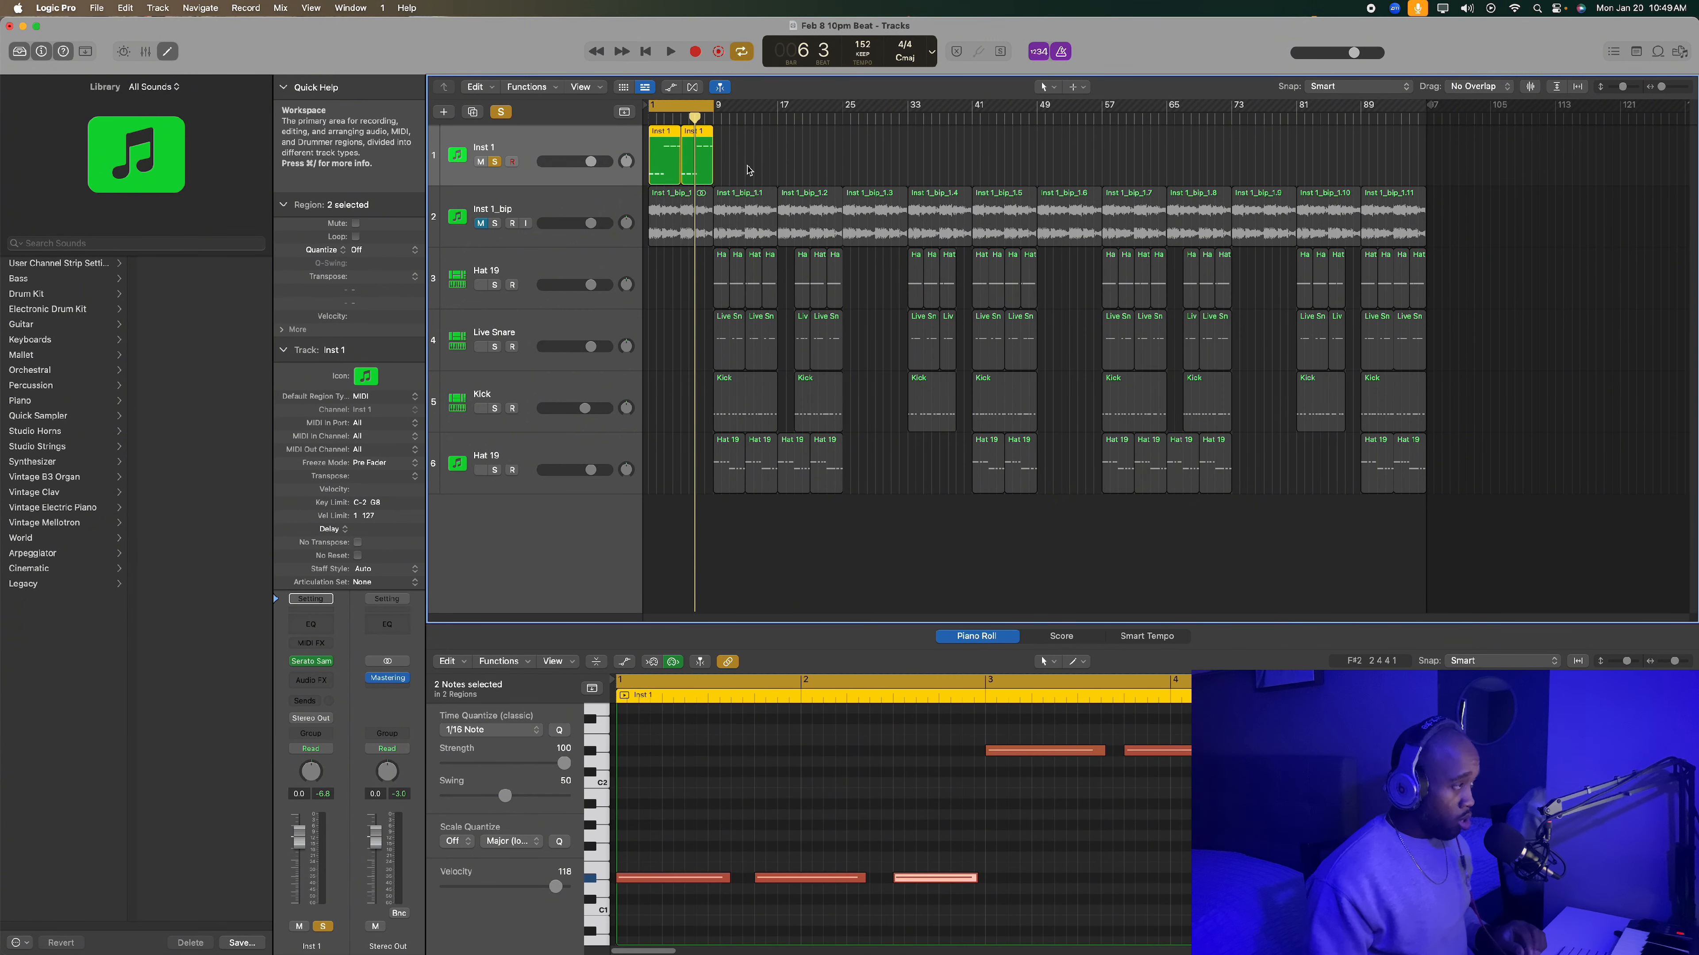
key("space")
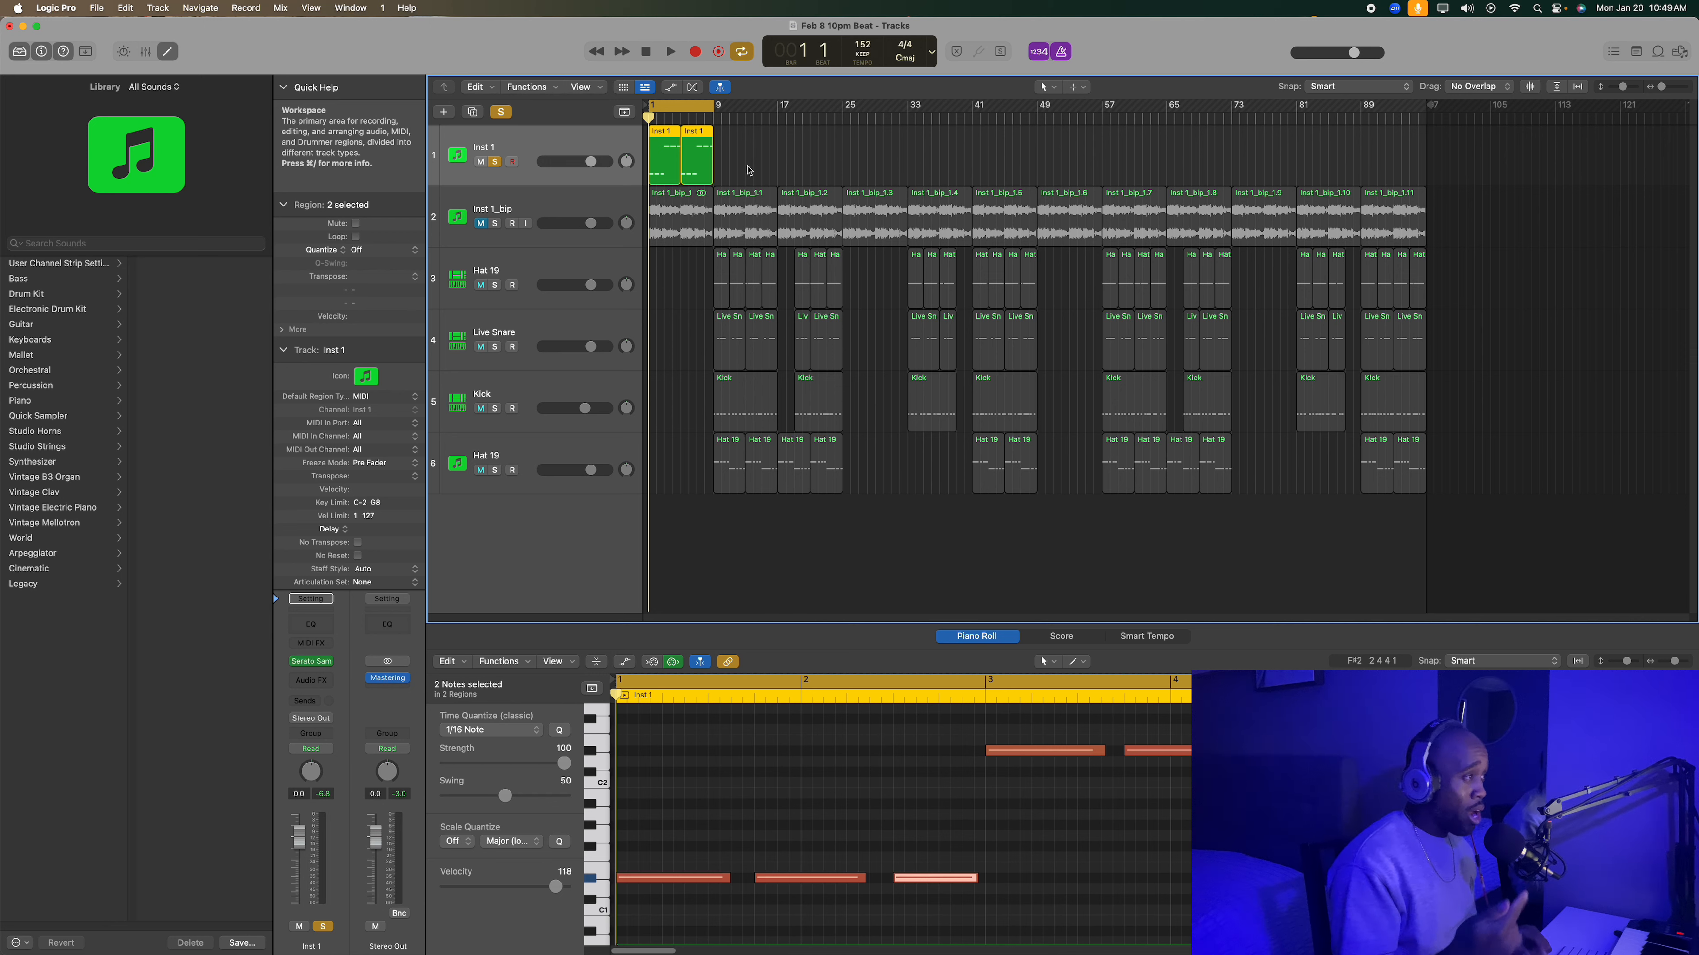
- Bounce the two Inst 1 regions in place to a new track named Inst 1_bip, muting the source, with Overload Protection Only
left_click(748, 170)
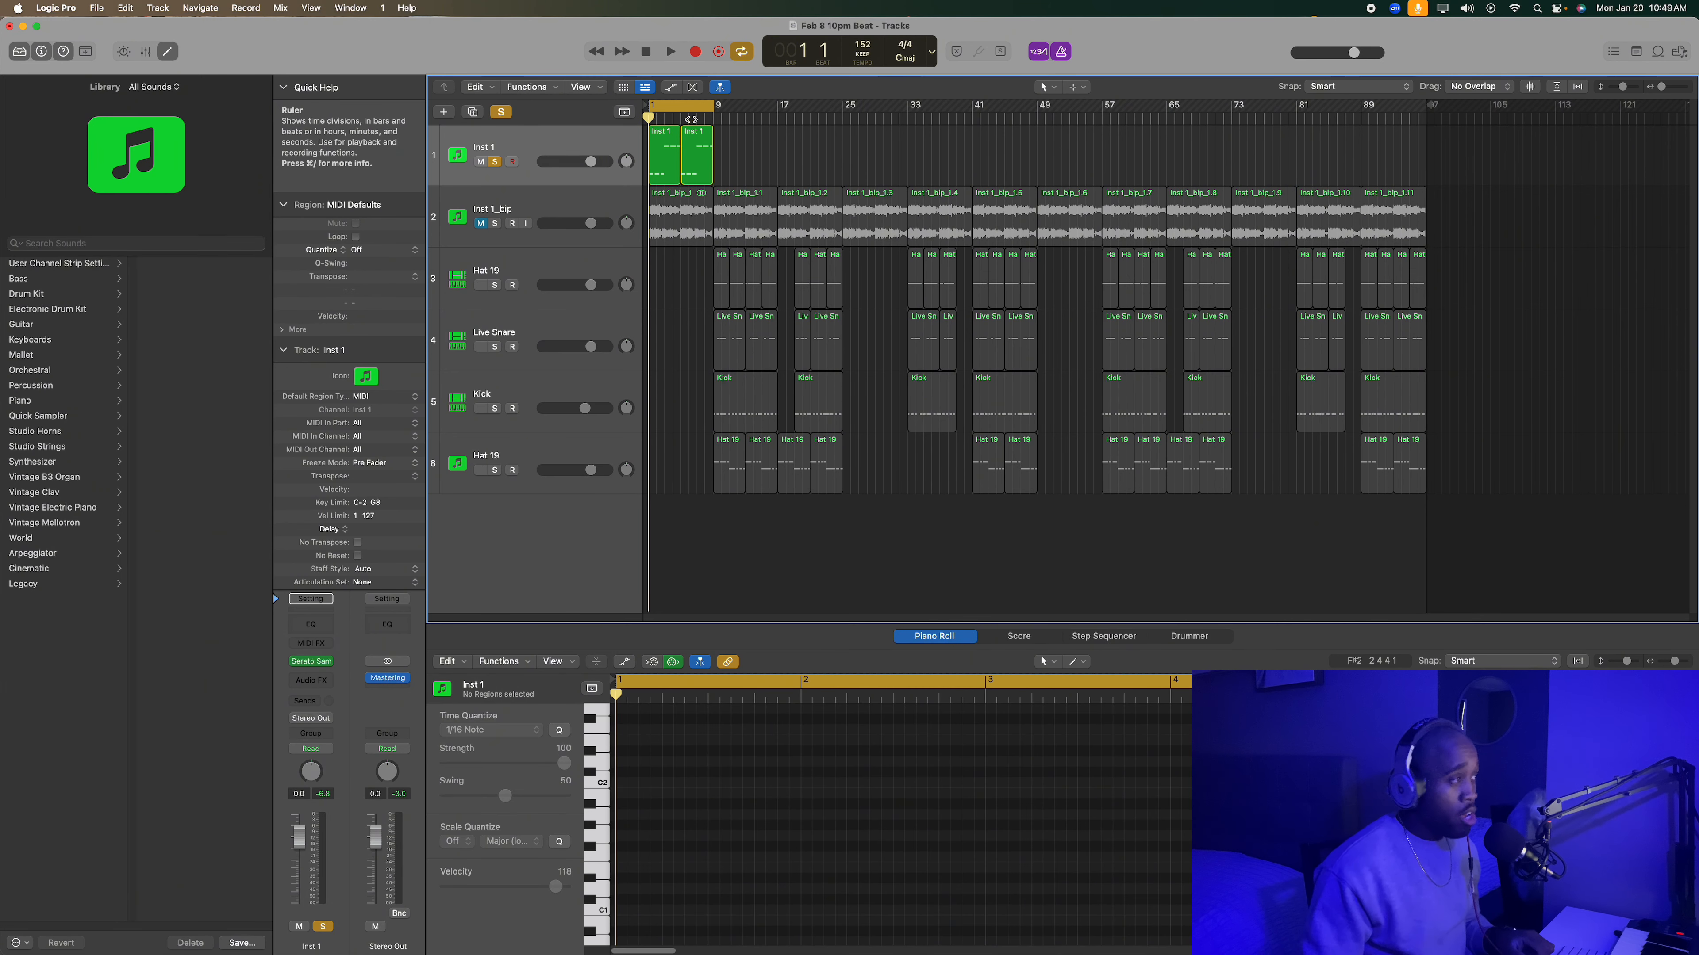
left_click(577, 145)
key("ctrl+b")
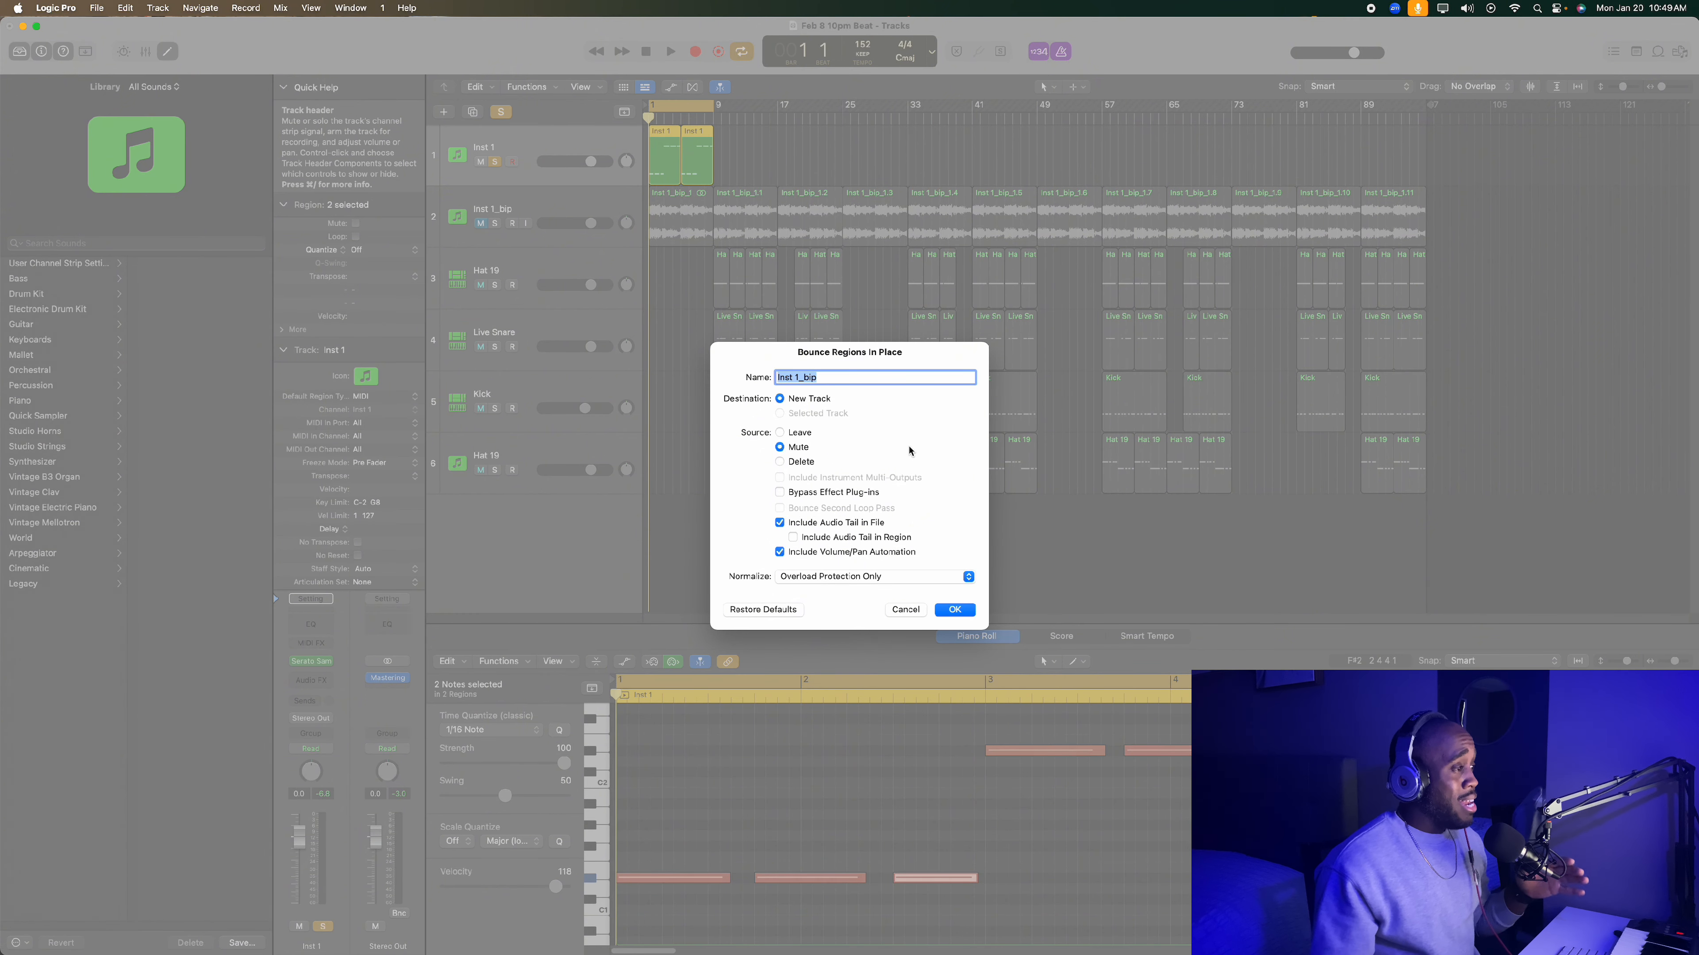
left_click(955, 610)
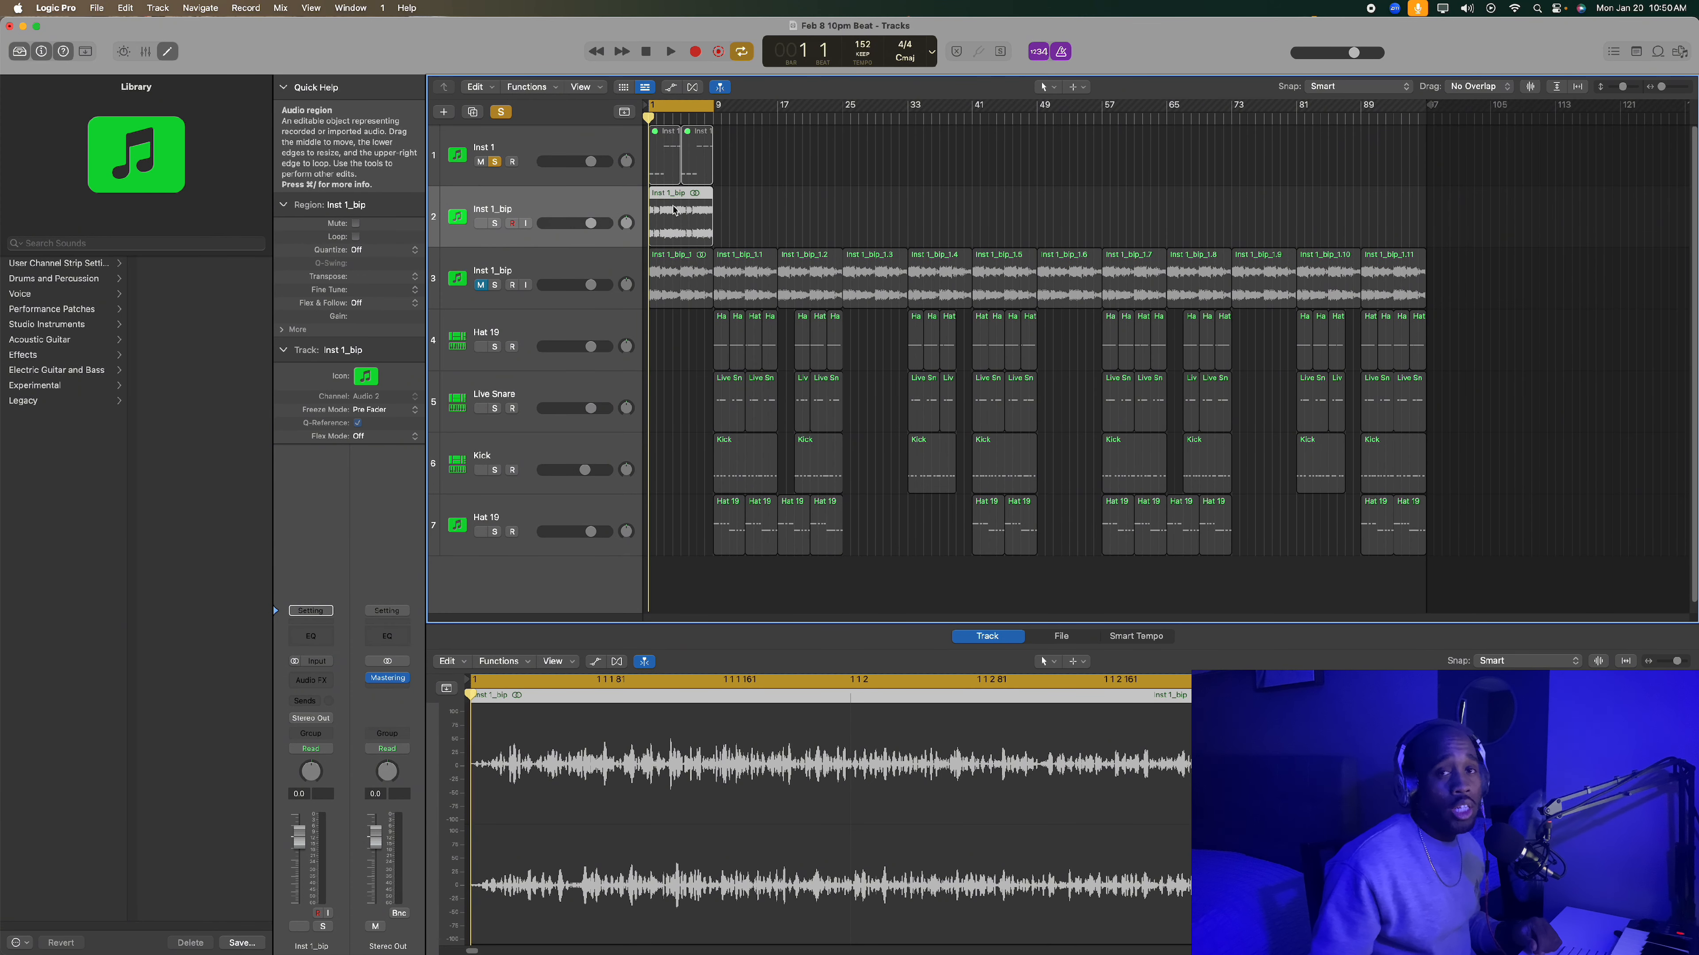
- Solo the new bounced track, play it, and return to the start
key("space")
left_click(513, 224)
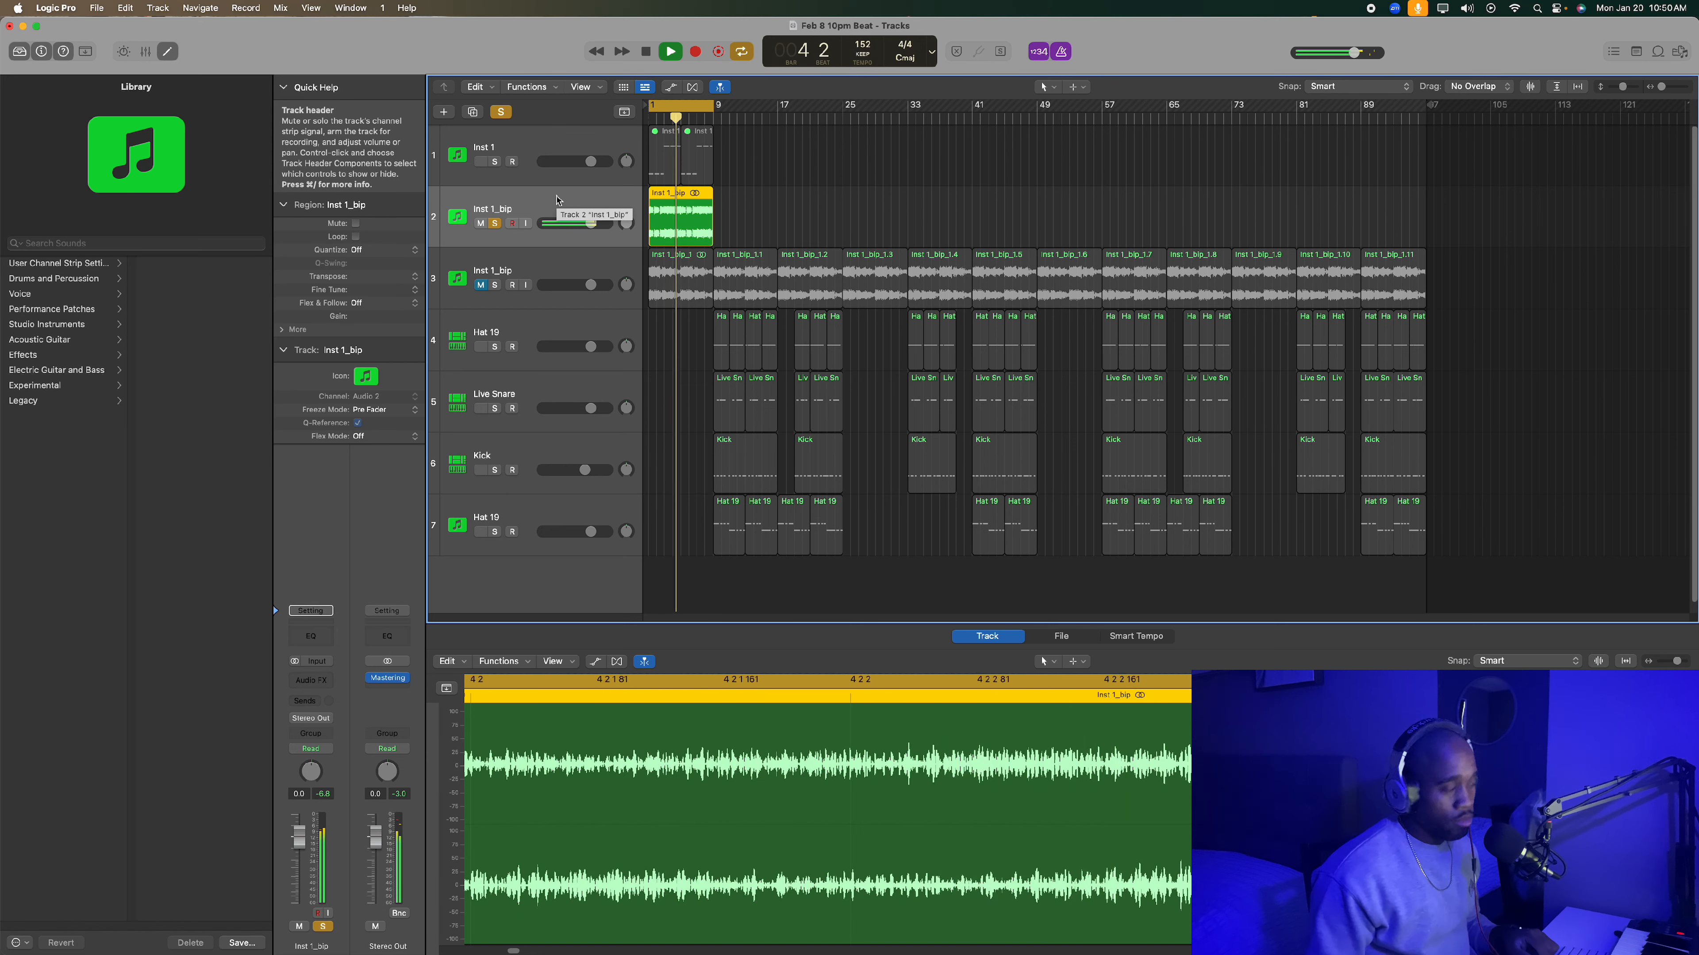
key("space")
key("Return")
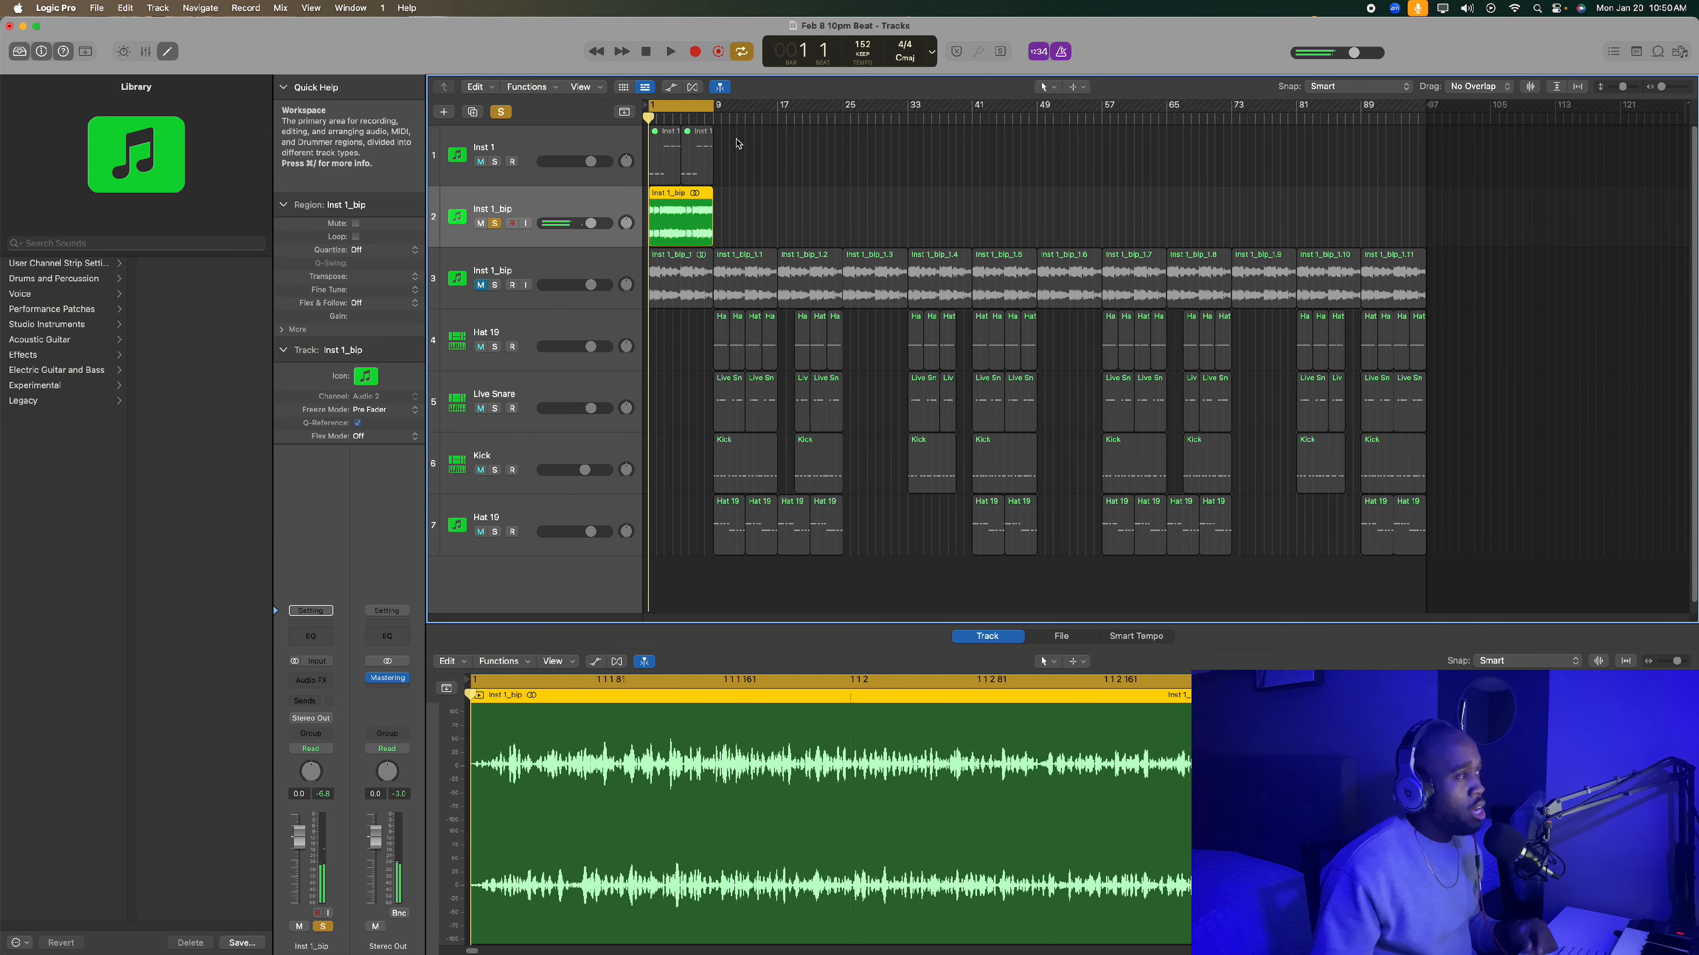
- Delete the two muted Inst 1 regions and the newly bounced audio track
left_click_drag(744, 148, 686, 169)
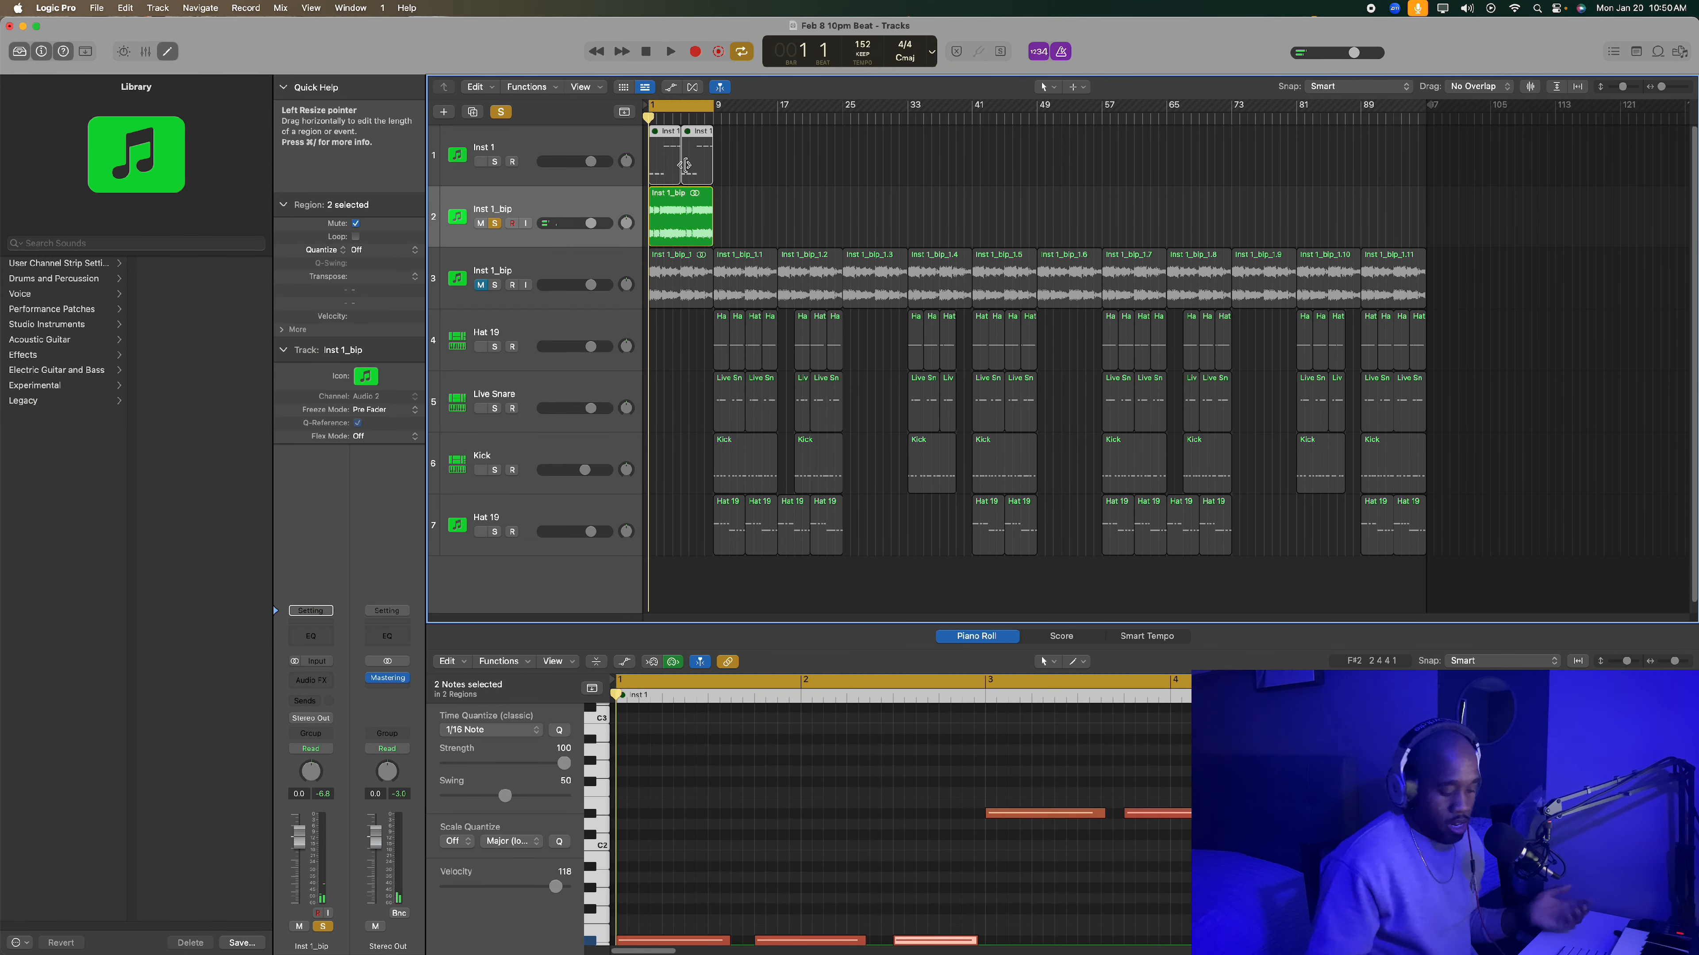
key("Delete")
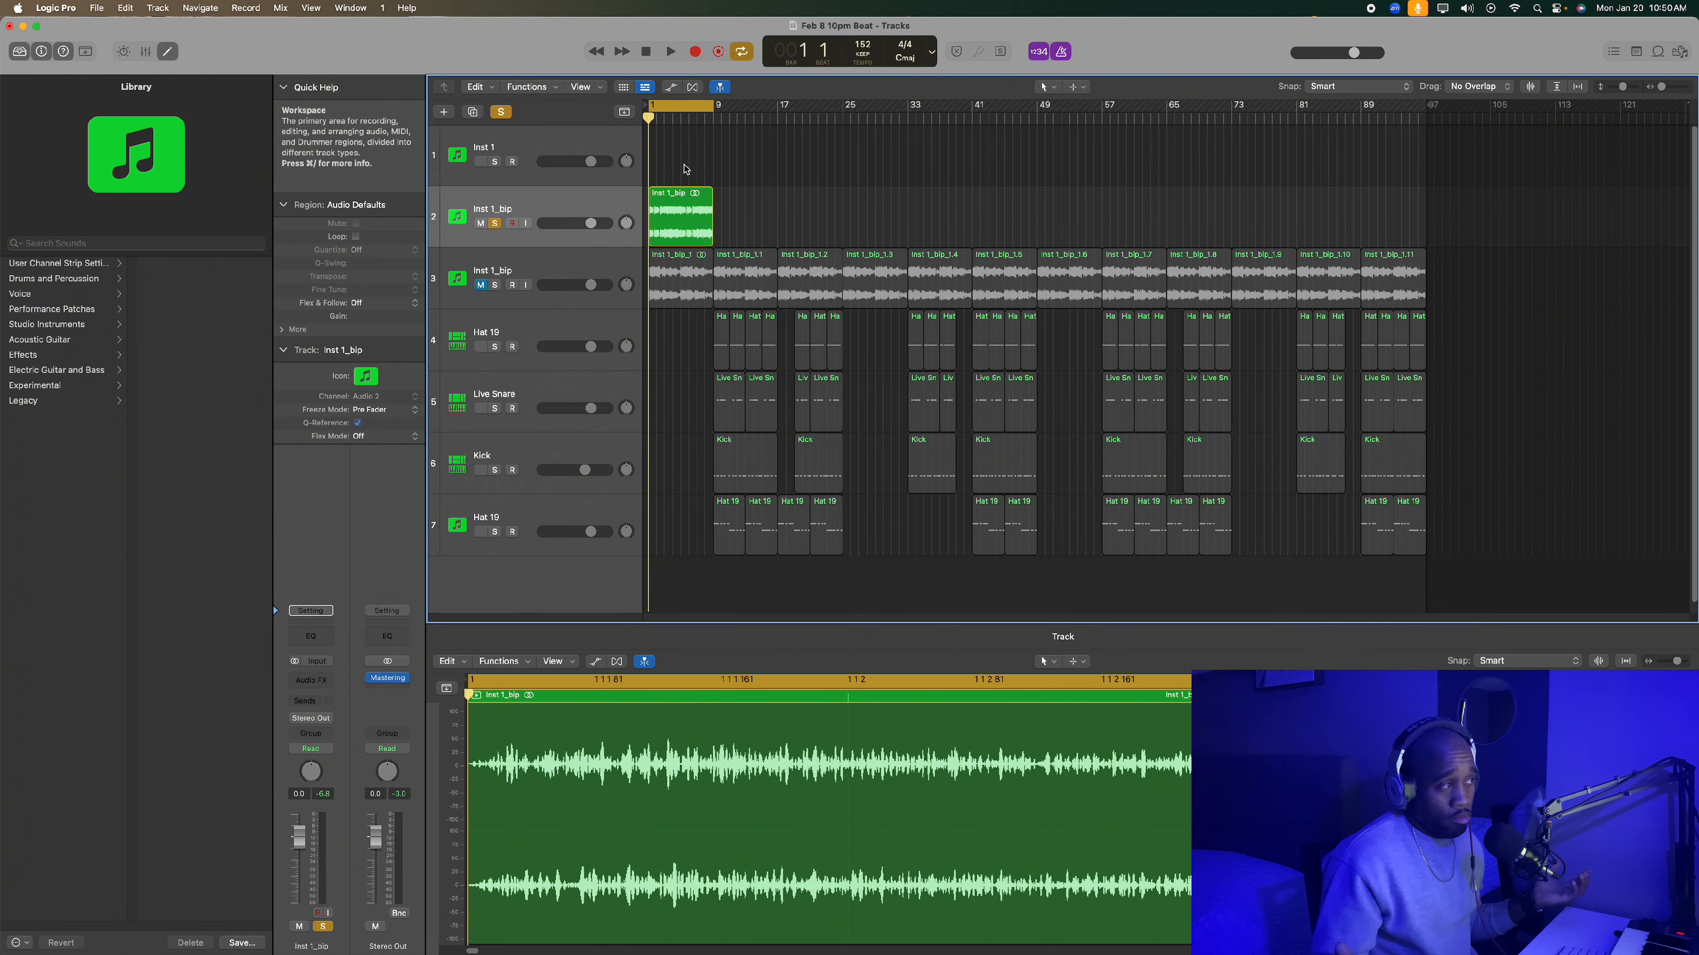
left_click(584, 202)
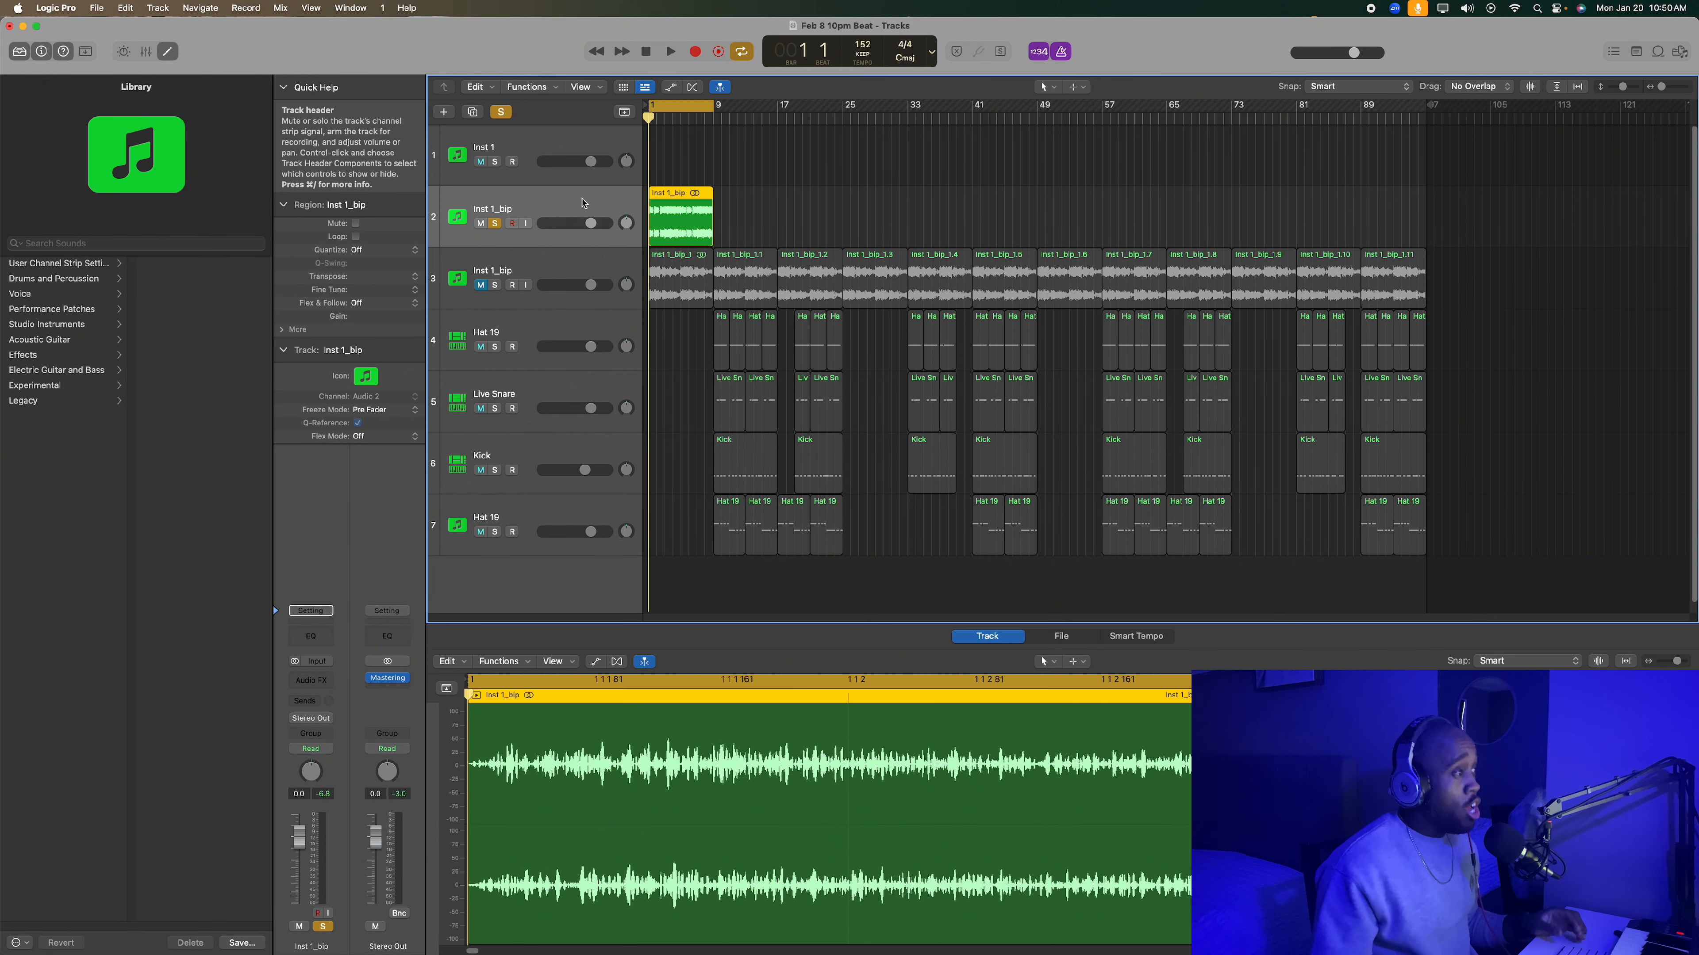
key("super+BackSpace")
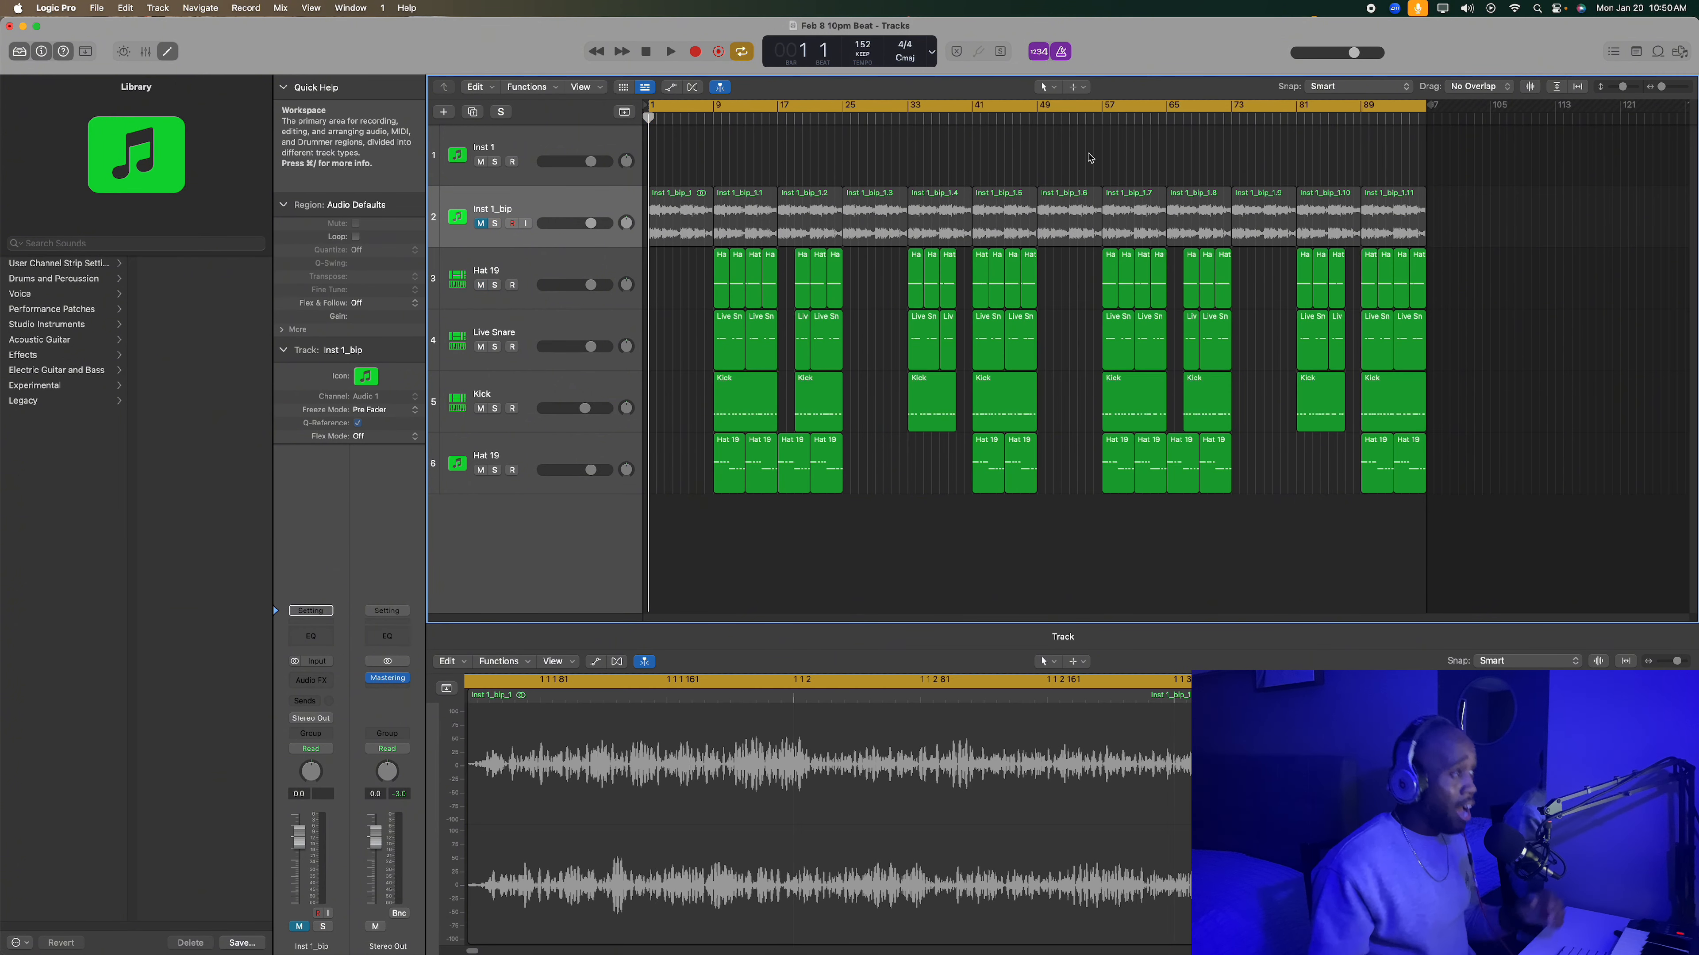
- Unmute and solo the remaining Inst 1_bip track, and play it with the metronome turned off
left_click(557, 202)
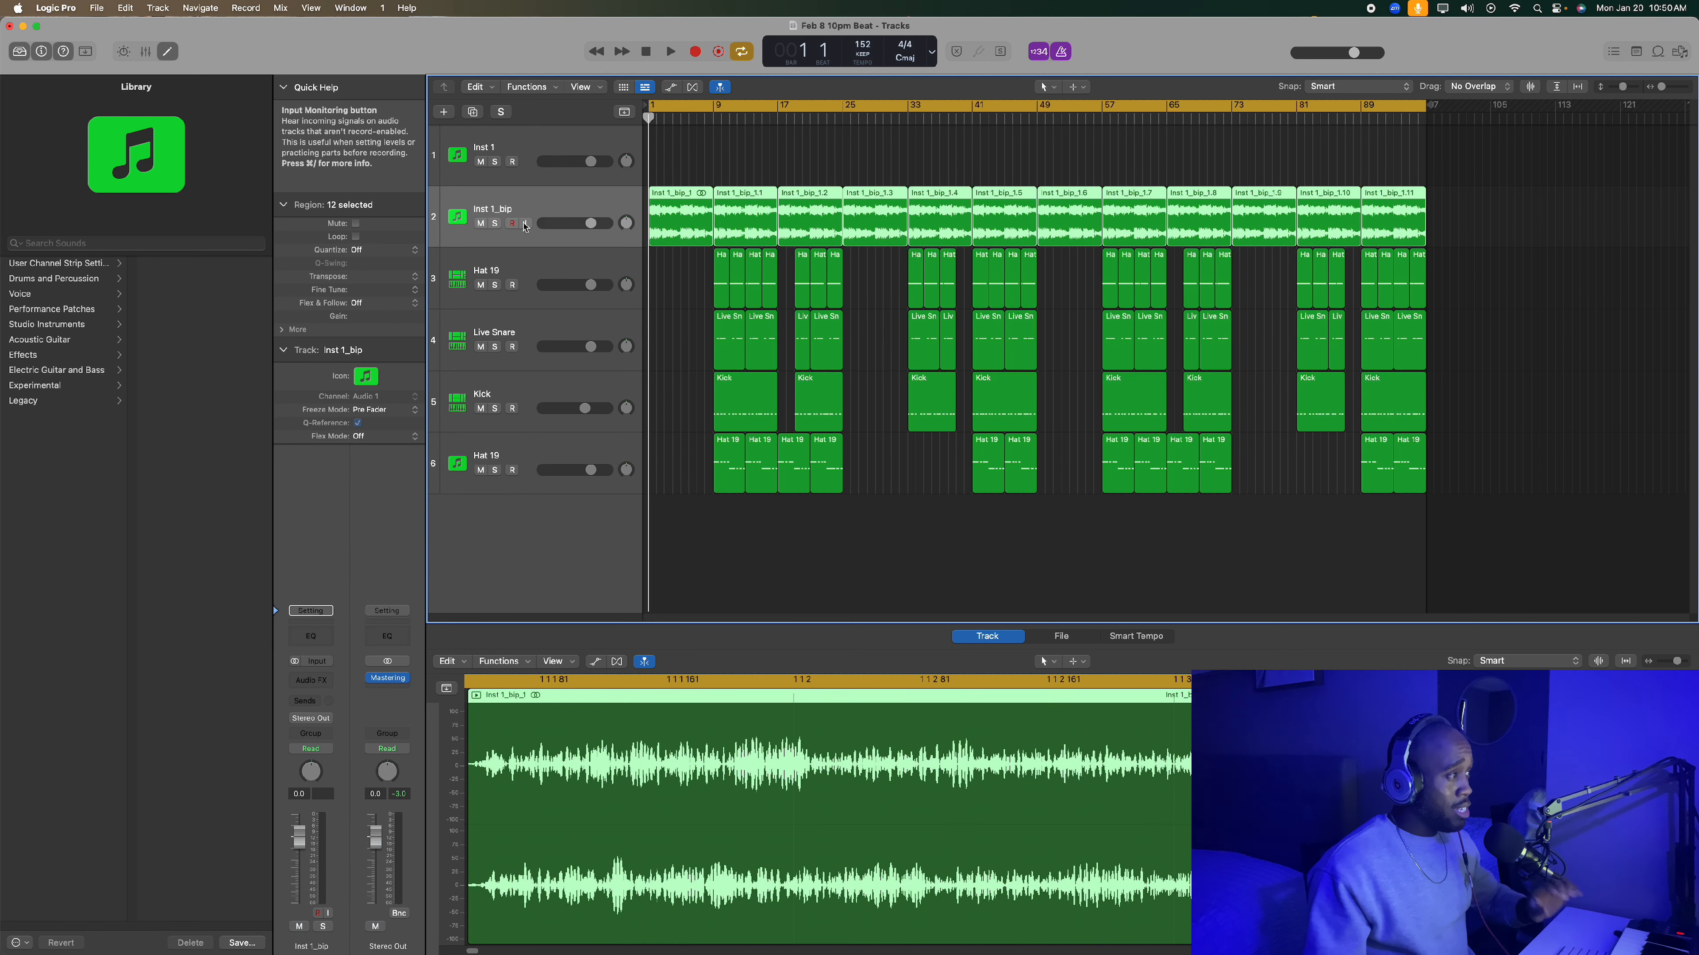
key("s")
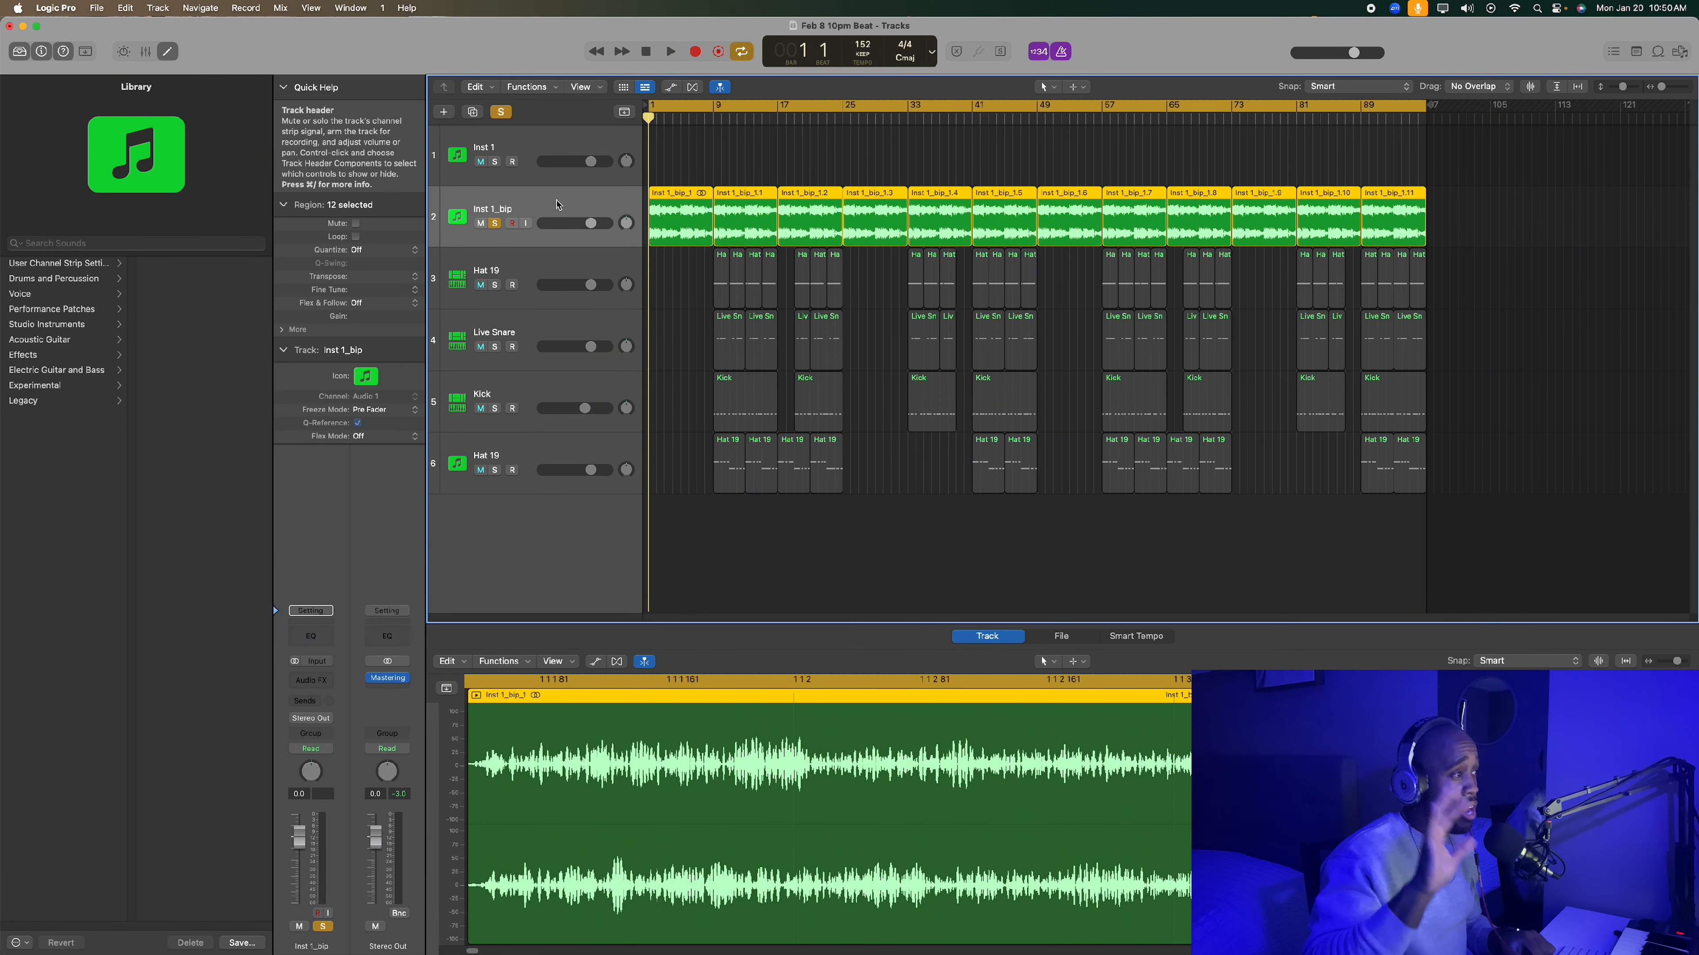
key("space")
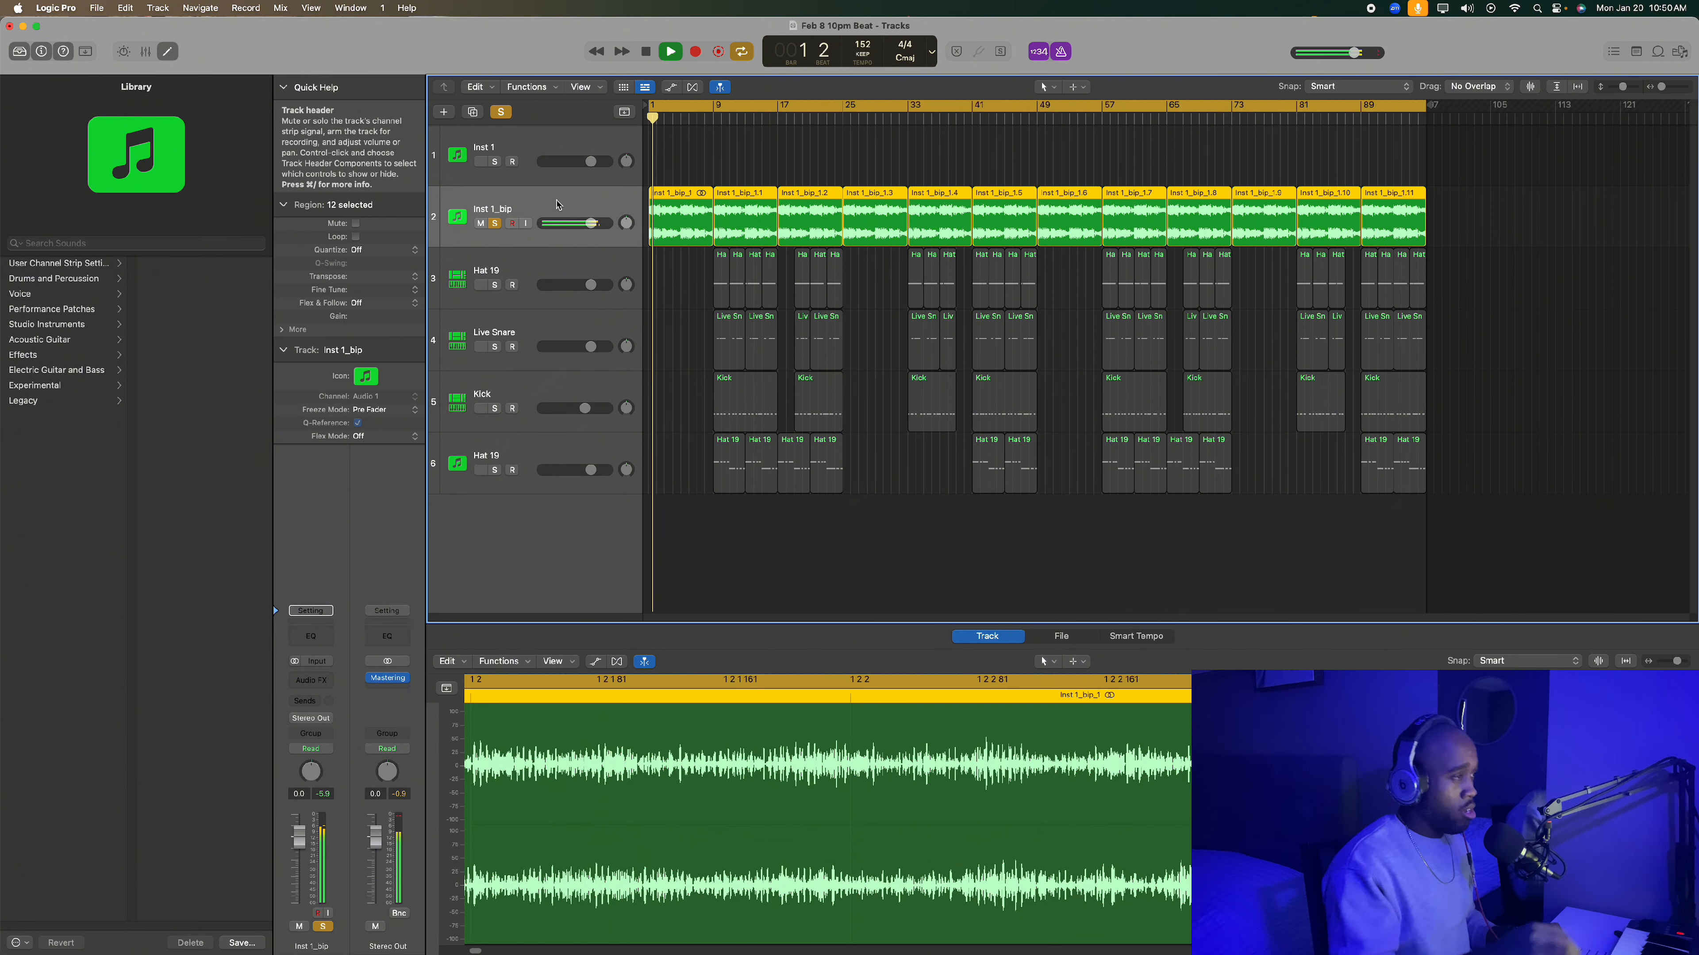
left_click(1062, 51)
key("space")
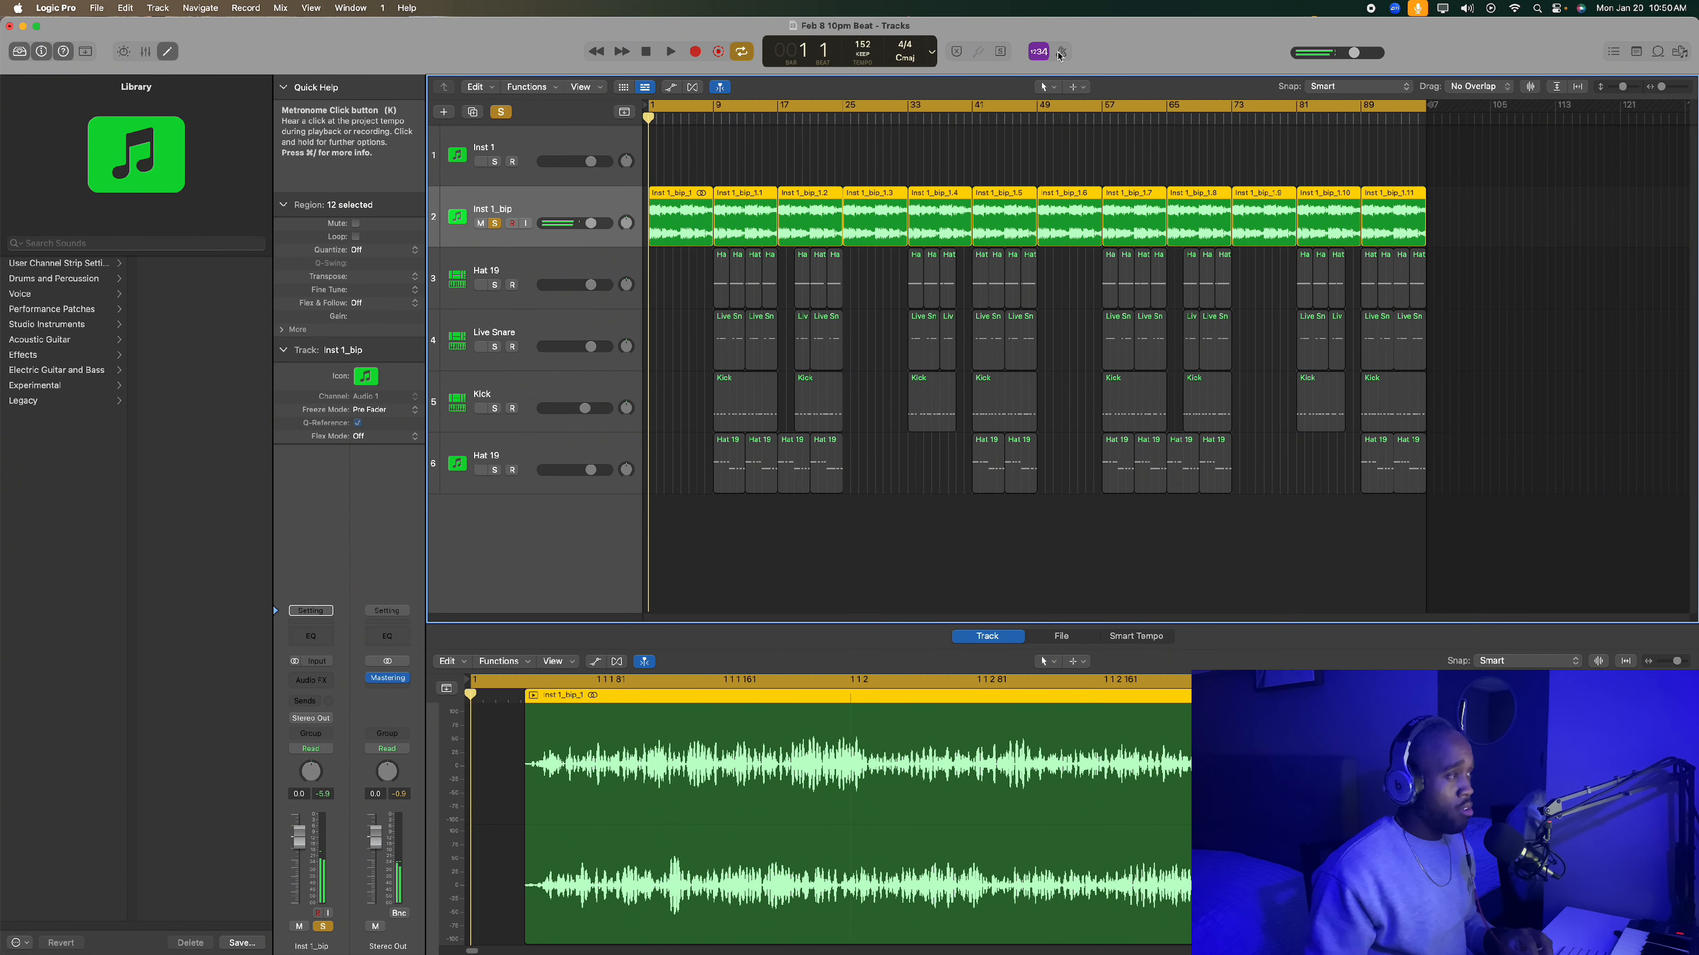
- Switch the control bar display to Custom, stop playback, and return to the start
left_click(932, 52)
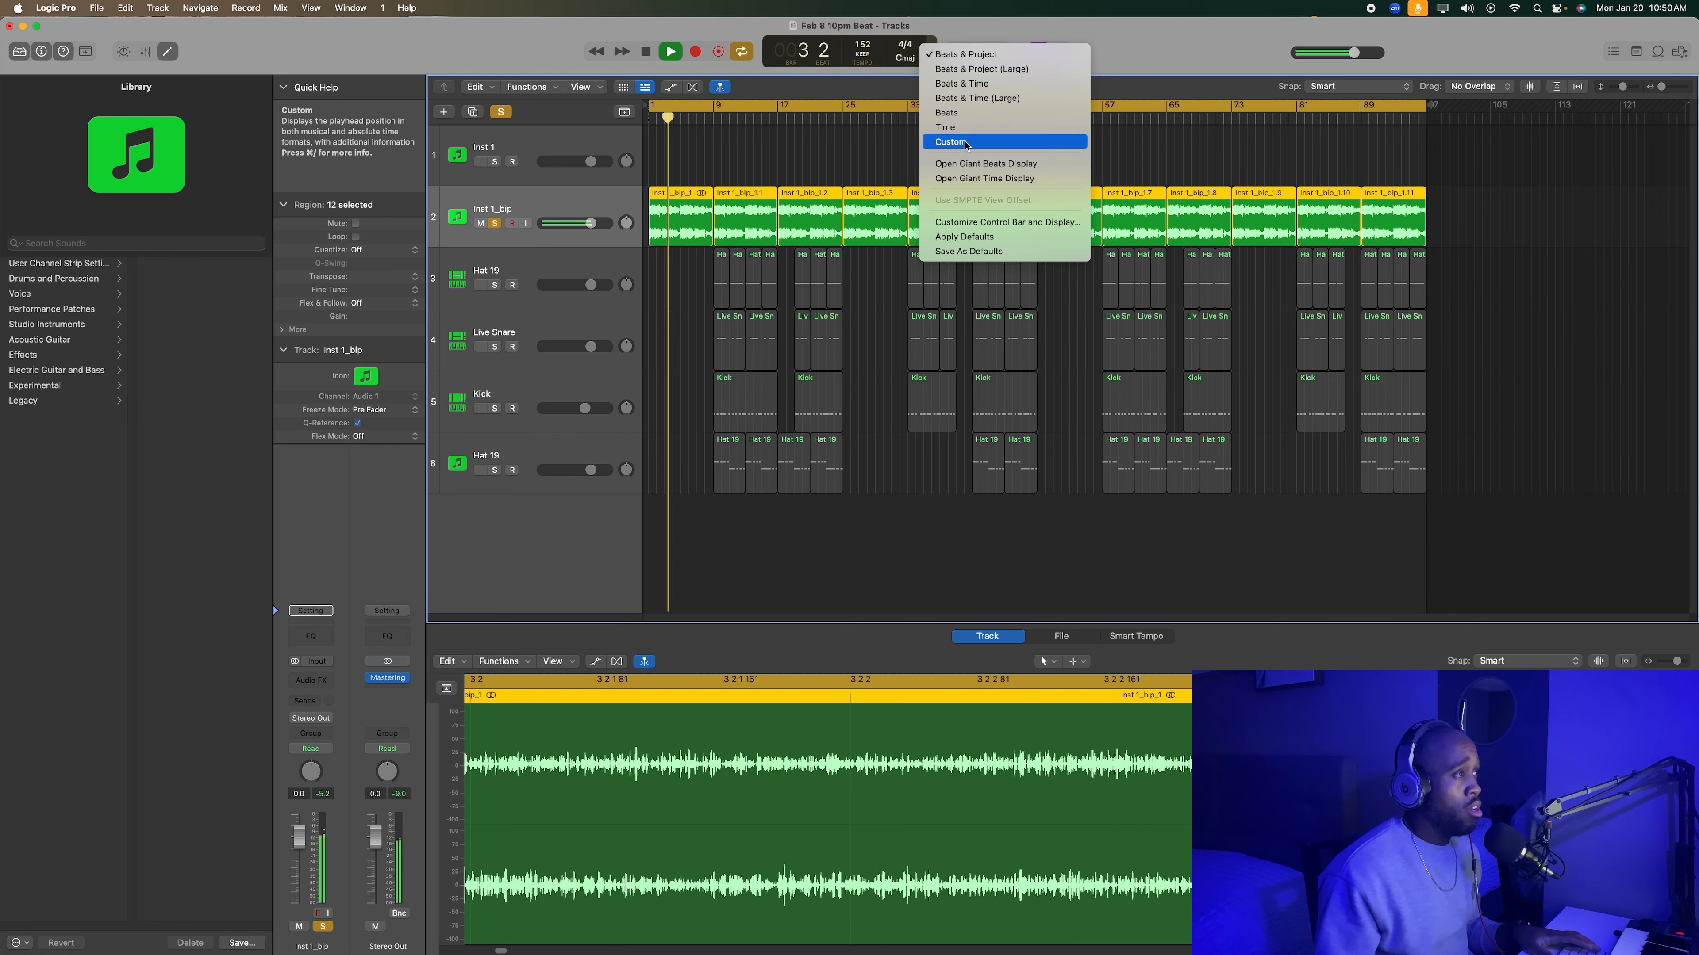
left_click(950, 141)
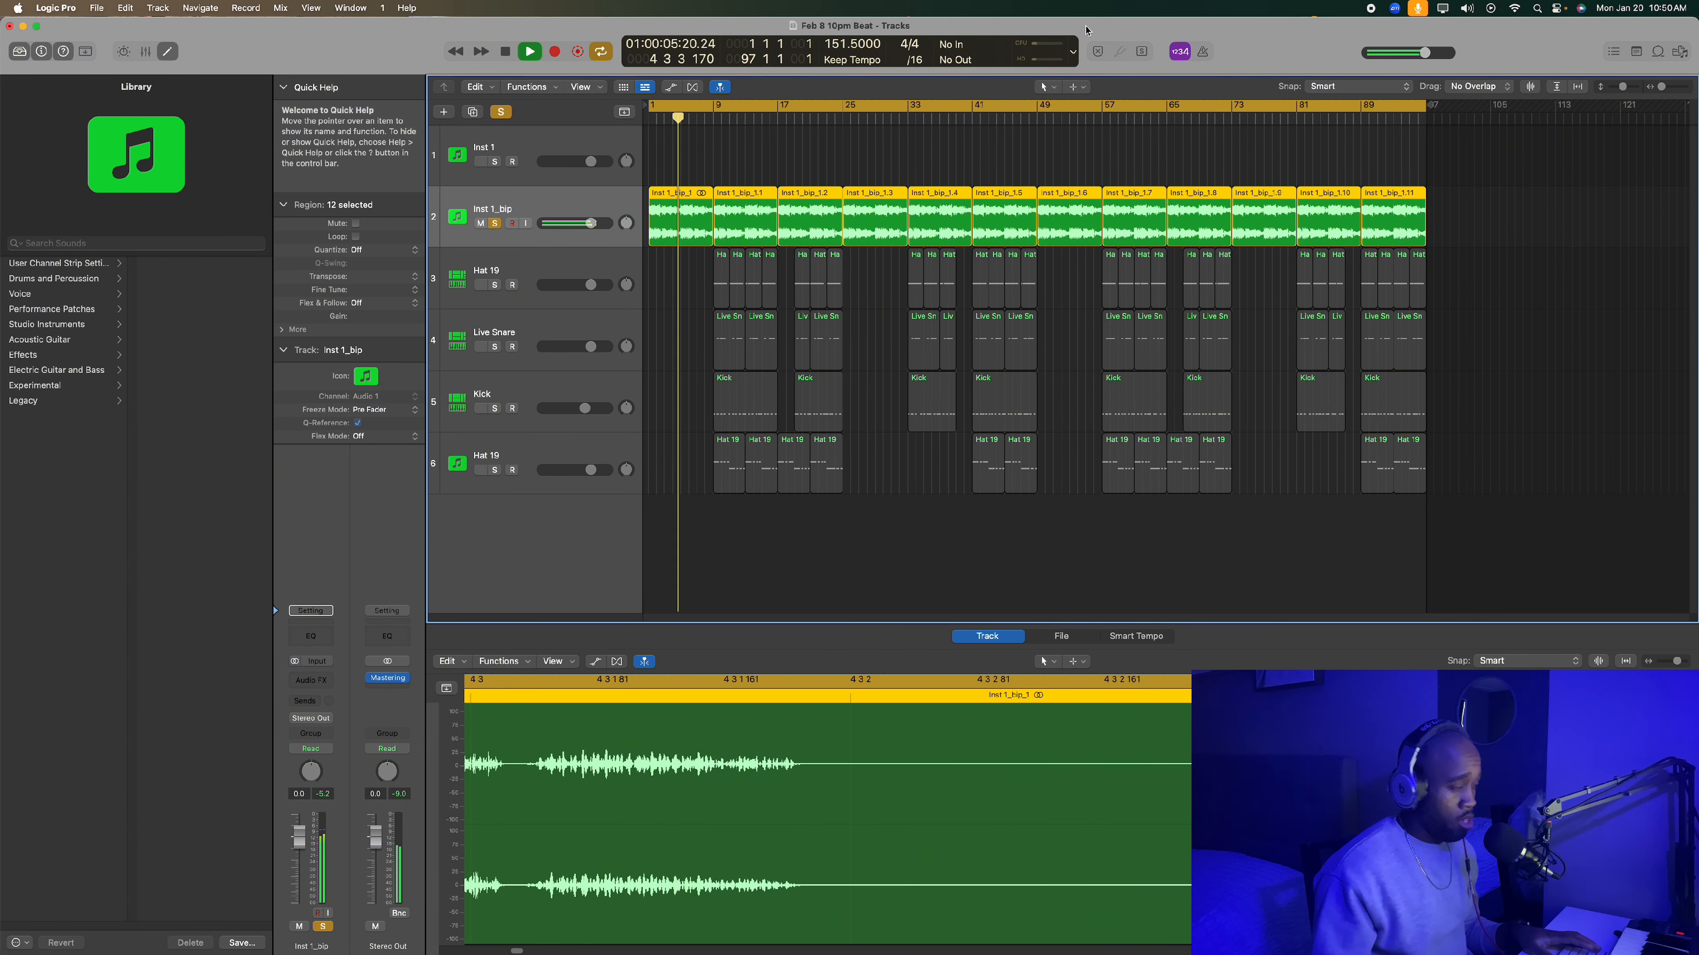
key("space")
key("Return")
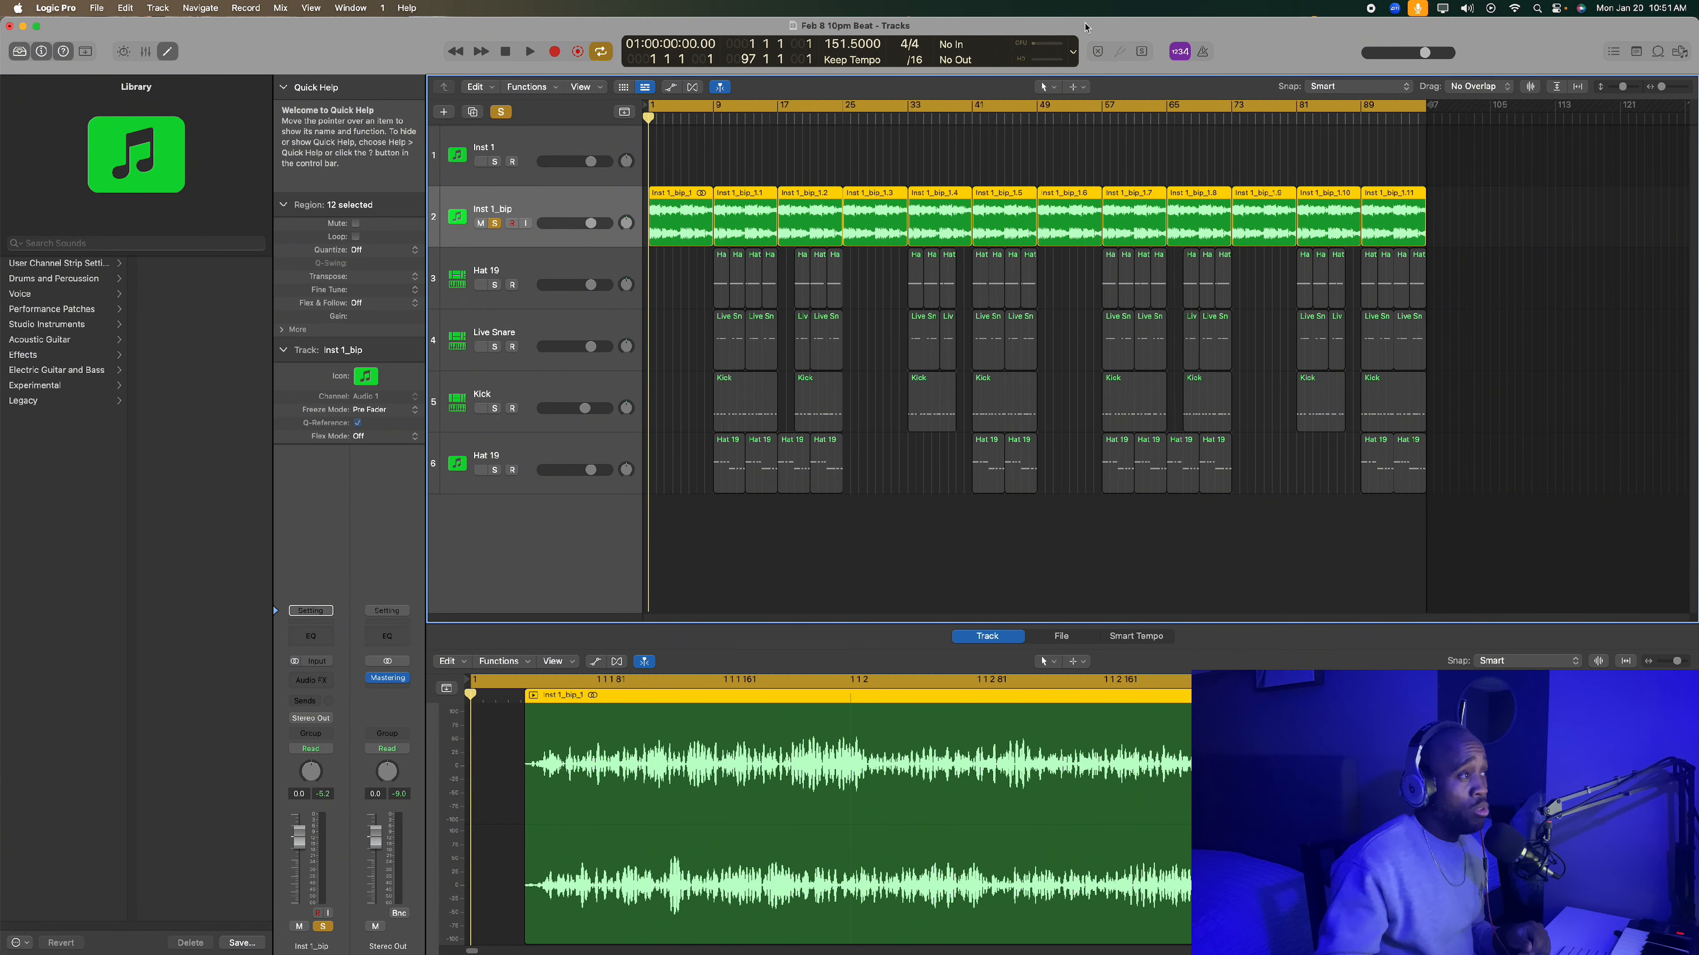
- Play the first four bars of the soloed Inst 1_bip track and return to the start
key("space")
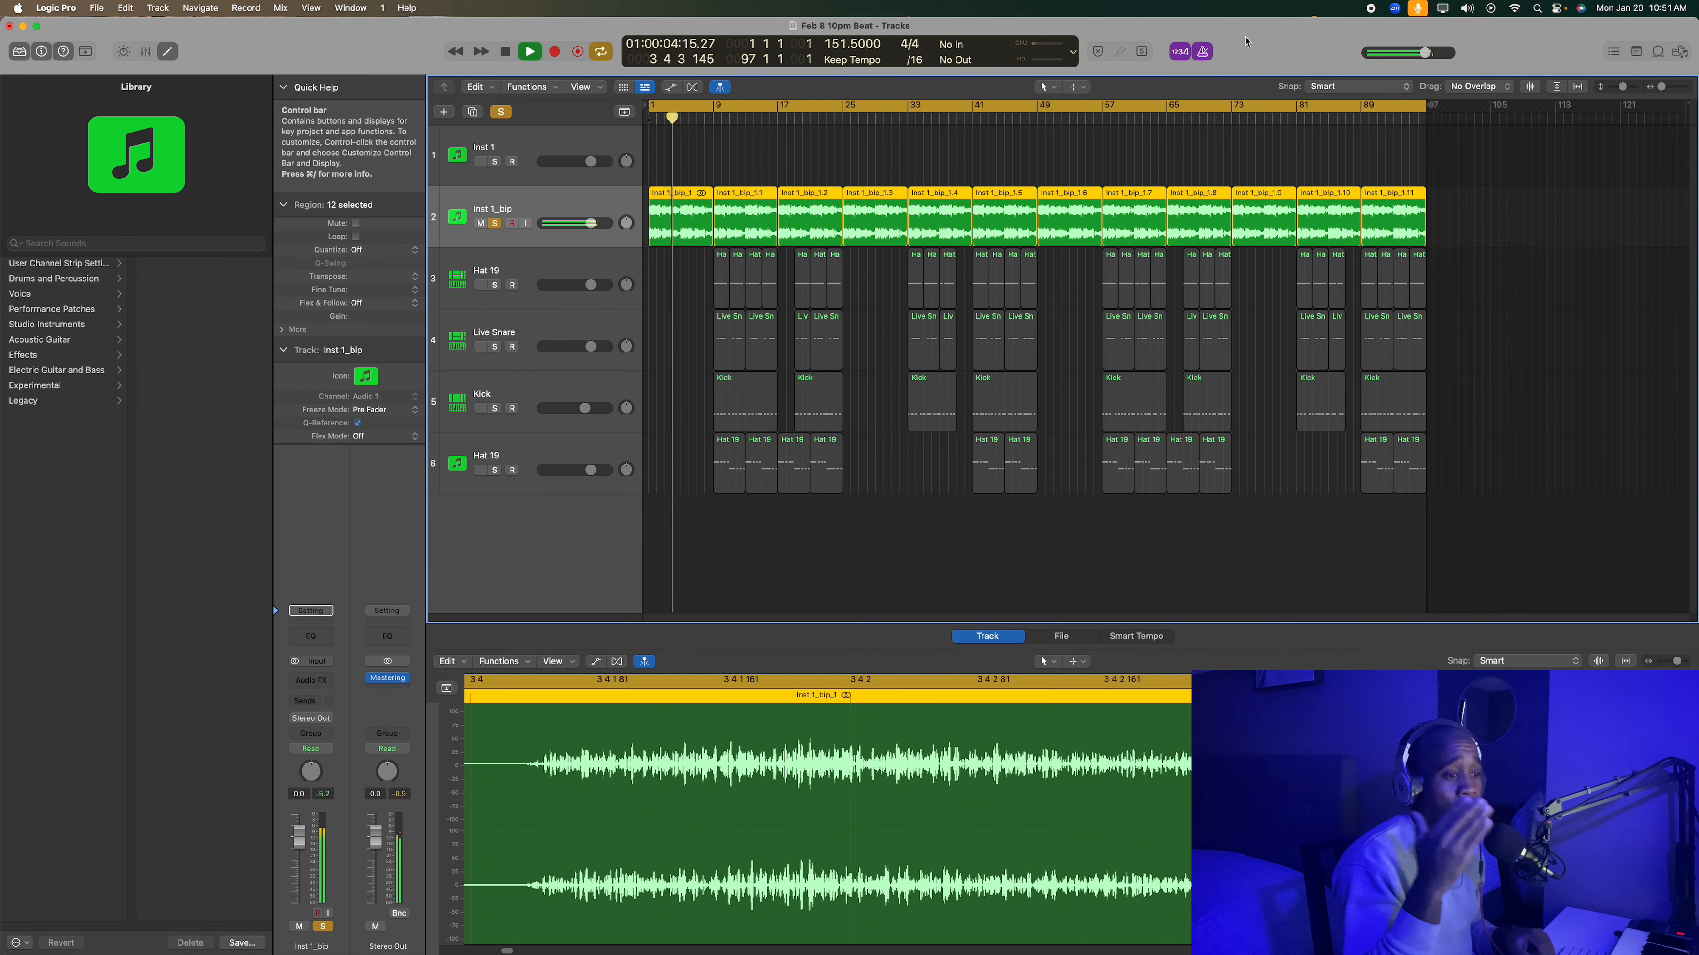
key("space")
left_click(785, 152)
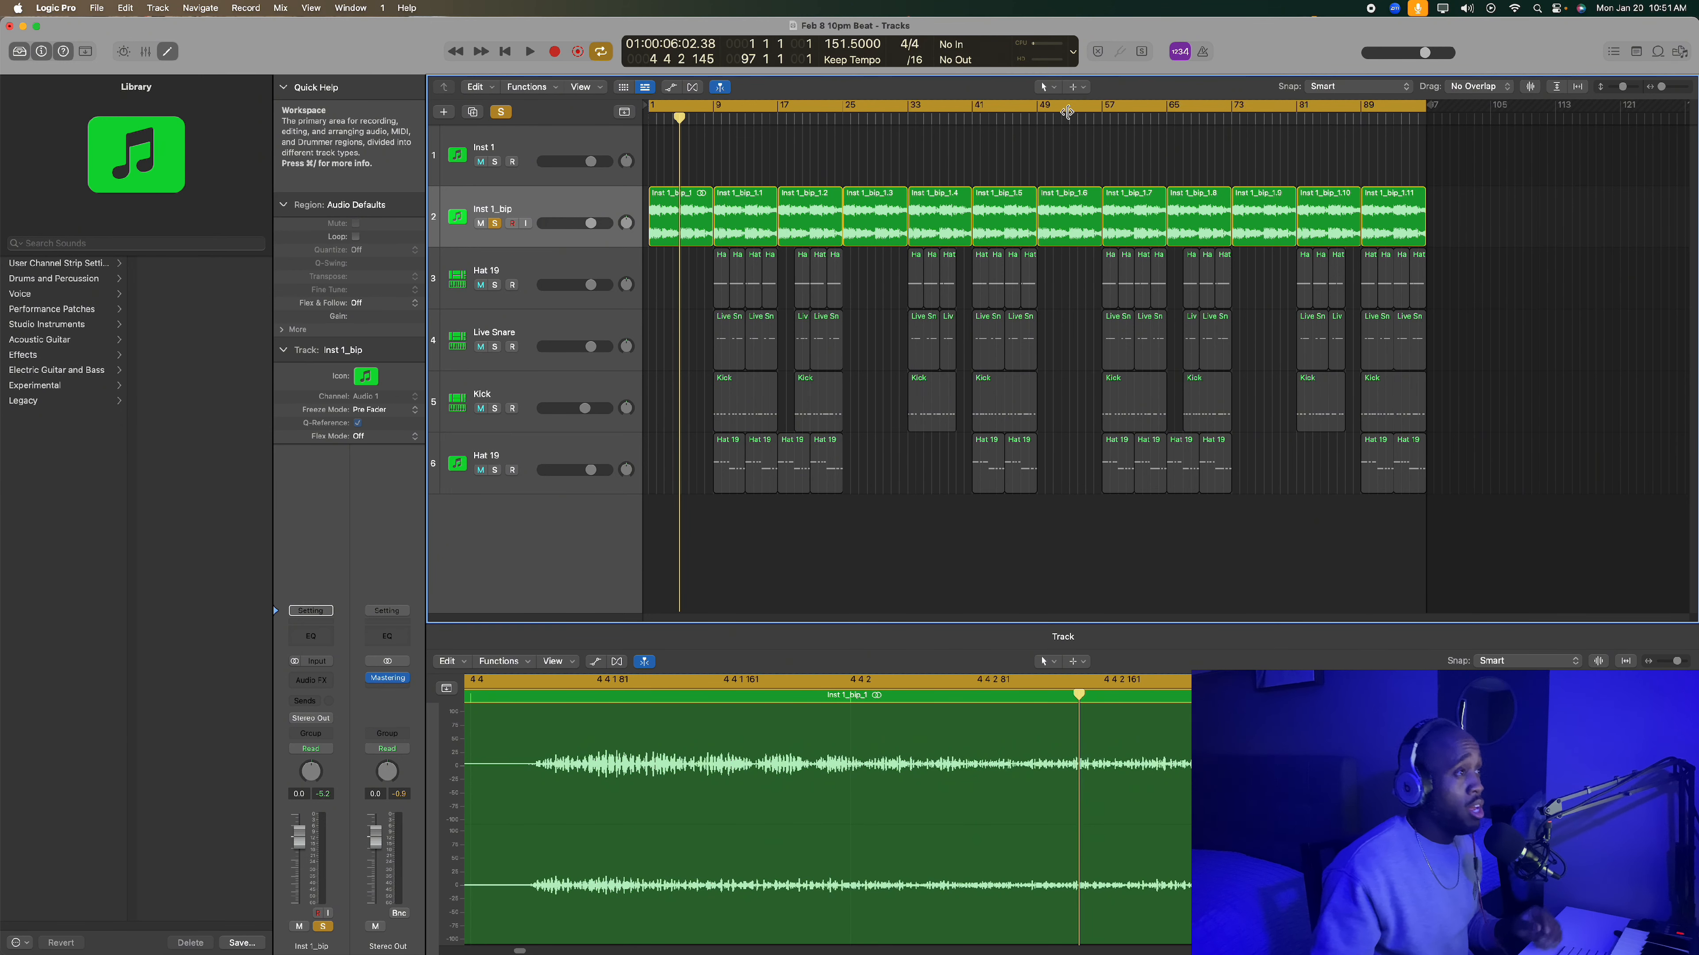
key("Return")
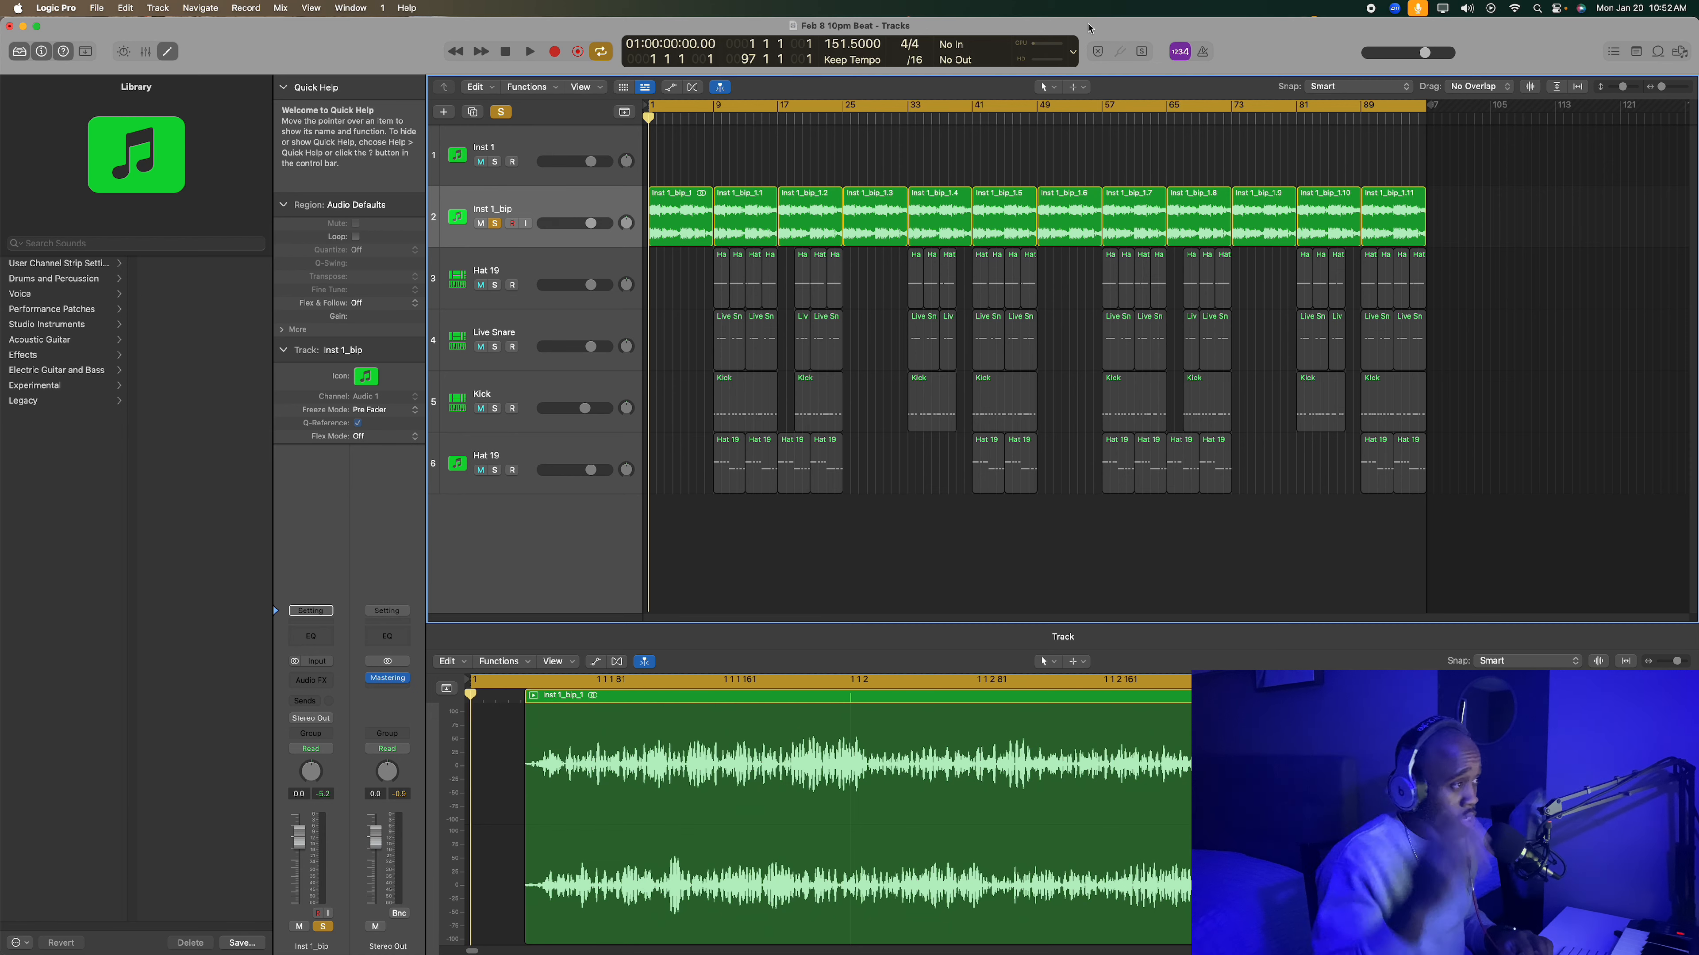
- Play the first eight bars of Inst 1_bip while examining the waveform of its whole first region, and return to the start
key("space")
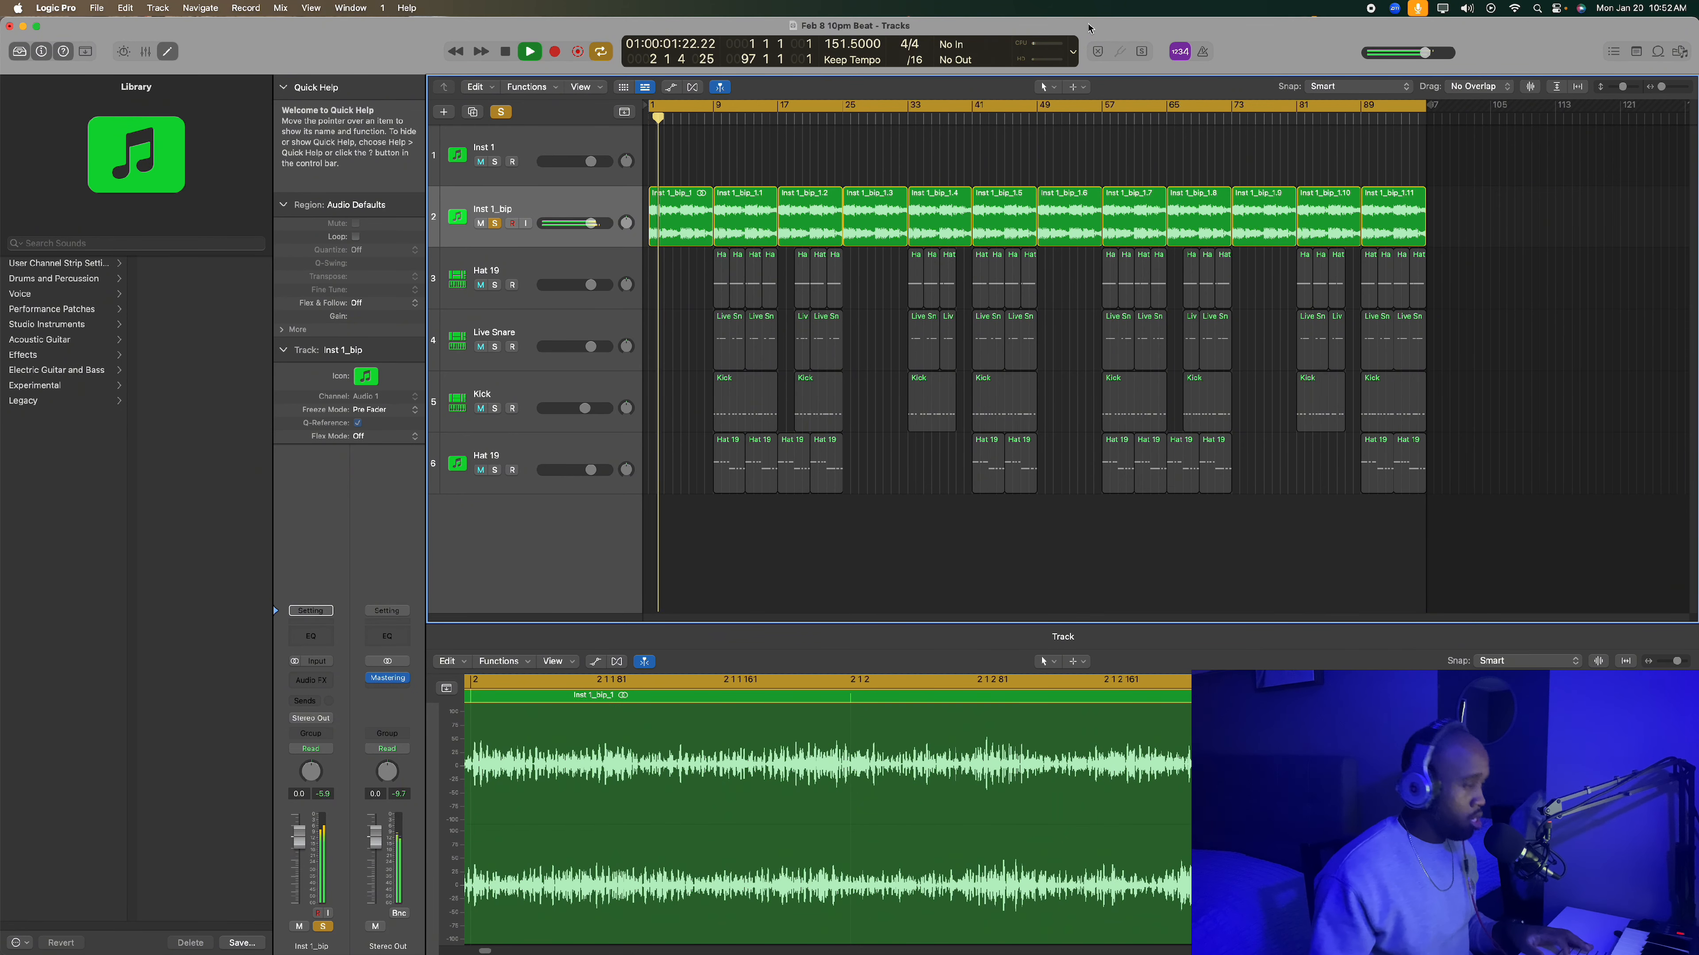
left_click_drag(1676, 661, 1653, 667)
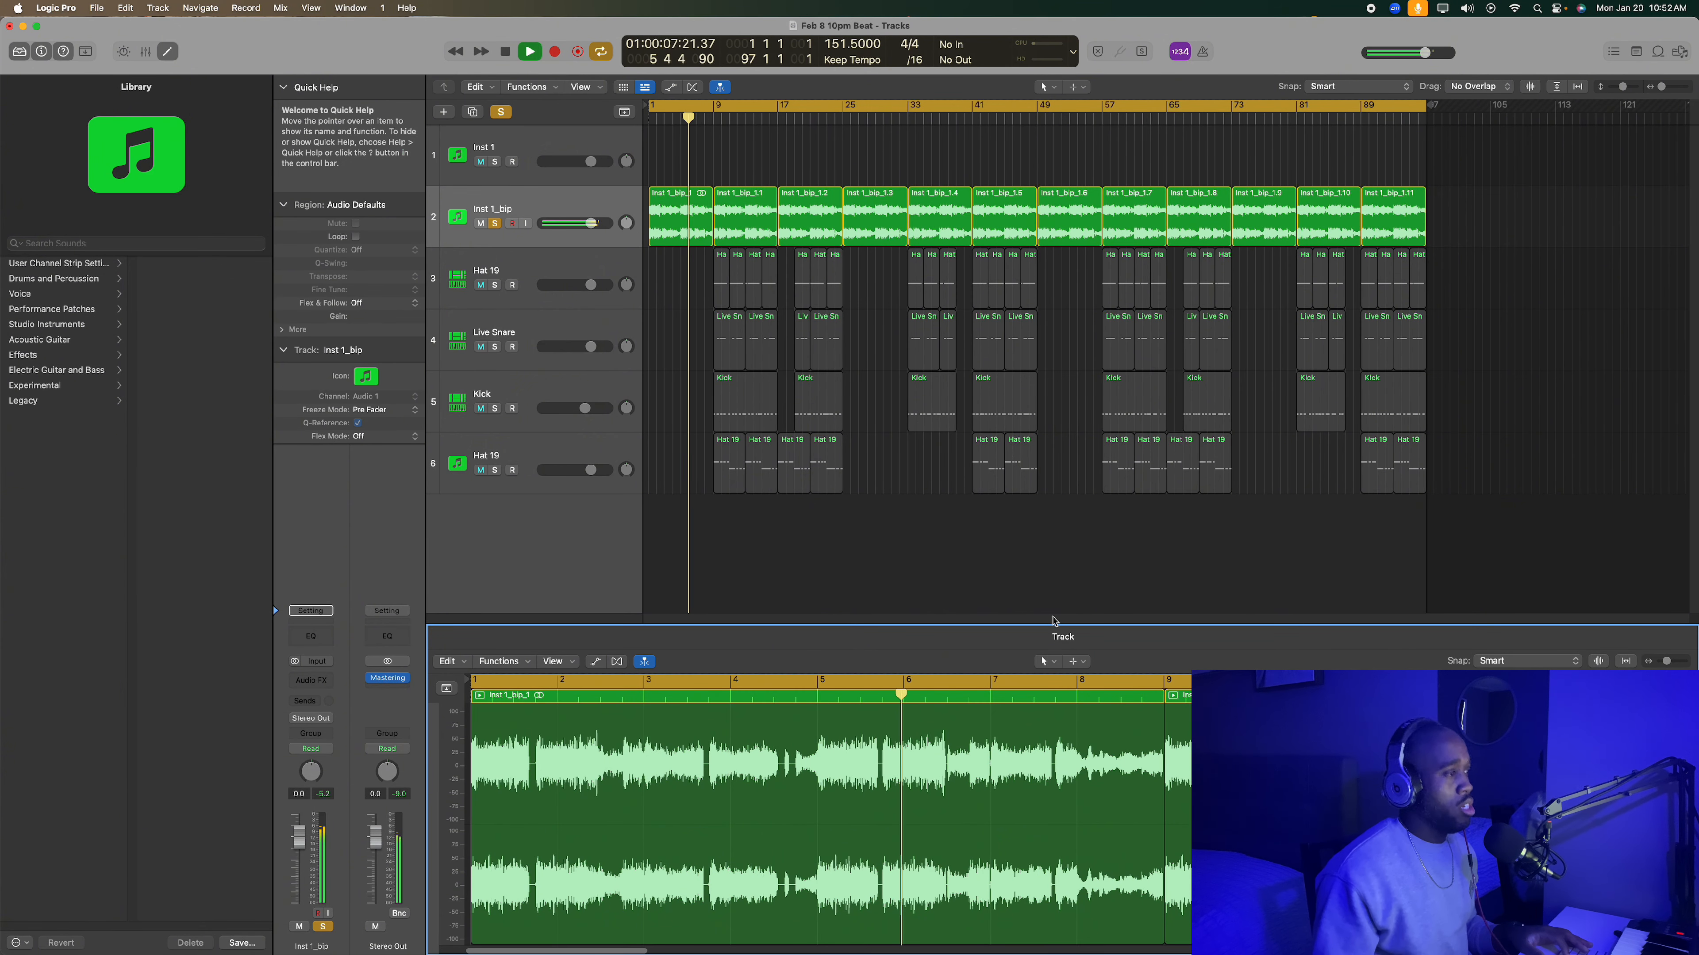
left_click(813, 564)
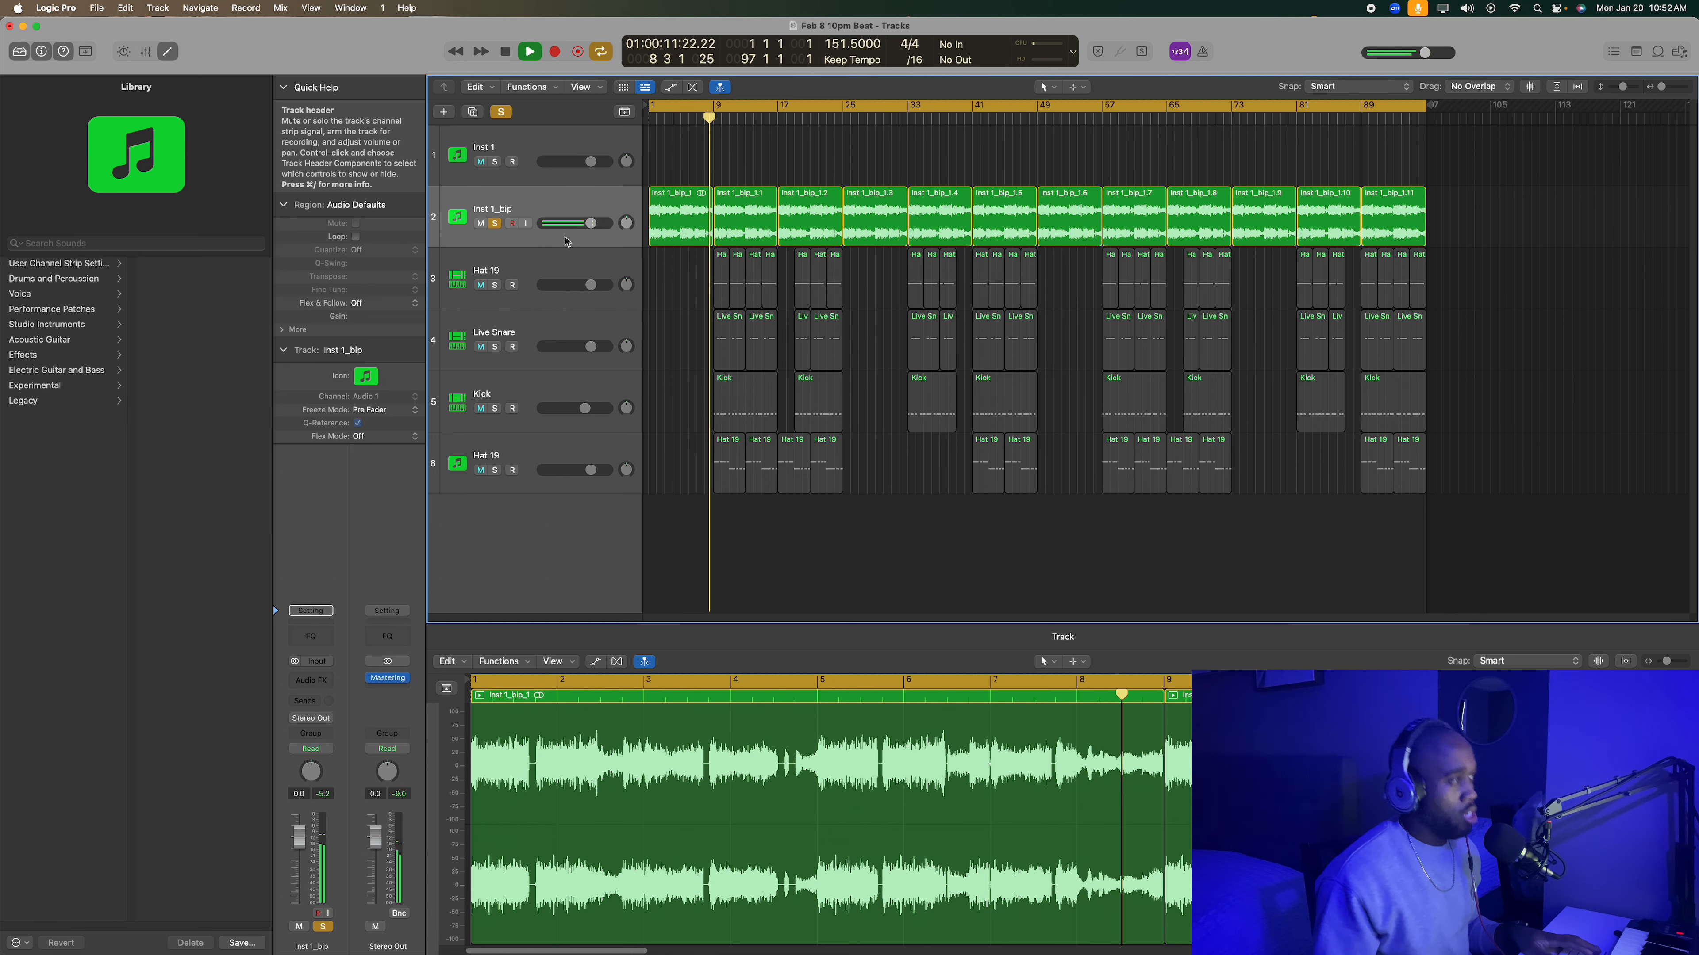
key("space")
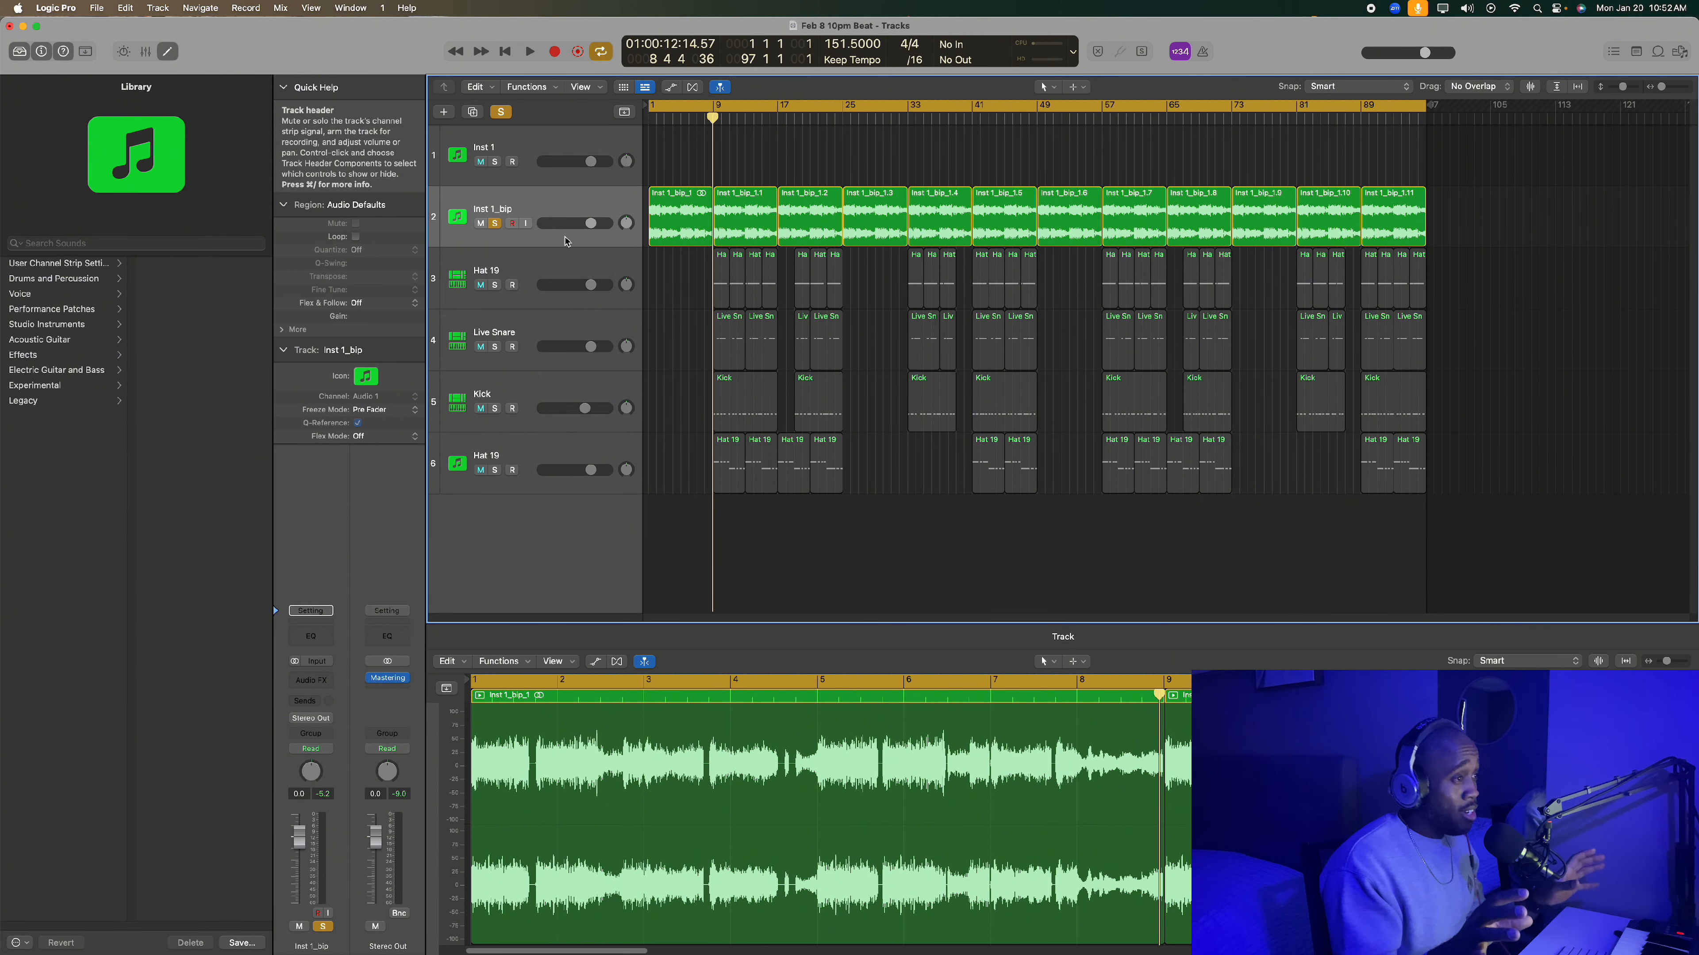
key("Return")
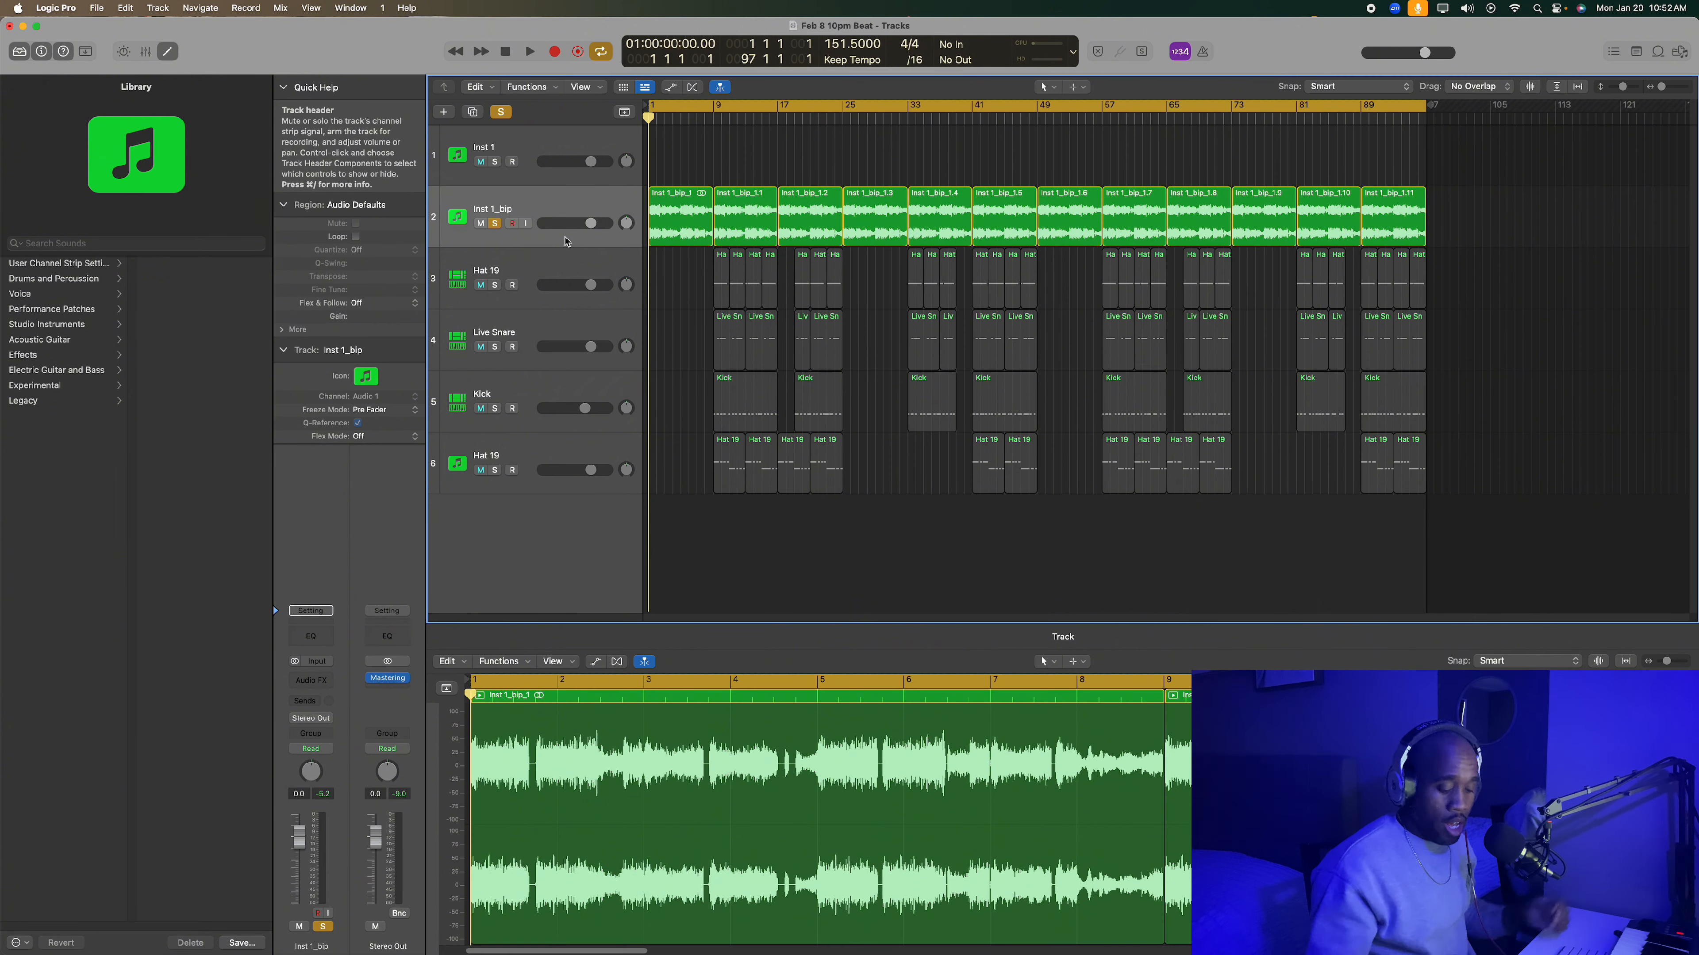
- Unmute and solo the Hat 19 track directly below Inst 1_bip, and play both tracks from the start
key("space")
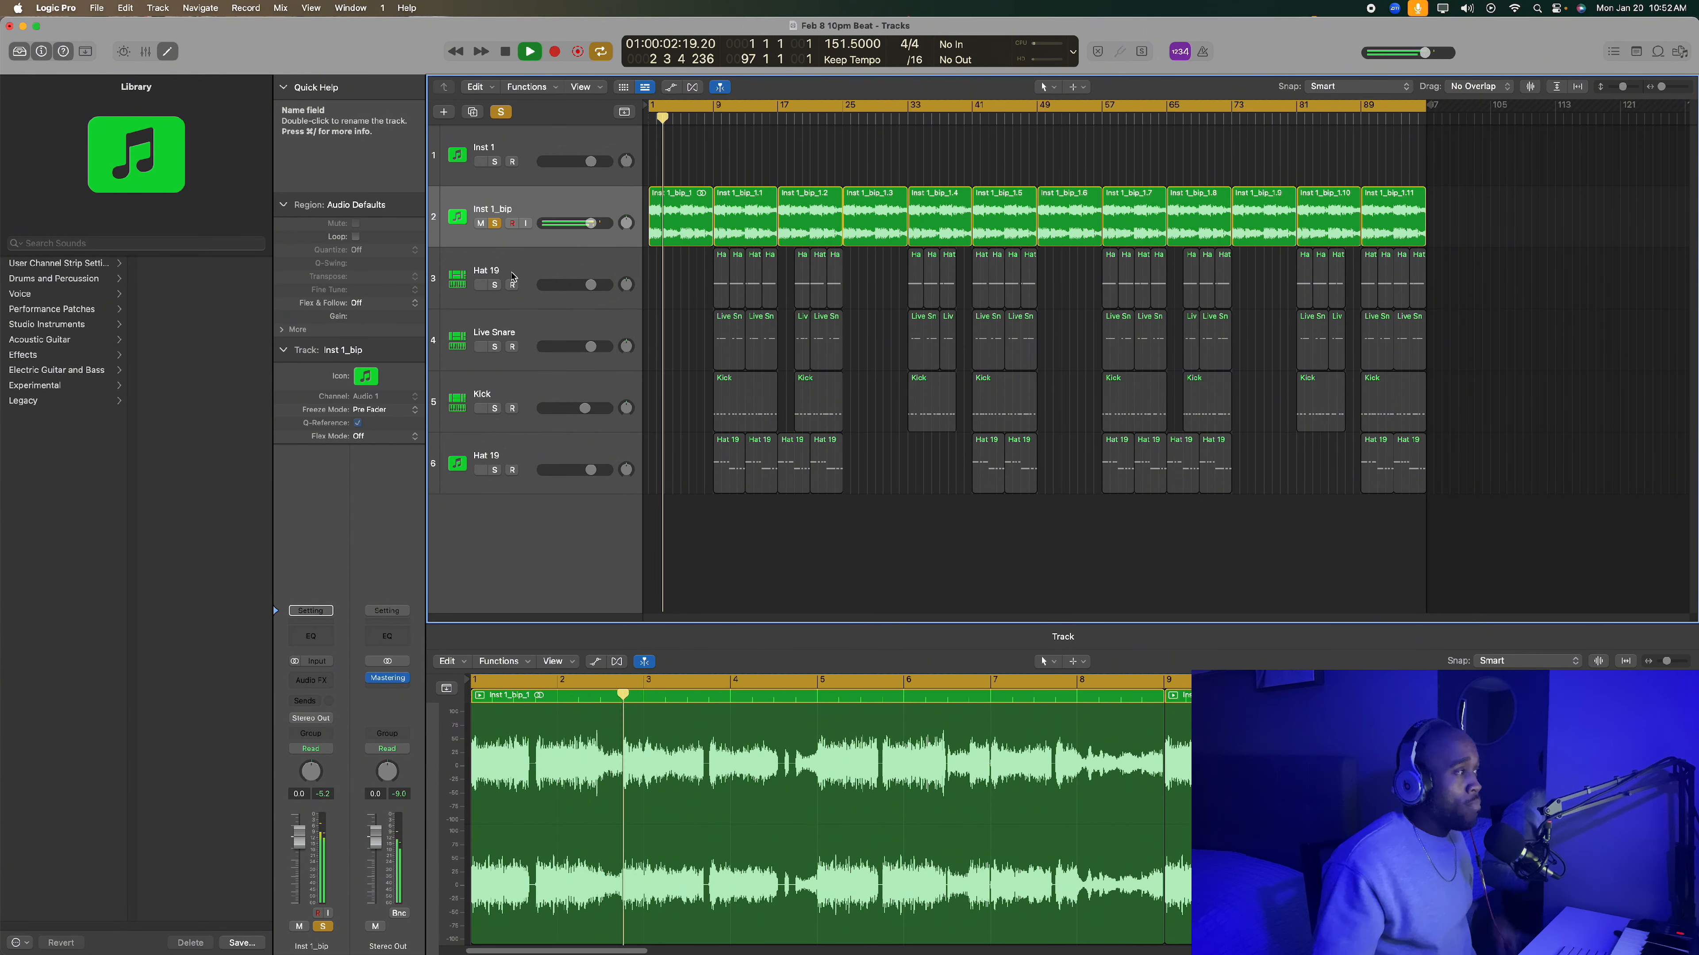
left_click(555, 266)
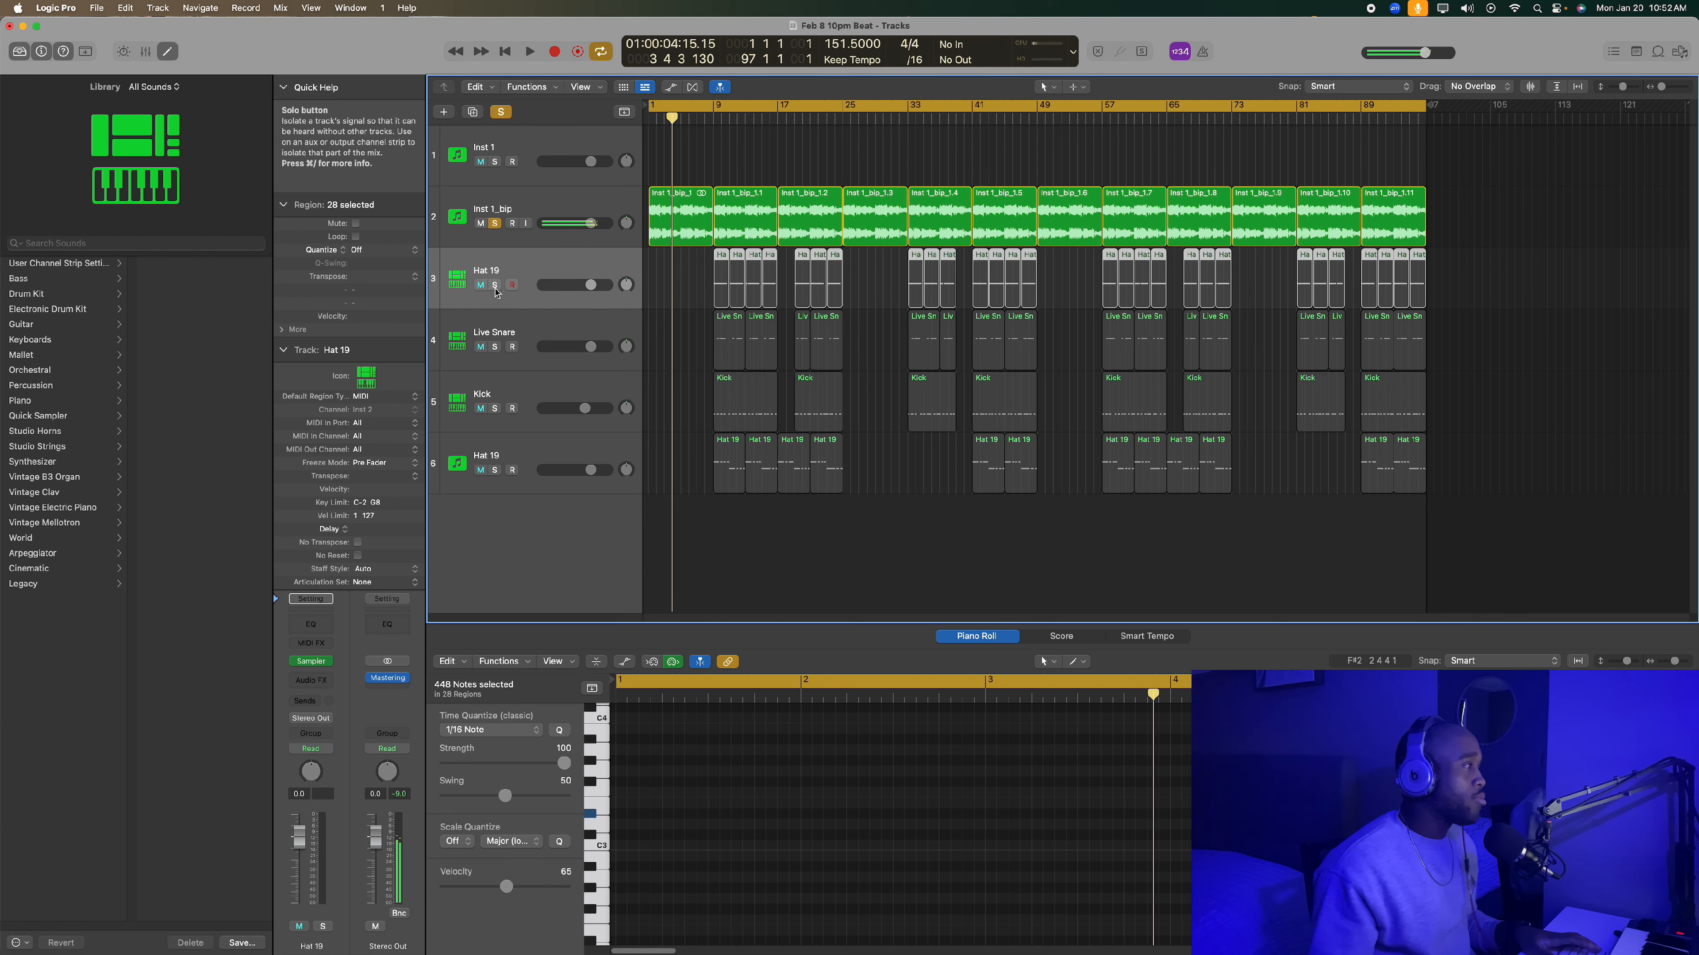
key("space")
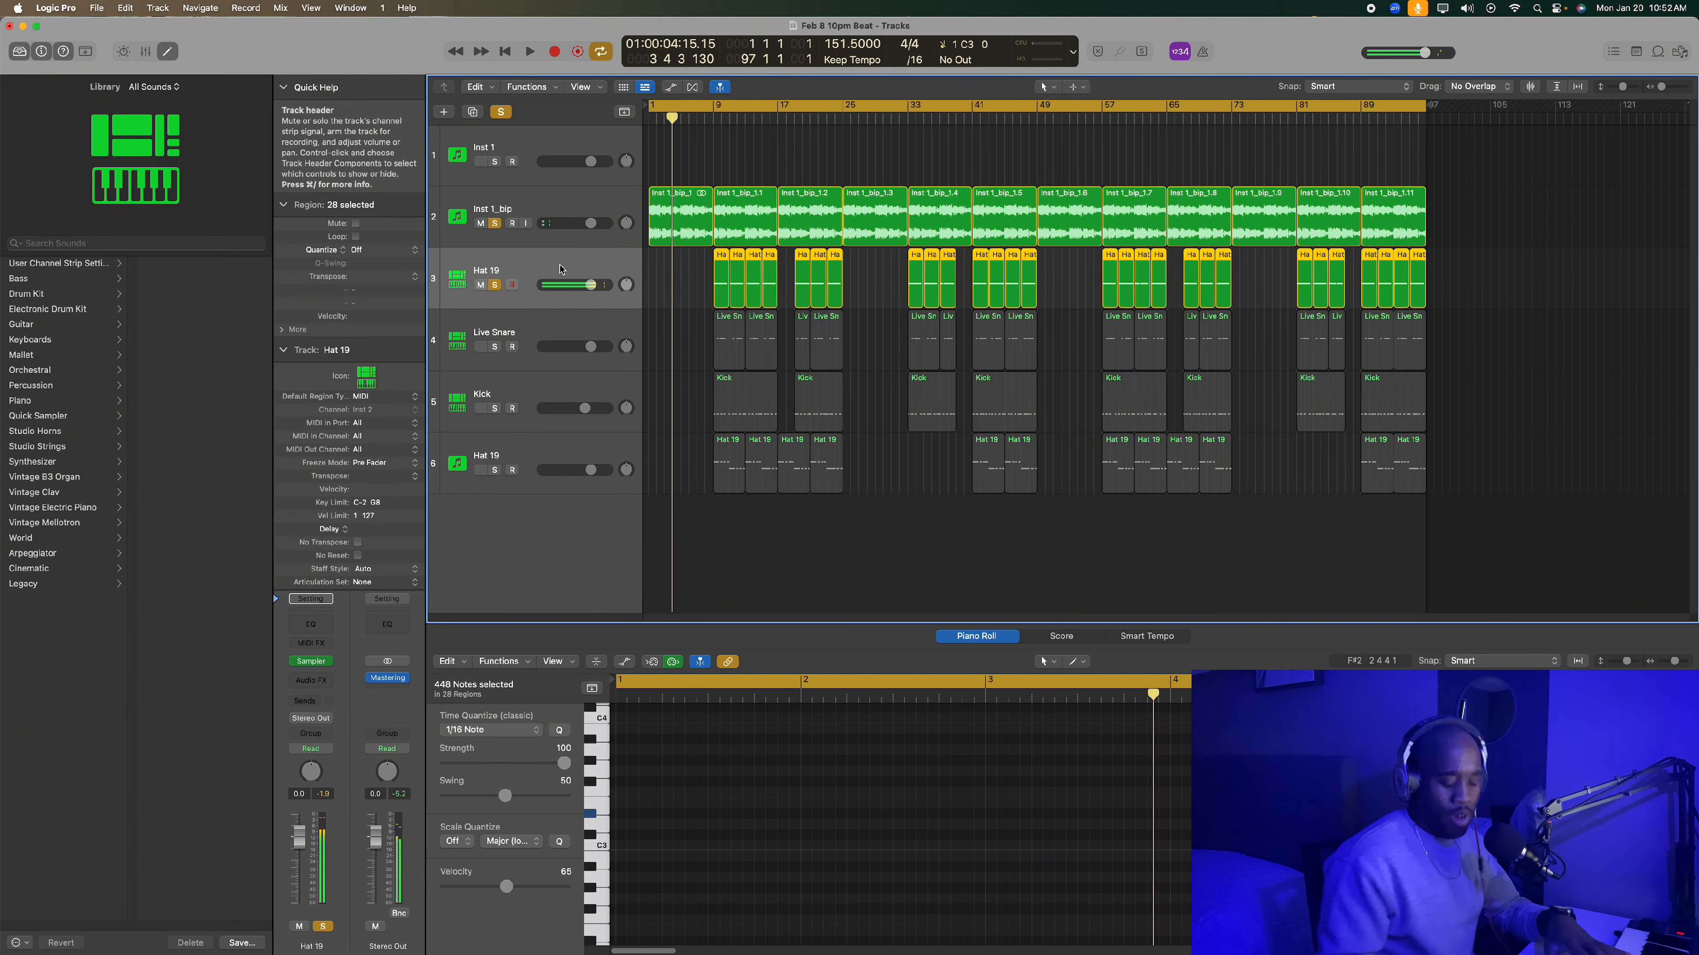
key("Return")
key("space")
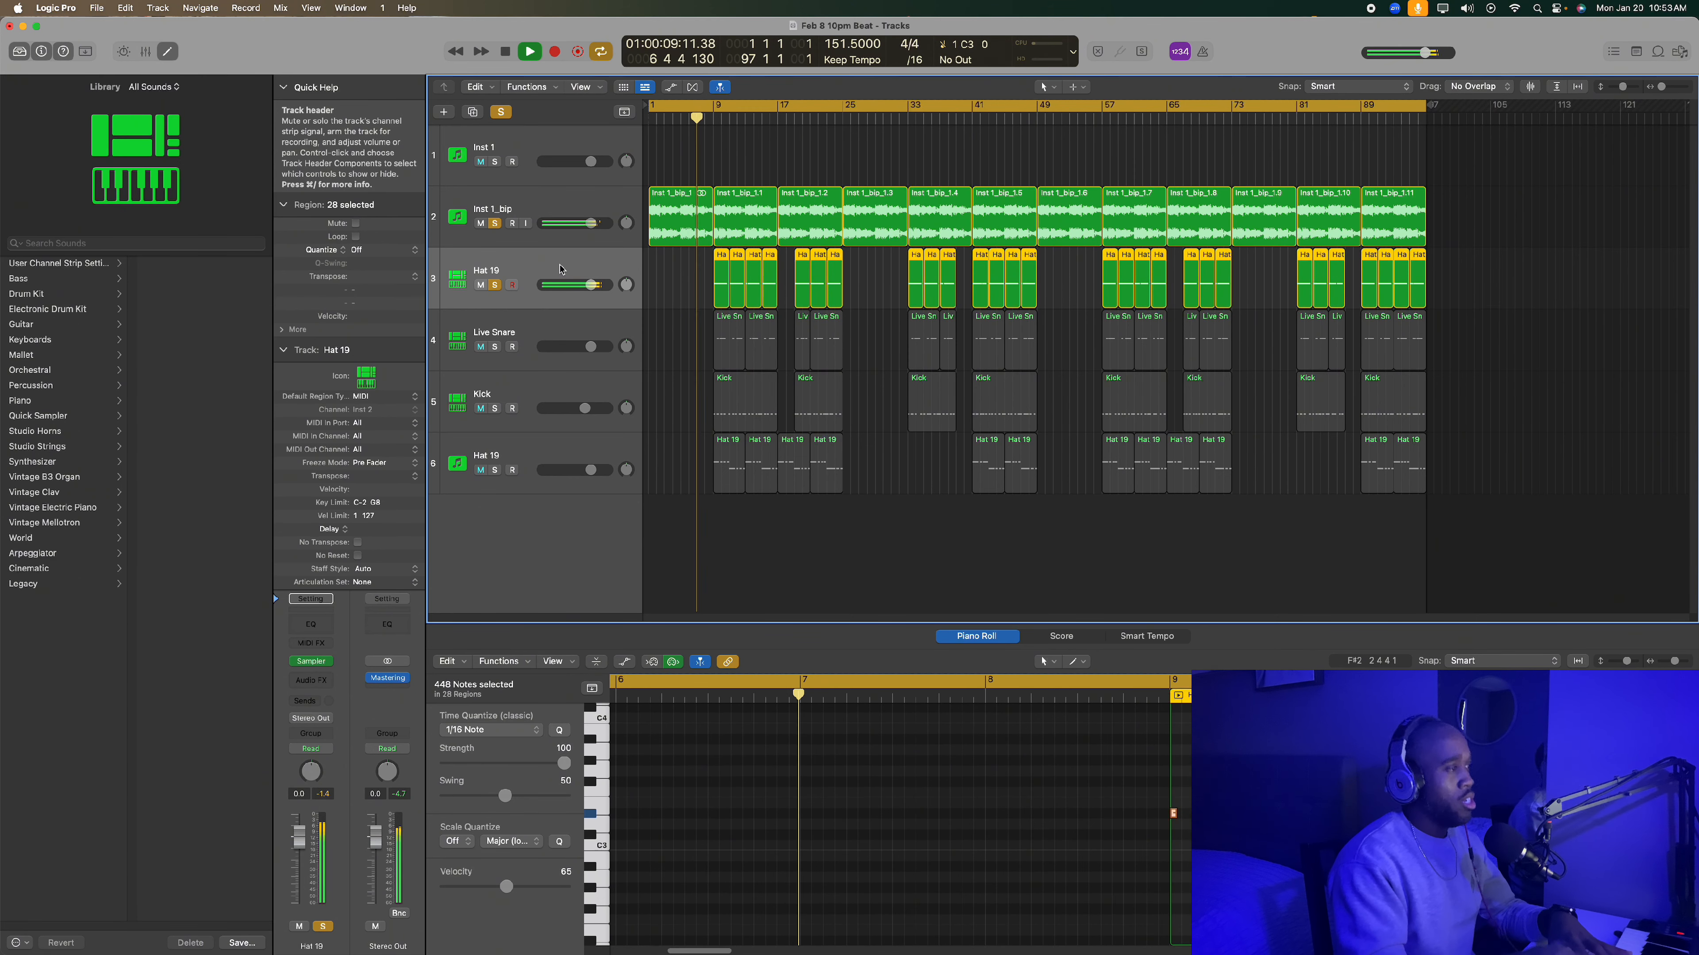
key("space")
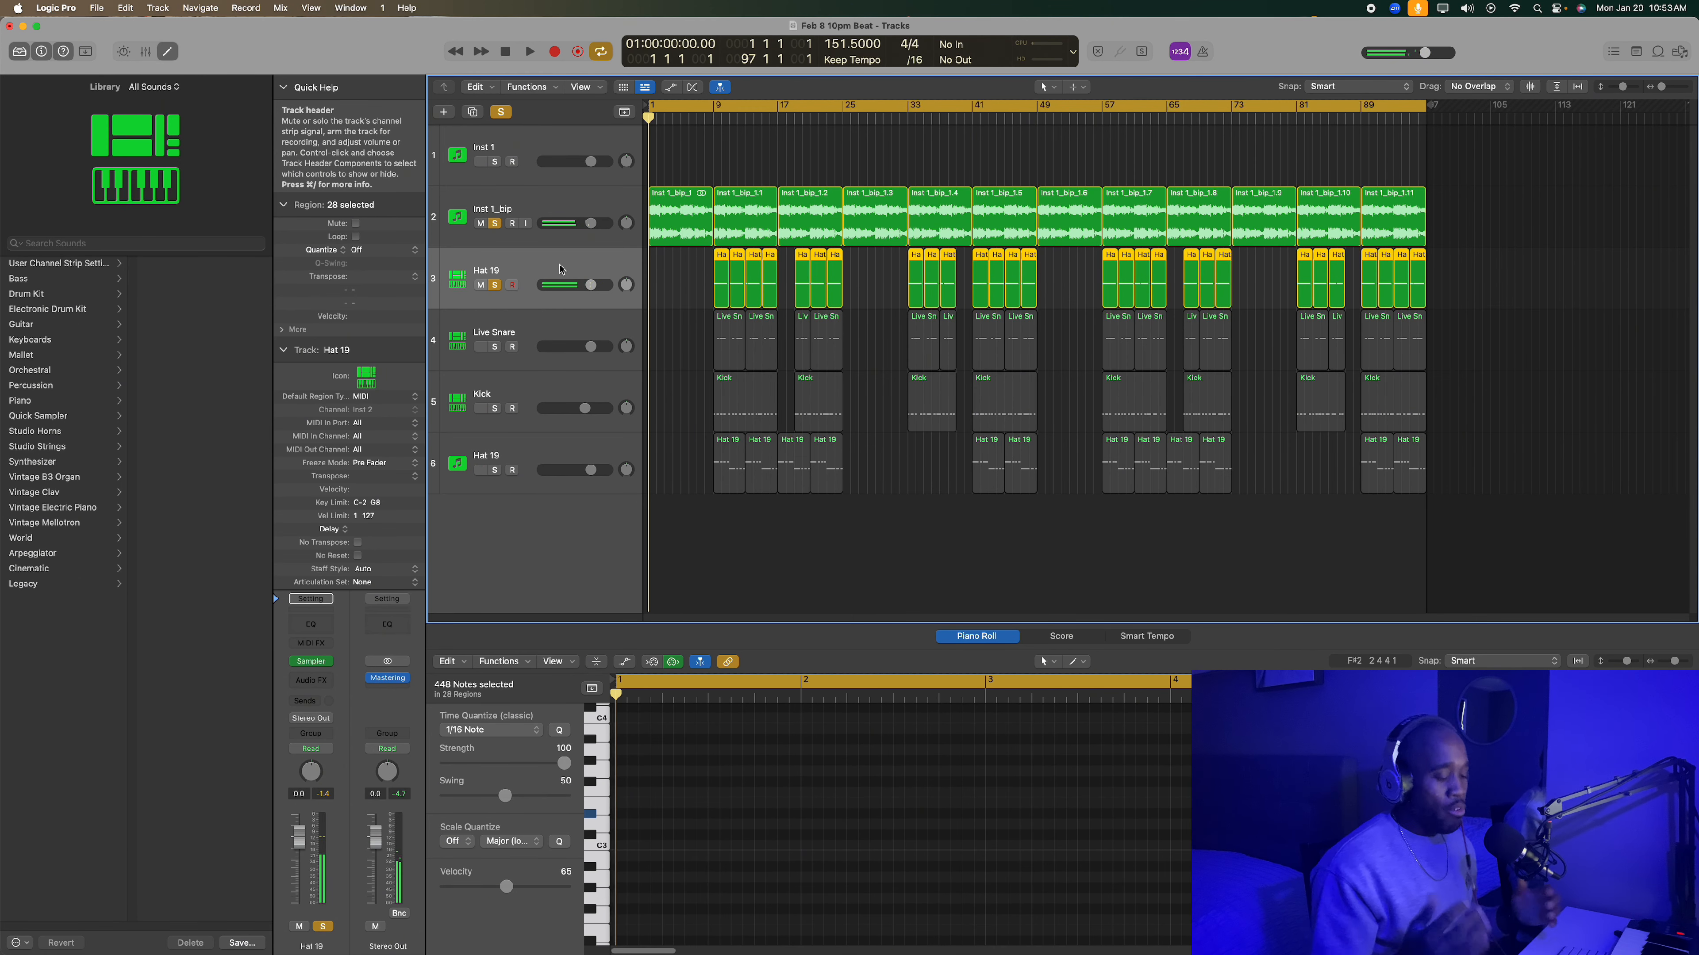
- Play the soloed Inst 1_bip and Hat 19 tracks from the start, returning to the beginning between passes
key("space")
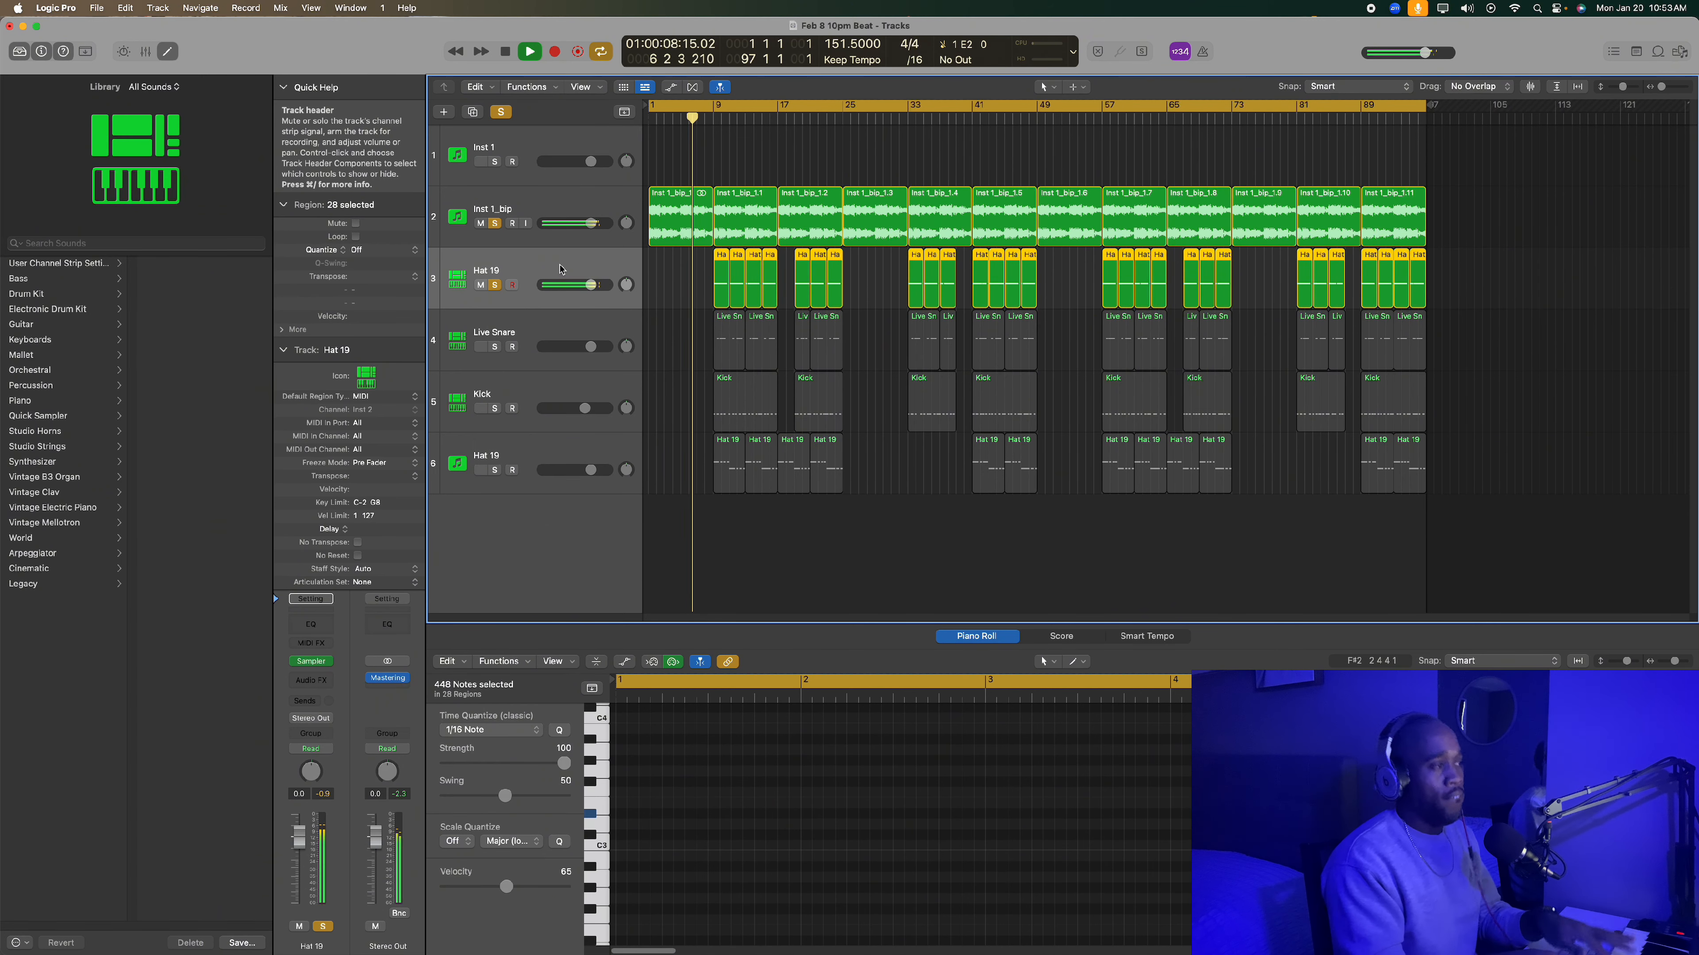
key("space")
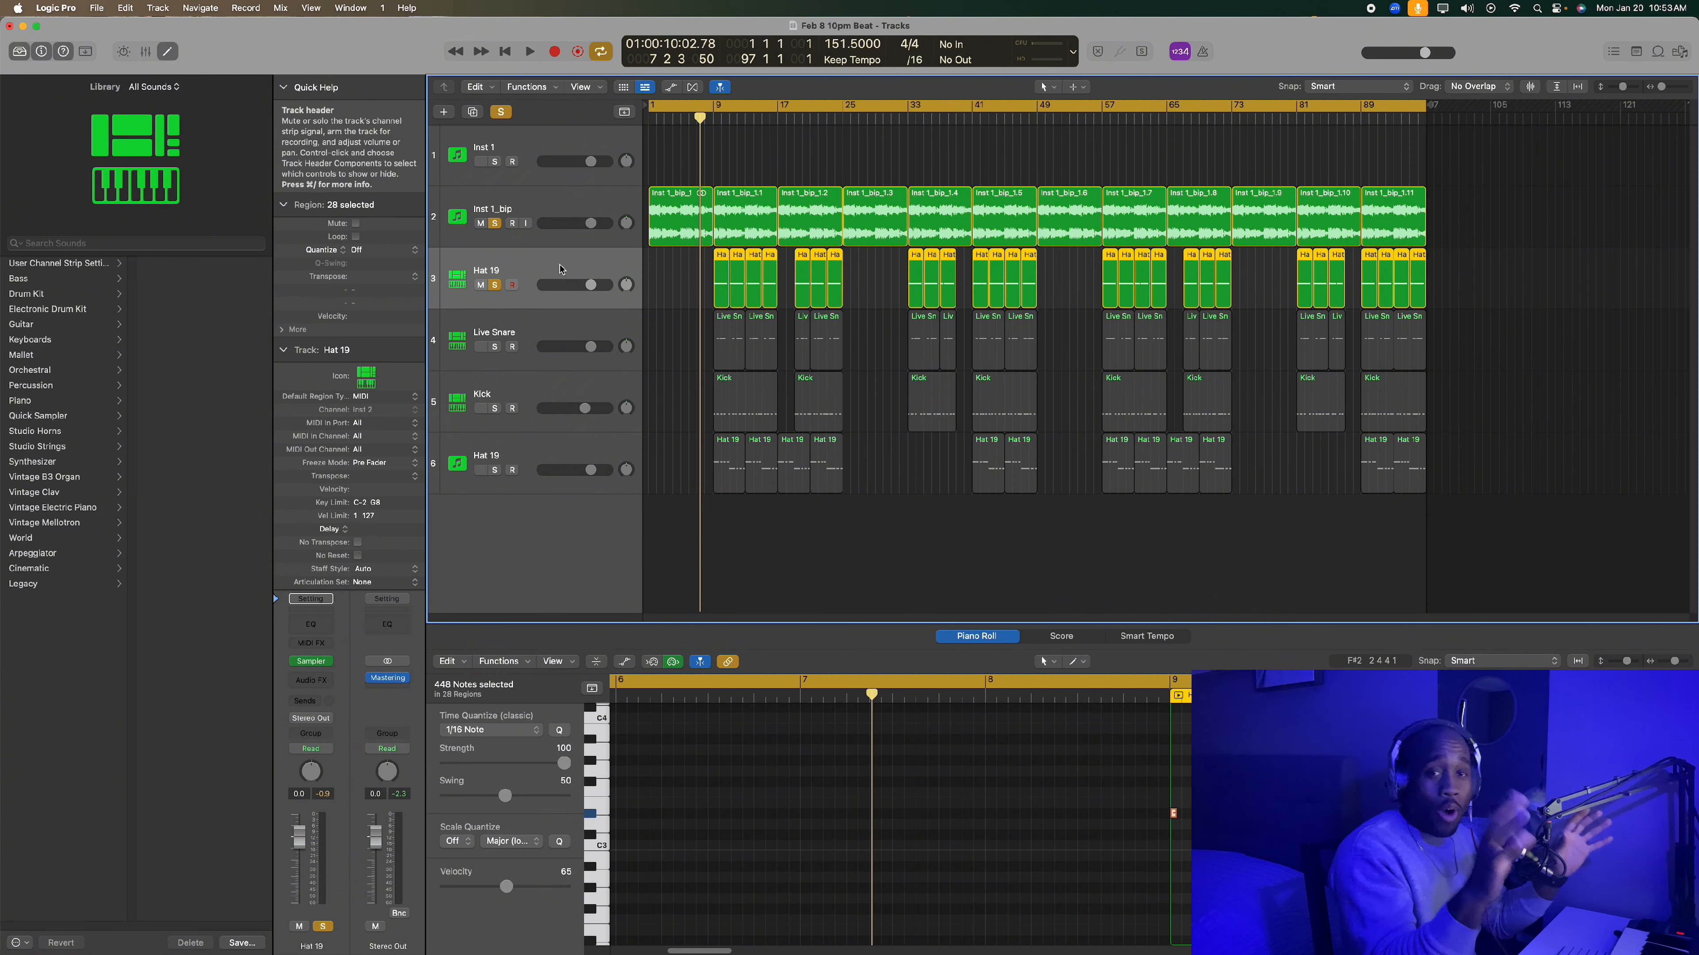
key("Return")
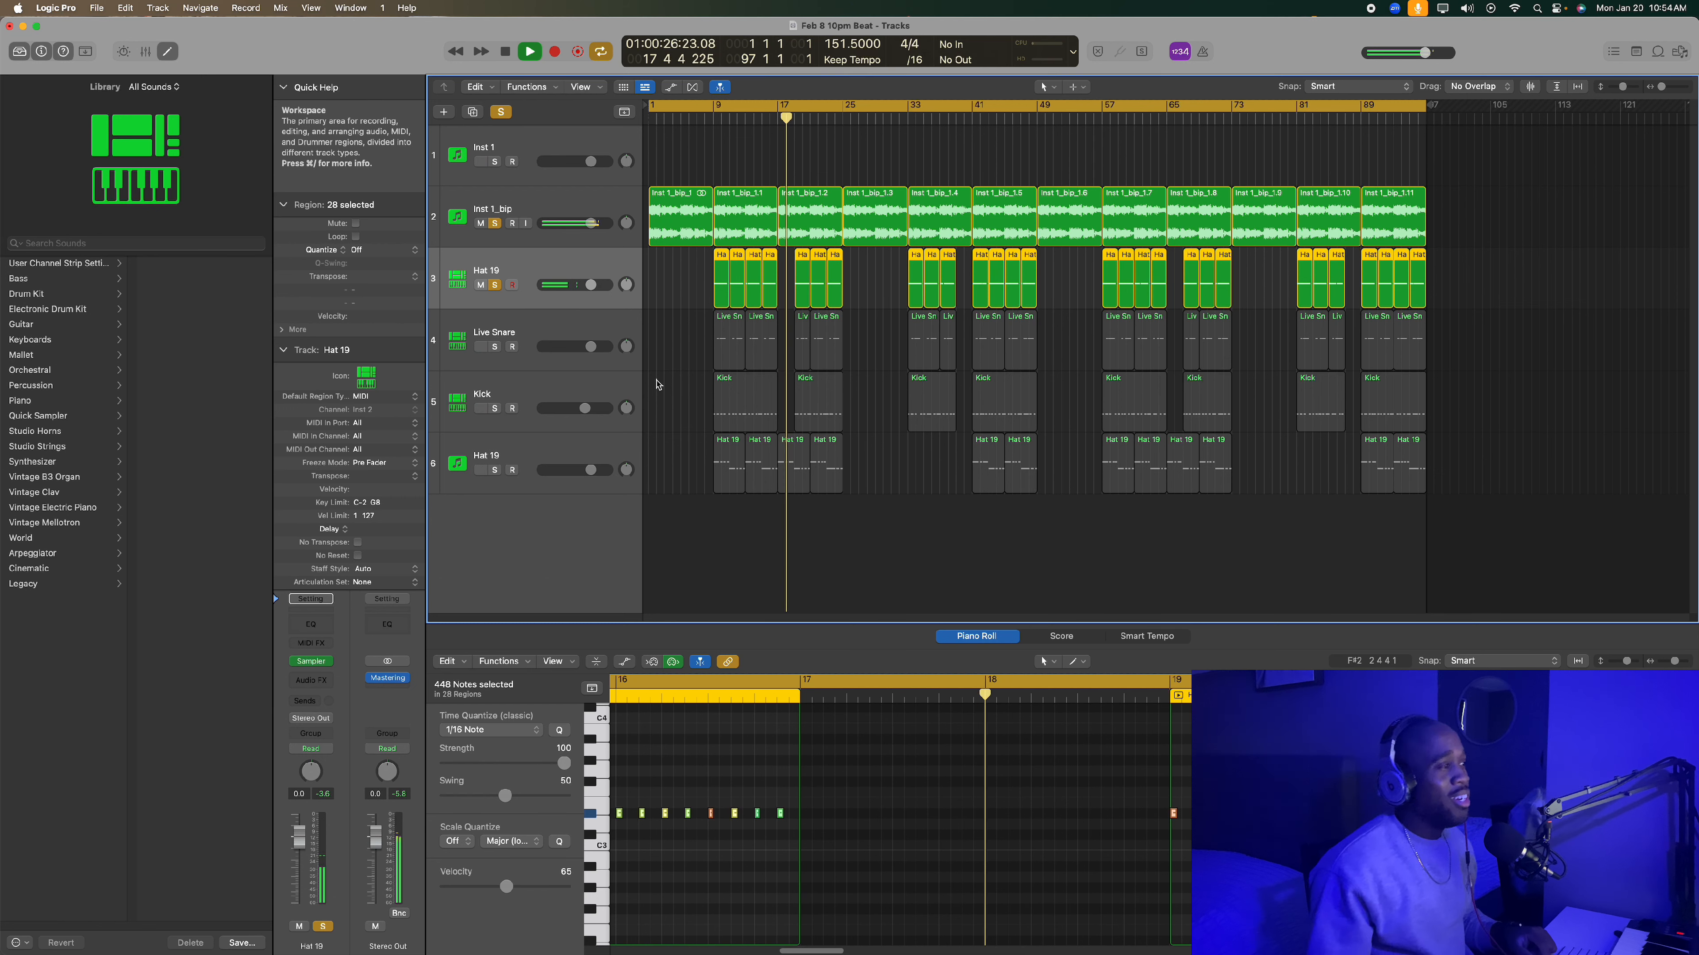
key("space")
key("Return")
key("space")
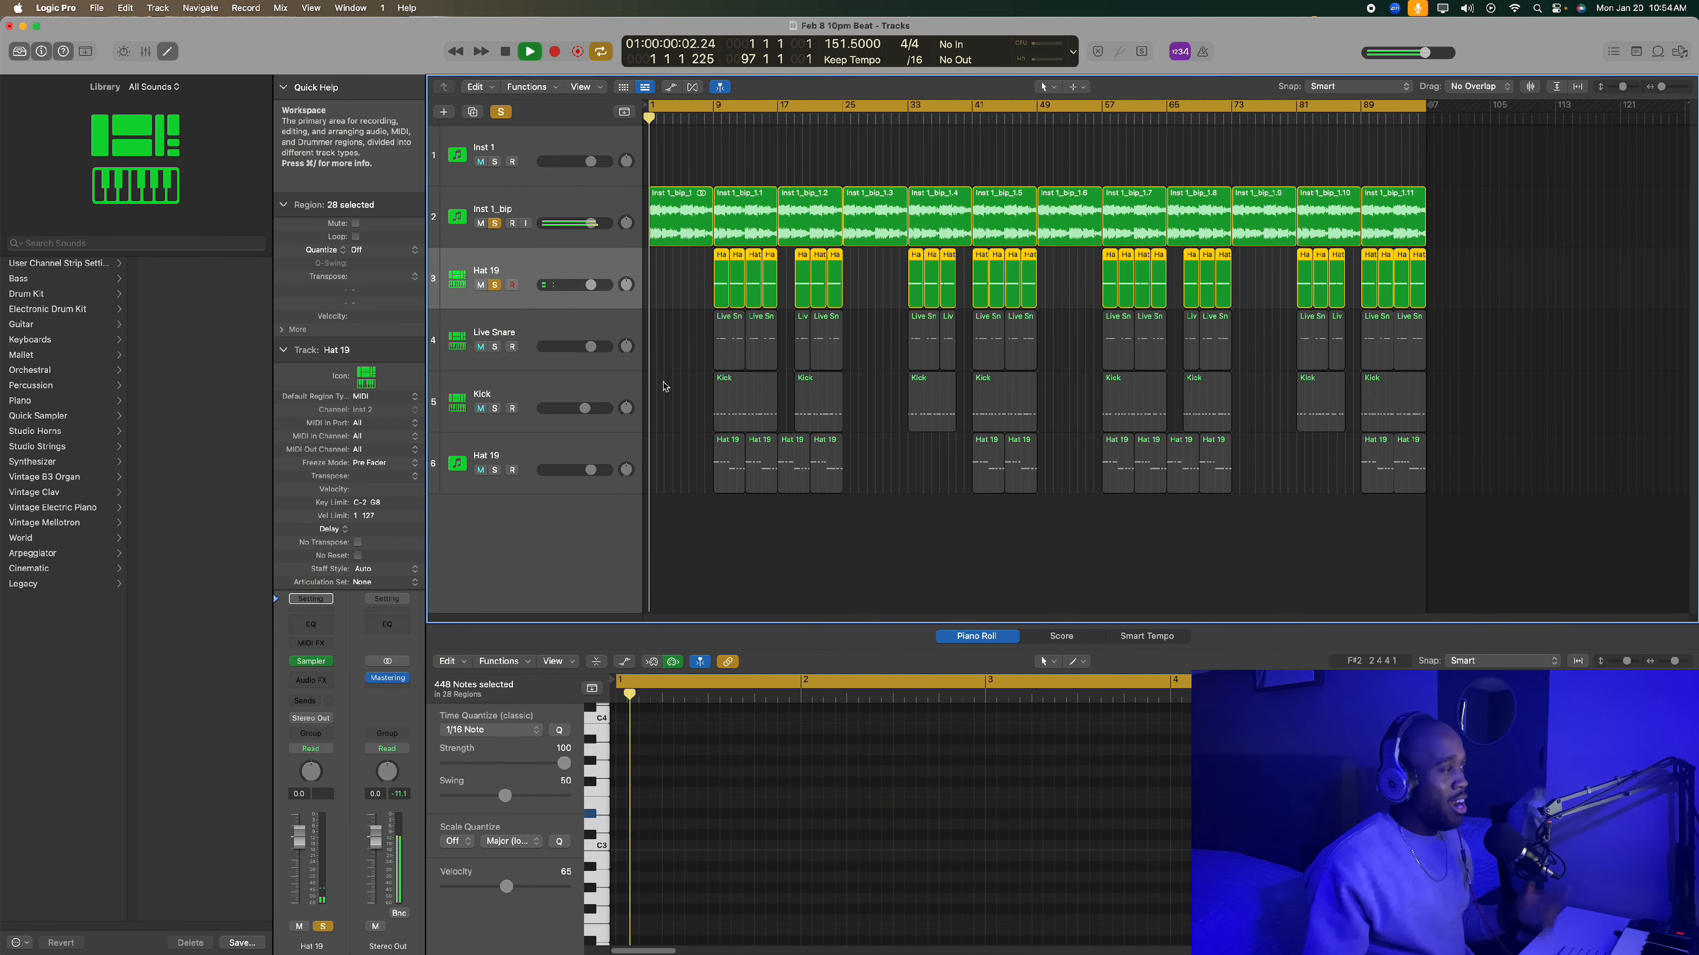
key("space")
key("space")
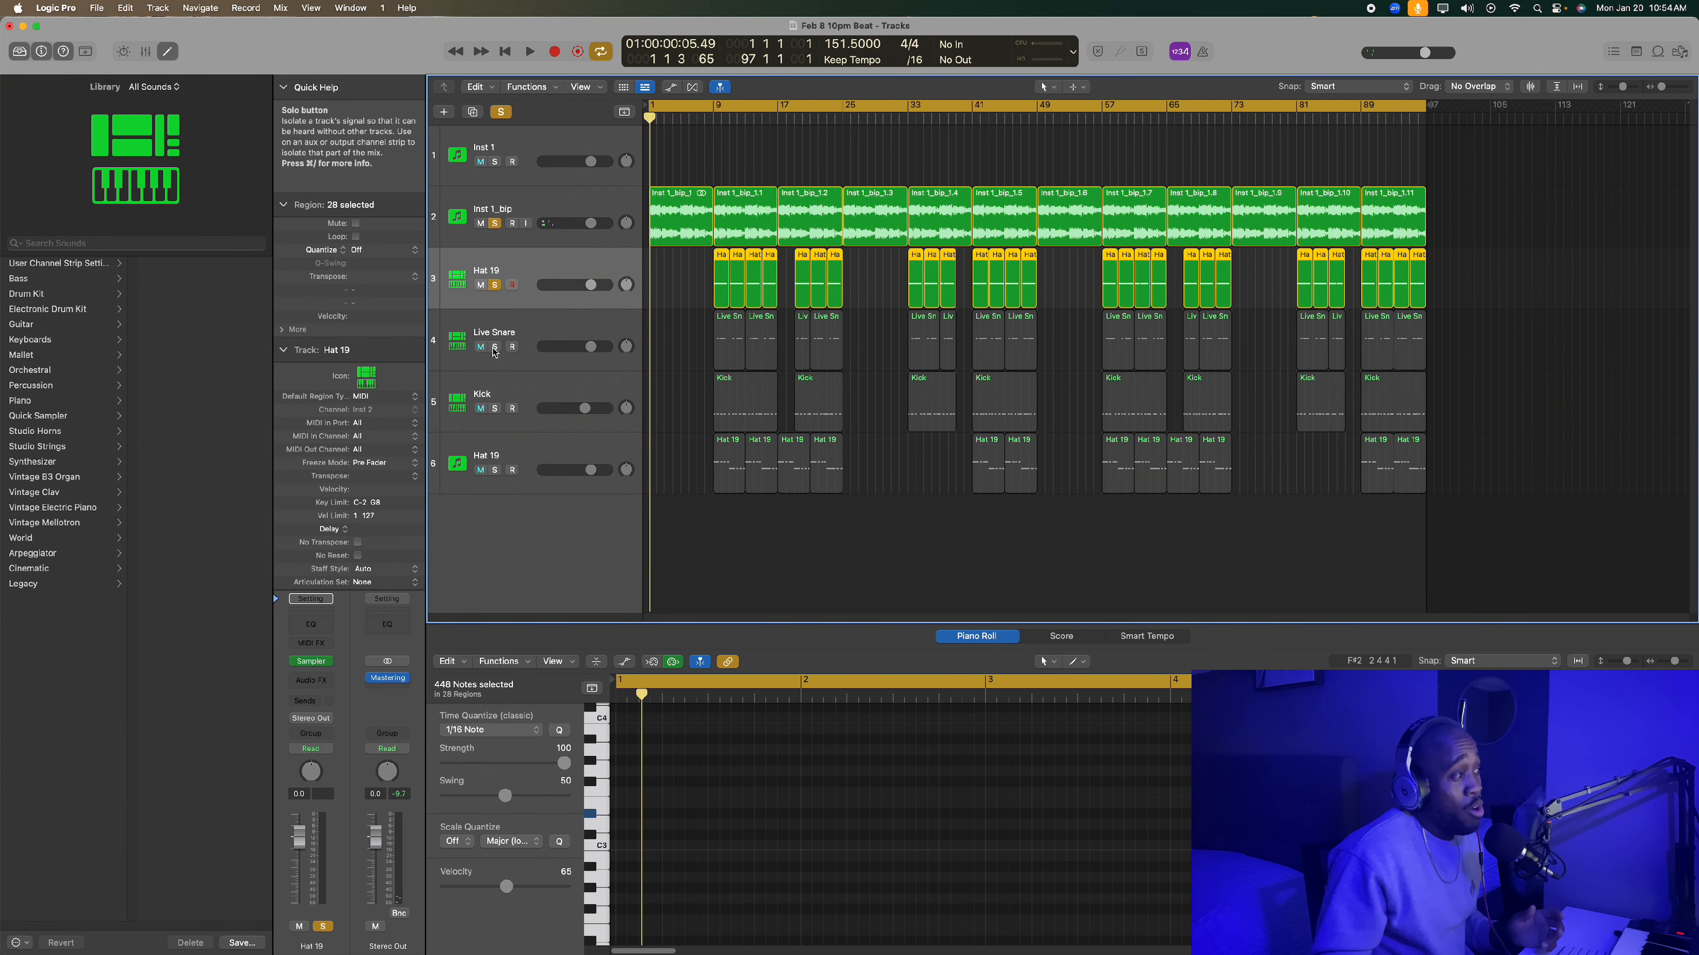
- Solo the Live Snare track as well and play it with Inst 1_bip and Hat 19 into bar 14
left_click(495, 348)
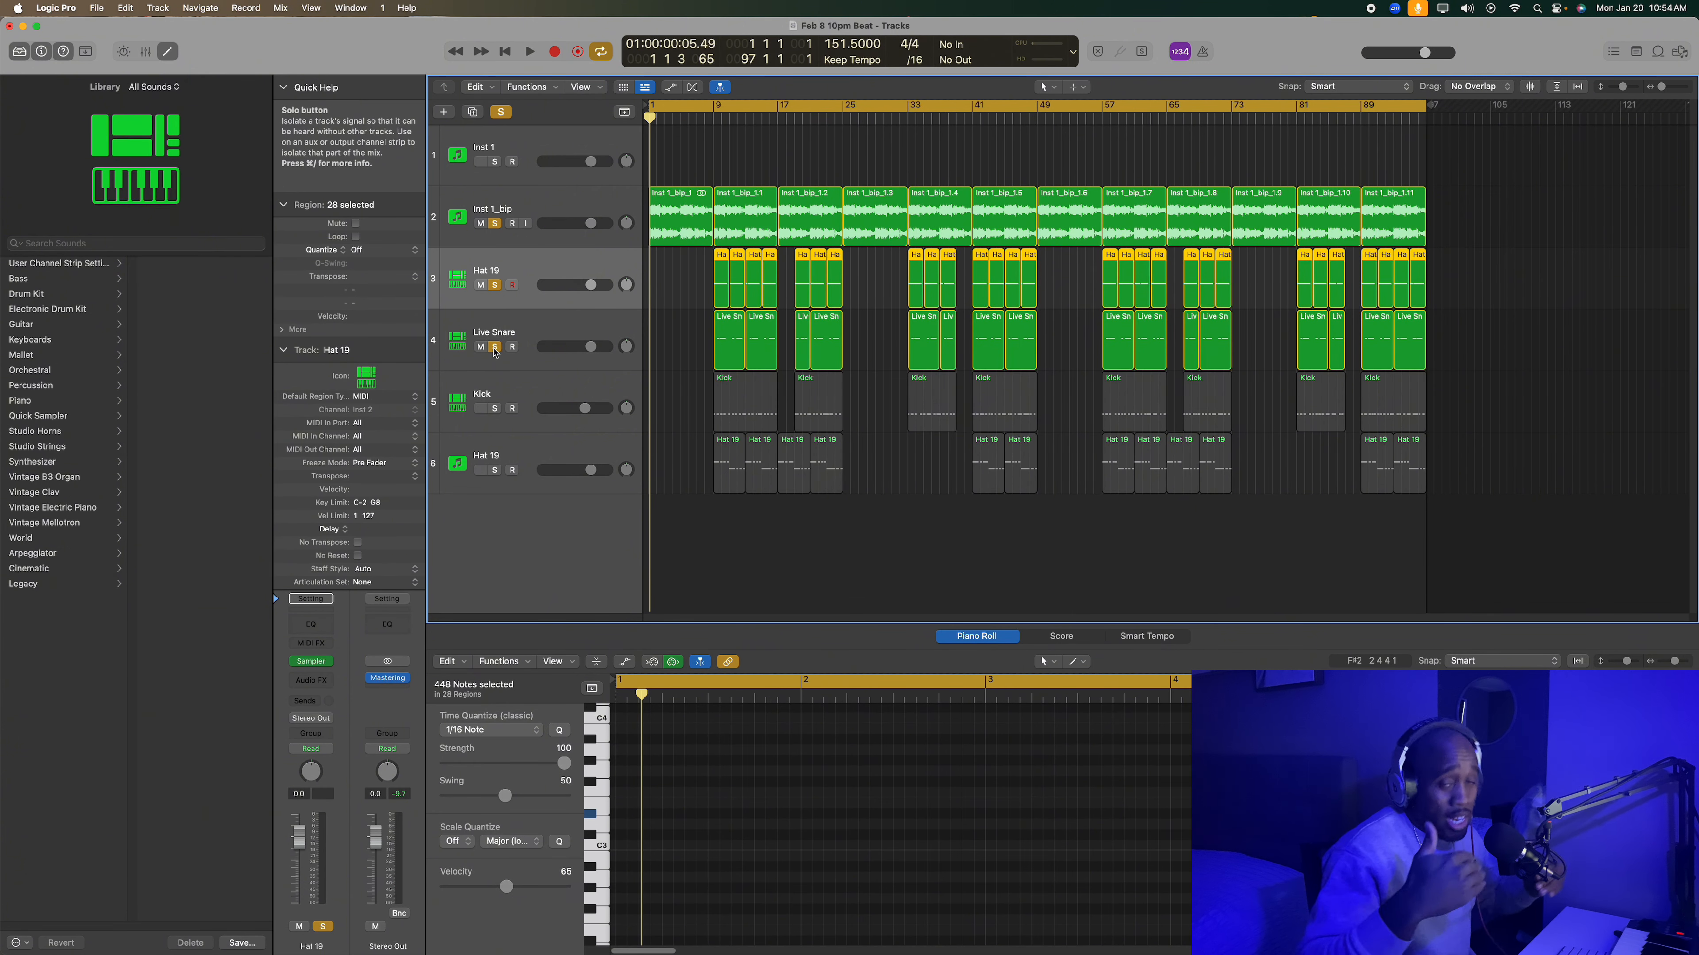
key("space")
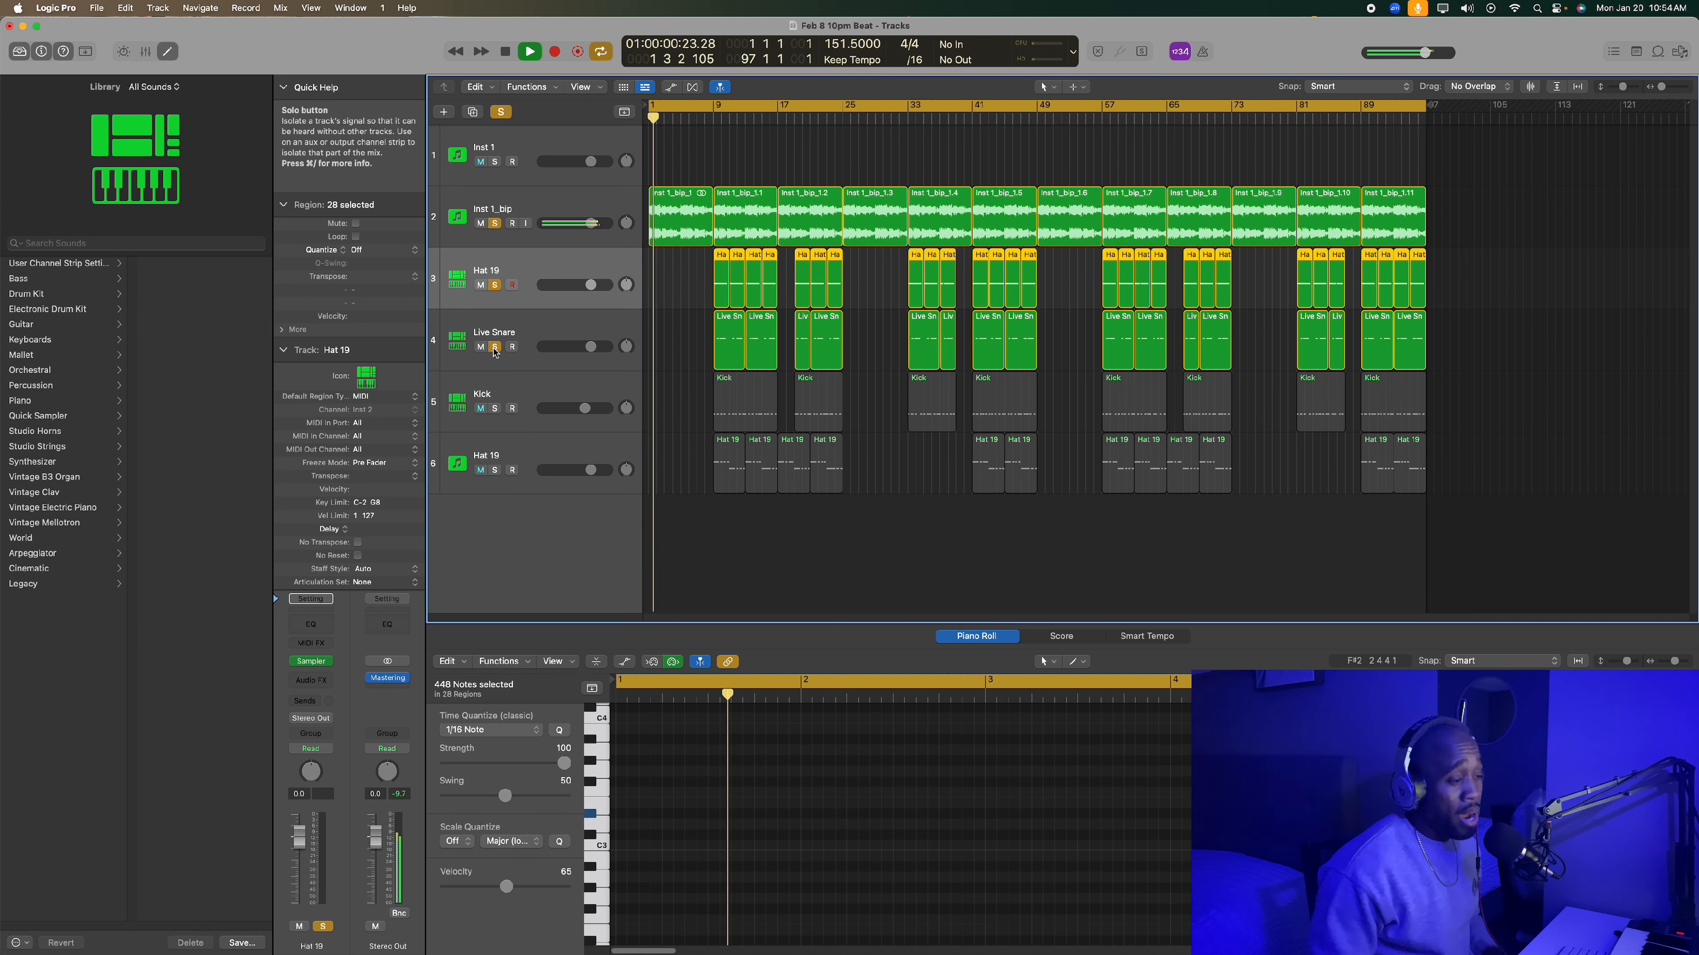
key("space")
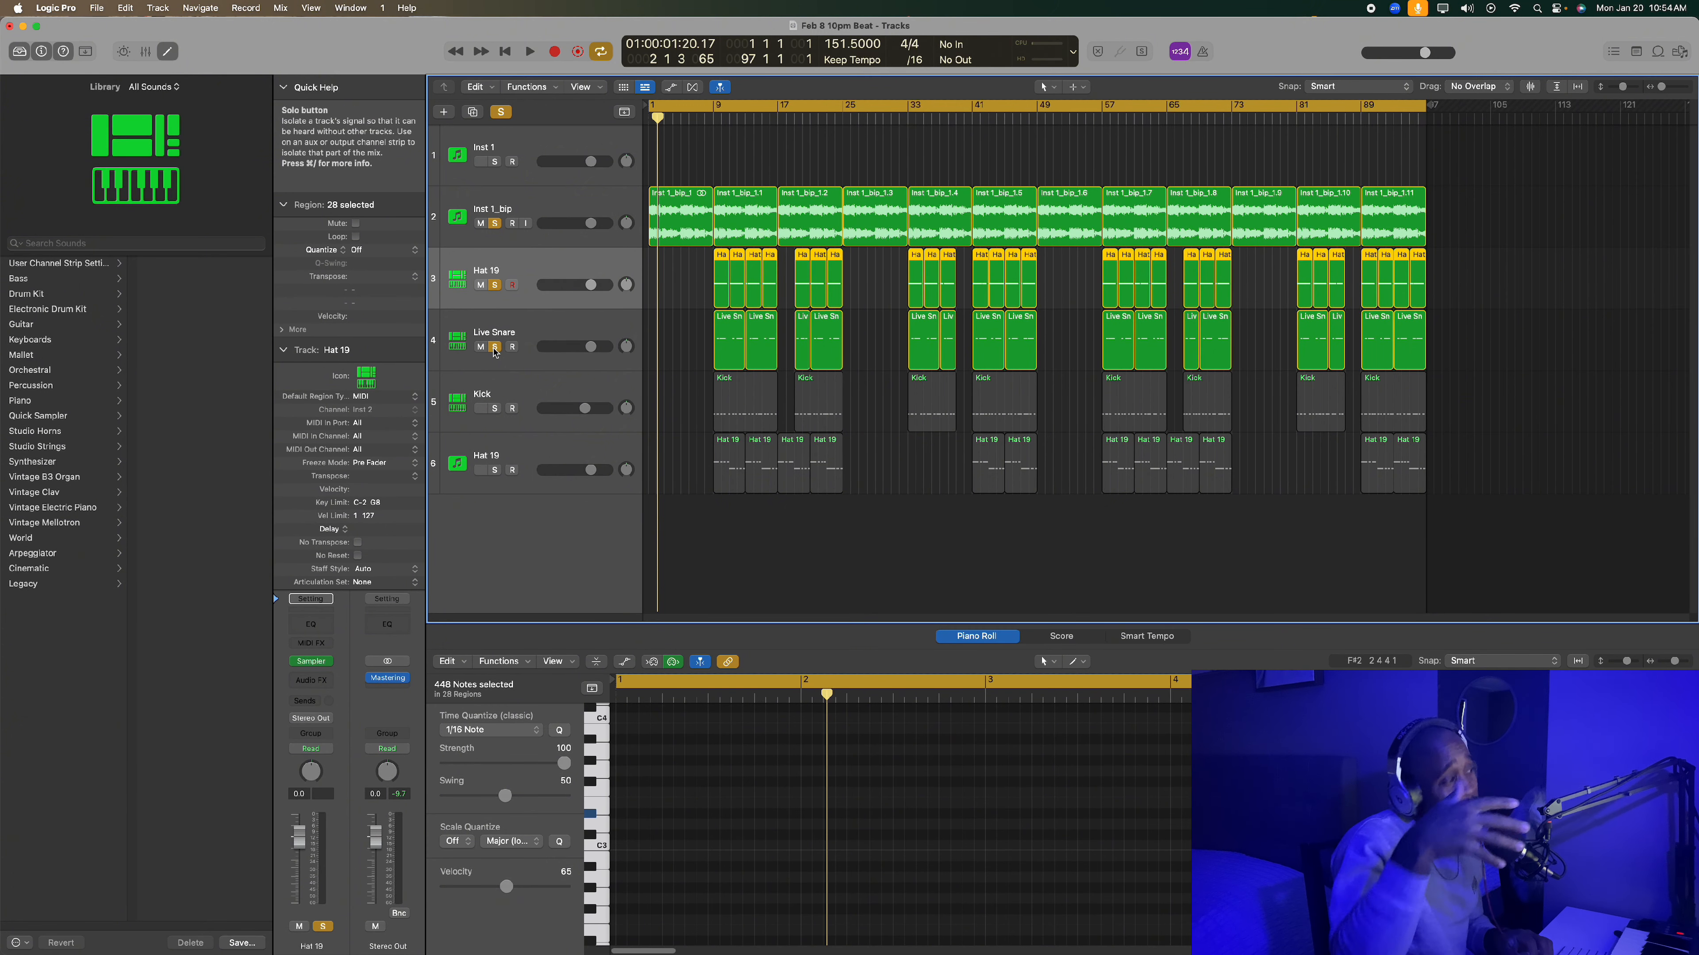
key("space")
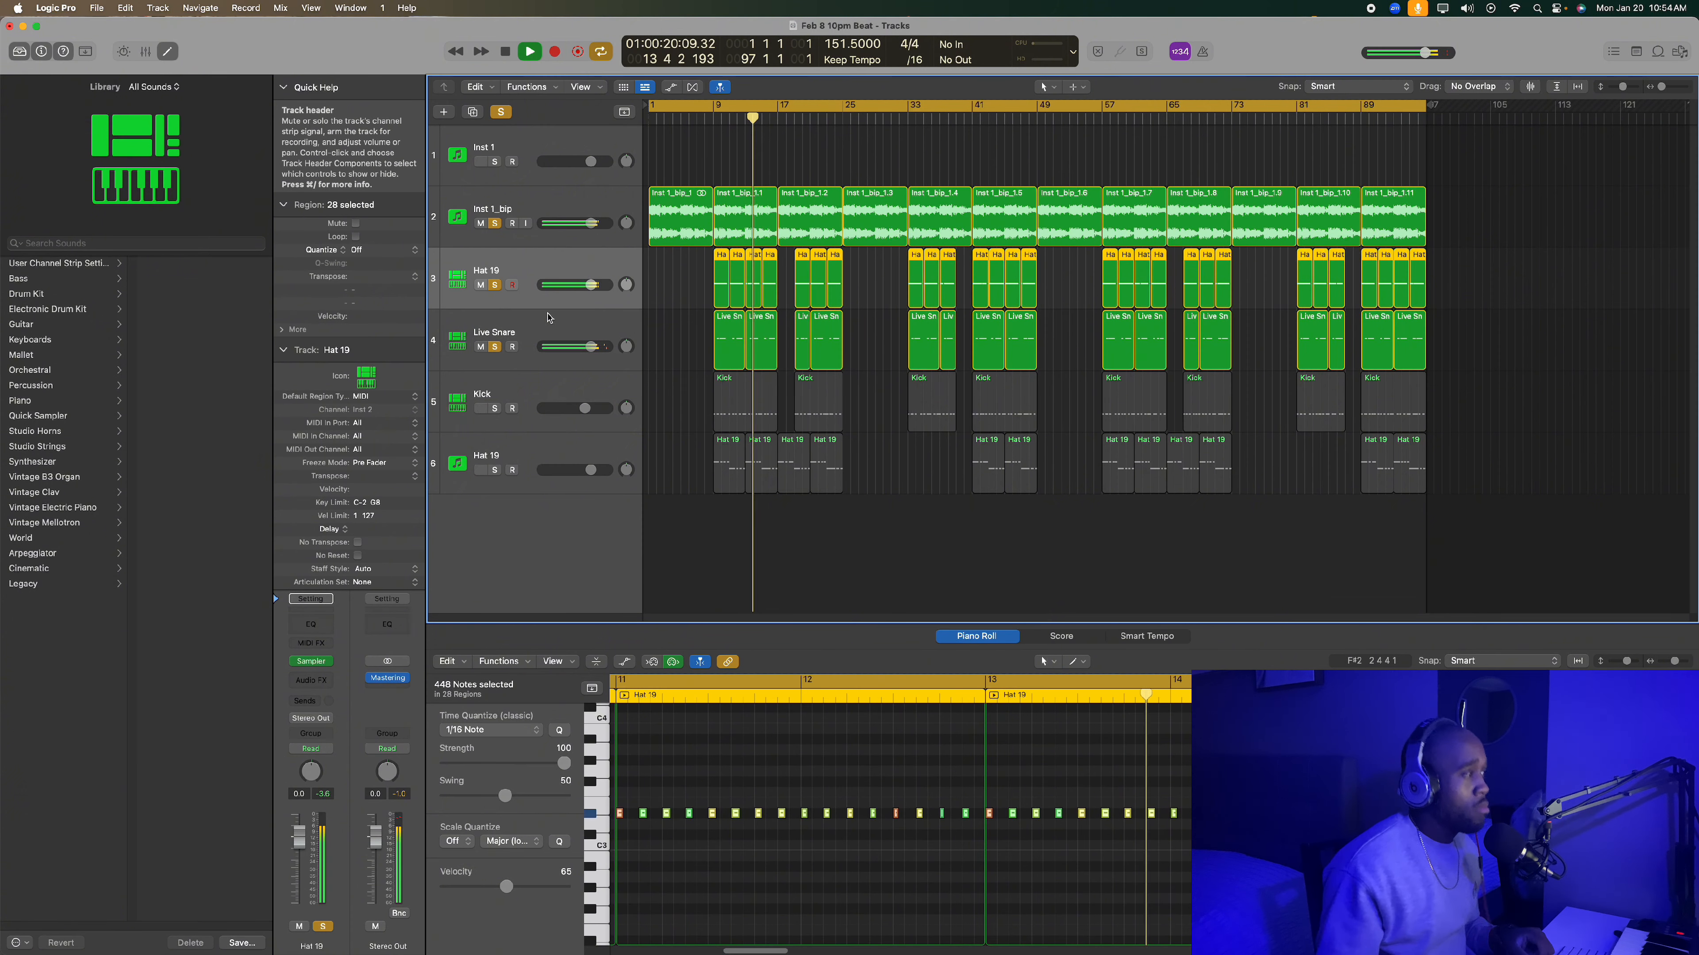
key("space")
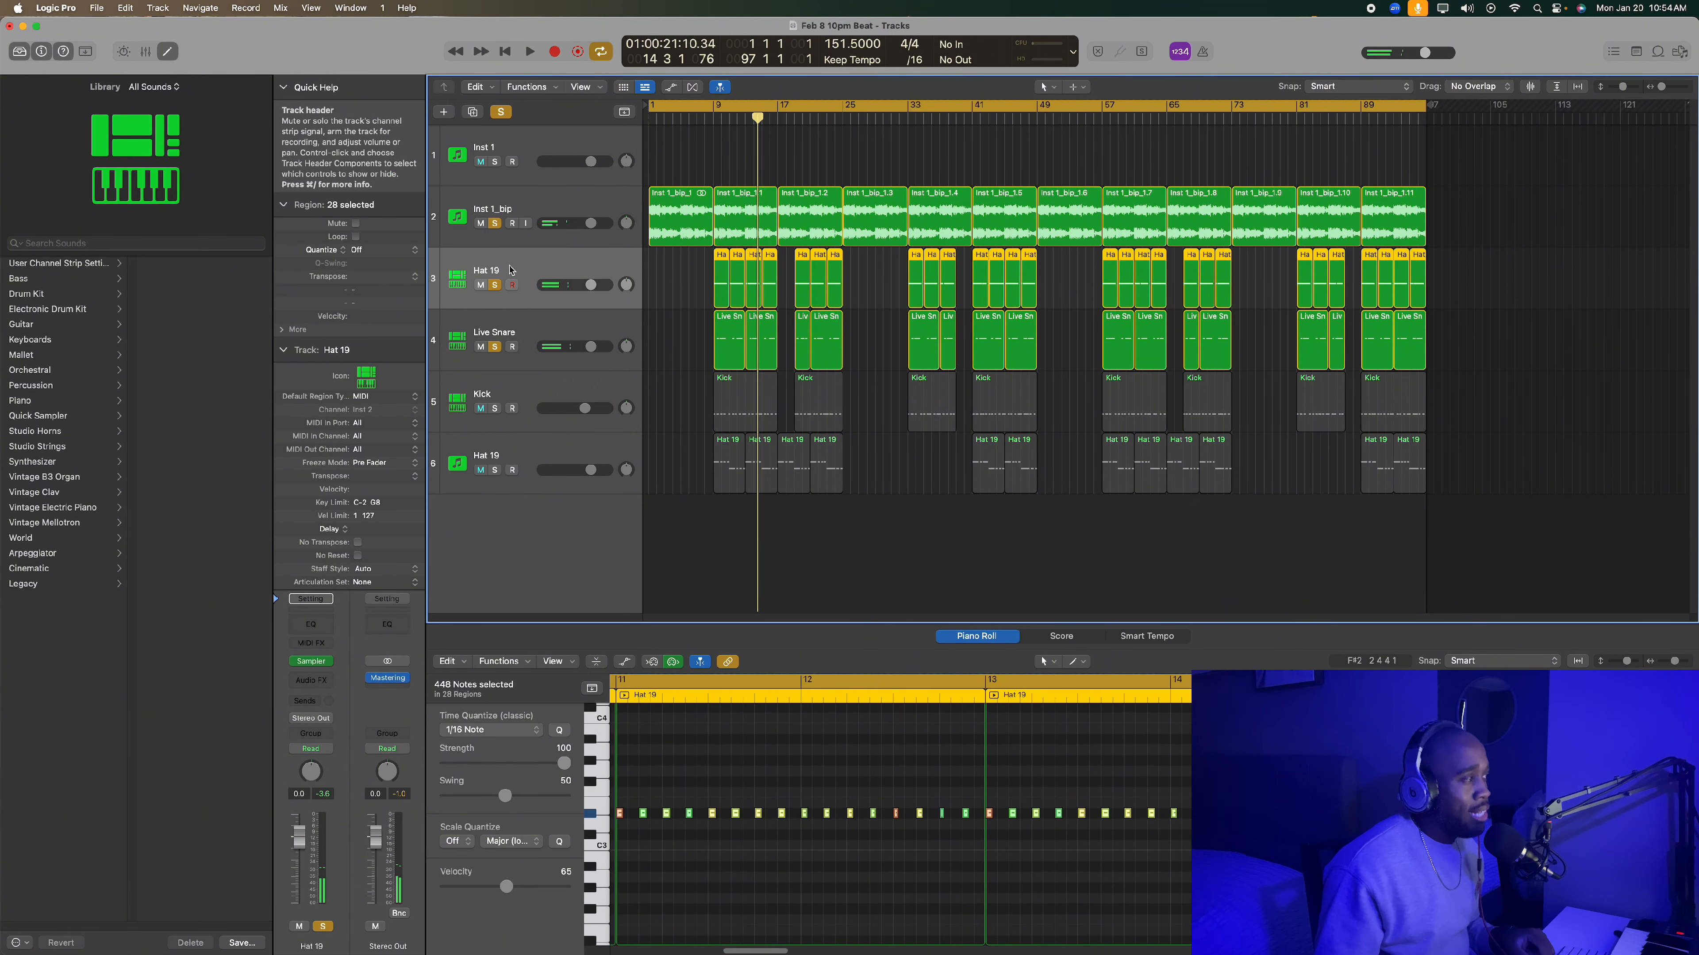
- Turn off solo on Hat 19 and Inst 1_bip and play Live Snare alone from bar 9
left_click(495, 285)
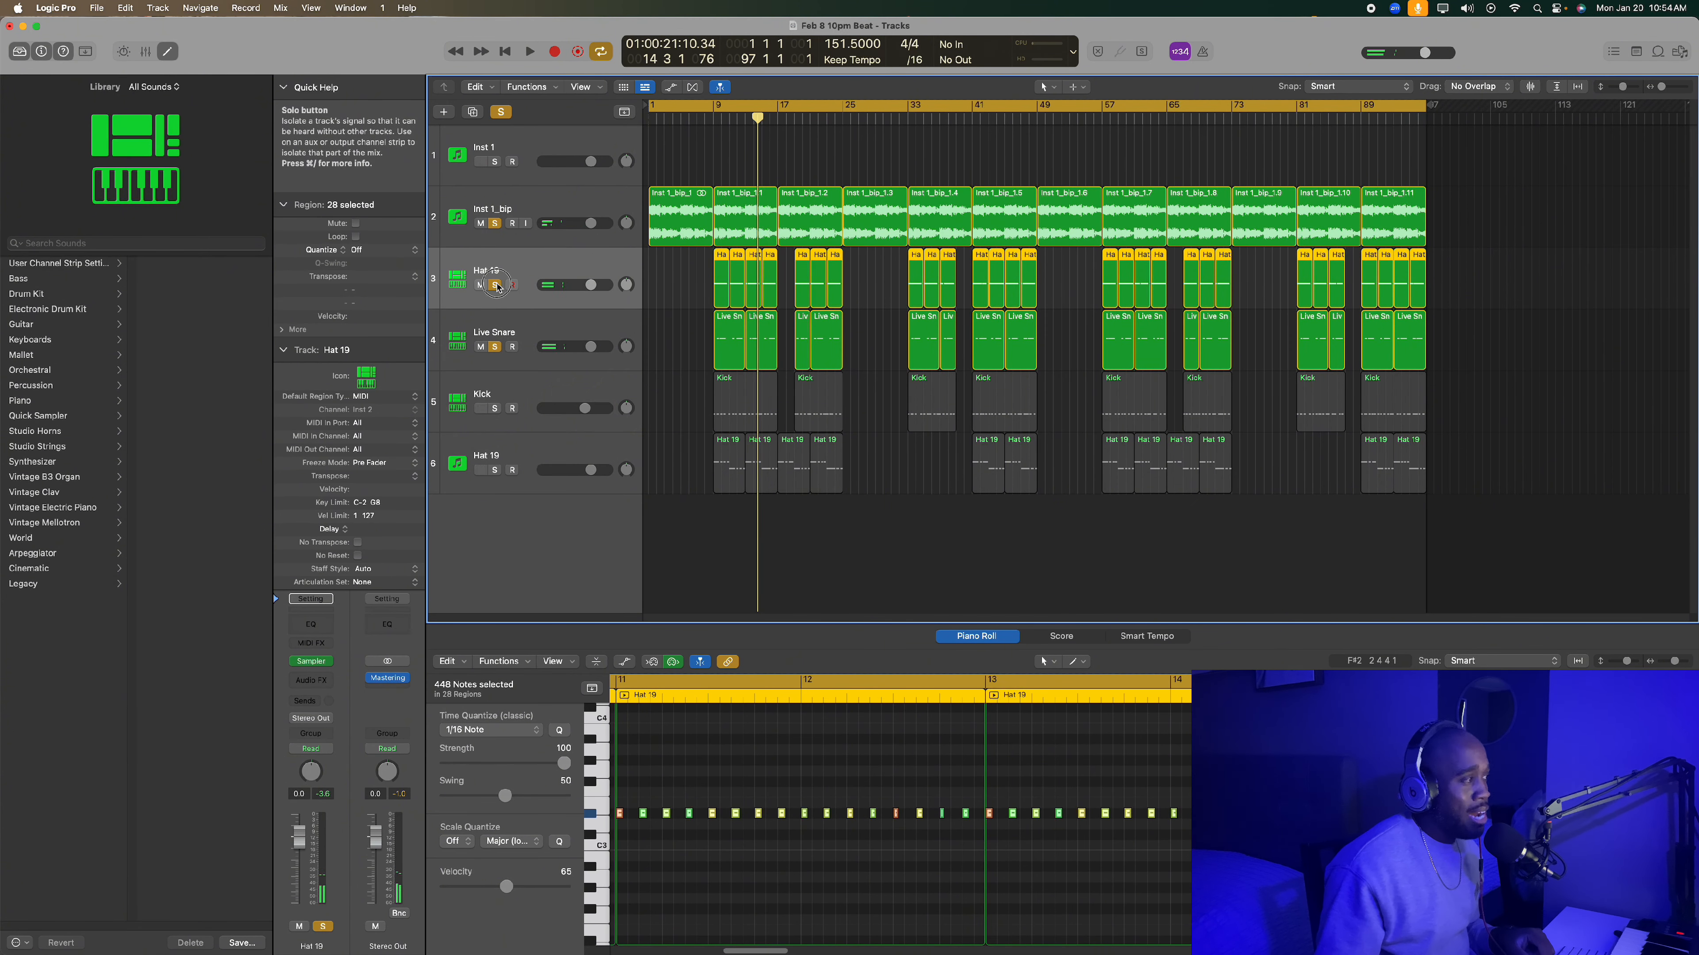
left_click(495, 224)
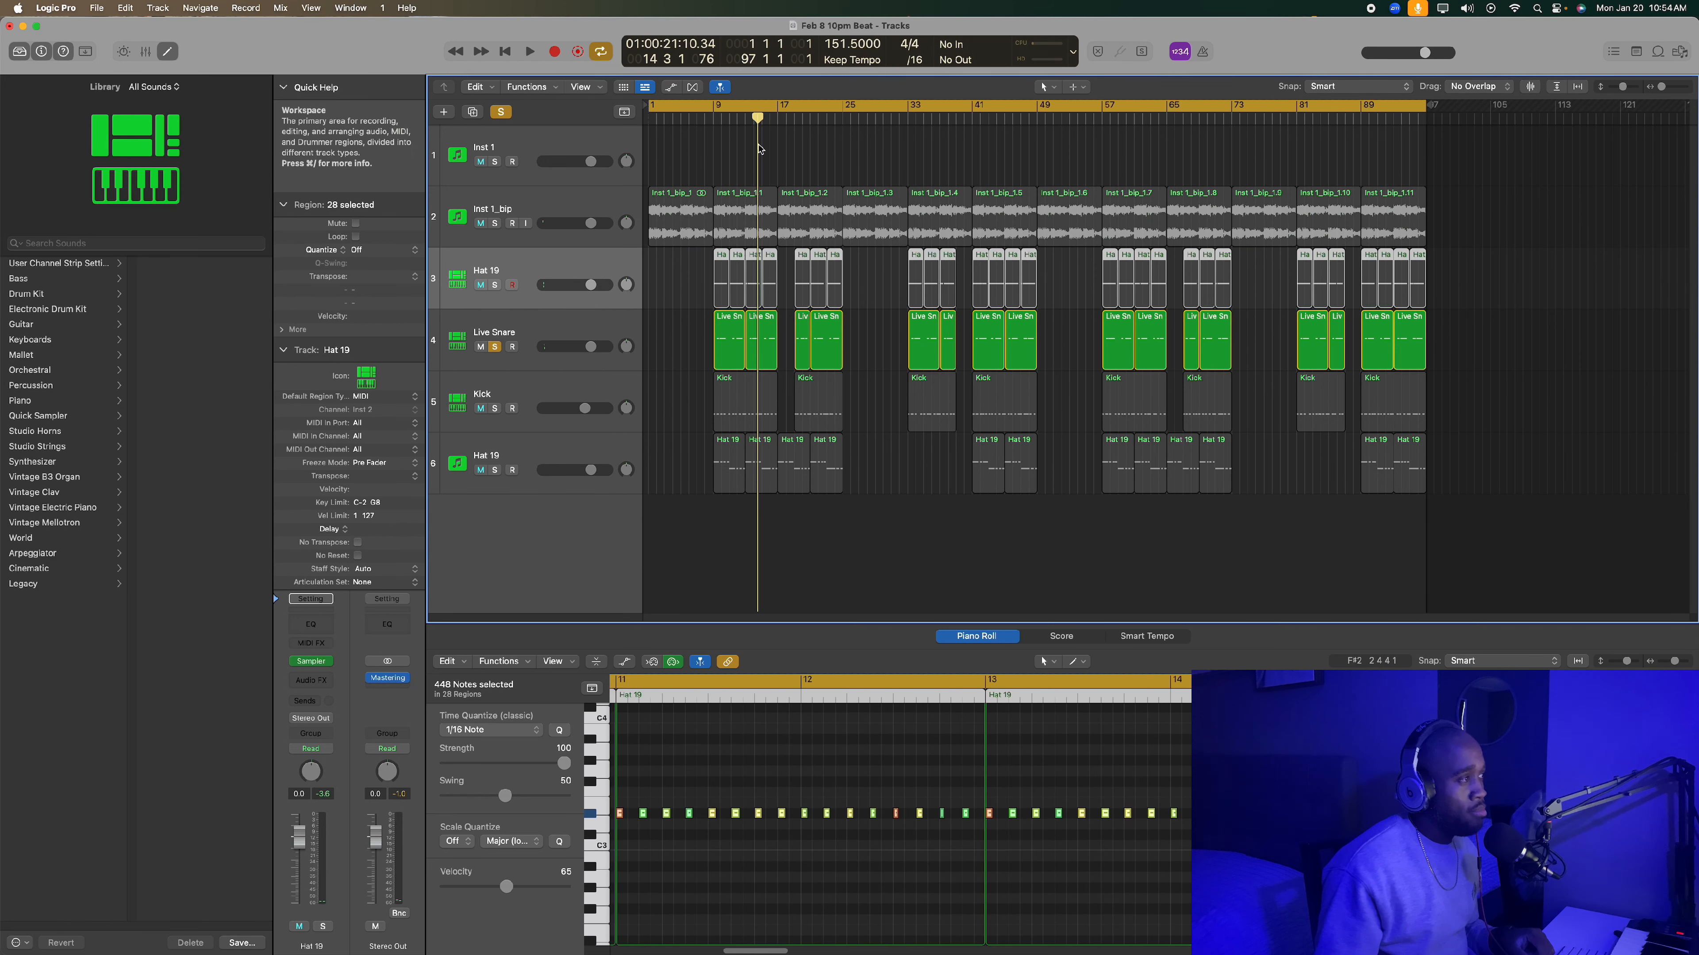
double_click(715, 121)
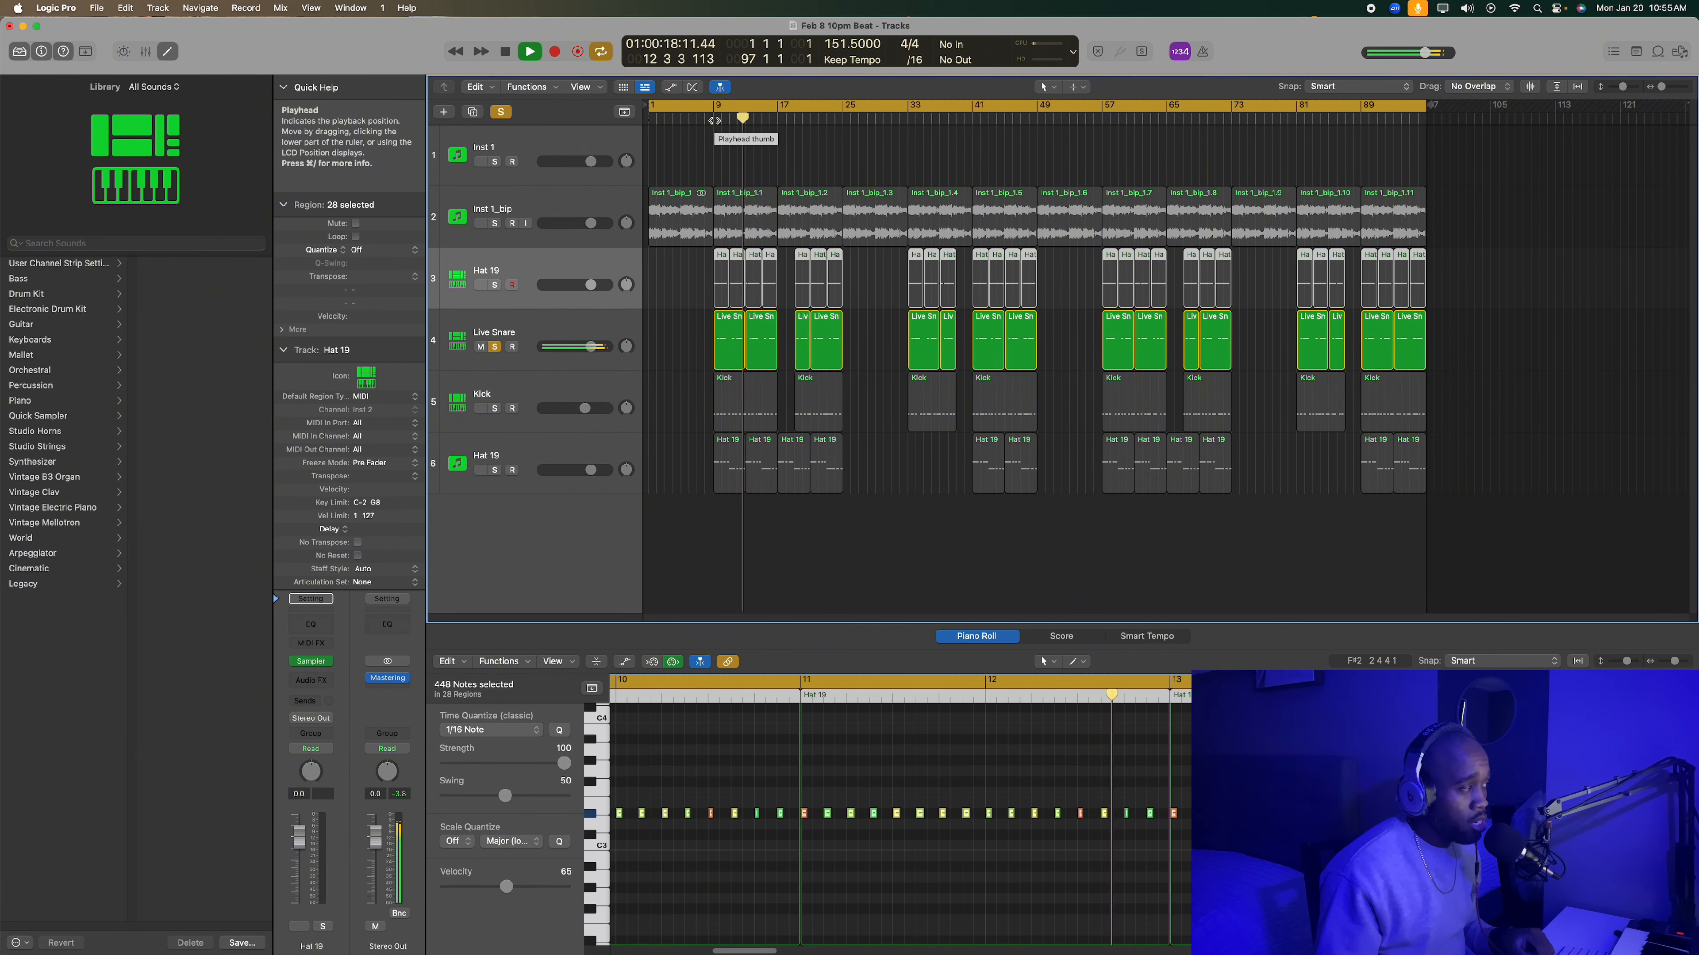
key("space")
- Open the Sampler instrument of the Live Snare track, examine its settings and close it
left_click(569, 336)
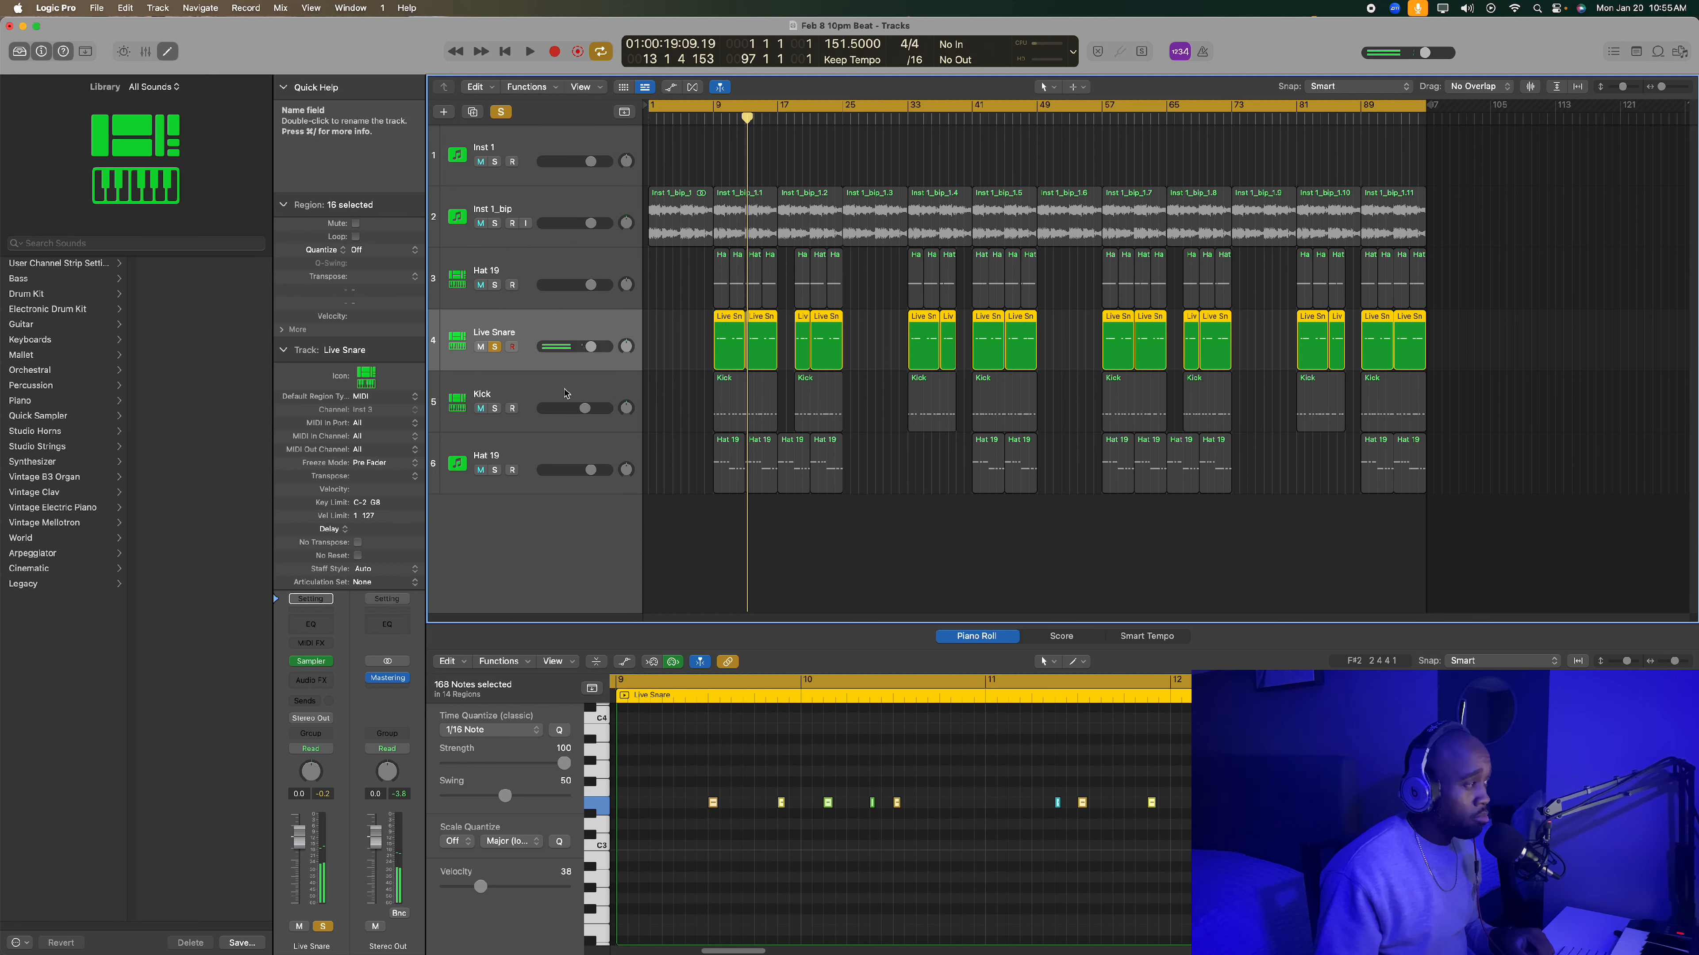
left_click(566, 412)
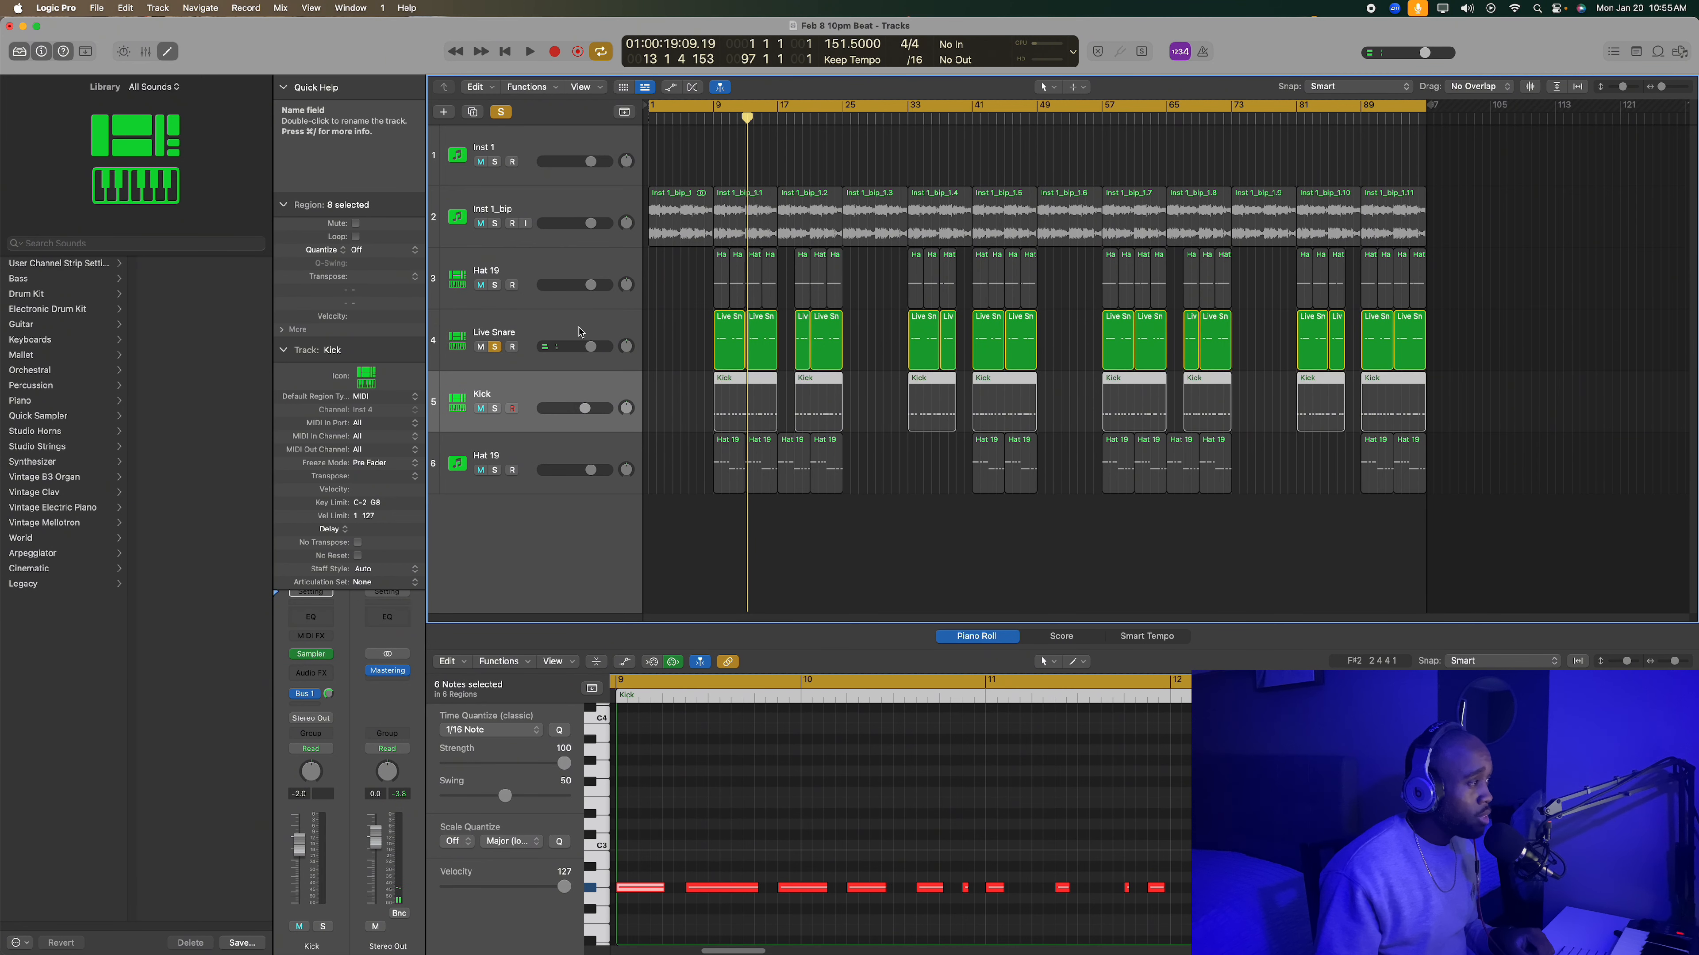
left_click(528, 335)
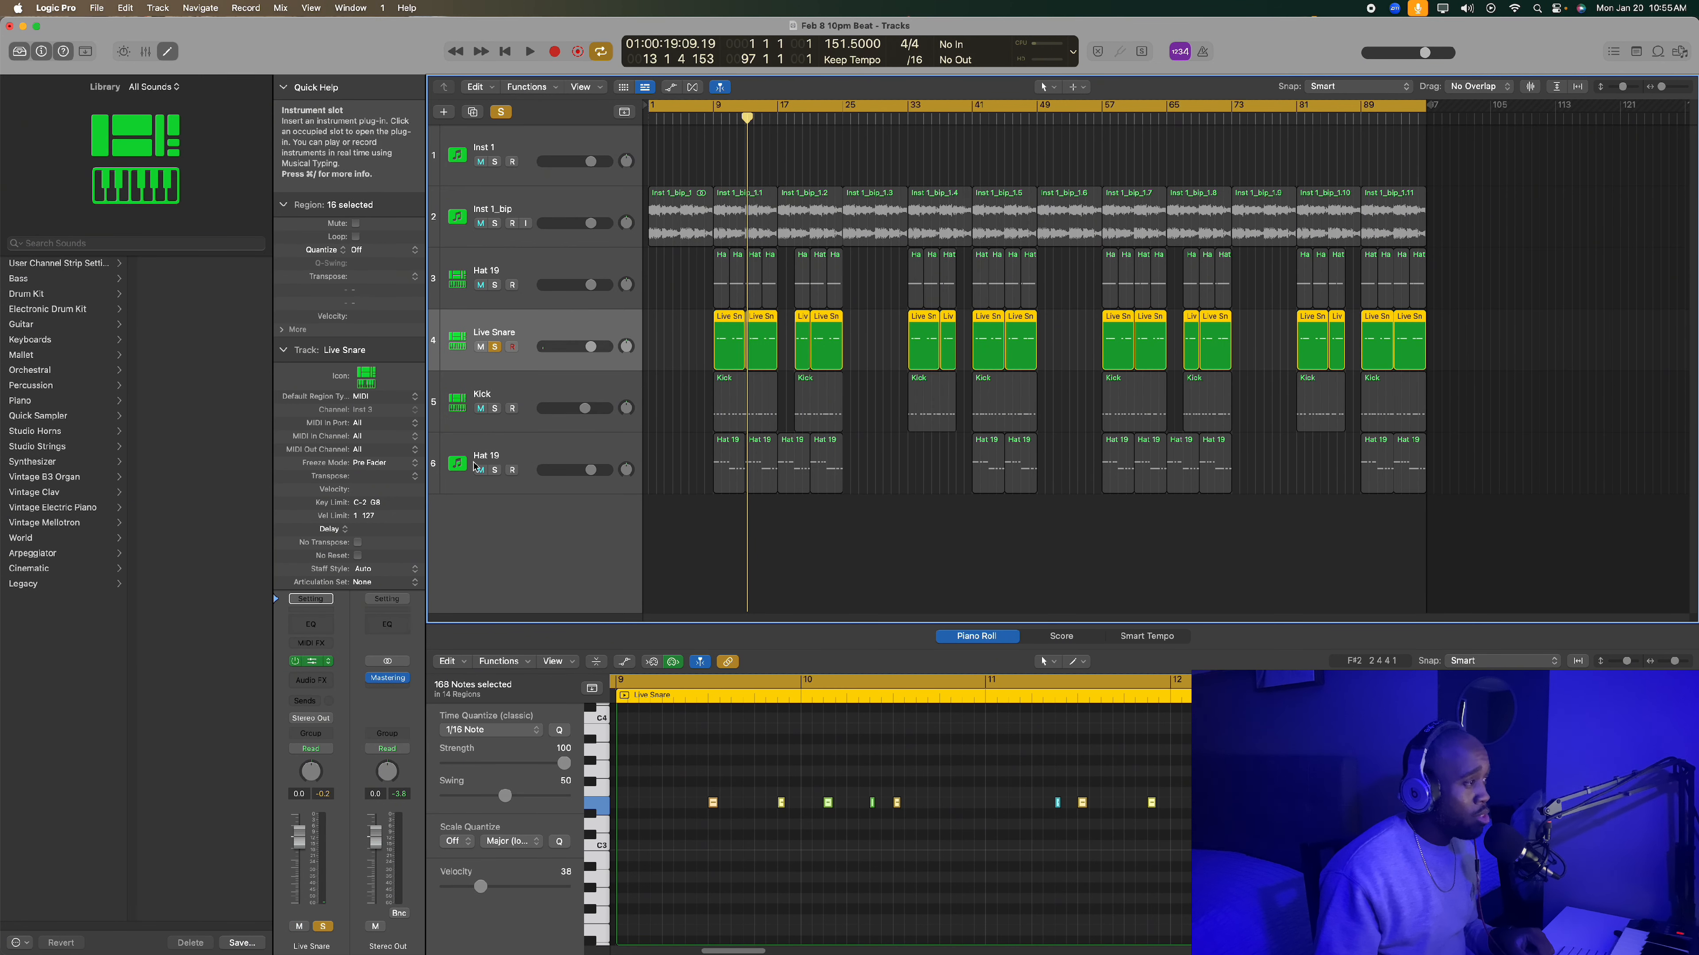
left_click(312, 661)
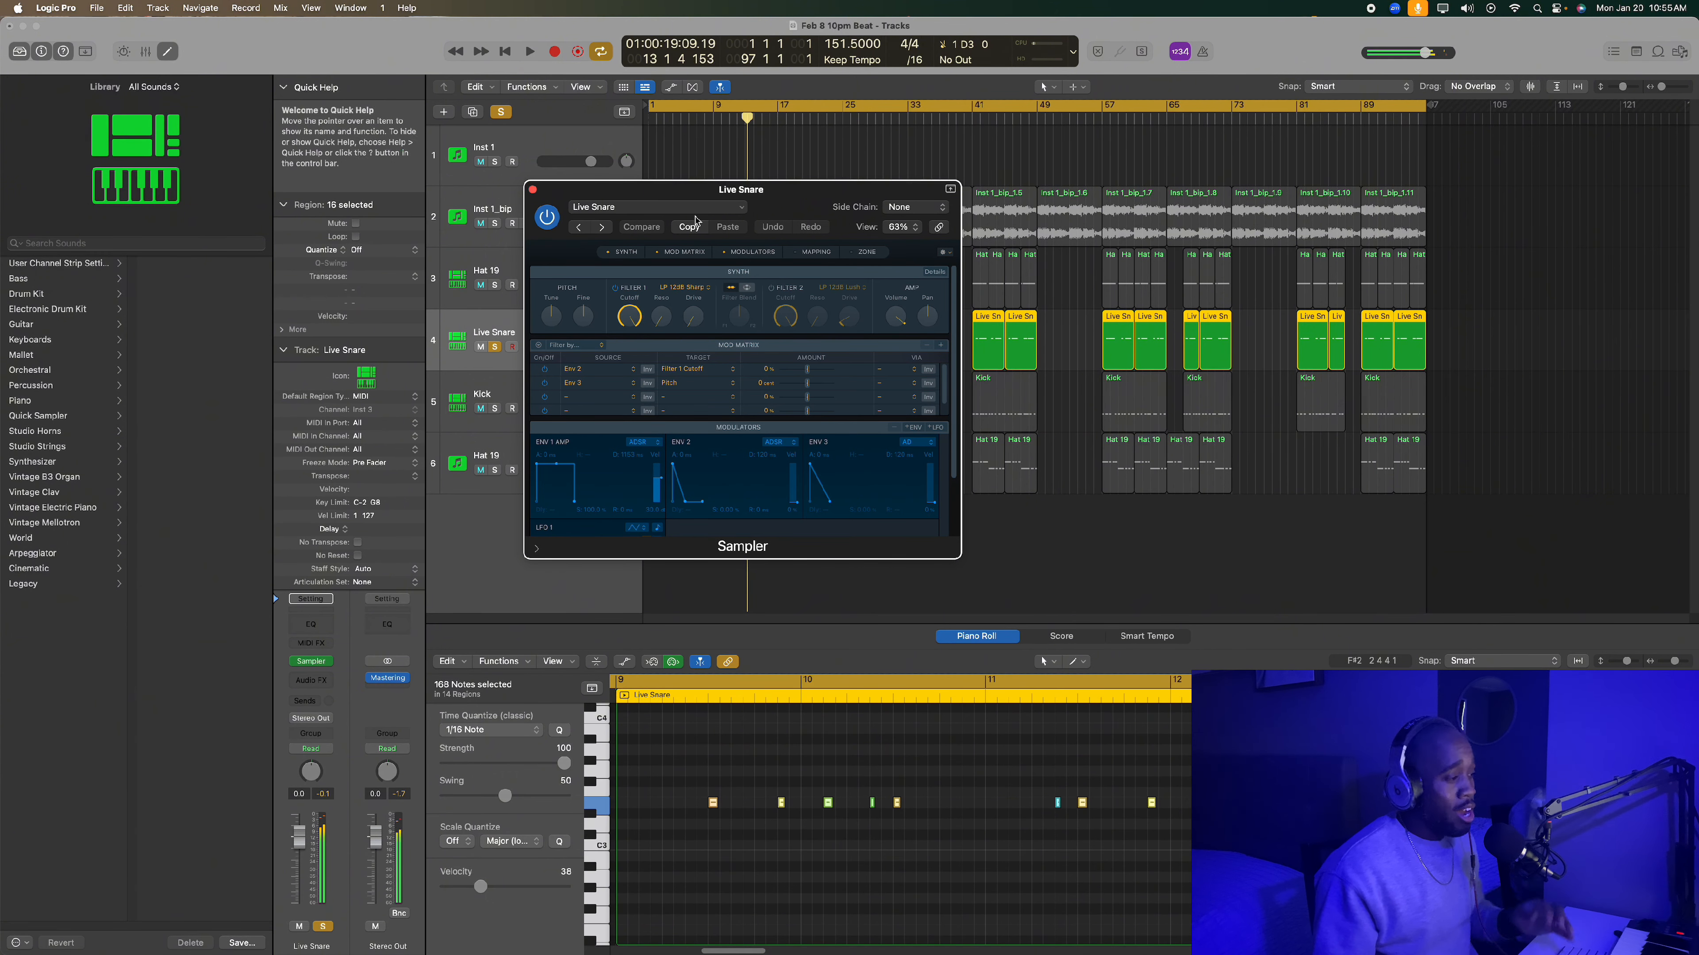
left_click(532, 190)
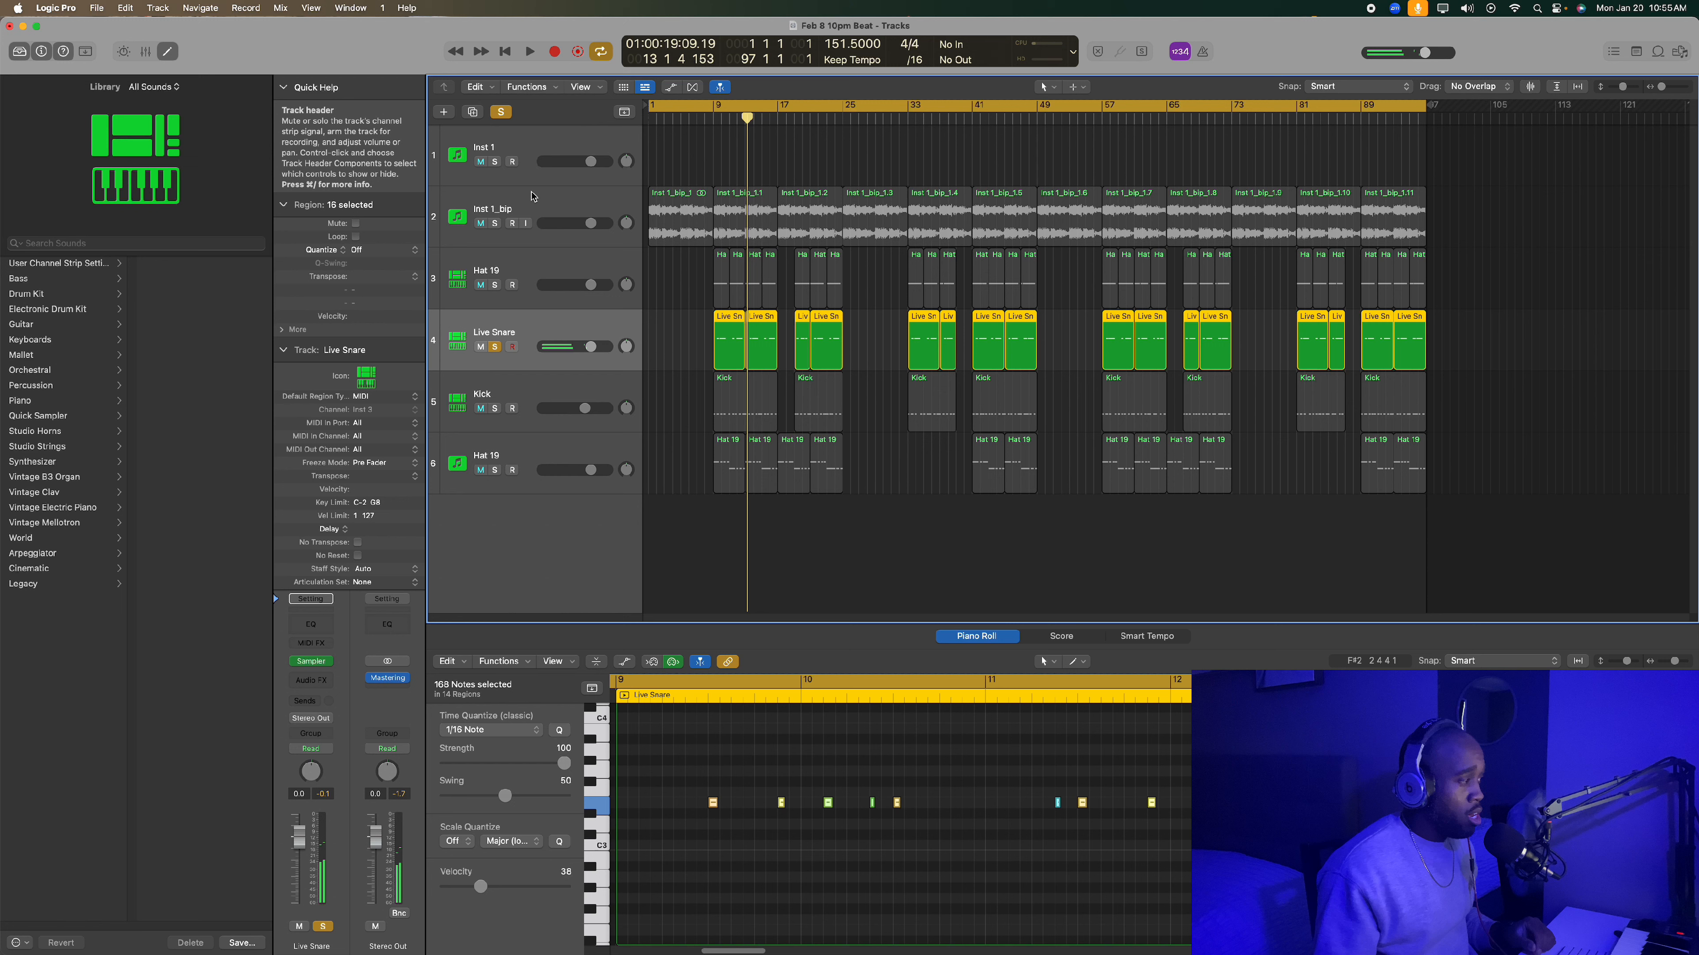
- Remove the Mastering plug-in from the Stereo Out channel strip and deselect all regions
left_click(406, 680)
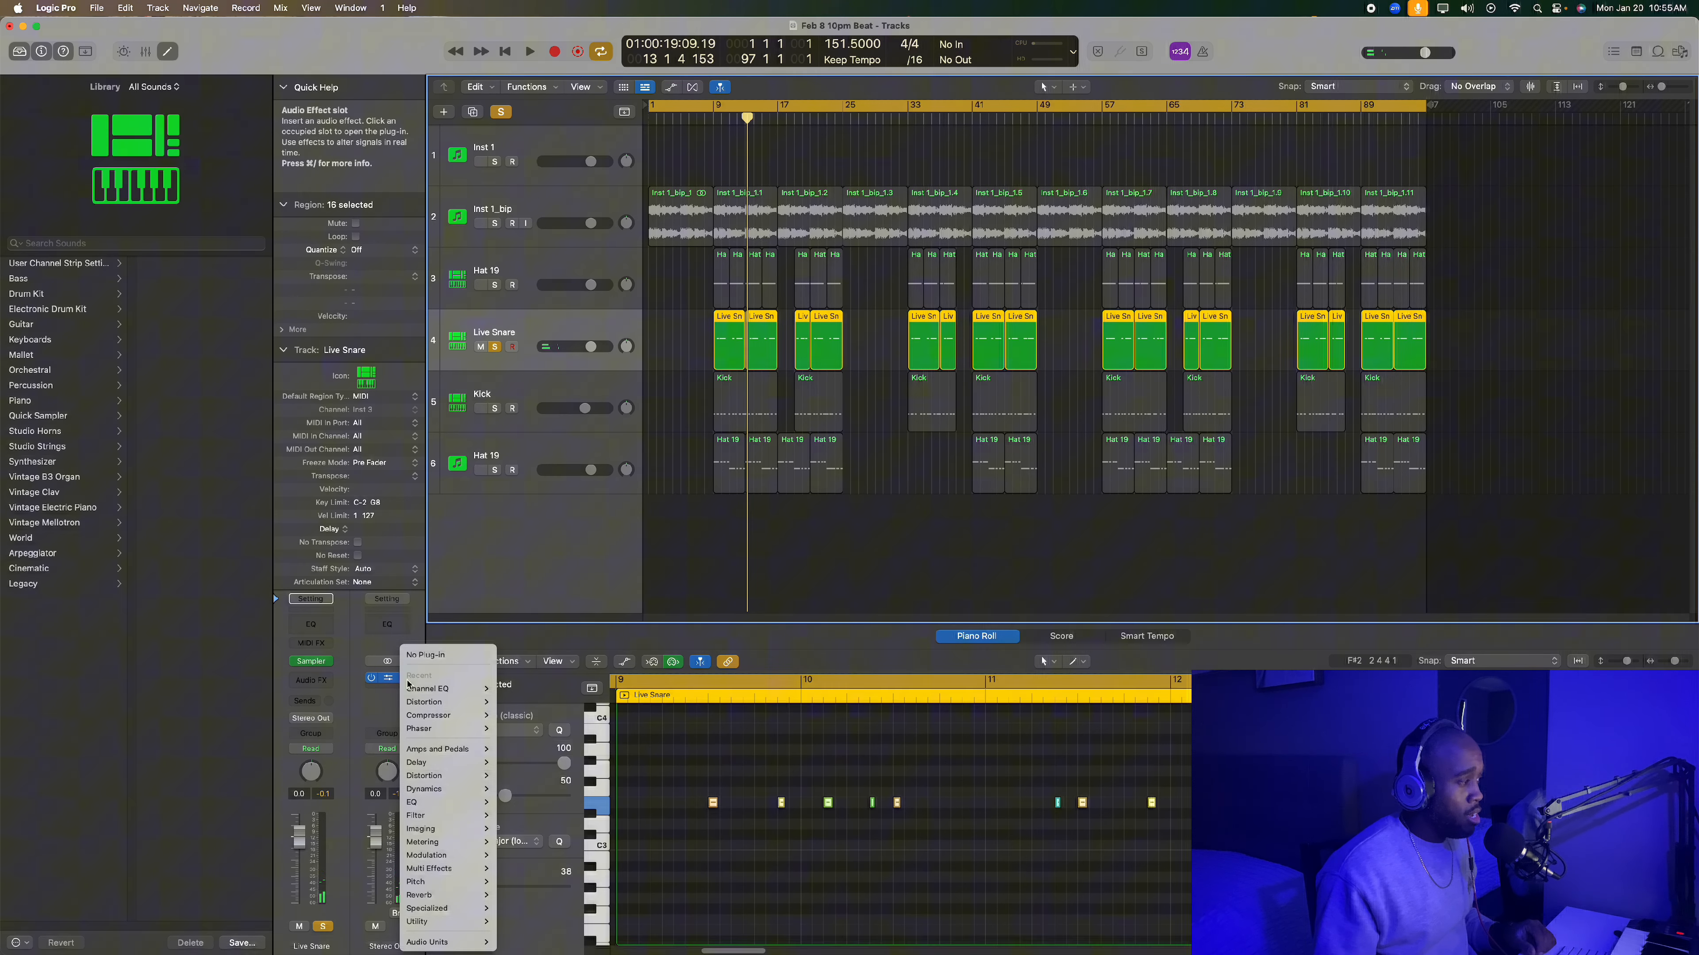
left_click(436, 656)
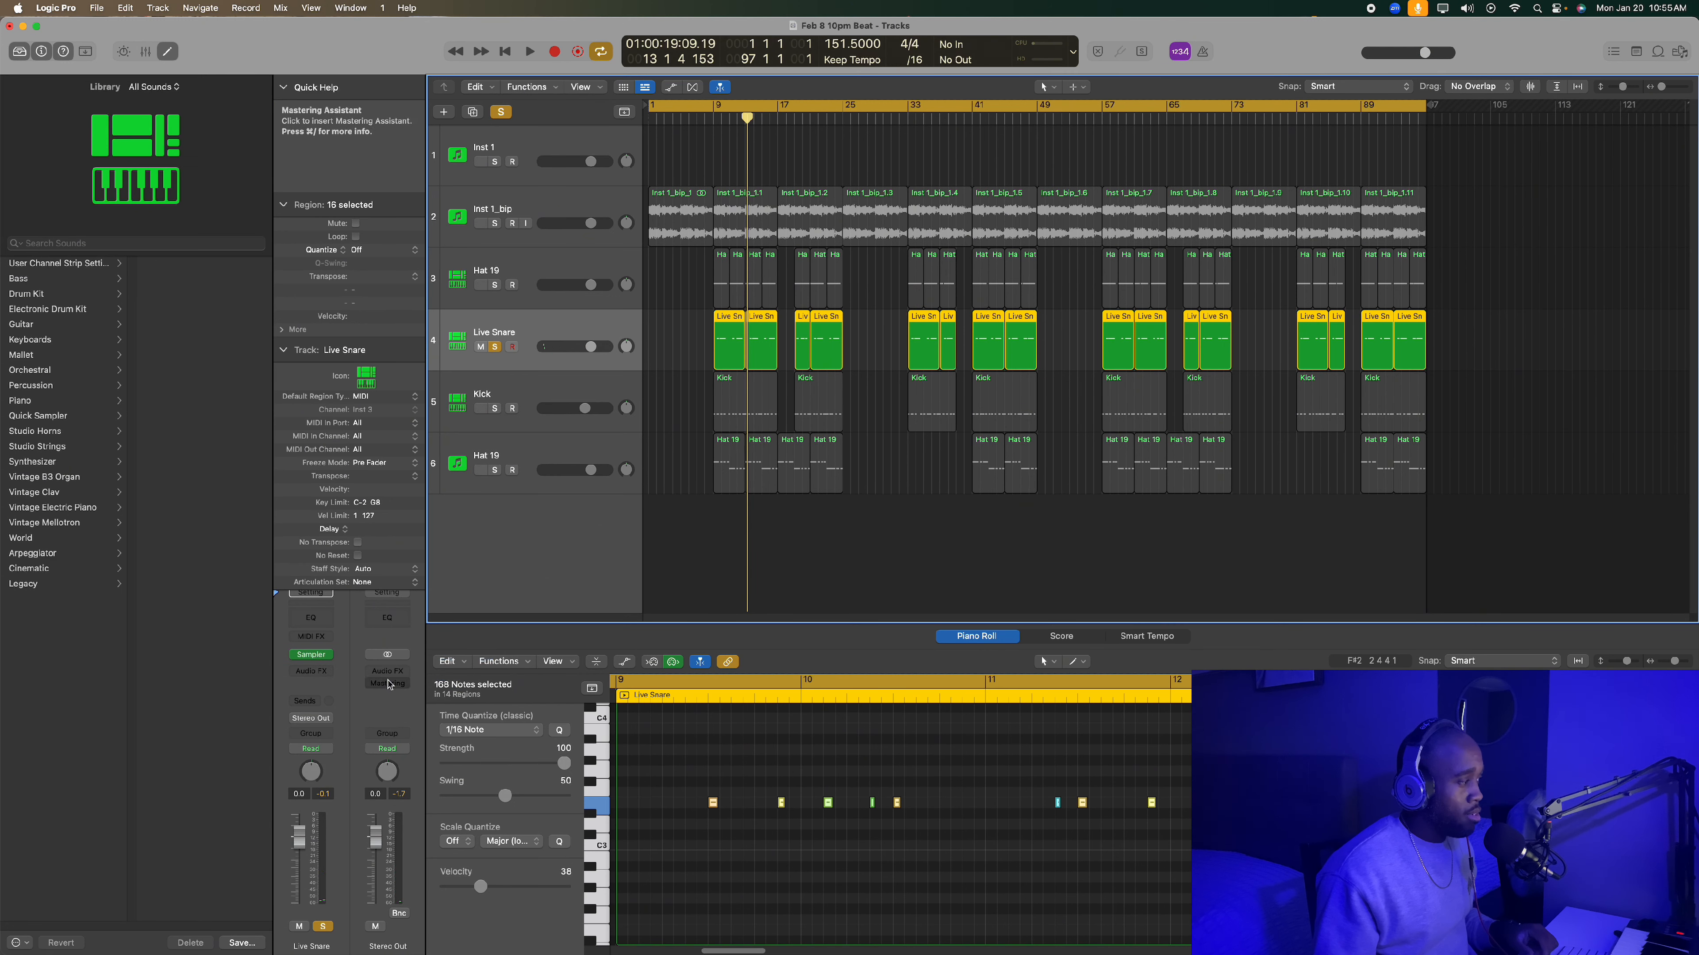
left_click(805, 539)
- Solo Inst 1_bip and the upper Hat 19 alongside Live Snare, and play the three tracks from bar 9 into bar 16
left_click_drag(748, 120, 713, 119)
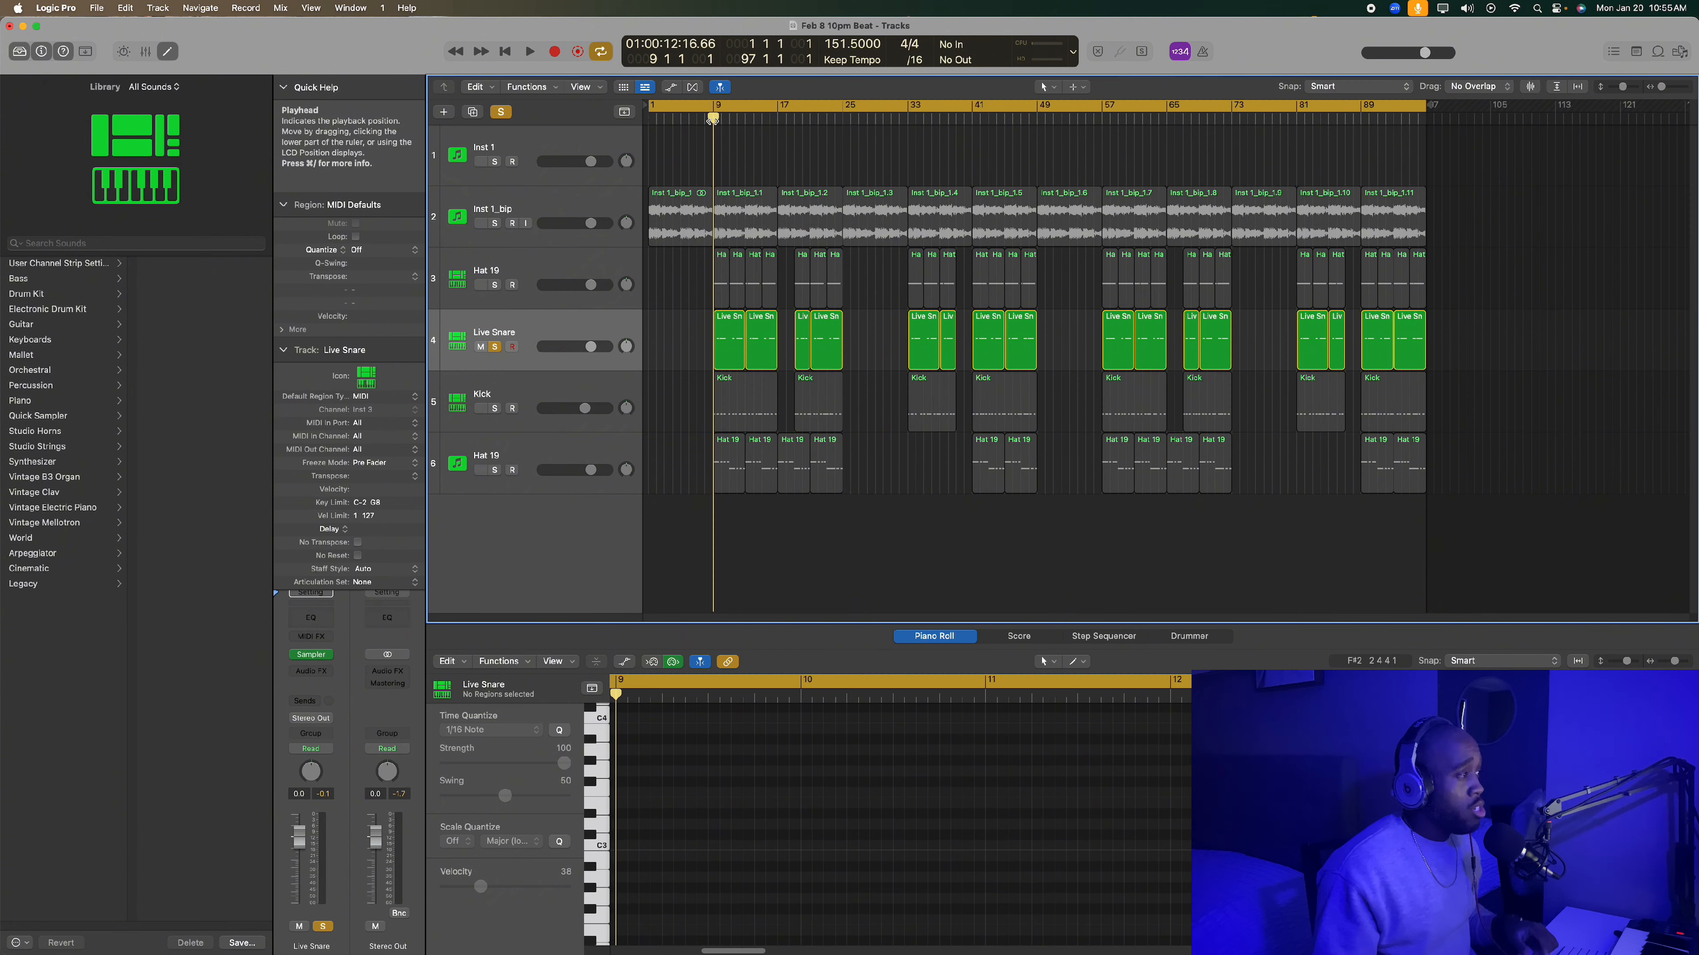
left_click(569, 331)
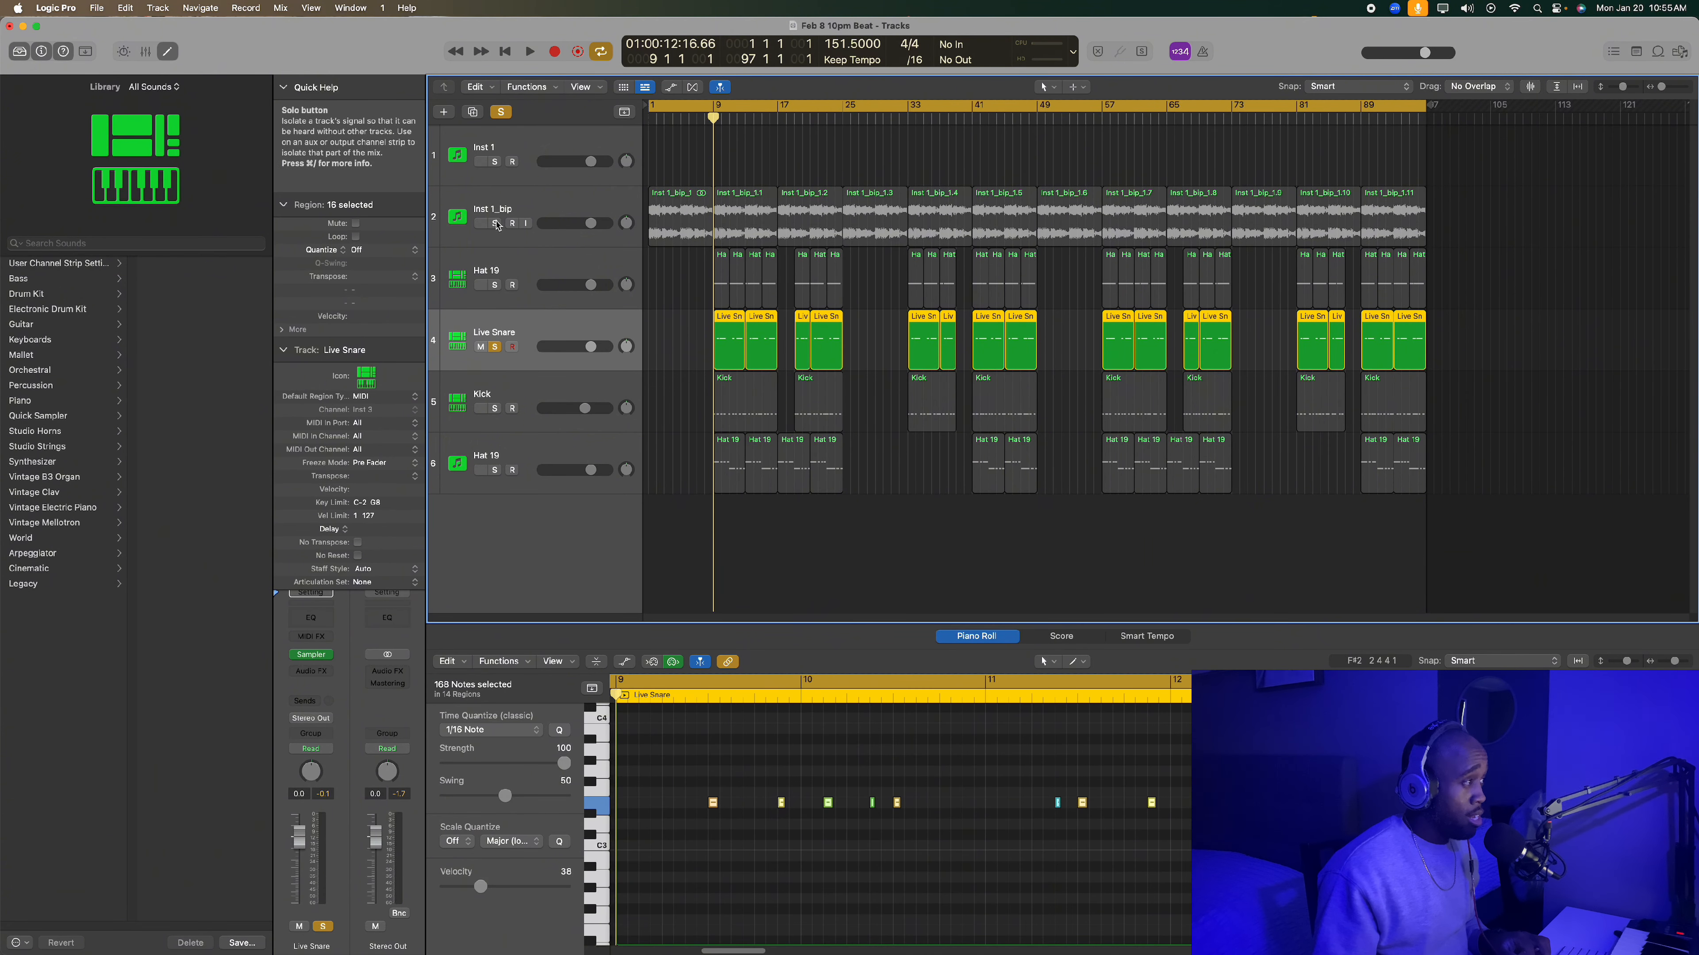
left_click_drag(498, 226, 495, 284)
key("space")
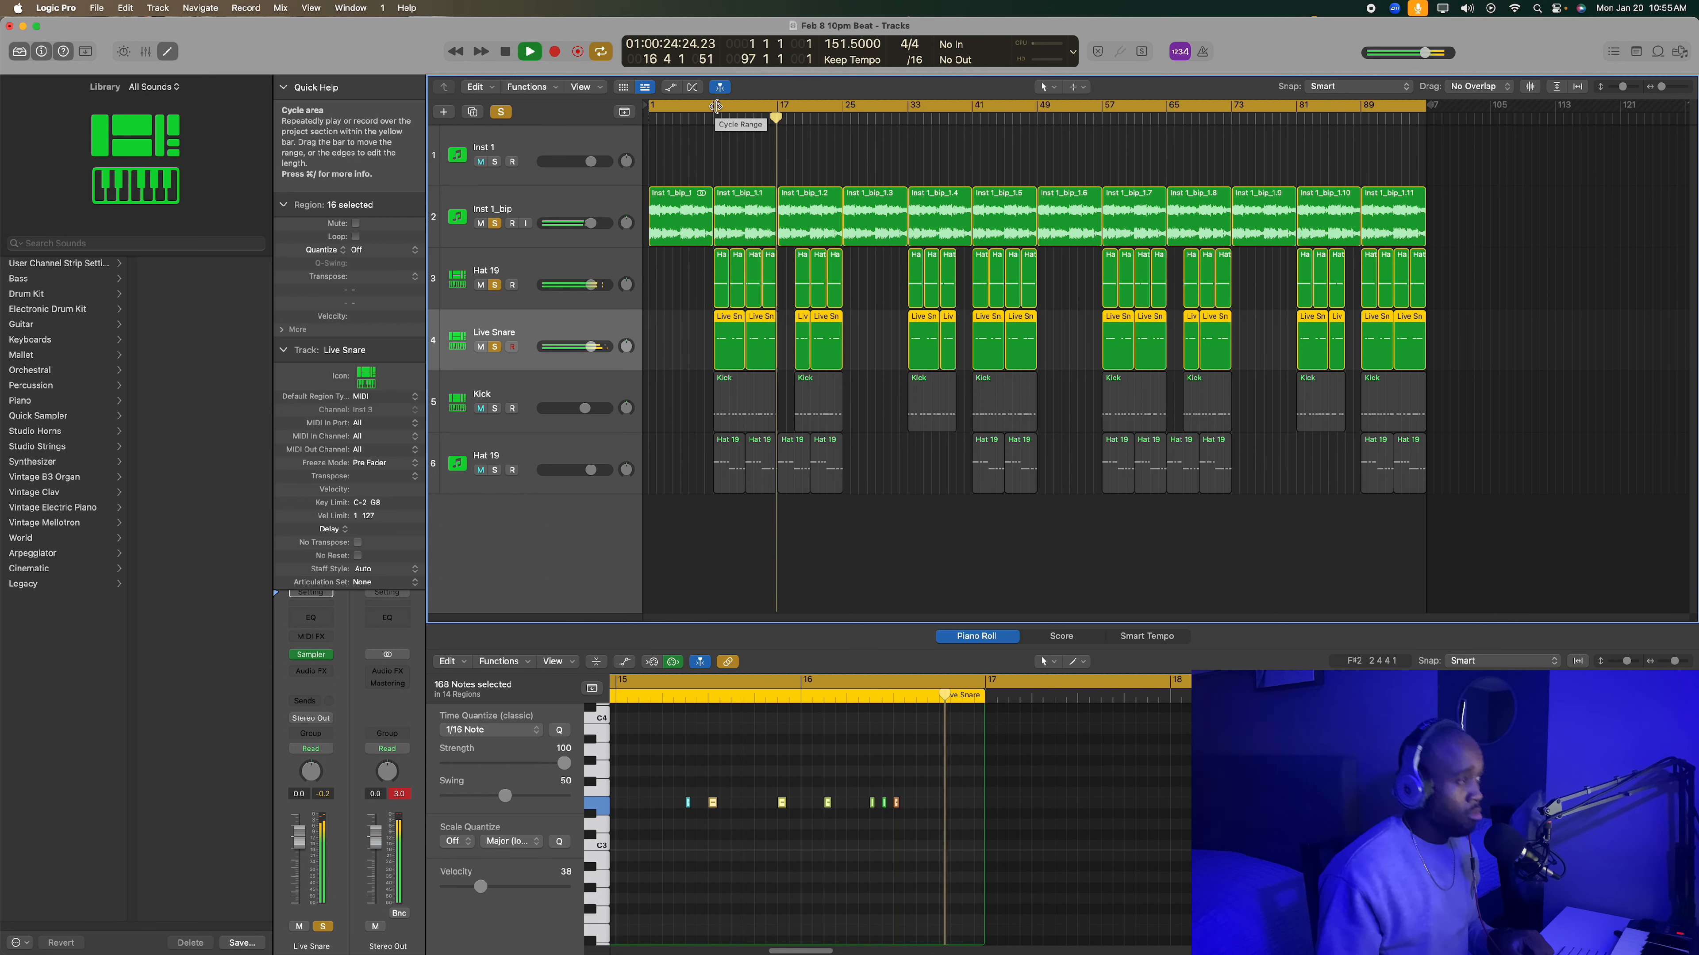
key("space")
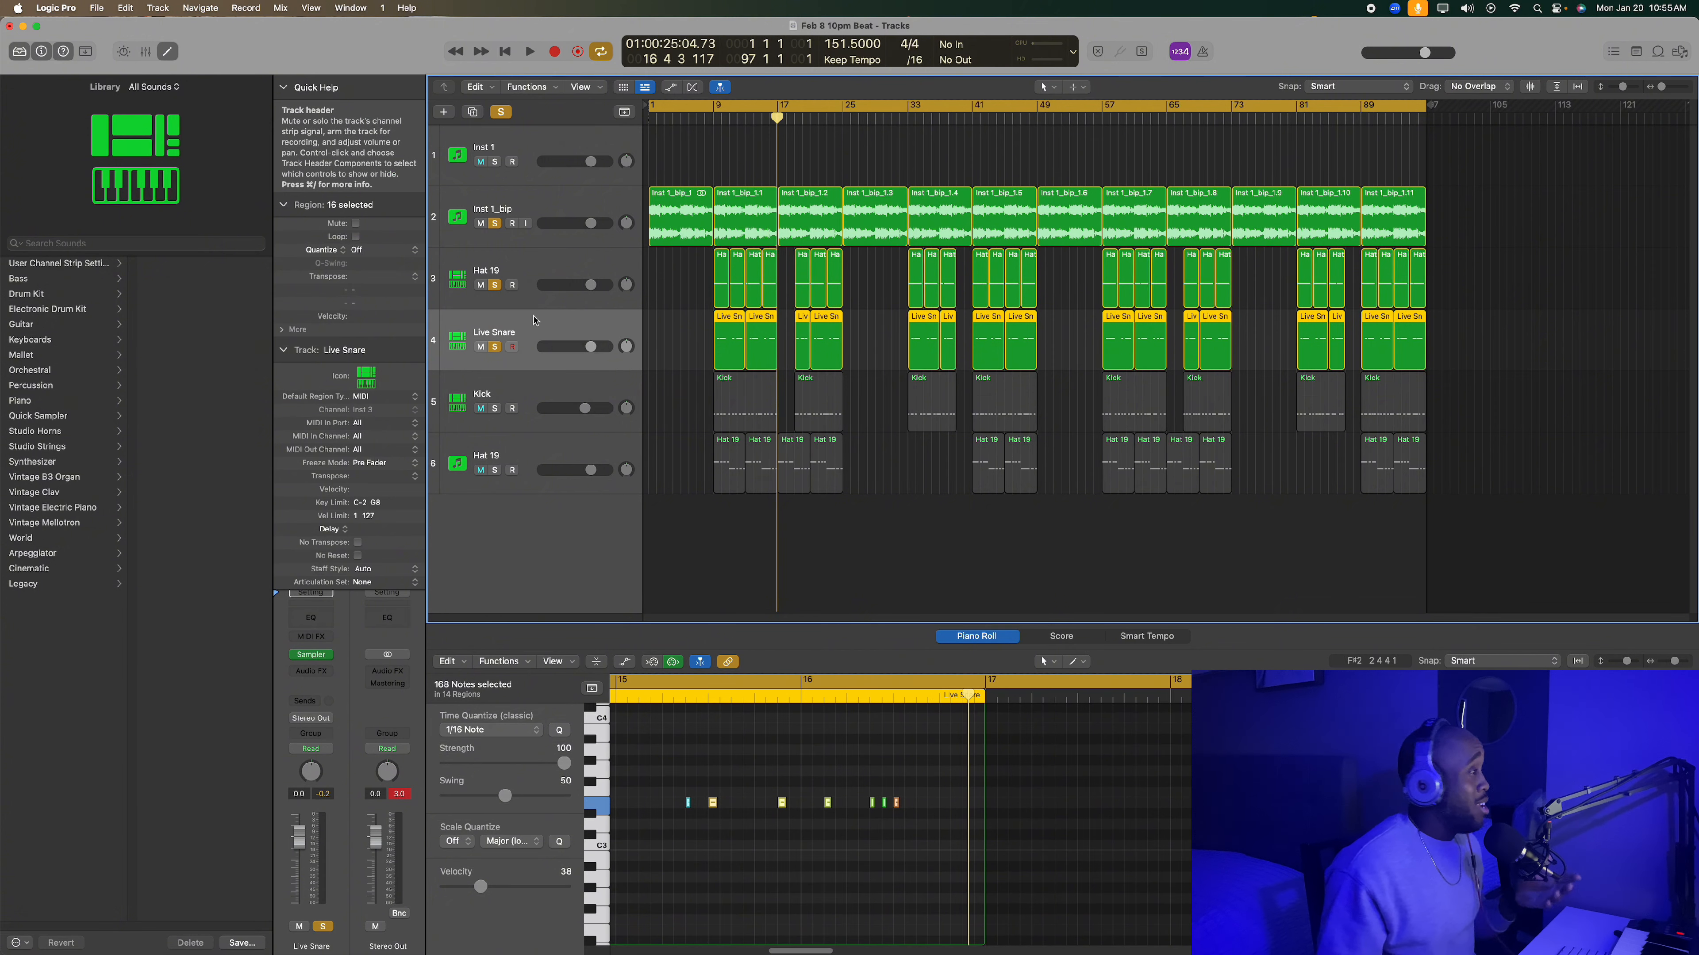
- Solo the Kick track, keep Live Snare soloed, select Kick and play it with the loop, hat and snare into bar 18
left_click(496, 409)
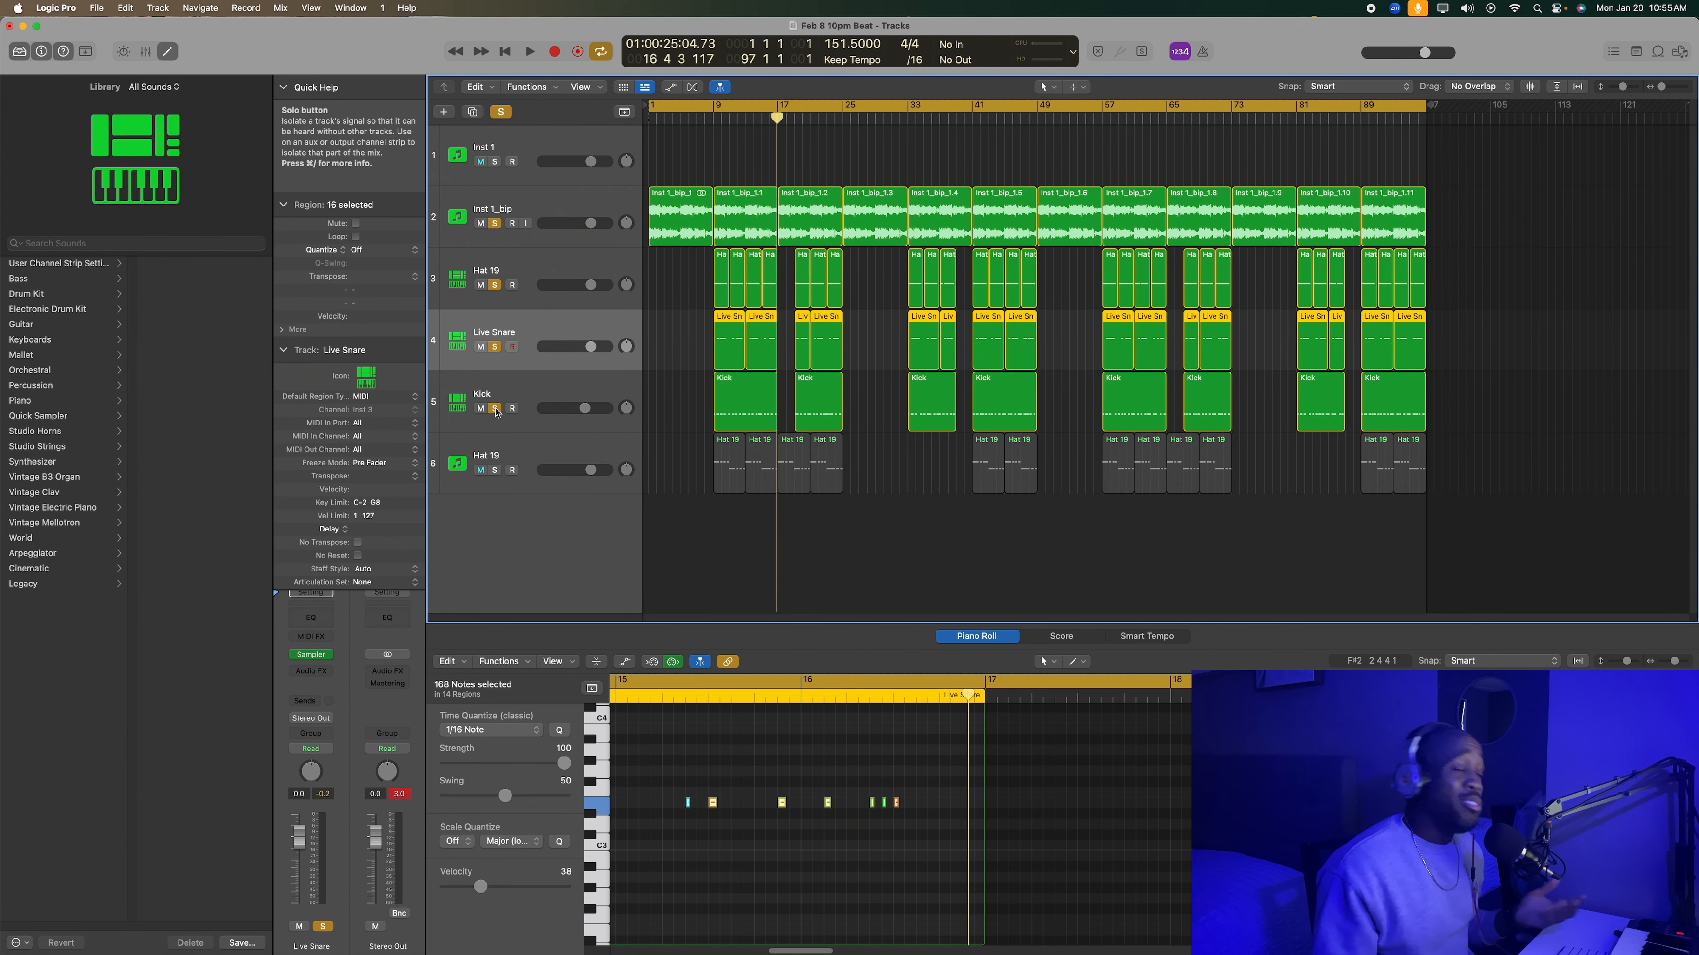
left_click(496, 347)
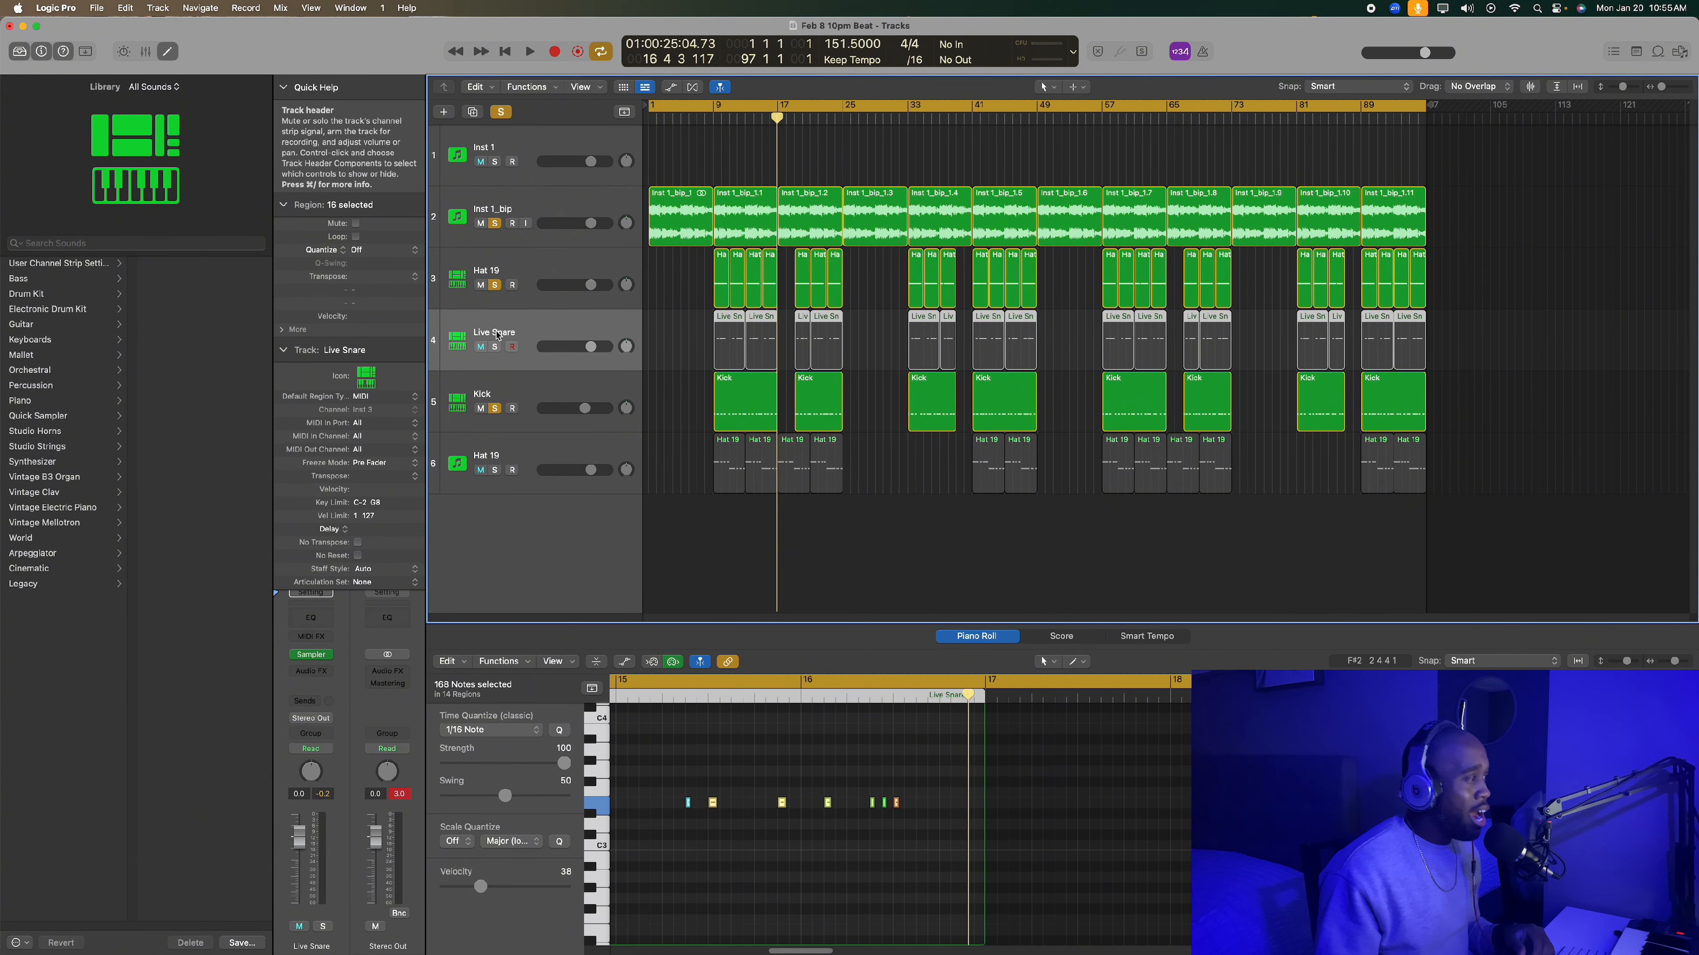
left_click(496, 347)
left_click(545, 394)
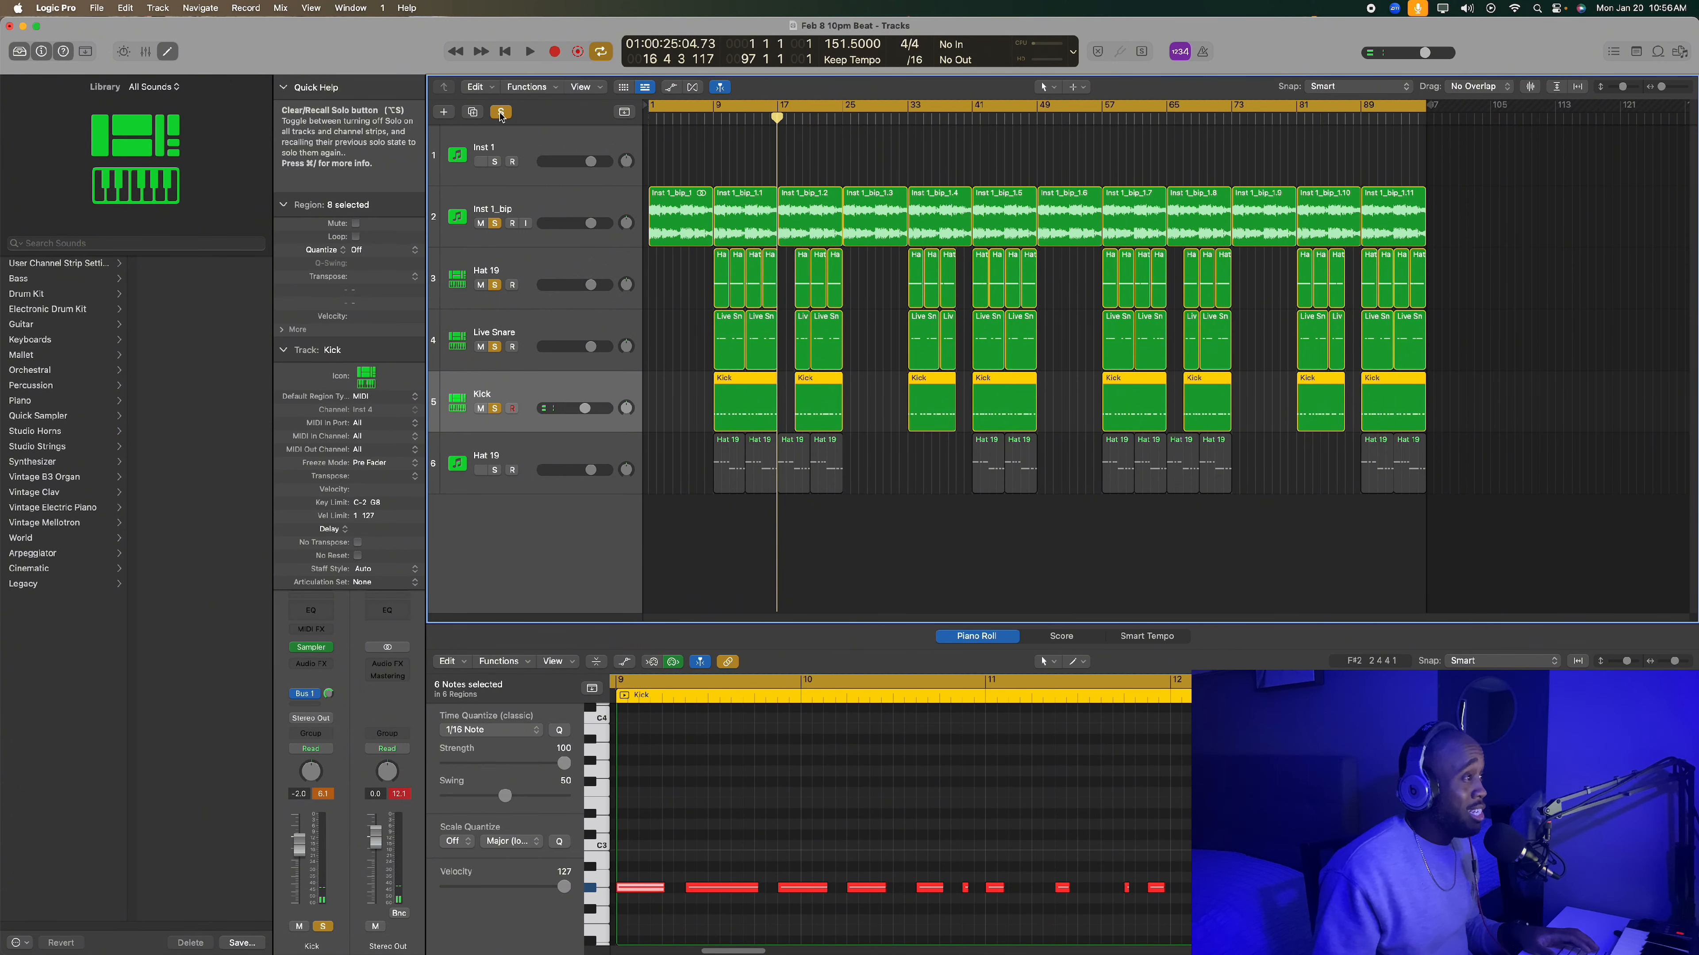
key("space")
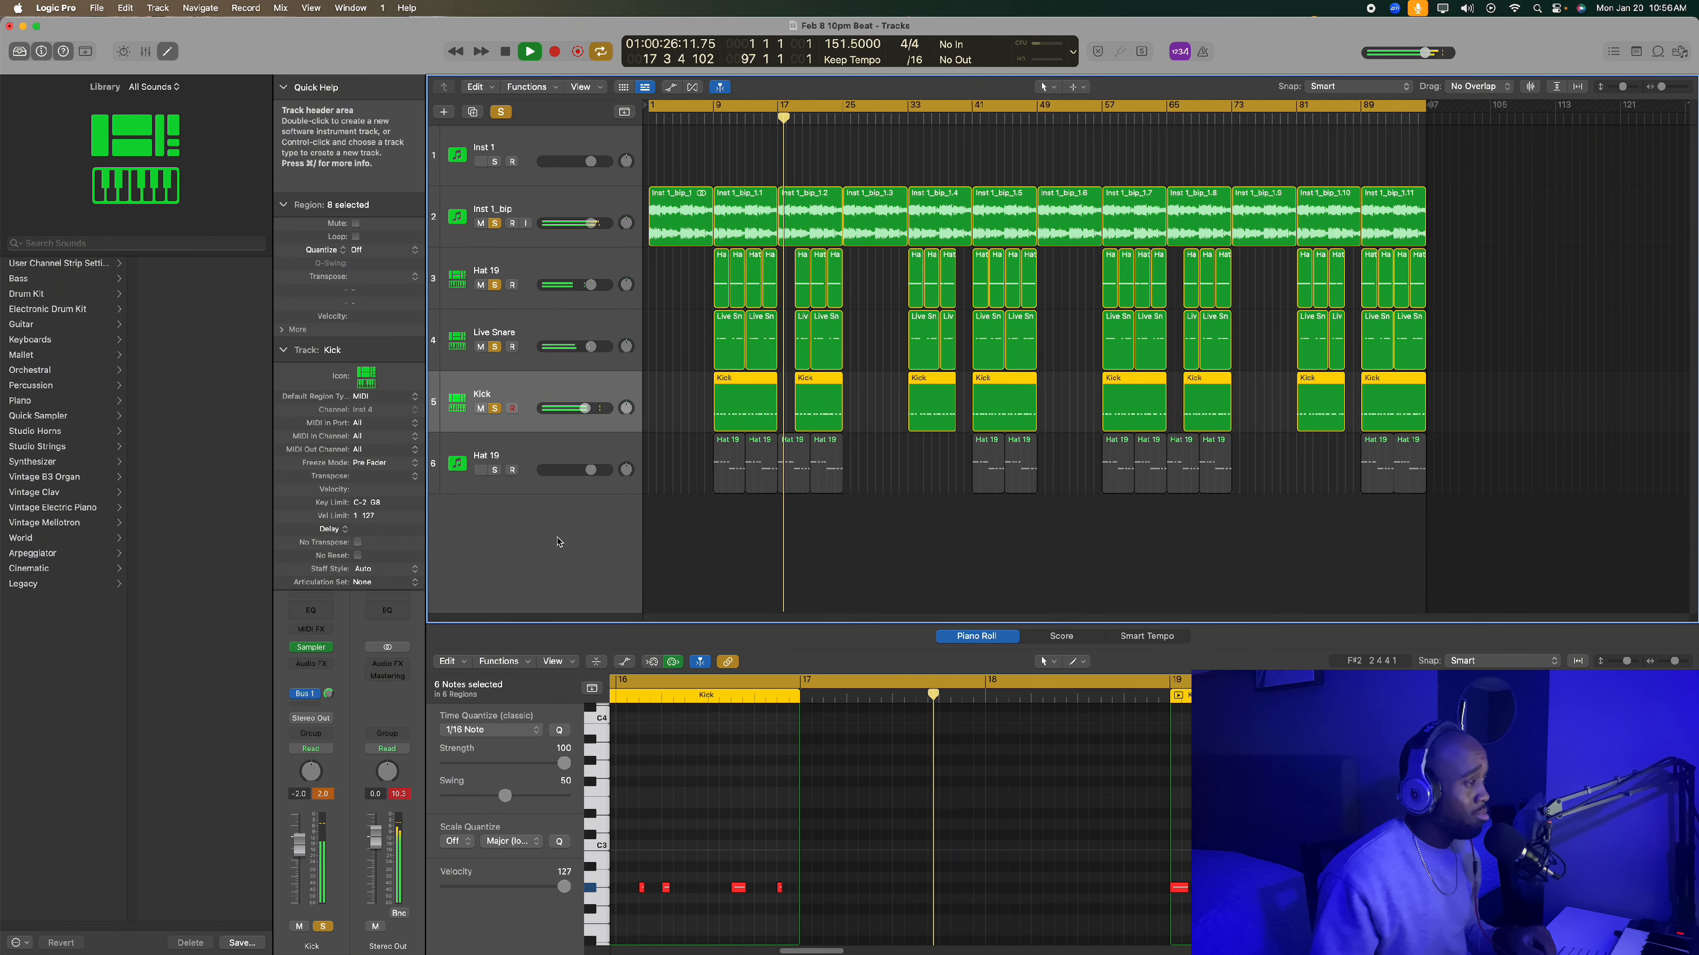
key("space")
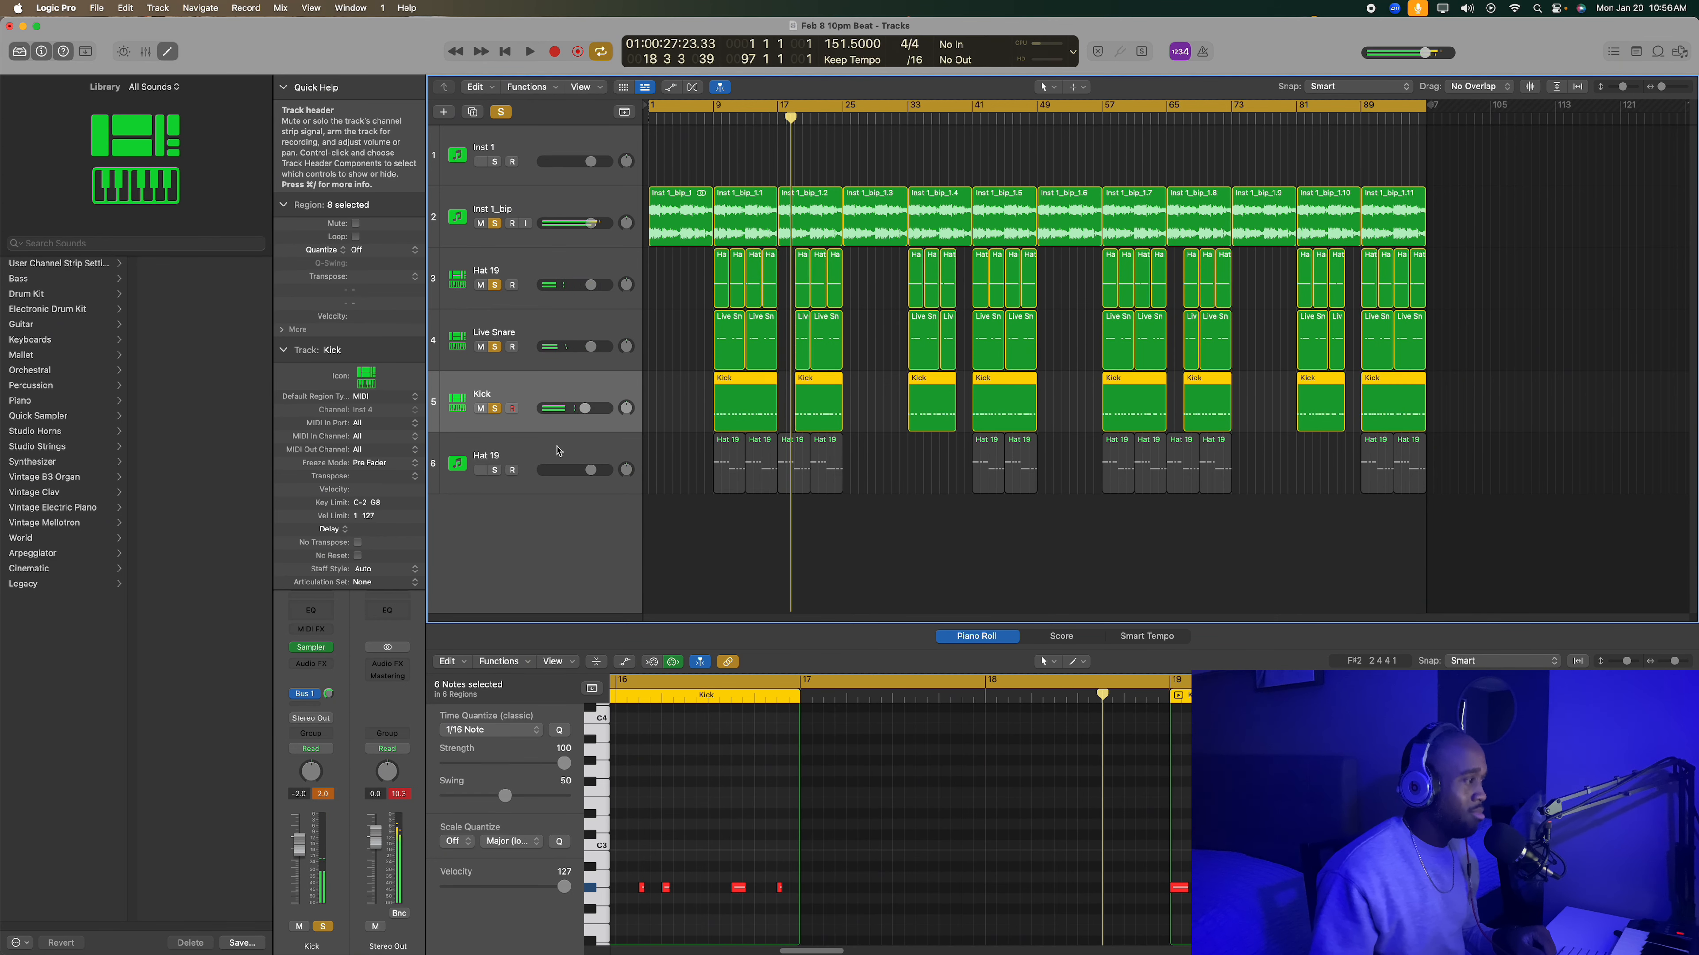
- Deselect all regions, play the soloed loop, hat, snare and kick from bar 9, and stop in bar 10
left_click(739, 533)
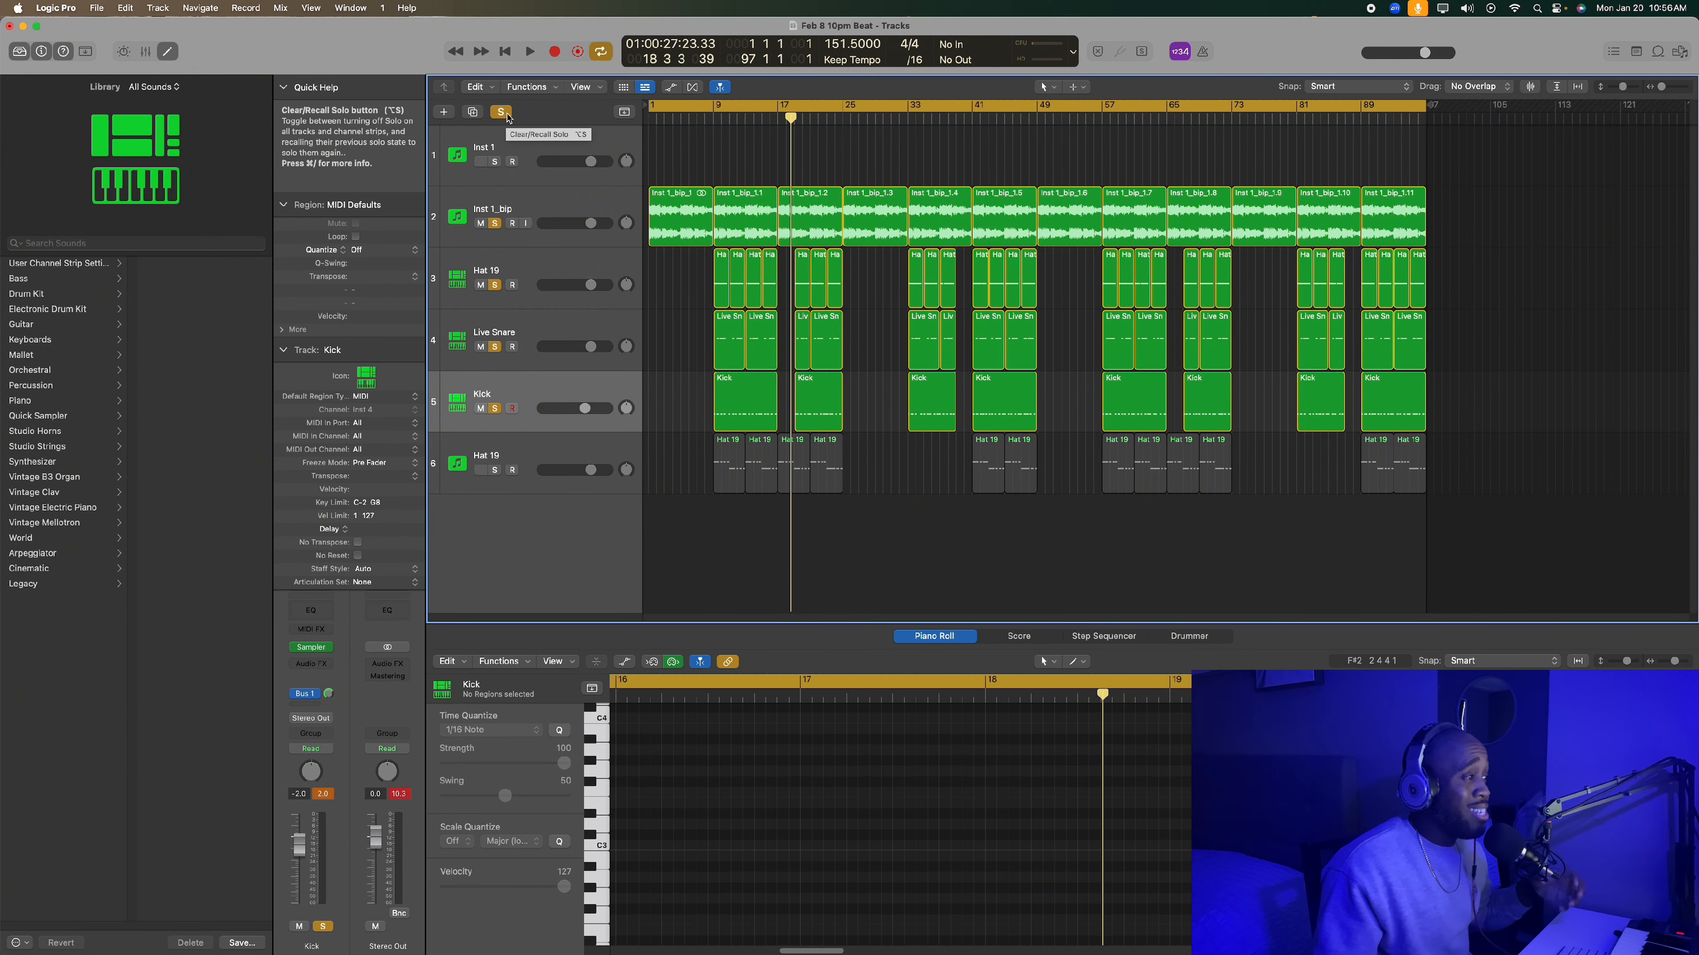
double_click(714, 119)
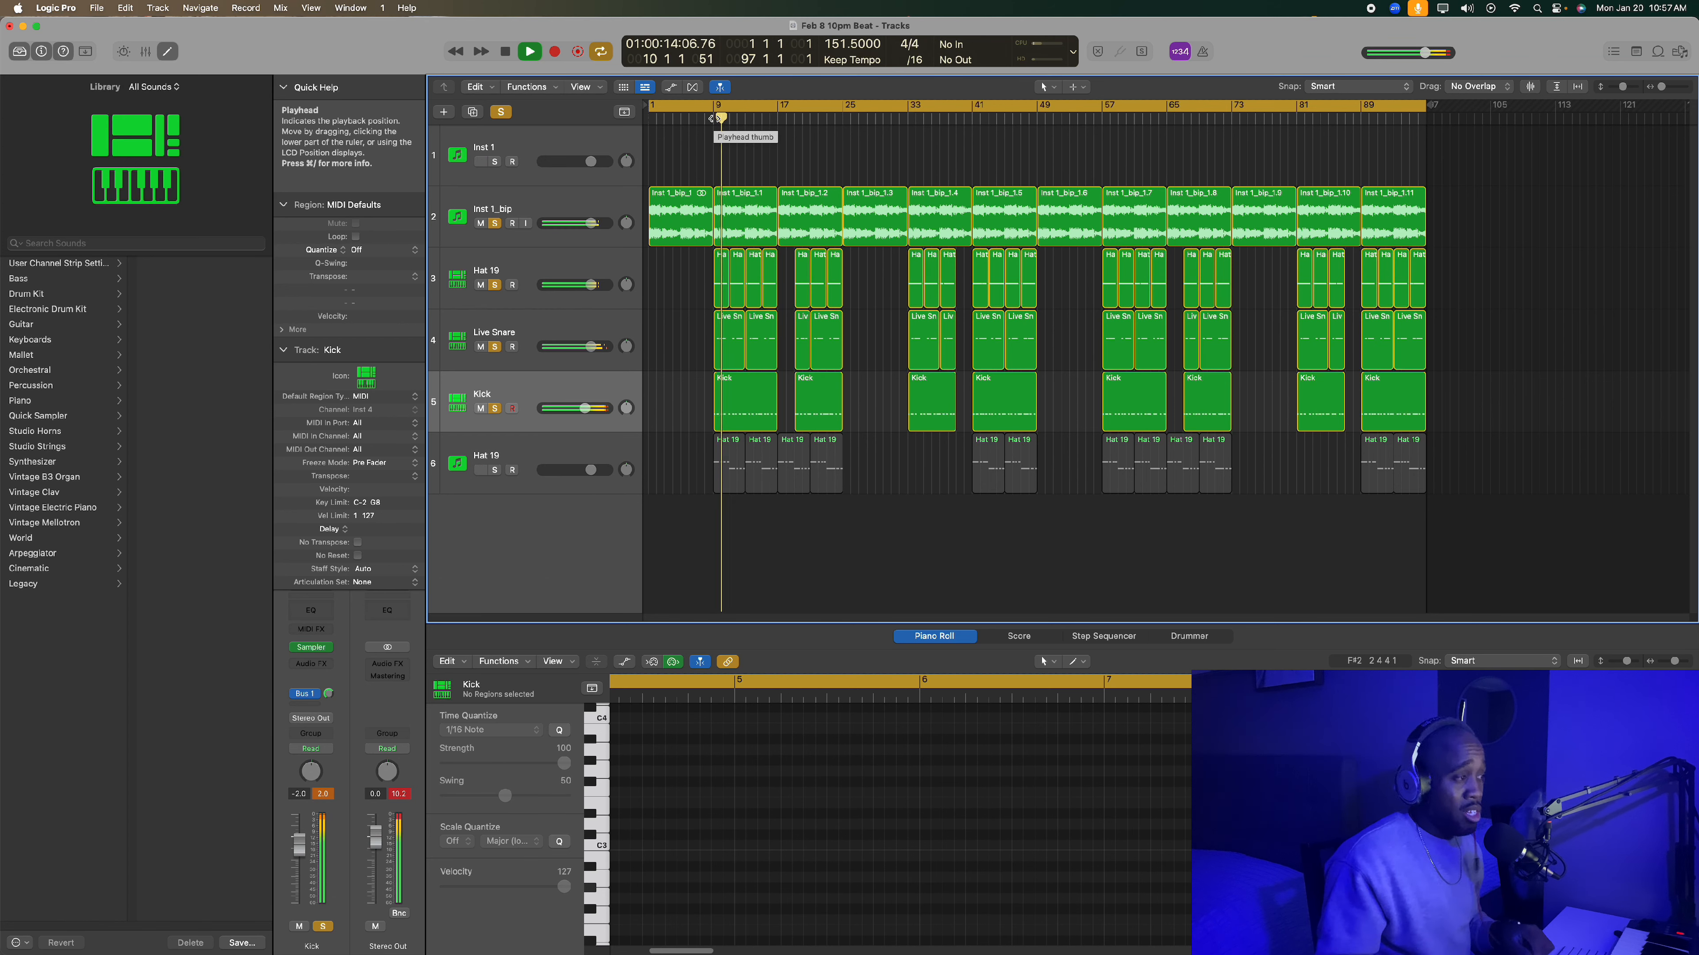
key("space")
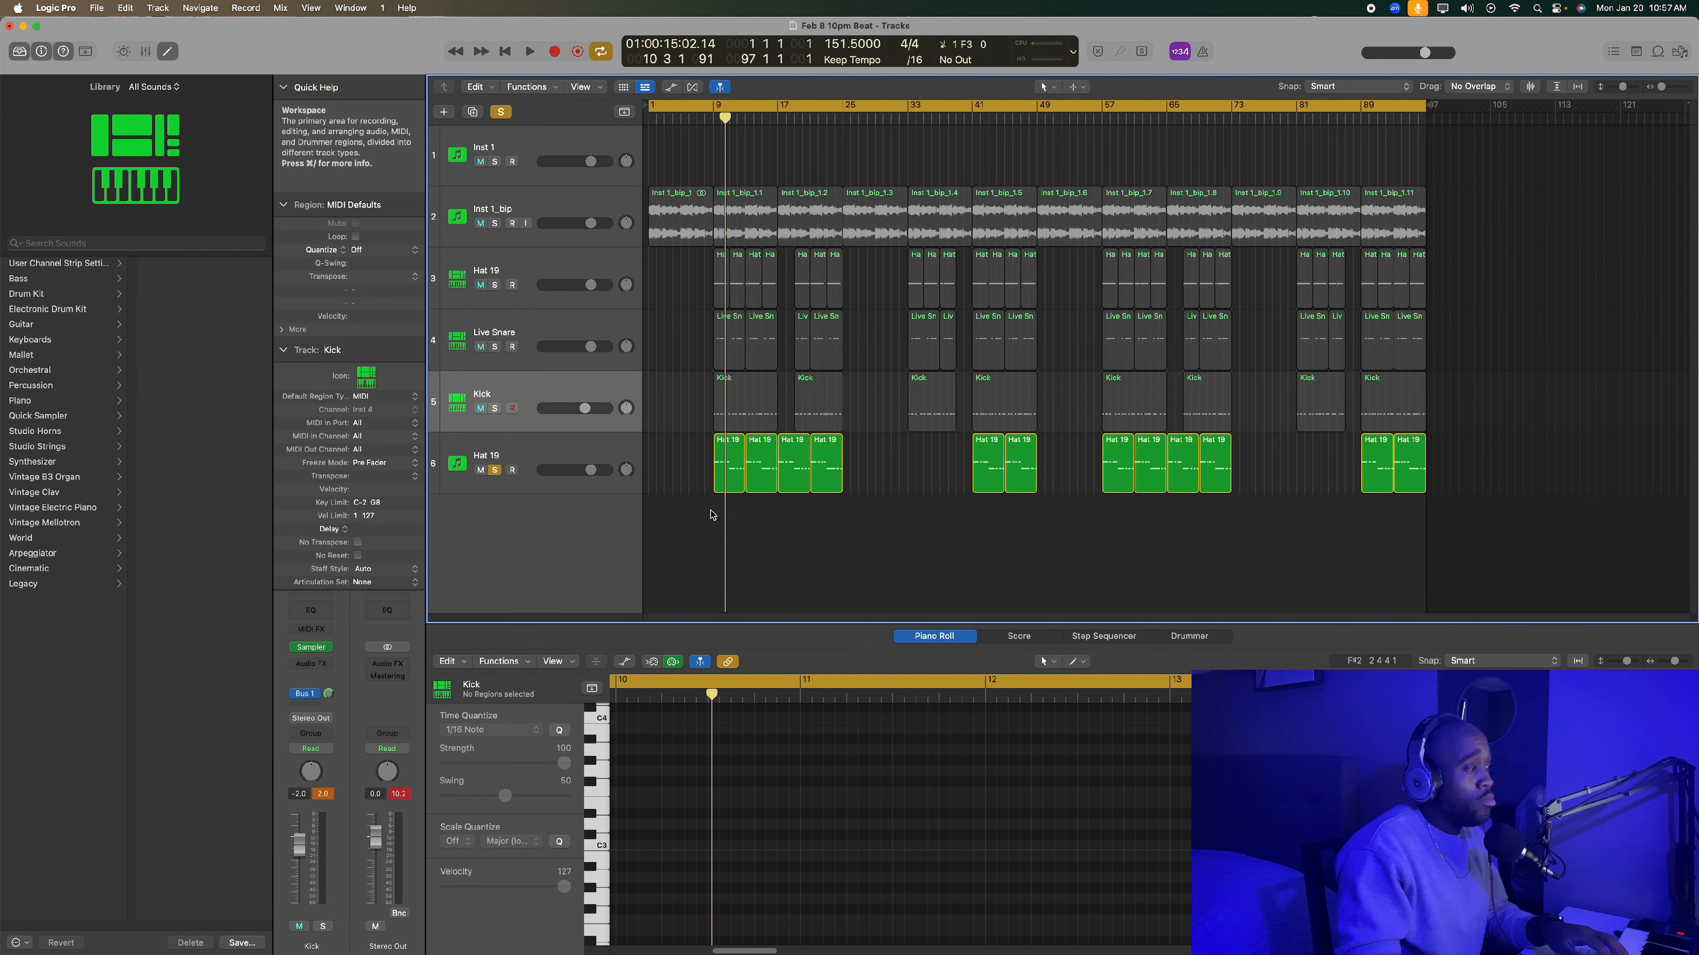
- Select the Hat 19 track below Kick, open its Kontakt 7 instrument to examine the Glaze patch, and close it
left_click(554, 462)
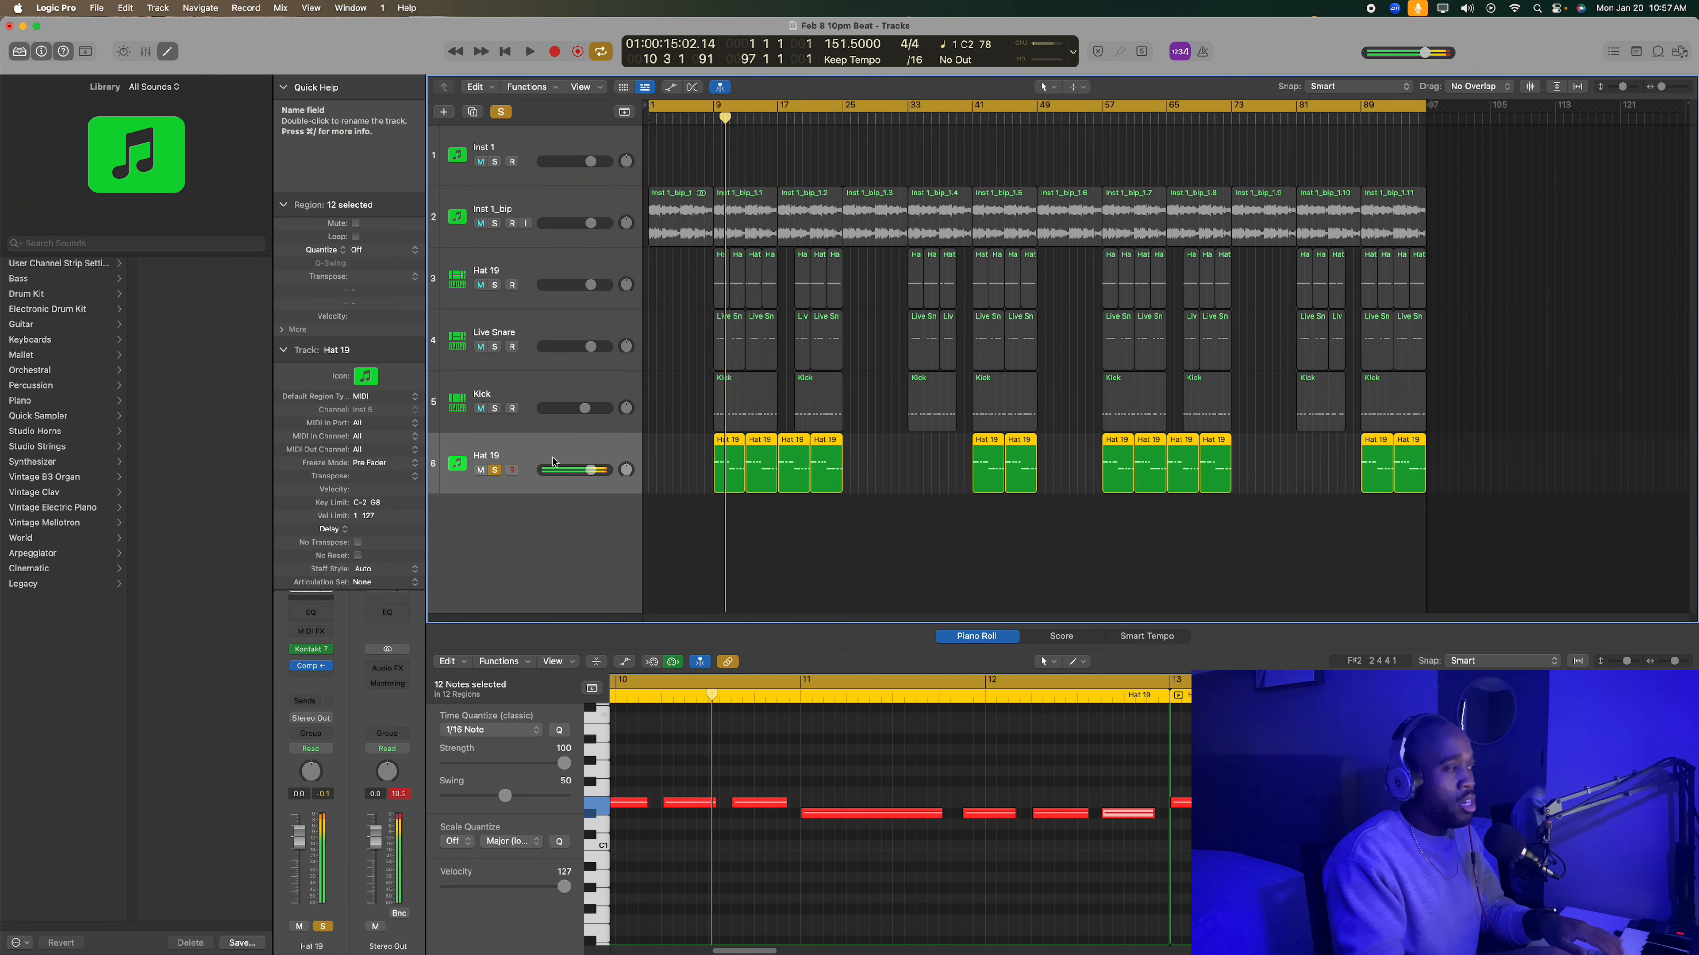
left_click(312, 649)
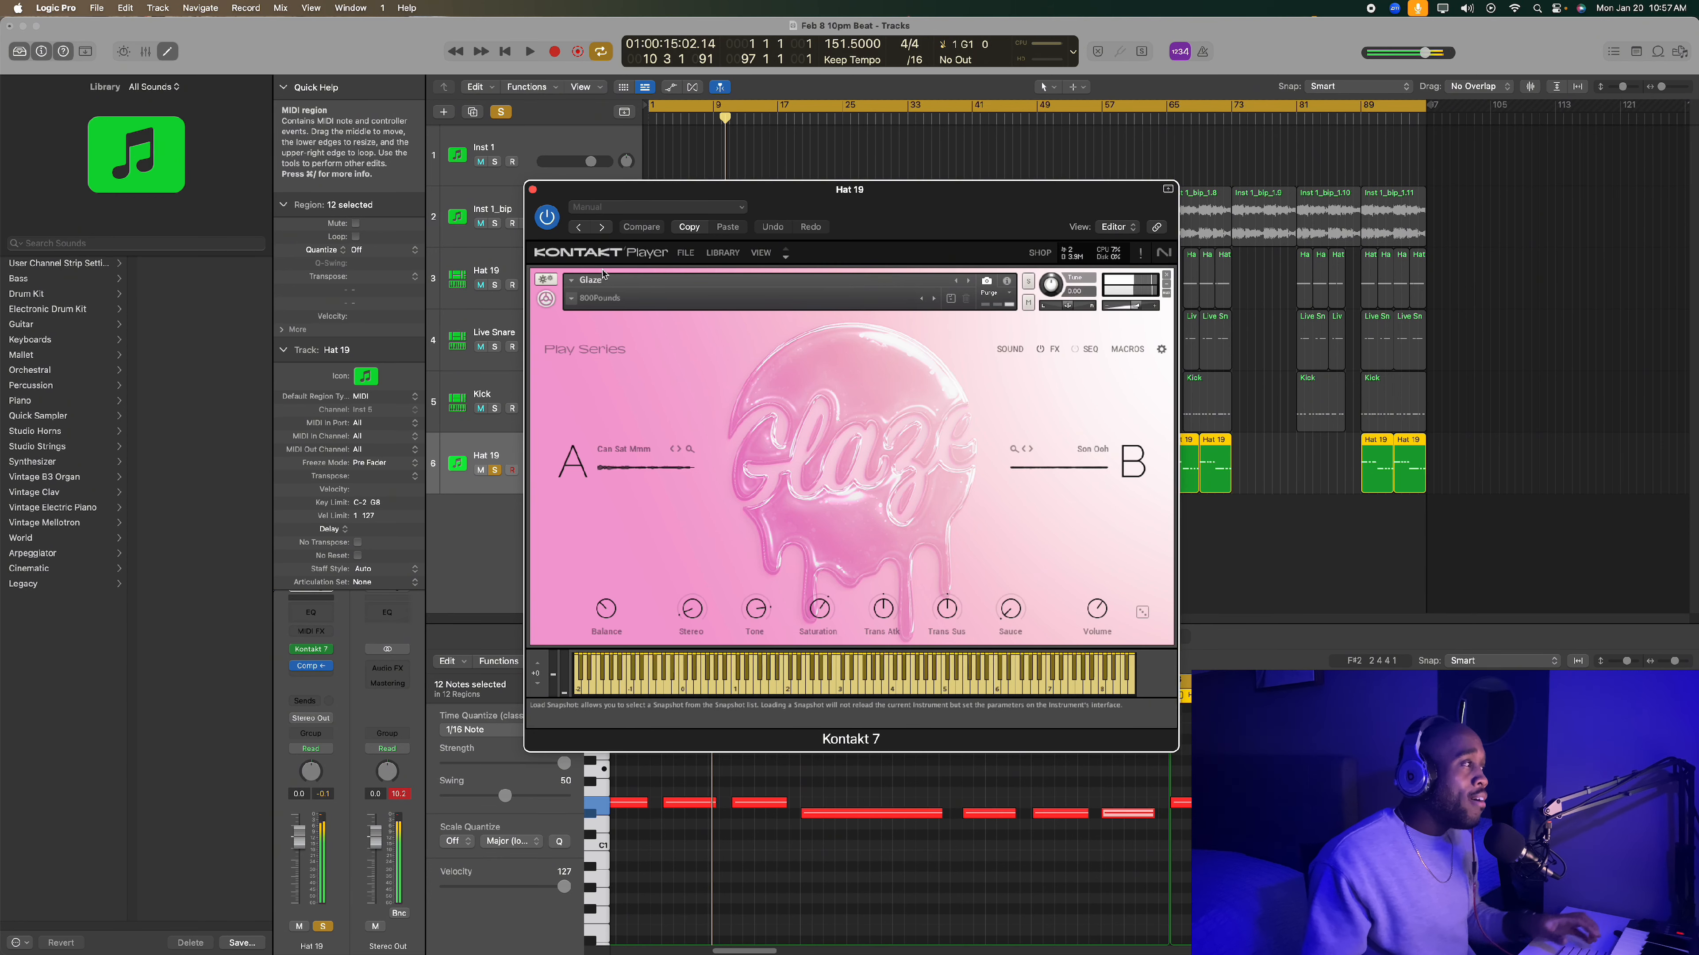
left_click(532, 190)
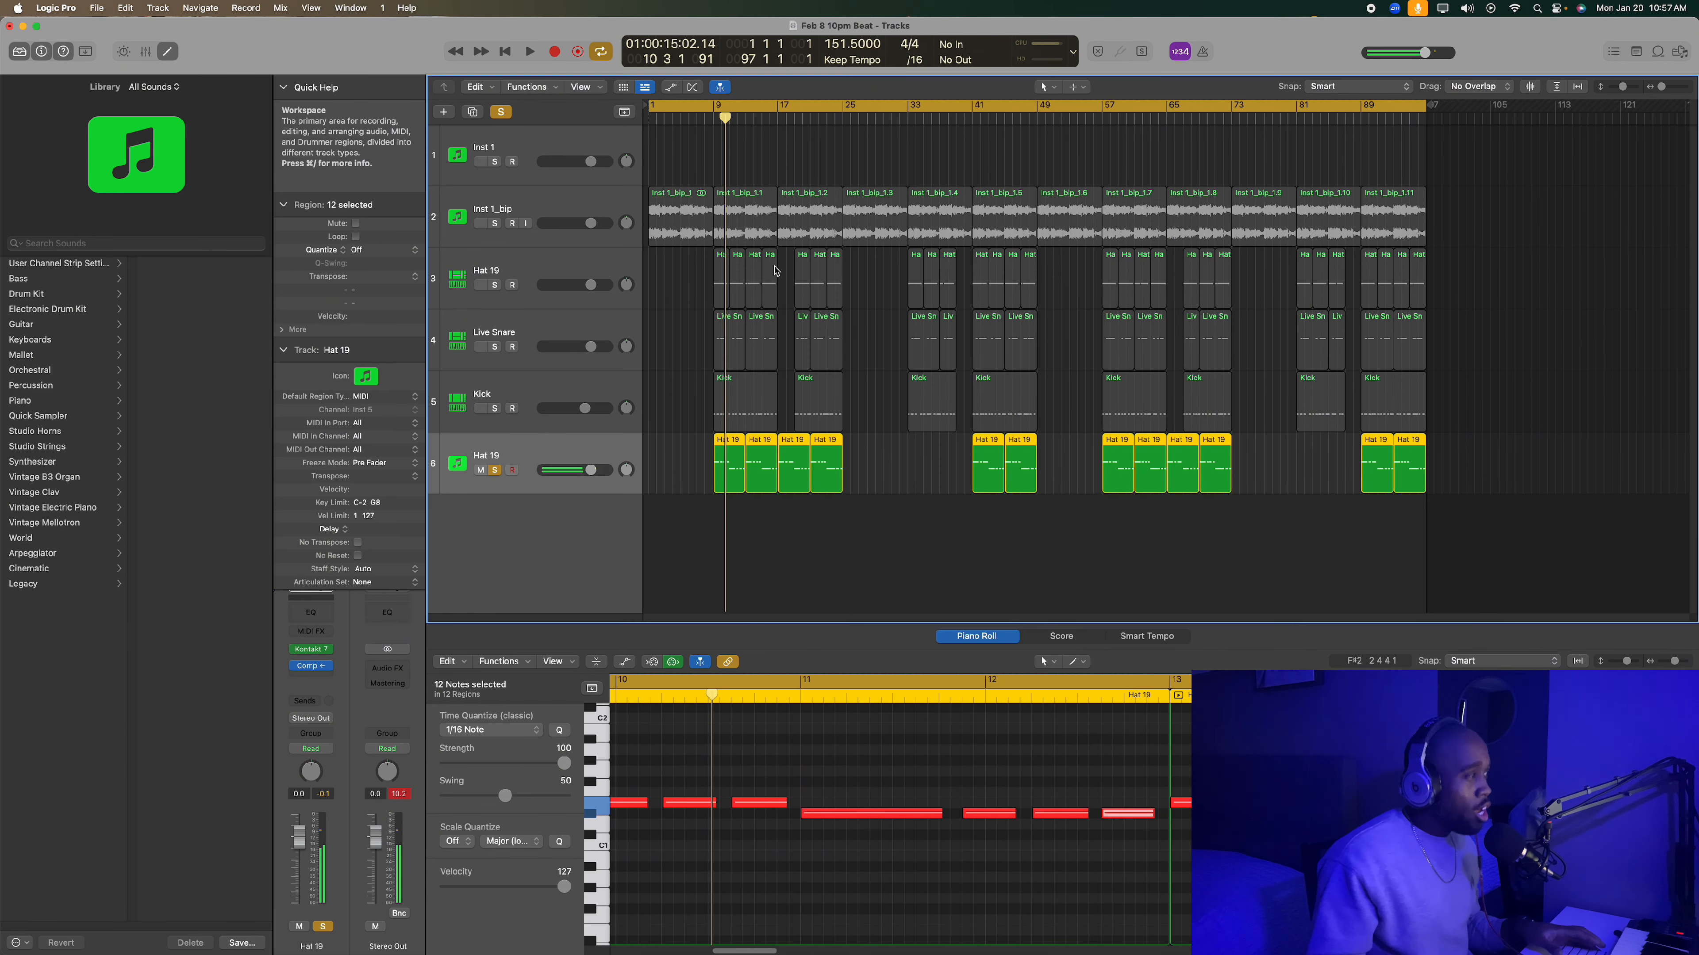
- Clear all track solos, play the full arrangement from bar 1, and deselect all regions
left_click(501, 112)
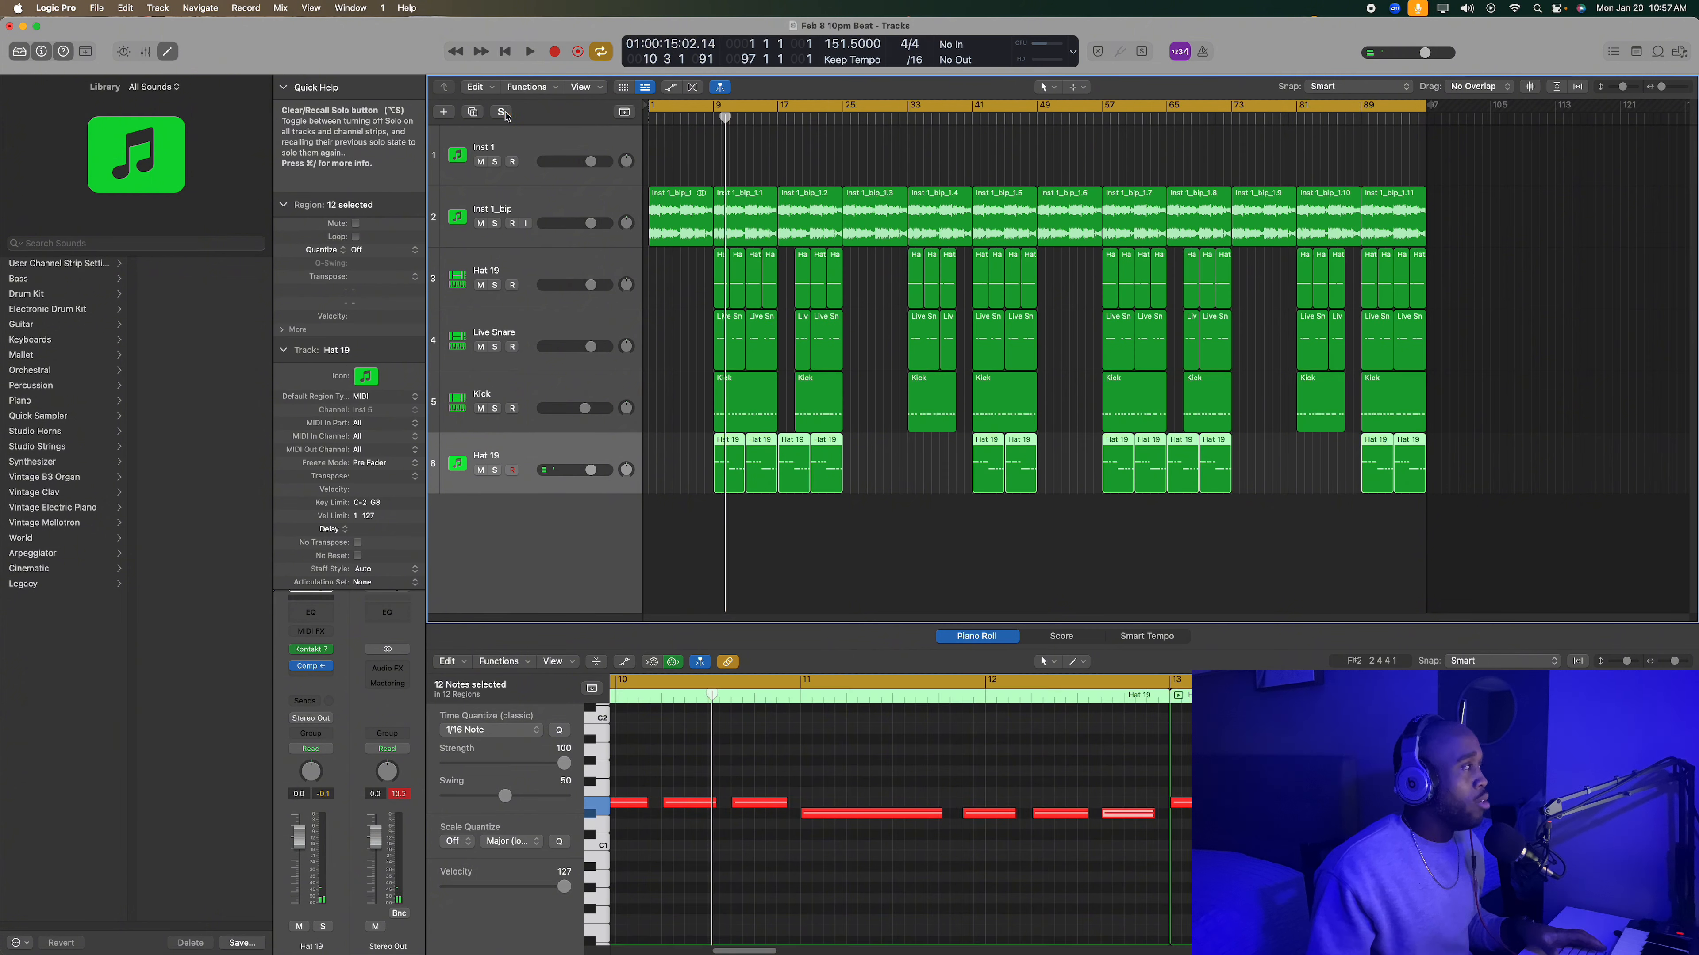
key("space")
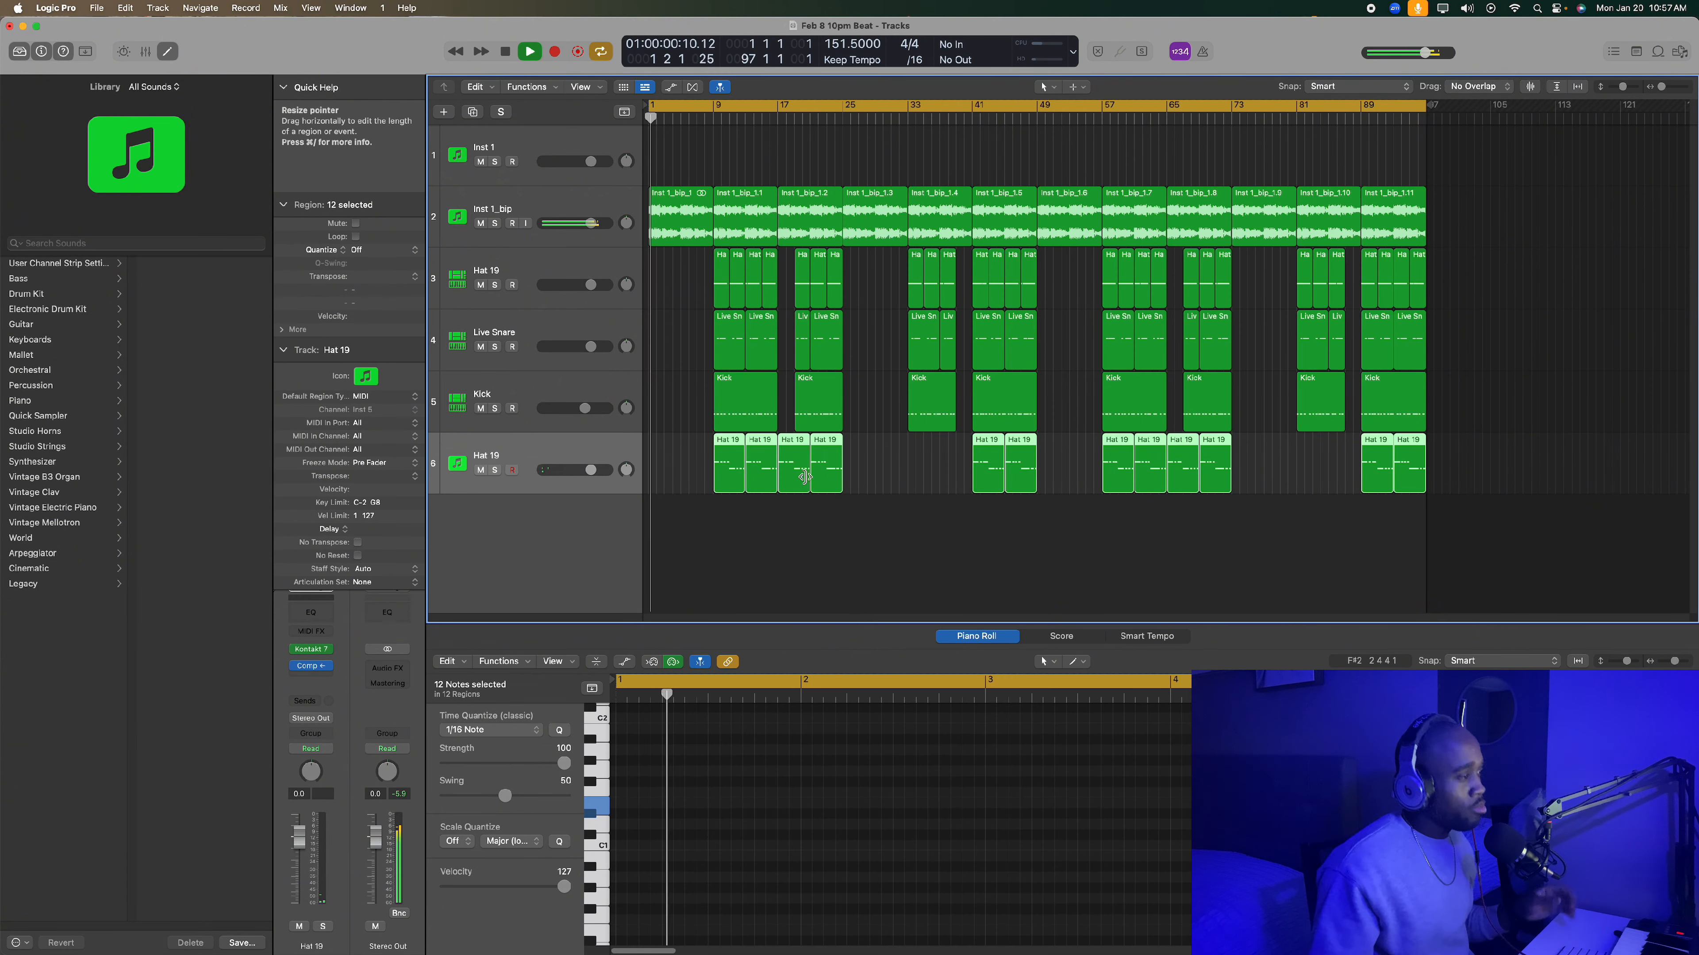
left_click(826, 557)
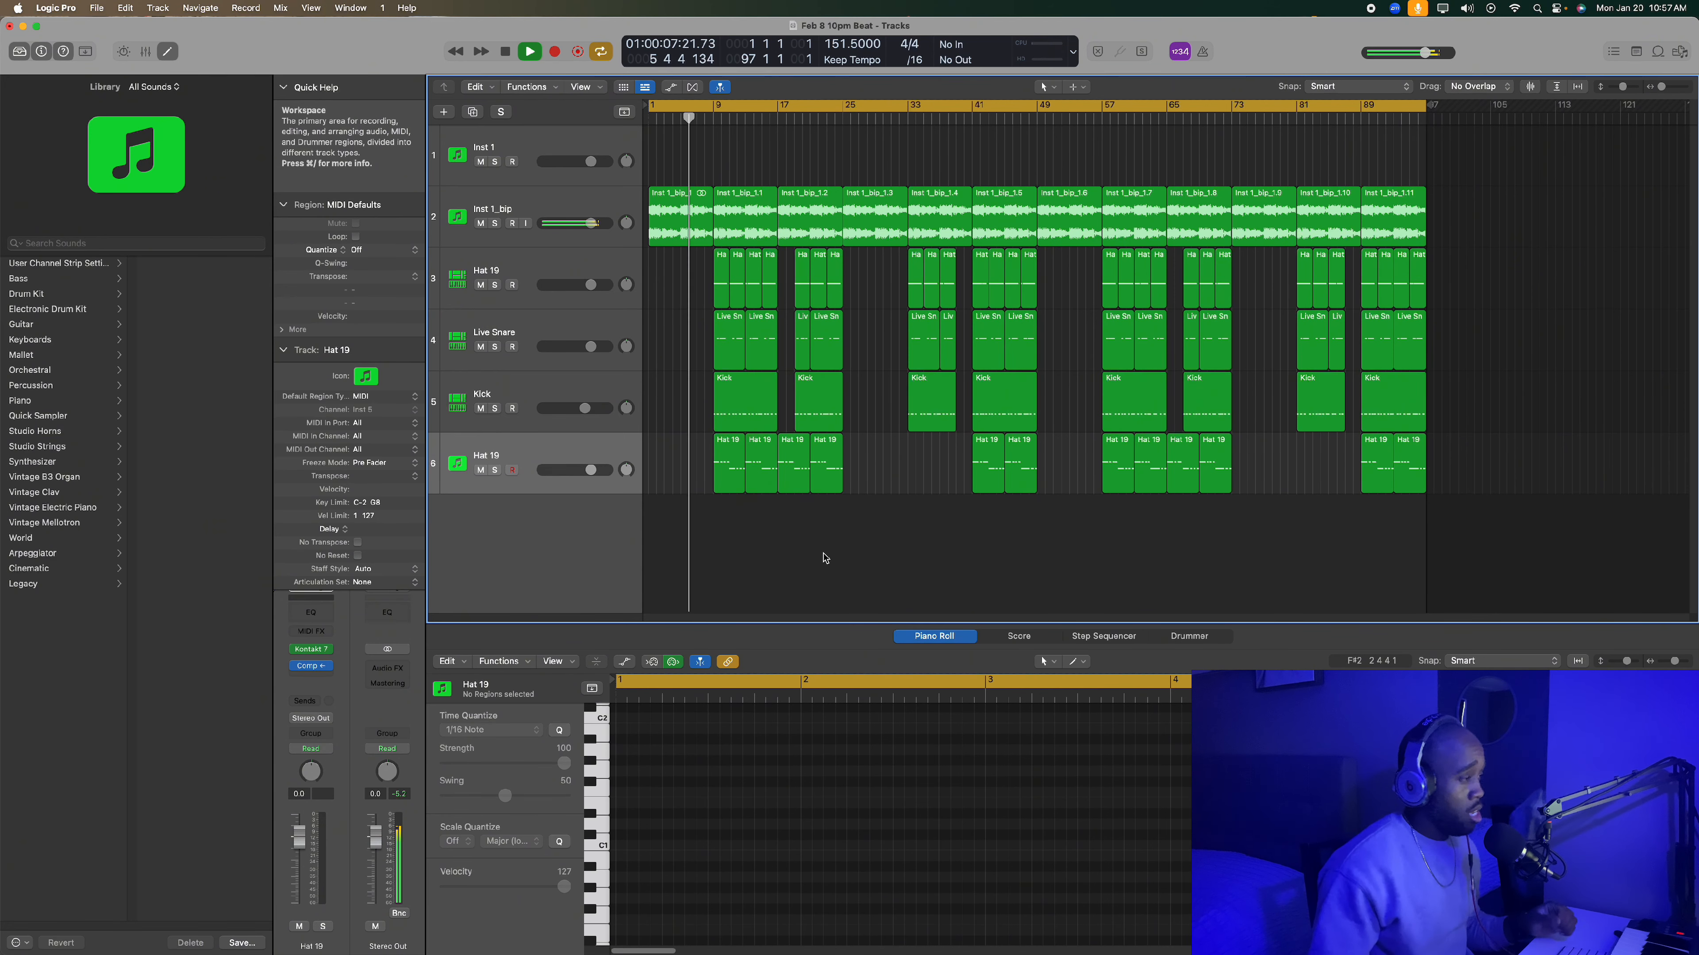
- Mute Kick, Live Snare and the upper Hat 19 to hear the loop with only the Kontakt part, and stop in bar 17
left_click(495, 408)
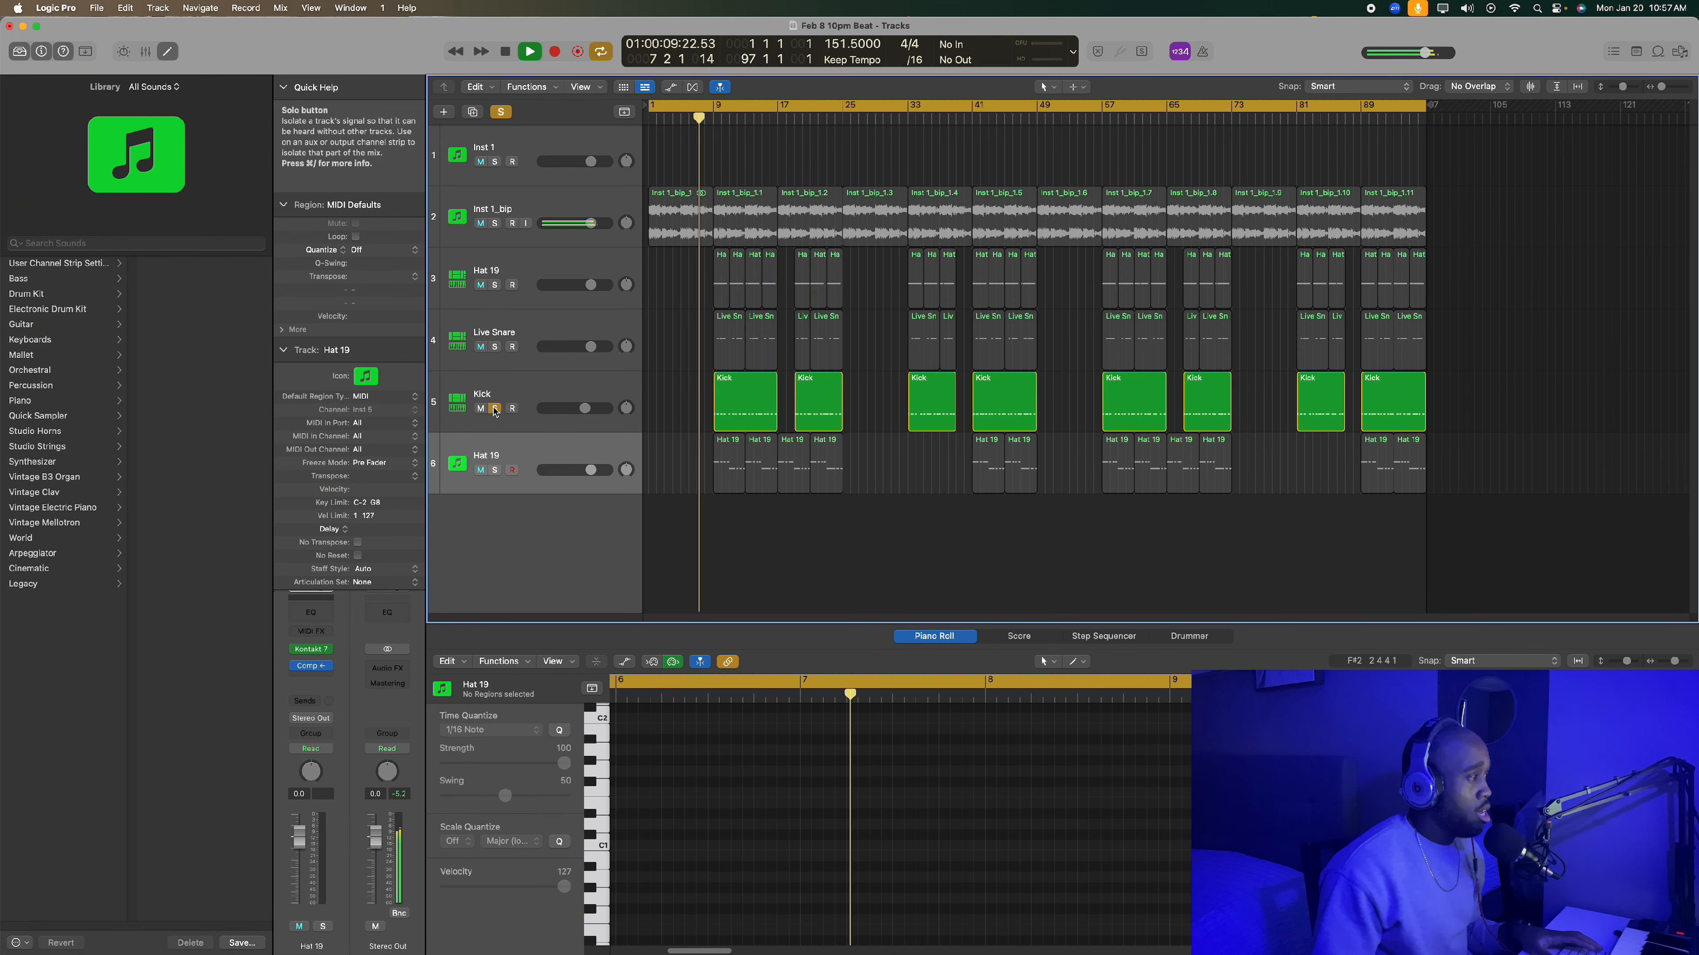
left_click(495, 408)
left_click(480, 409)
left_click(480, 347)
left_click(480, 287)
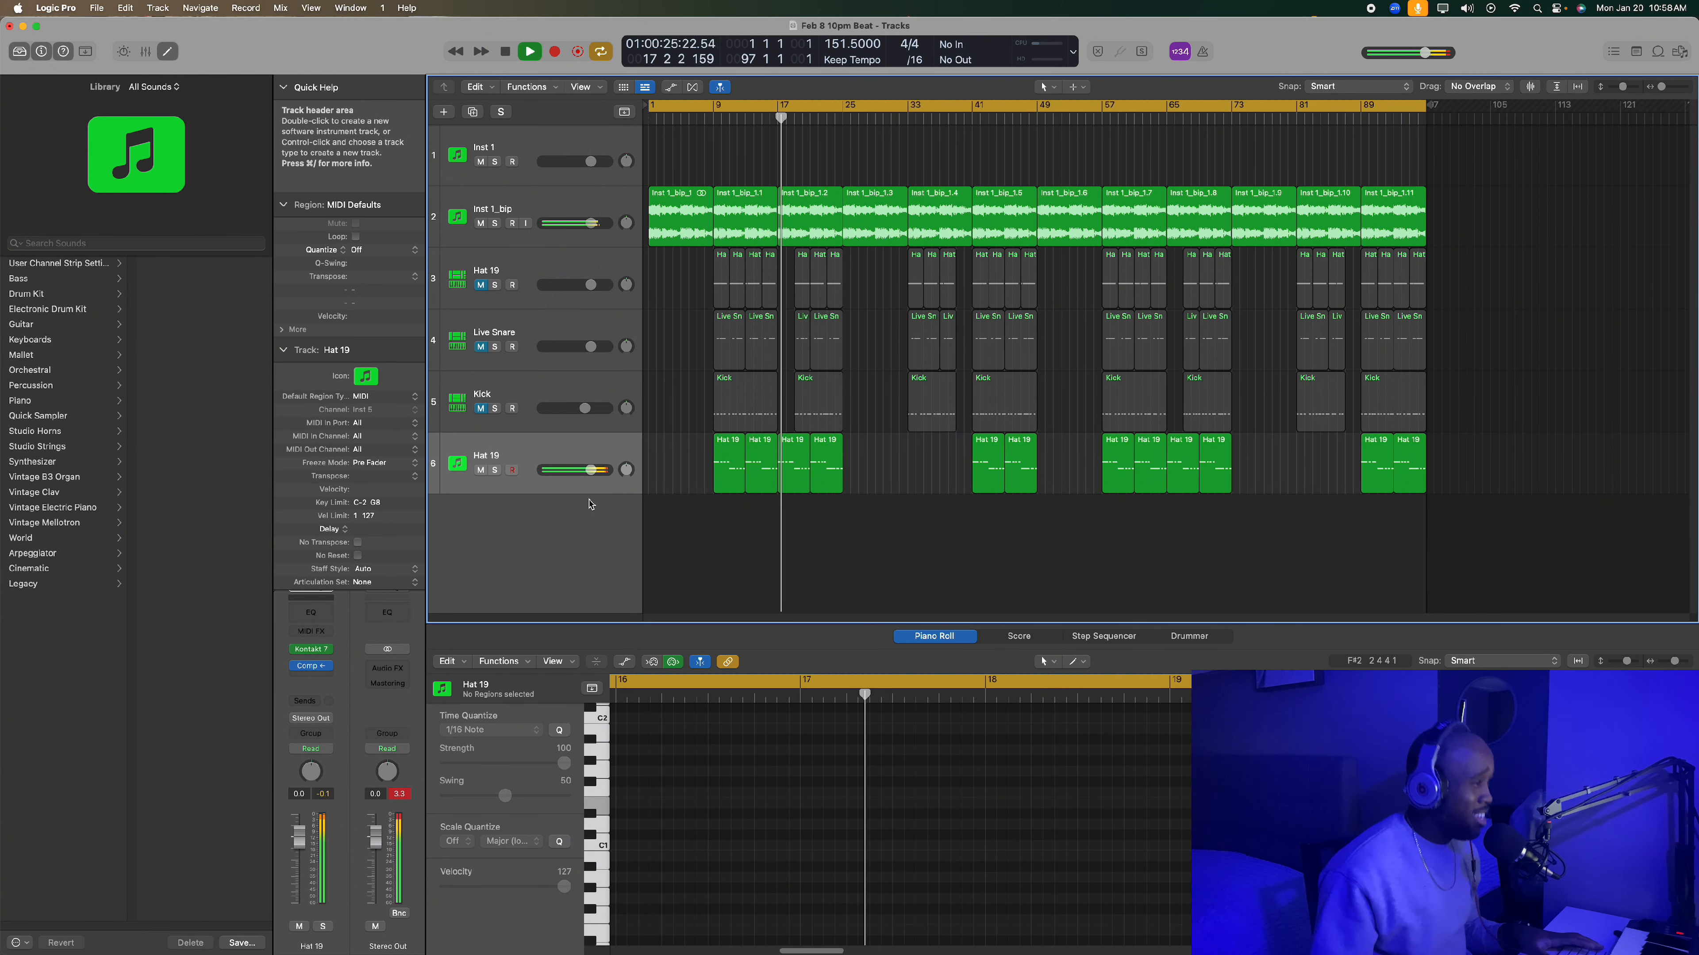
key("space")
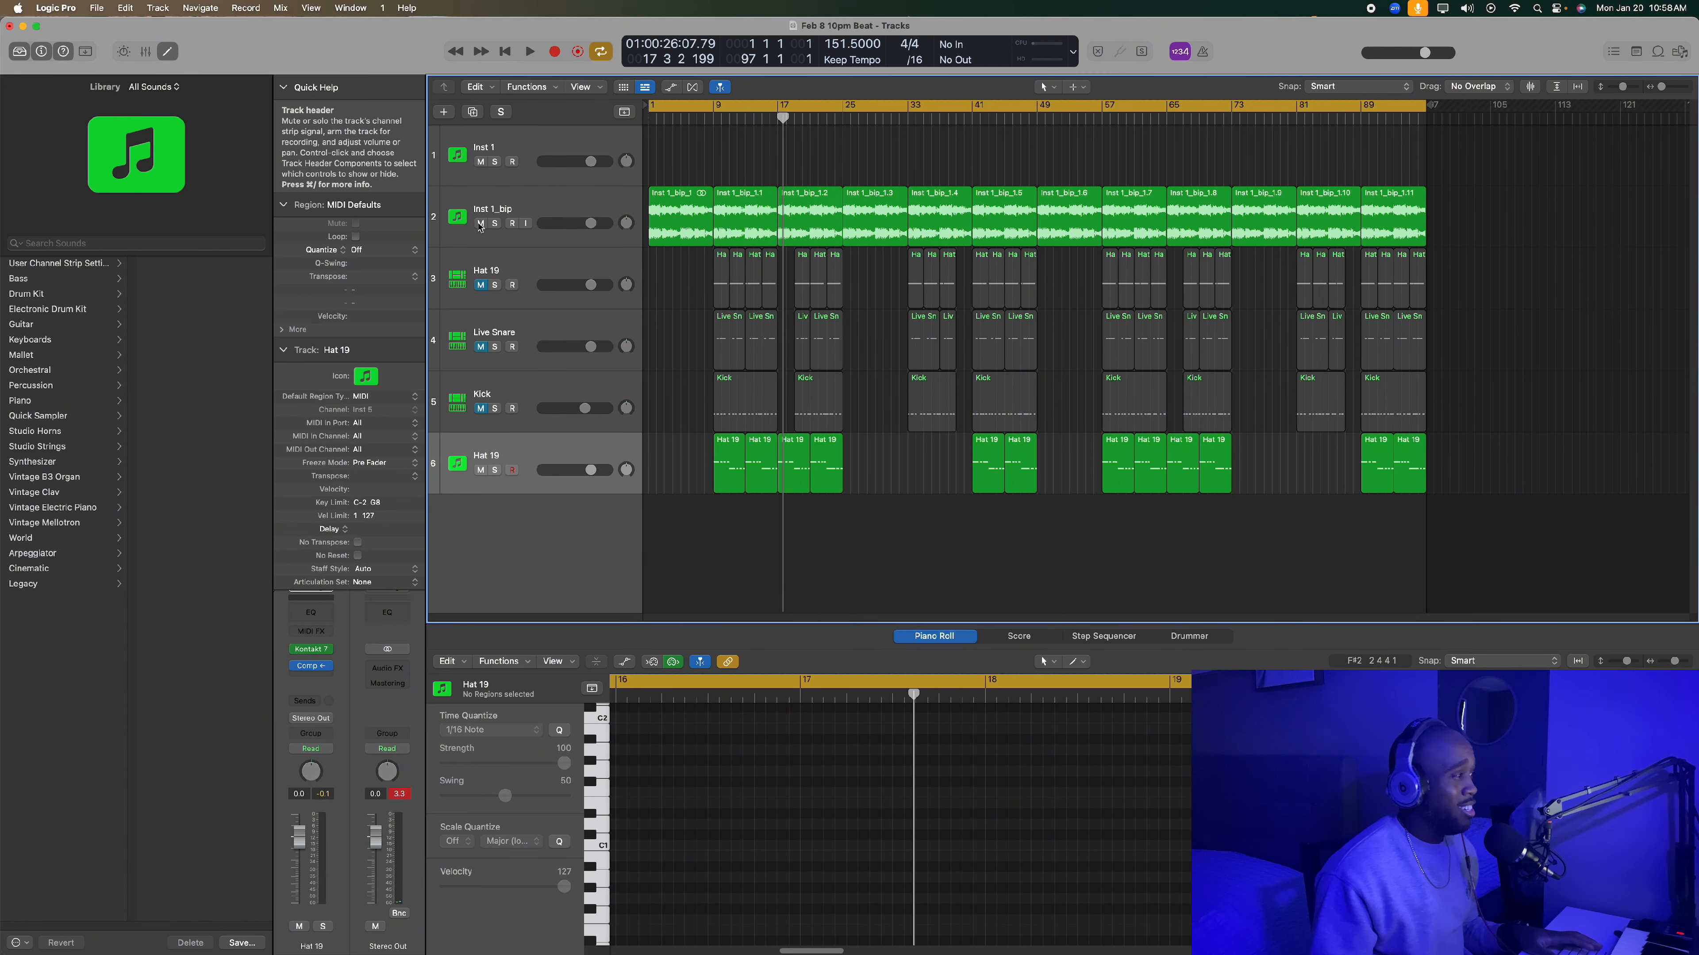
- Play the arrangement again from bar 1 and unmute the upper Hat 19, Live Snare and Kick during playback
key("Return")
key("space")
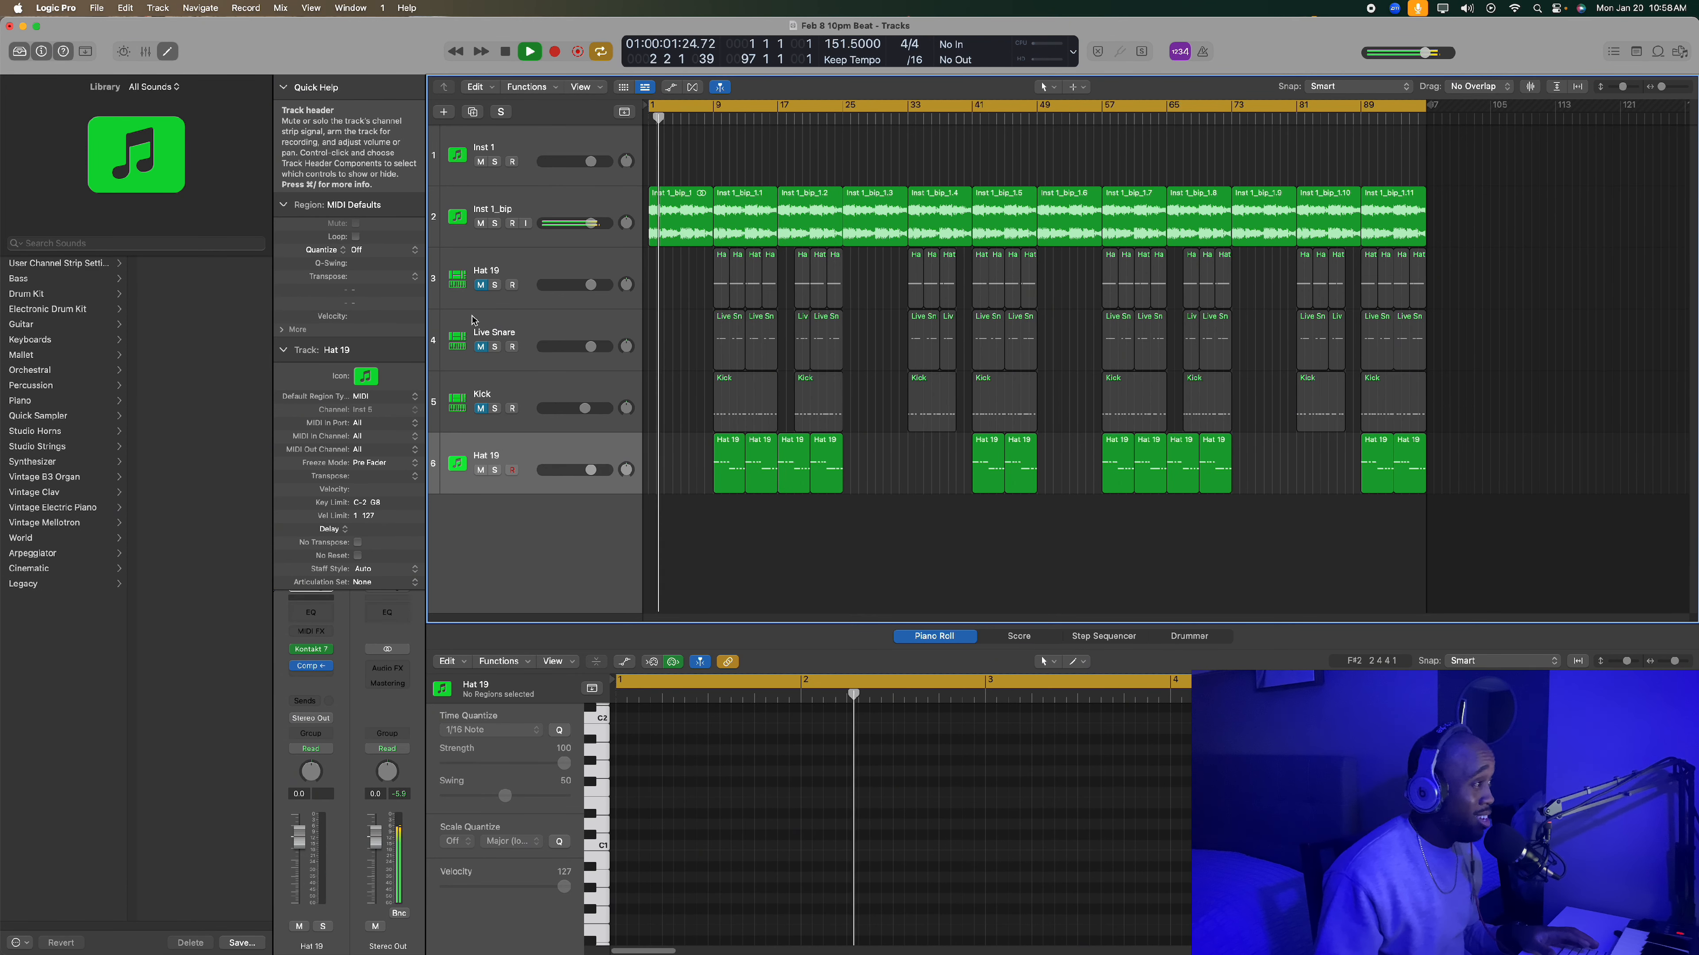
left_click(480, 285)
left_click(480, 347)
left_click(480, 408)
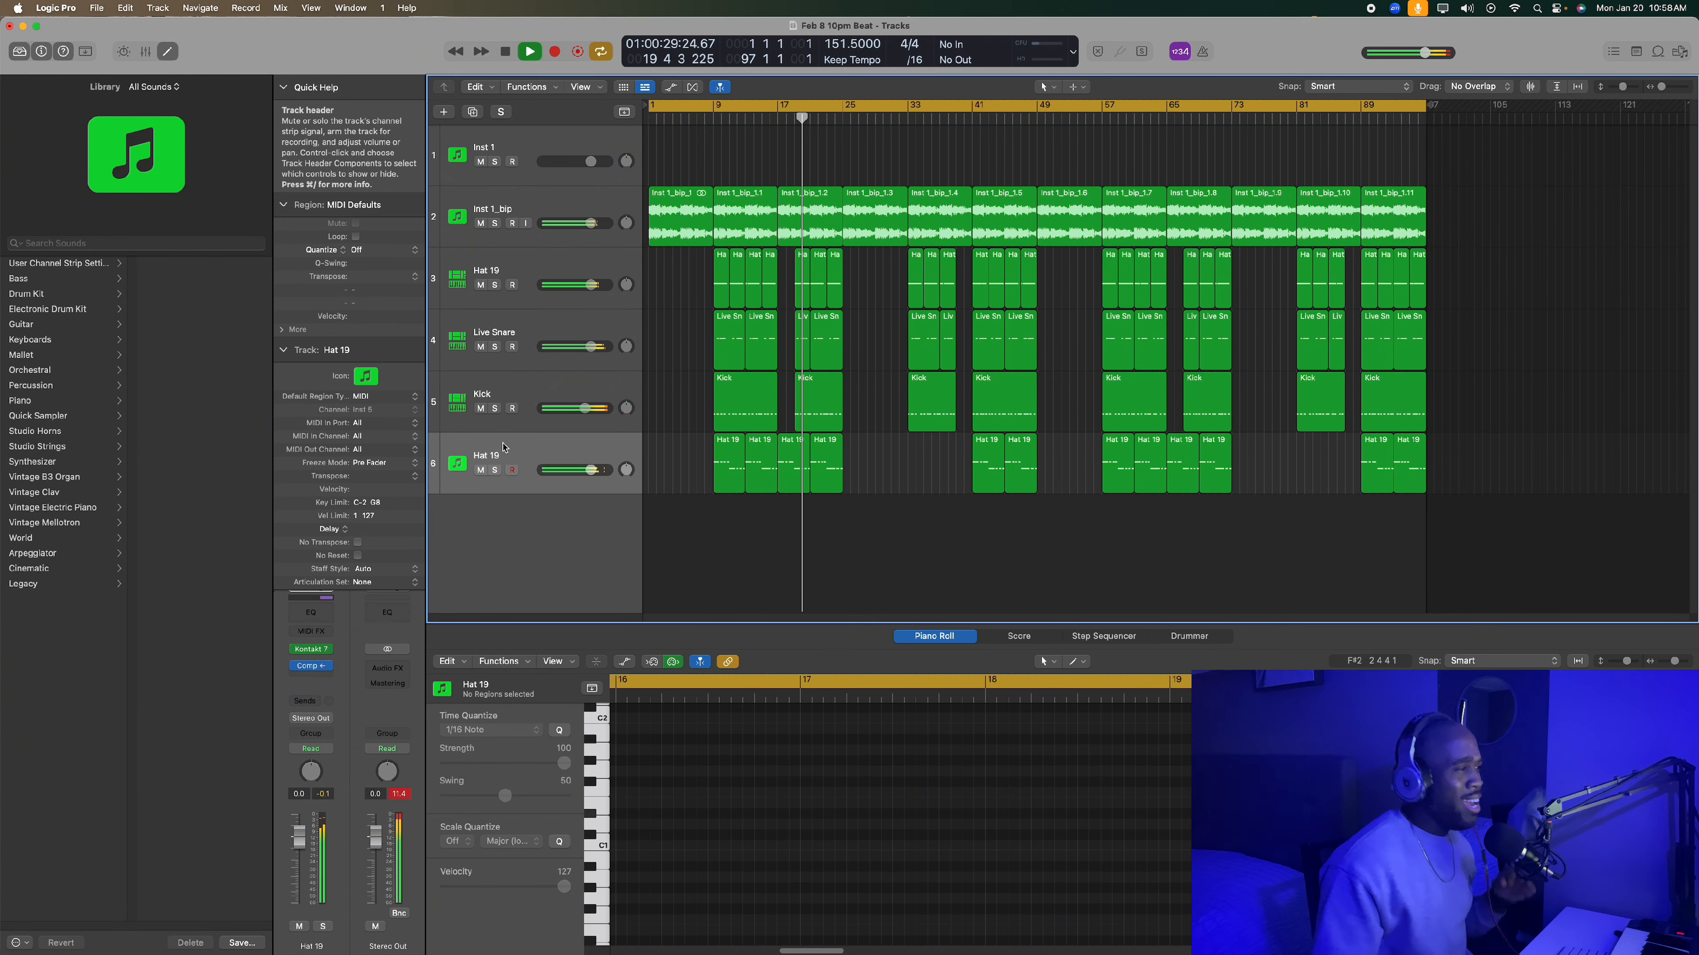
- Mute and unmute Kick during playback to compare, select the upper Hat 19 track, and clear the region selection
left_click(480, 408)
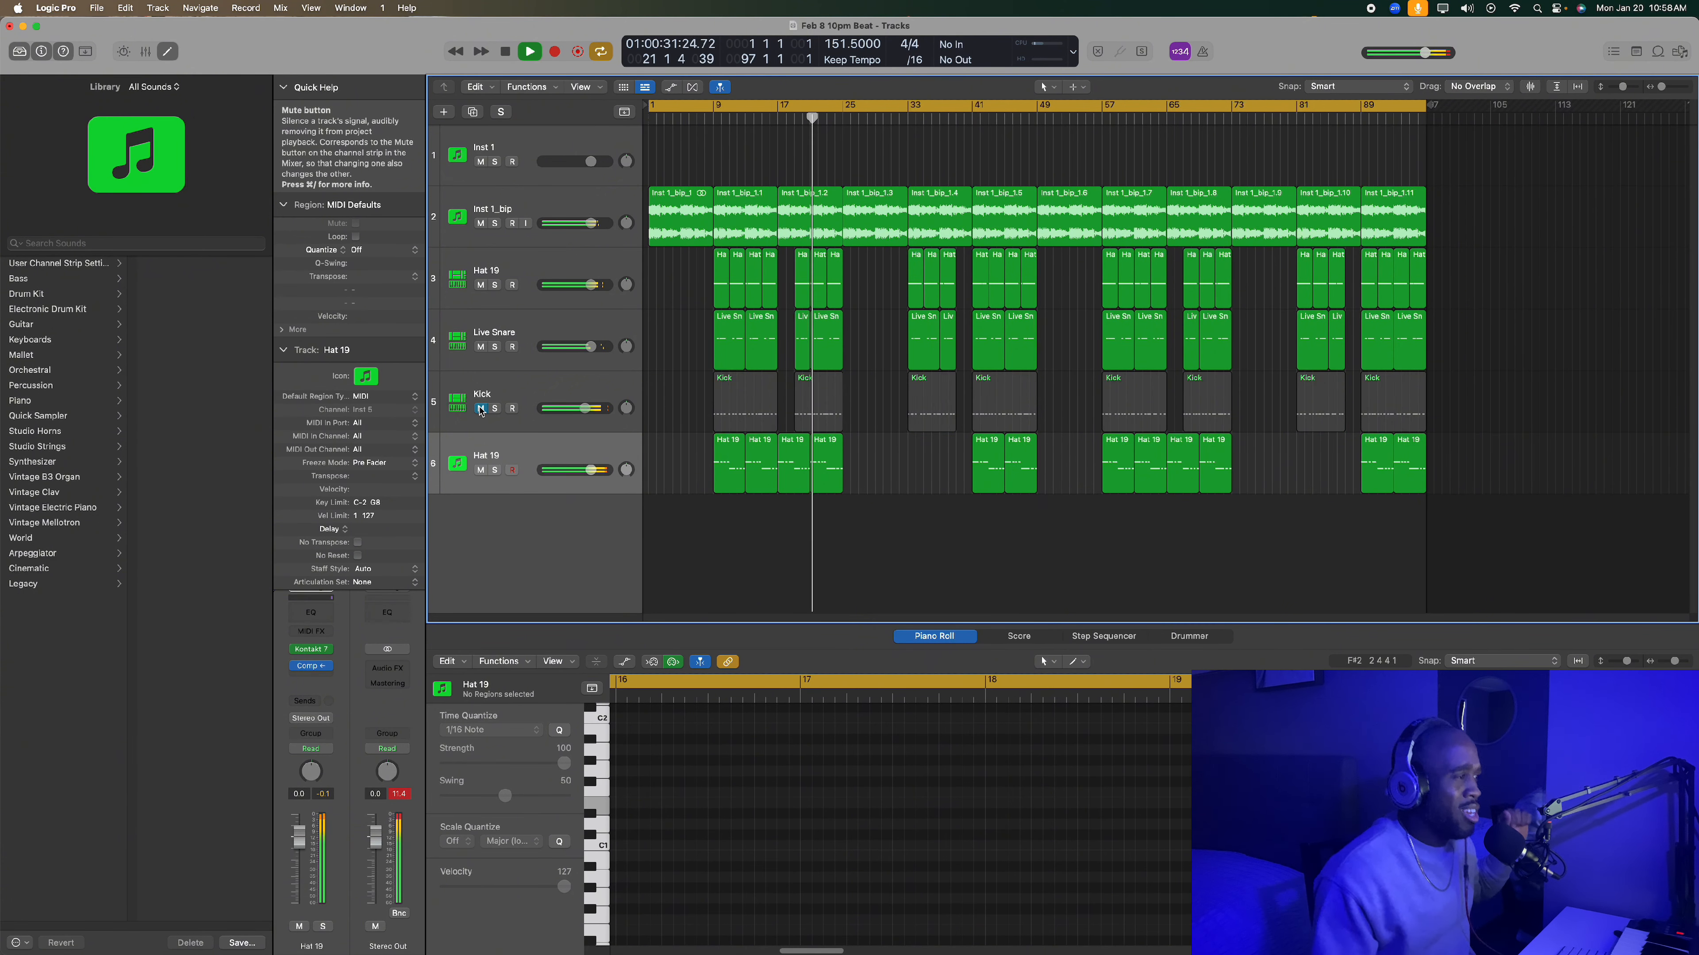
left_click(480, 409)
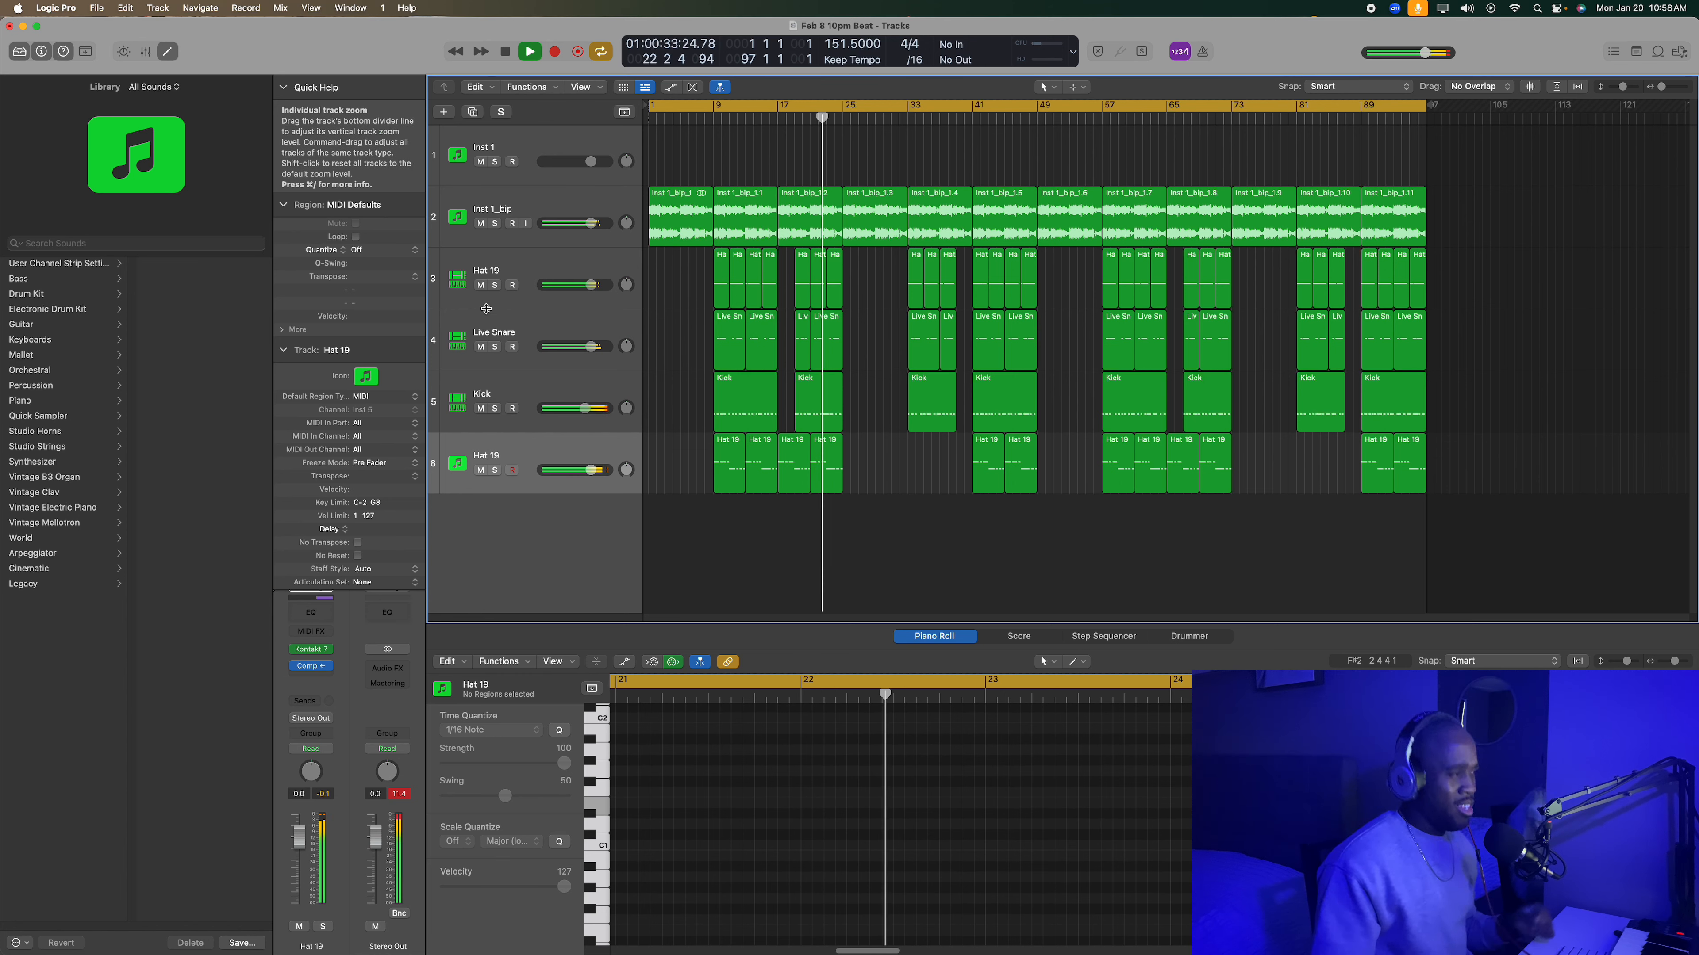
left_click(505, 303)
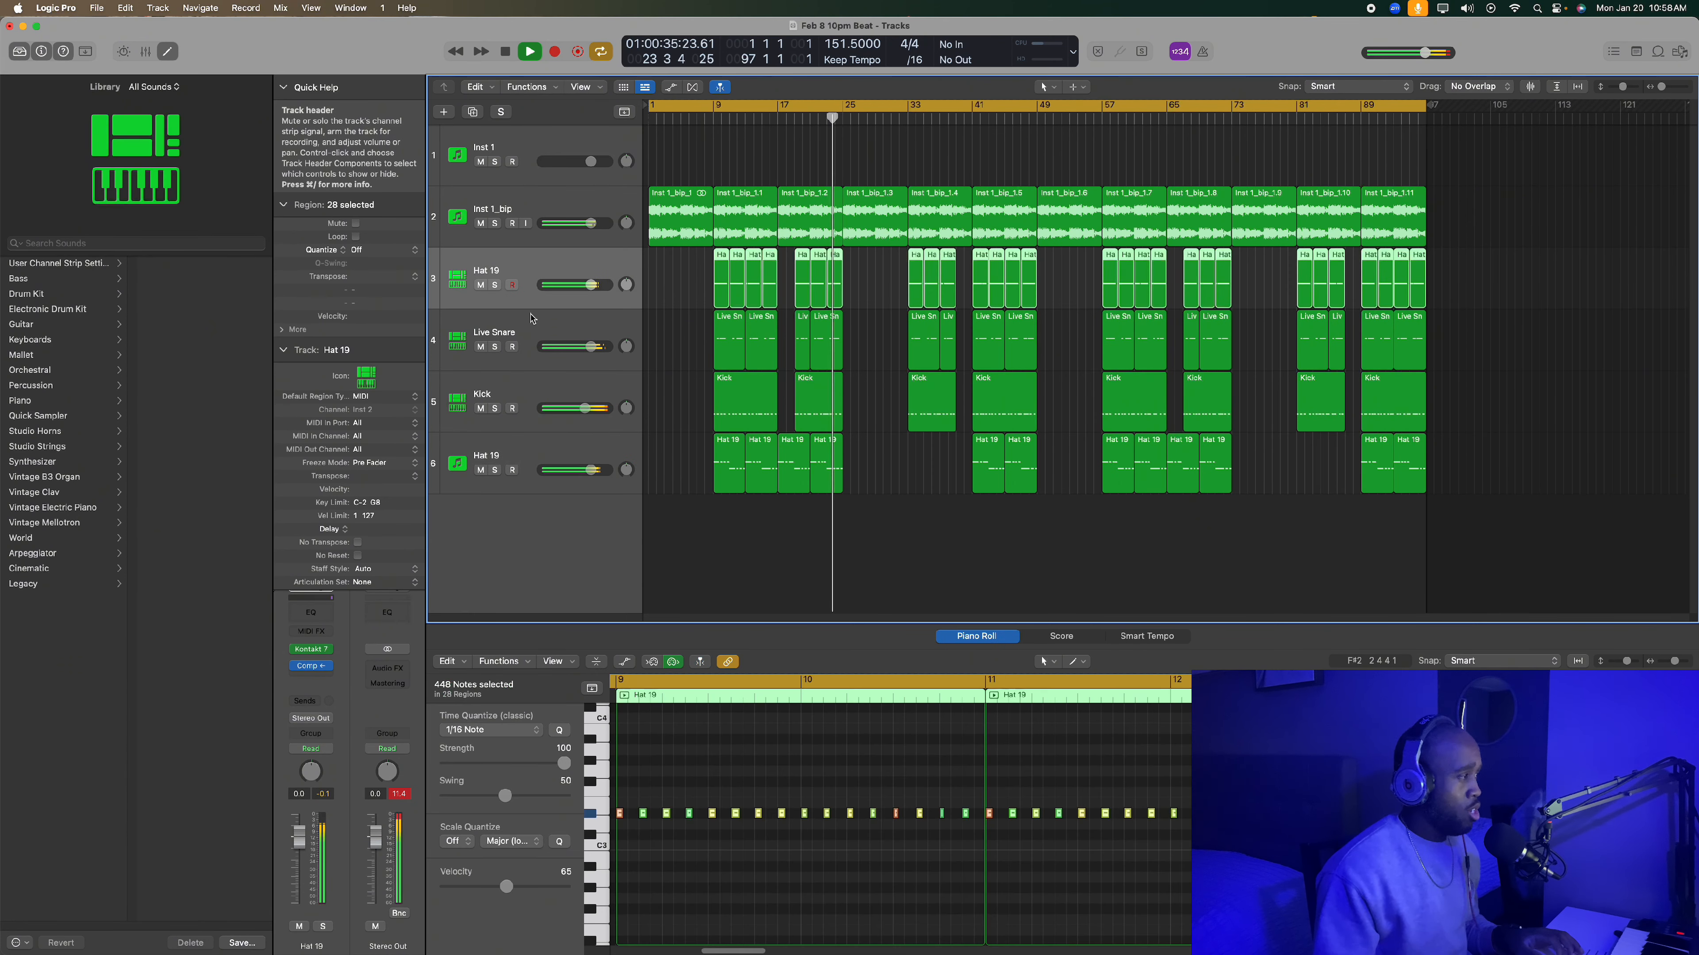
left_click(879, 568)
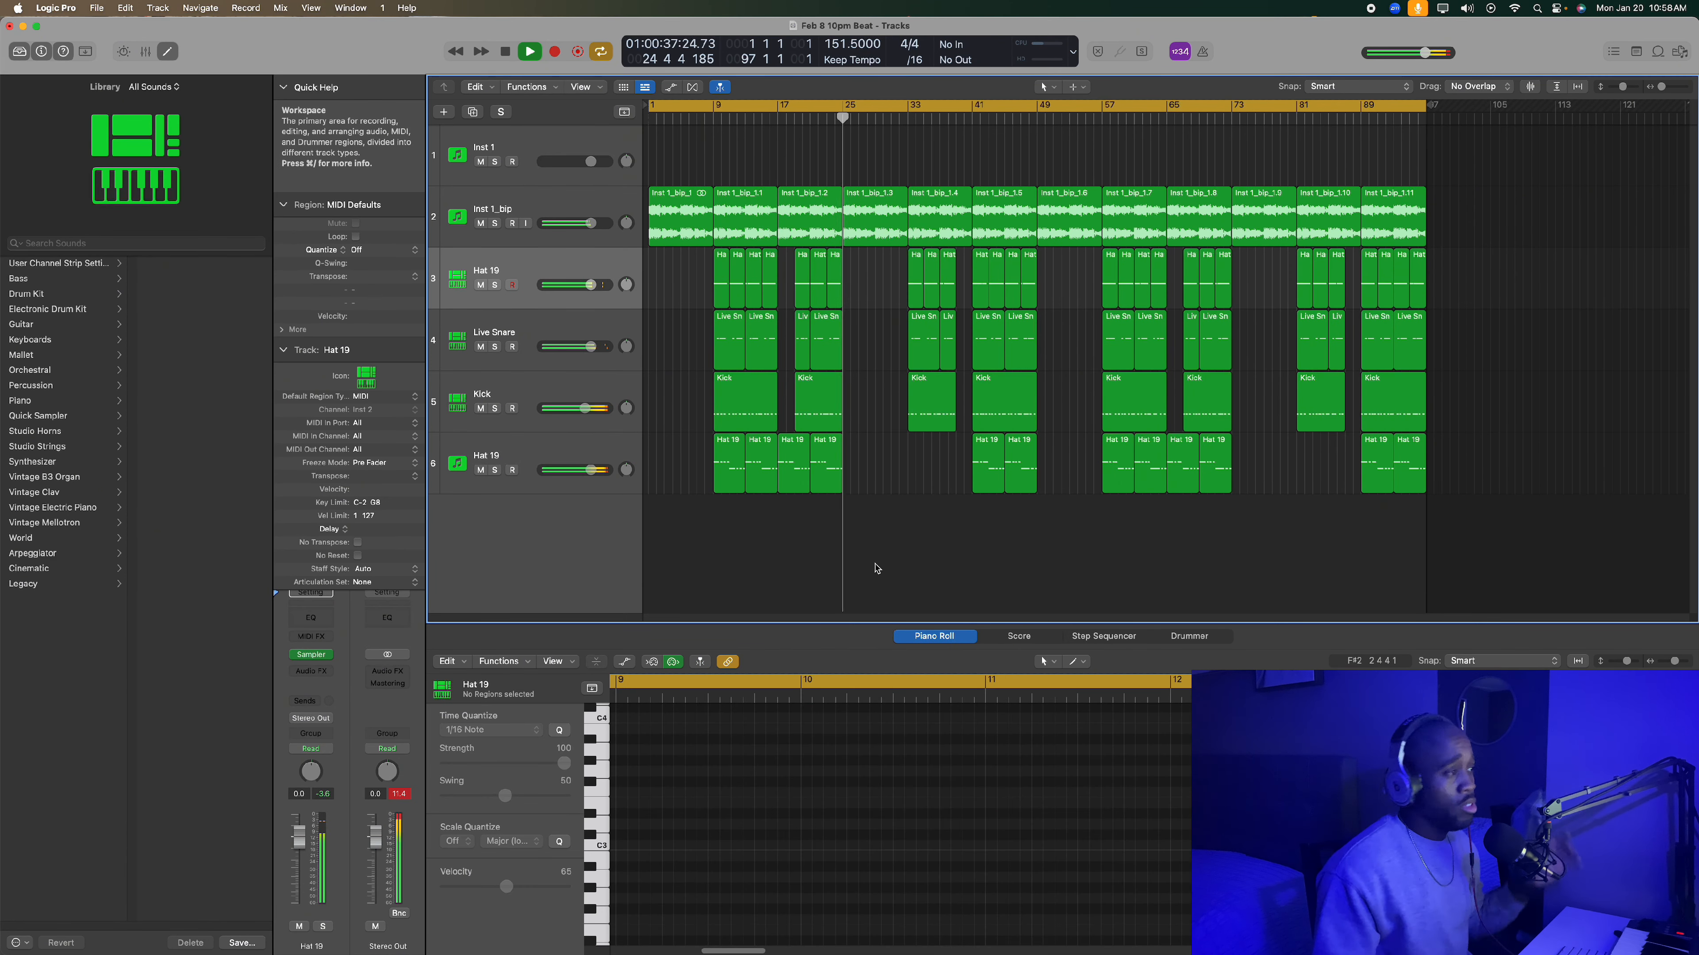